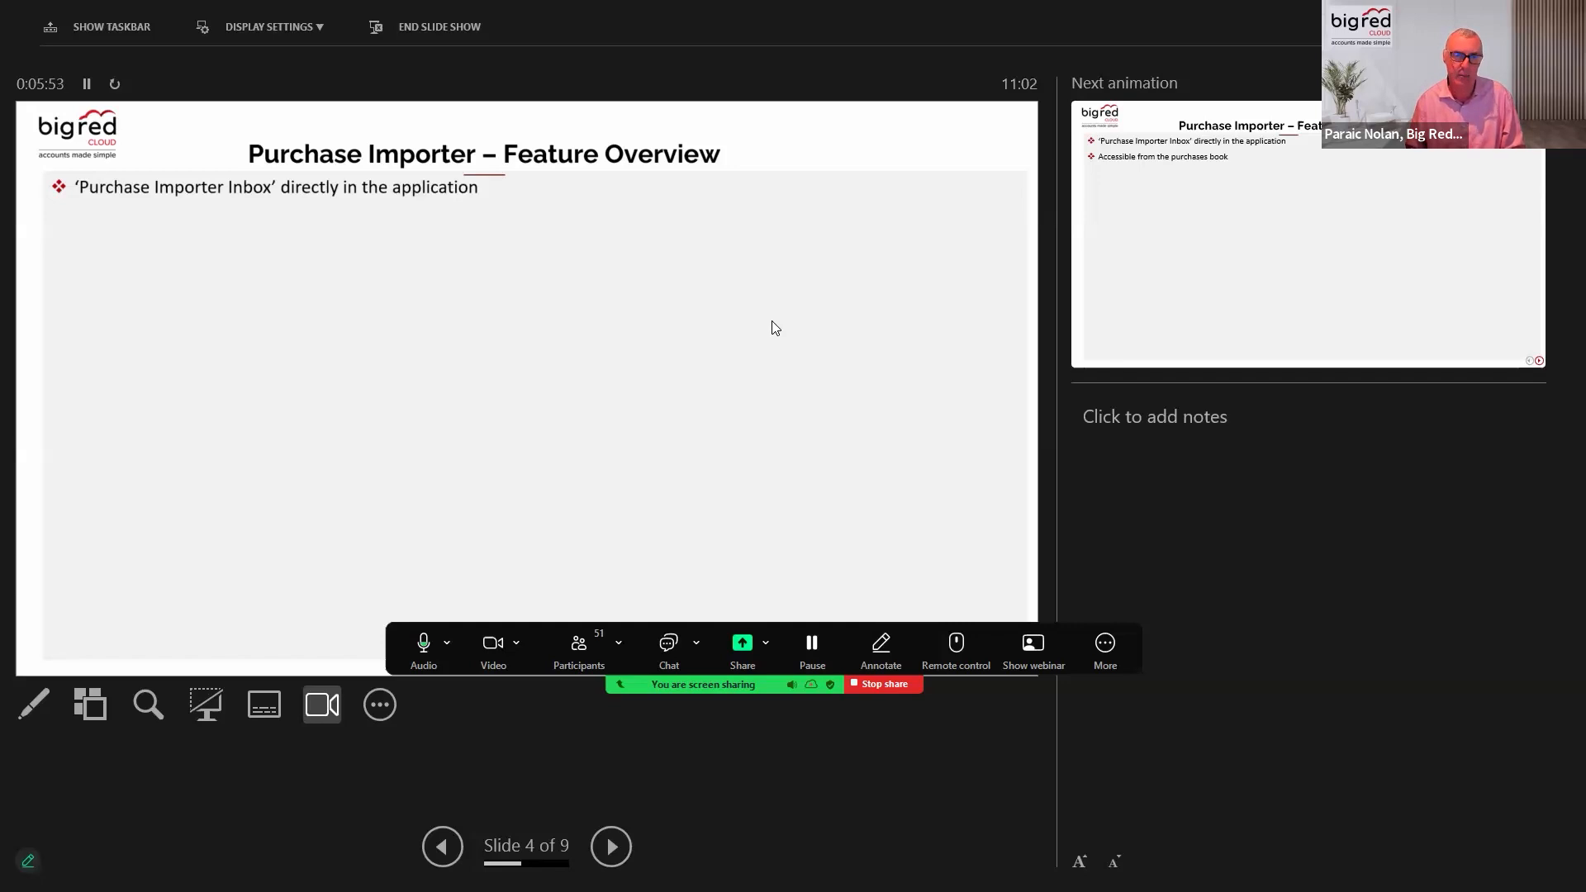
# Step through the remaining Purchase Importer Feature Overview bullets to the demo slide and end the slide show.
pyautogui.press('Right')
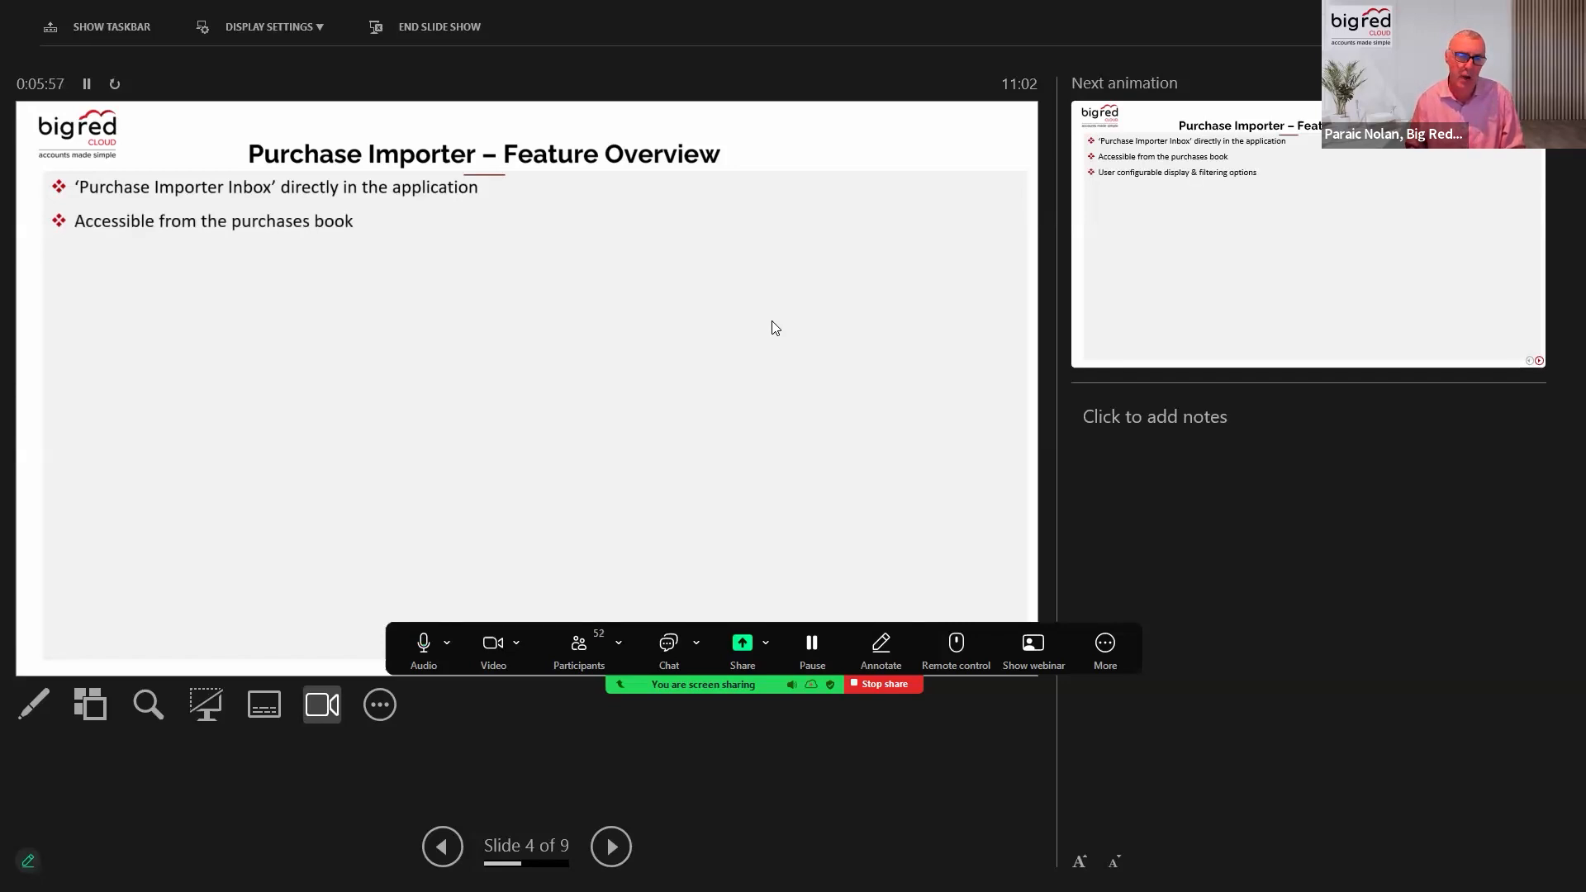
pyautogui.press('Right')
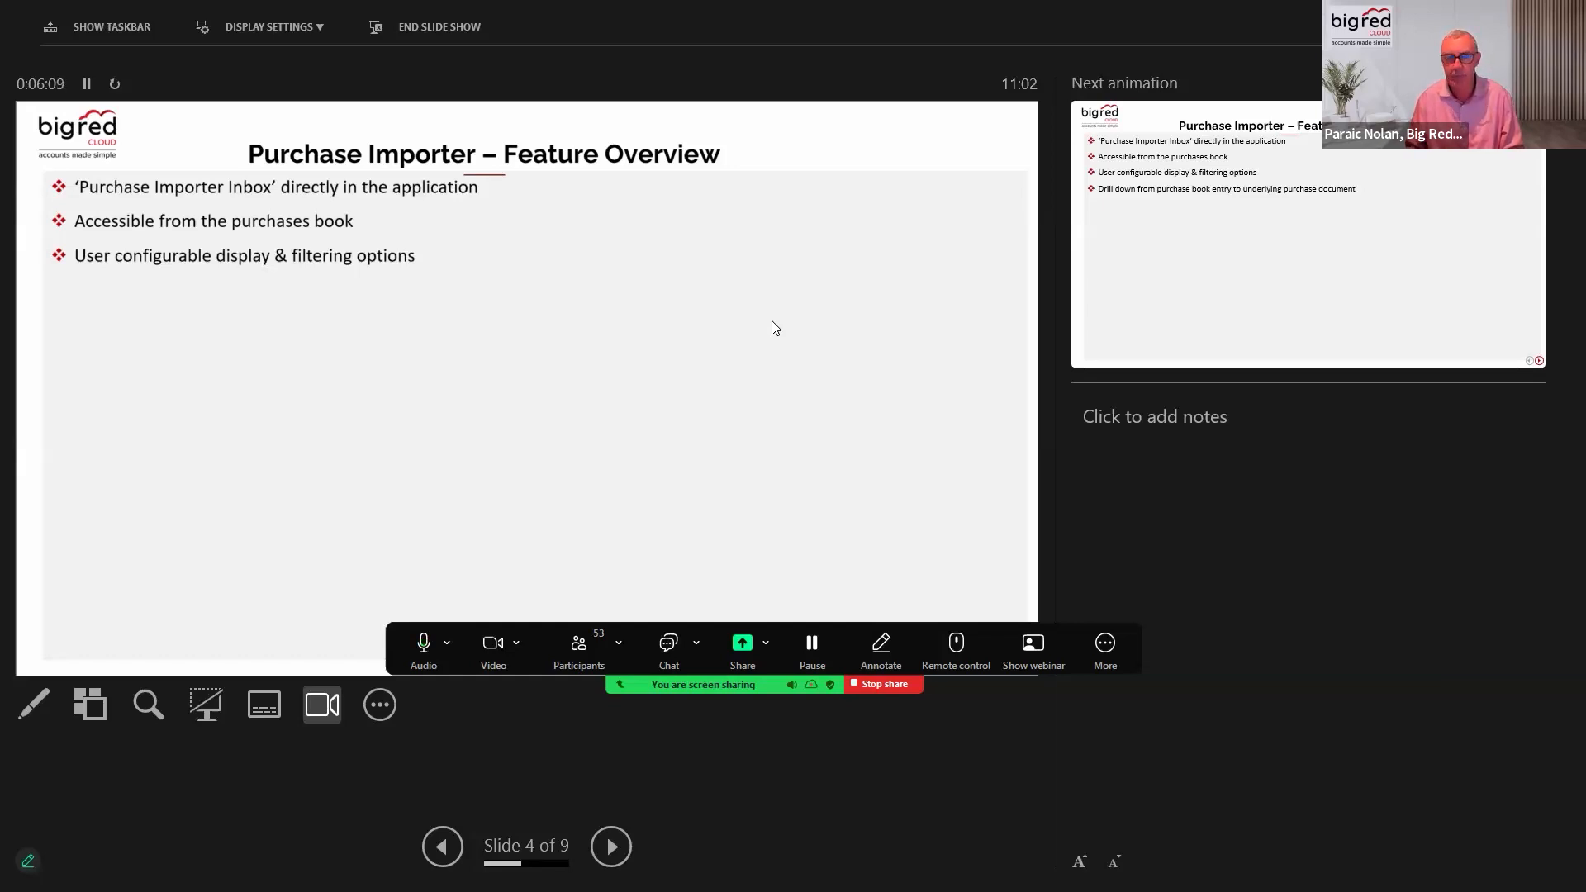
pyautogui.press('Right')
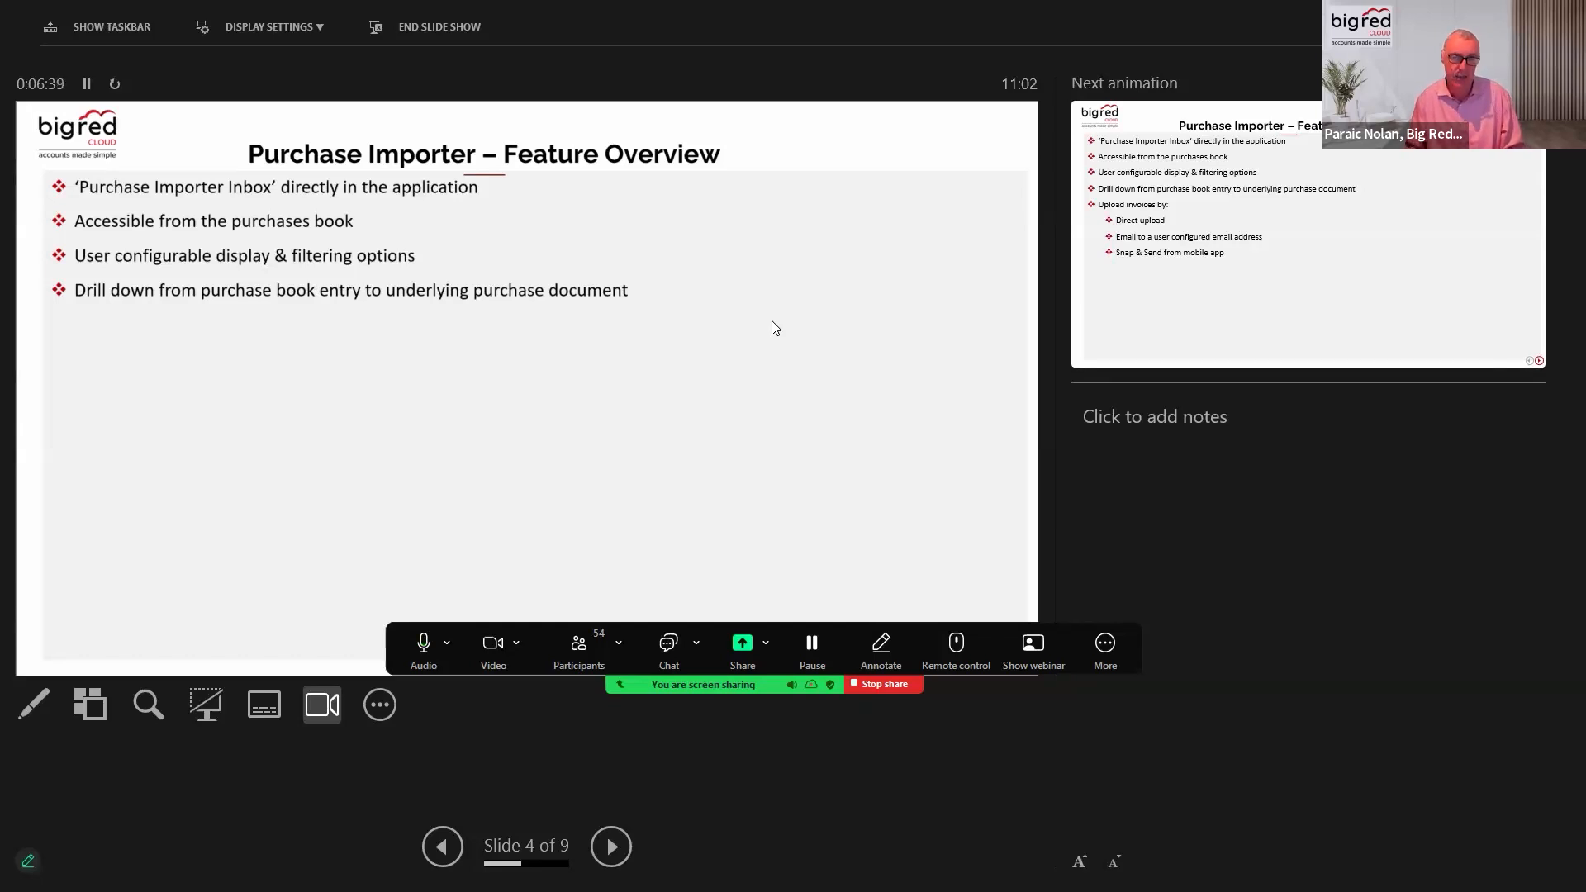
pyautogui.press('Right')
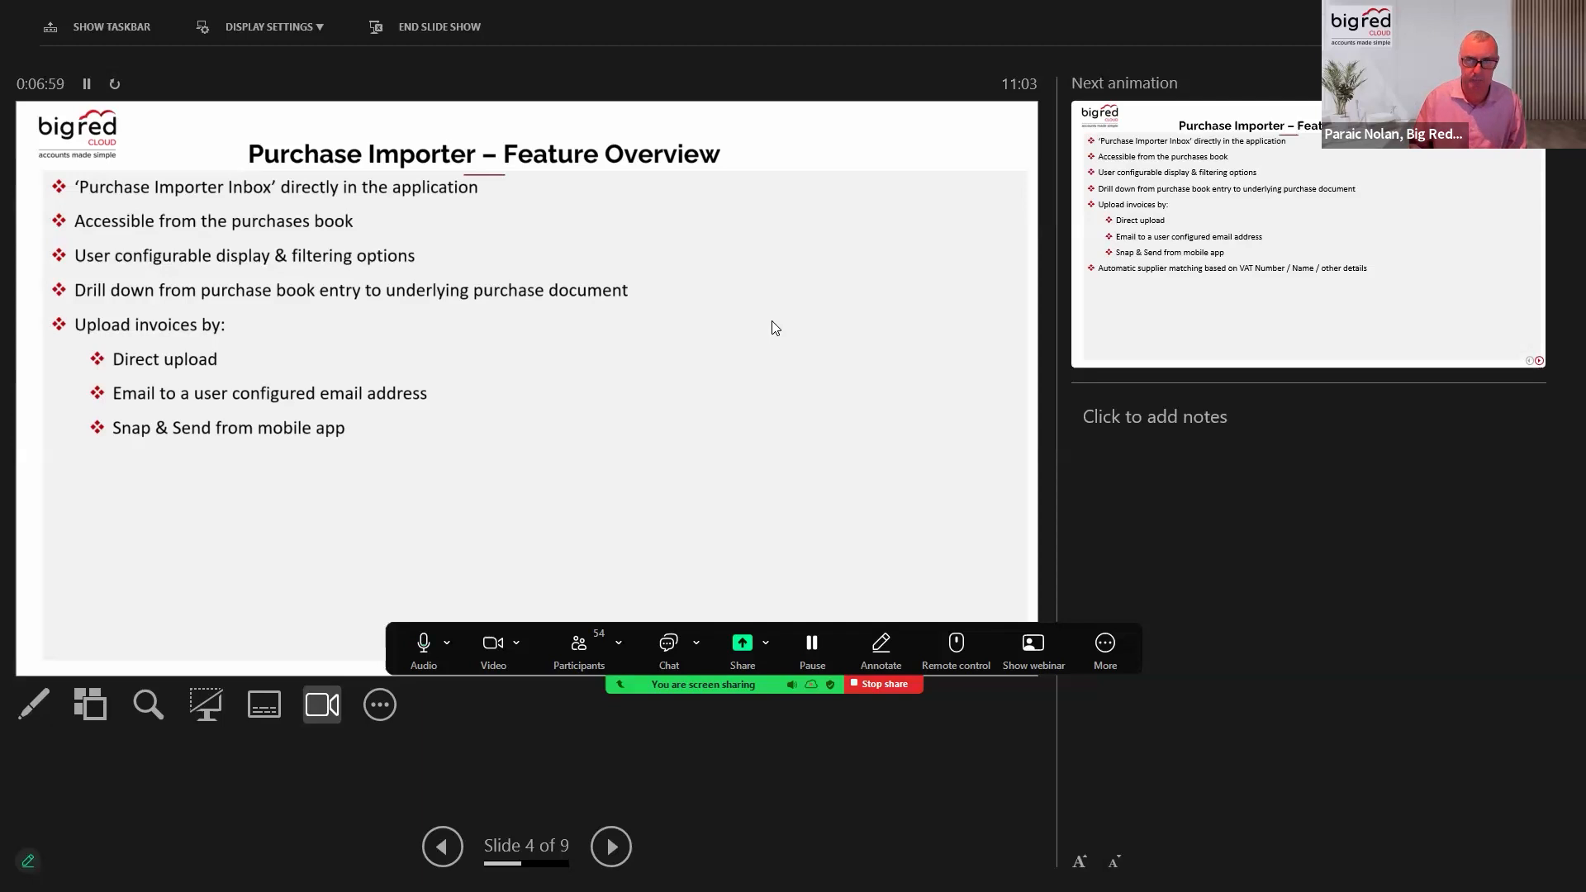
pyautogui.click(775, 328)
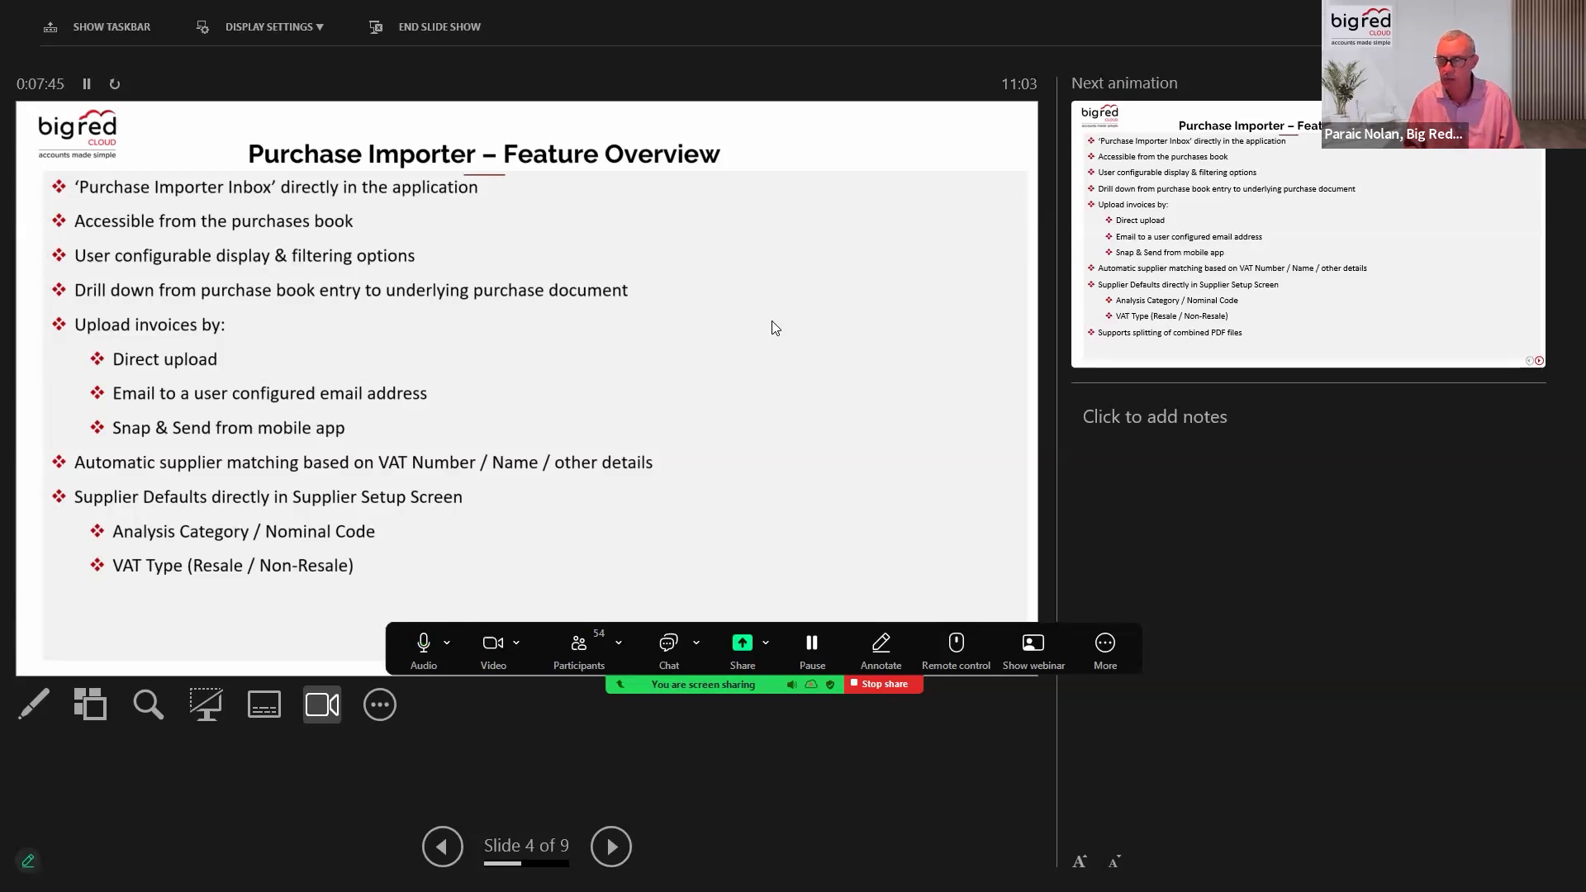
pyautogui.click(775, 327)
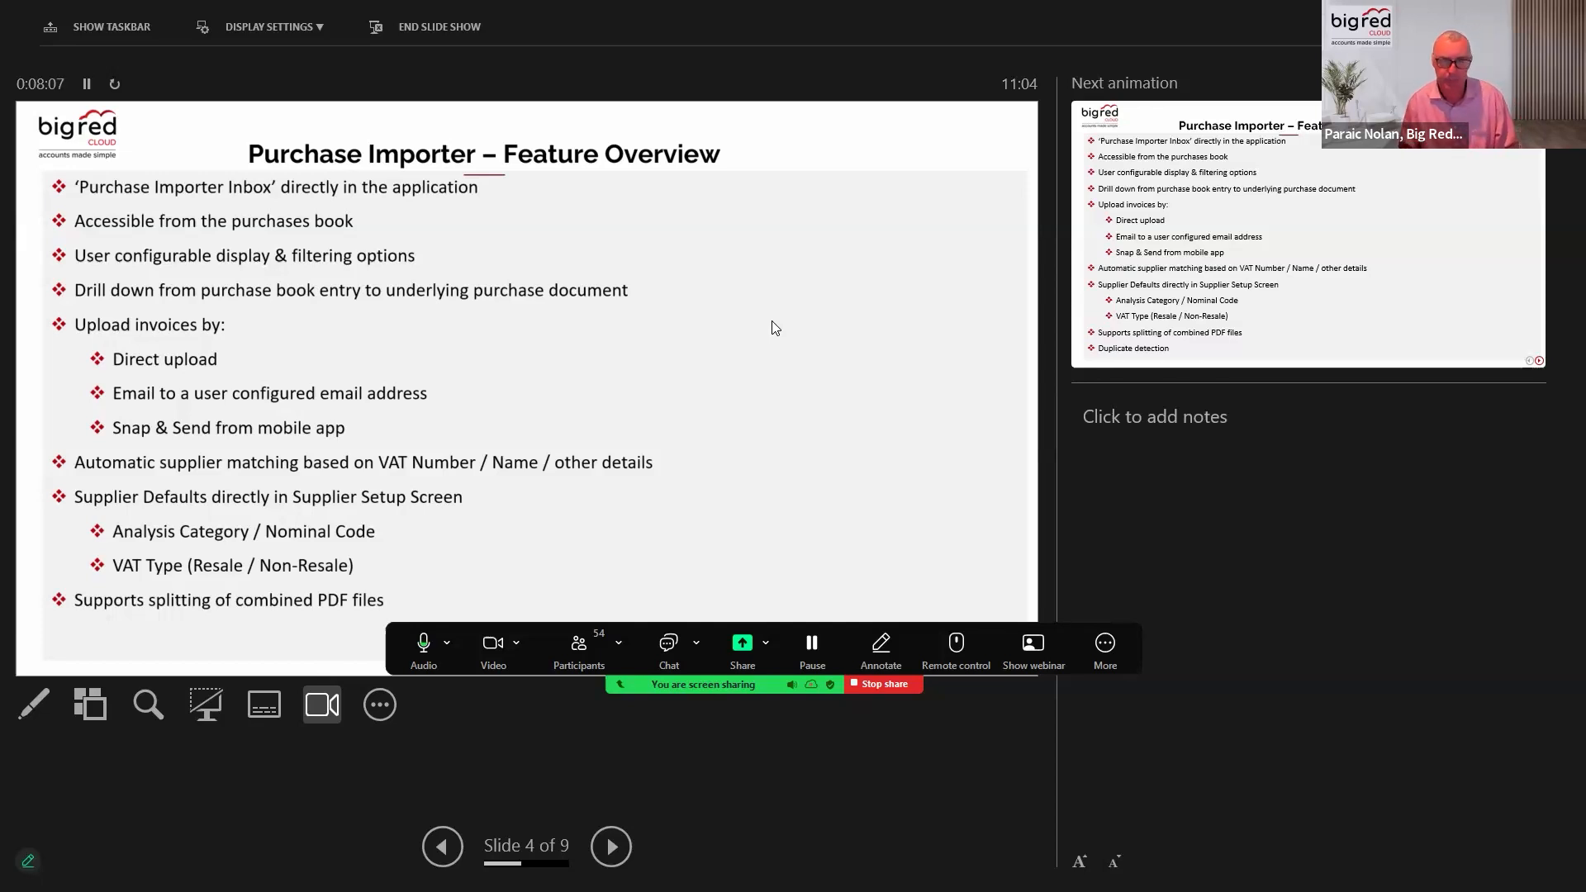
pyautogui.click(776, 328)
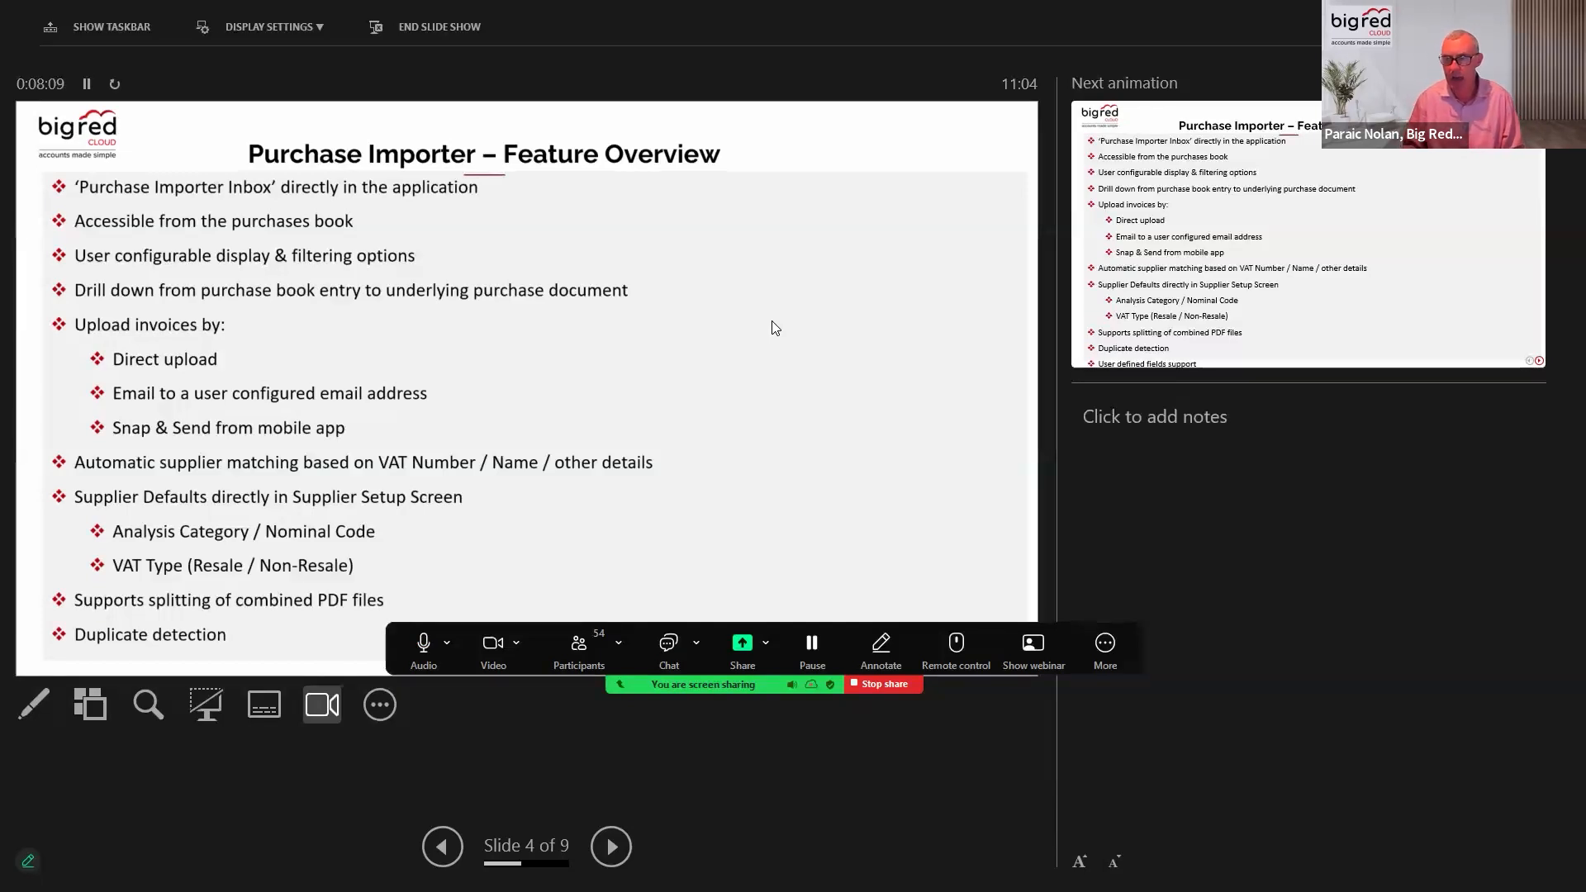
pyautogui.click(775, 328)
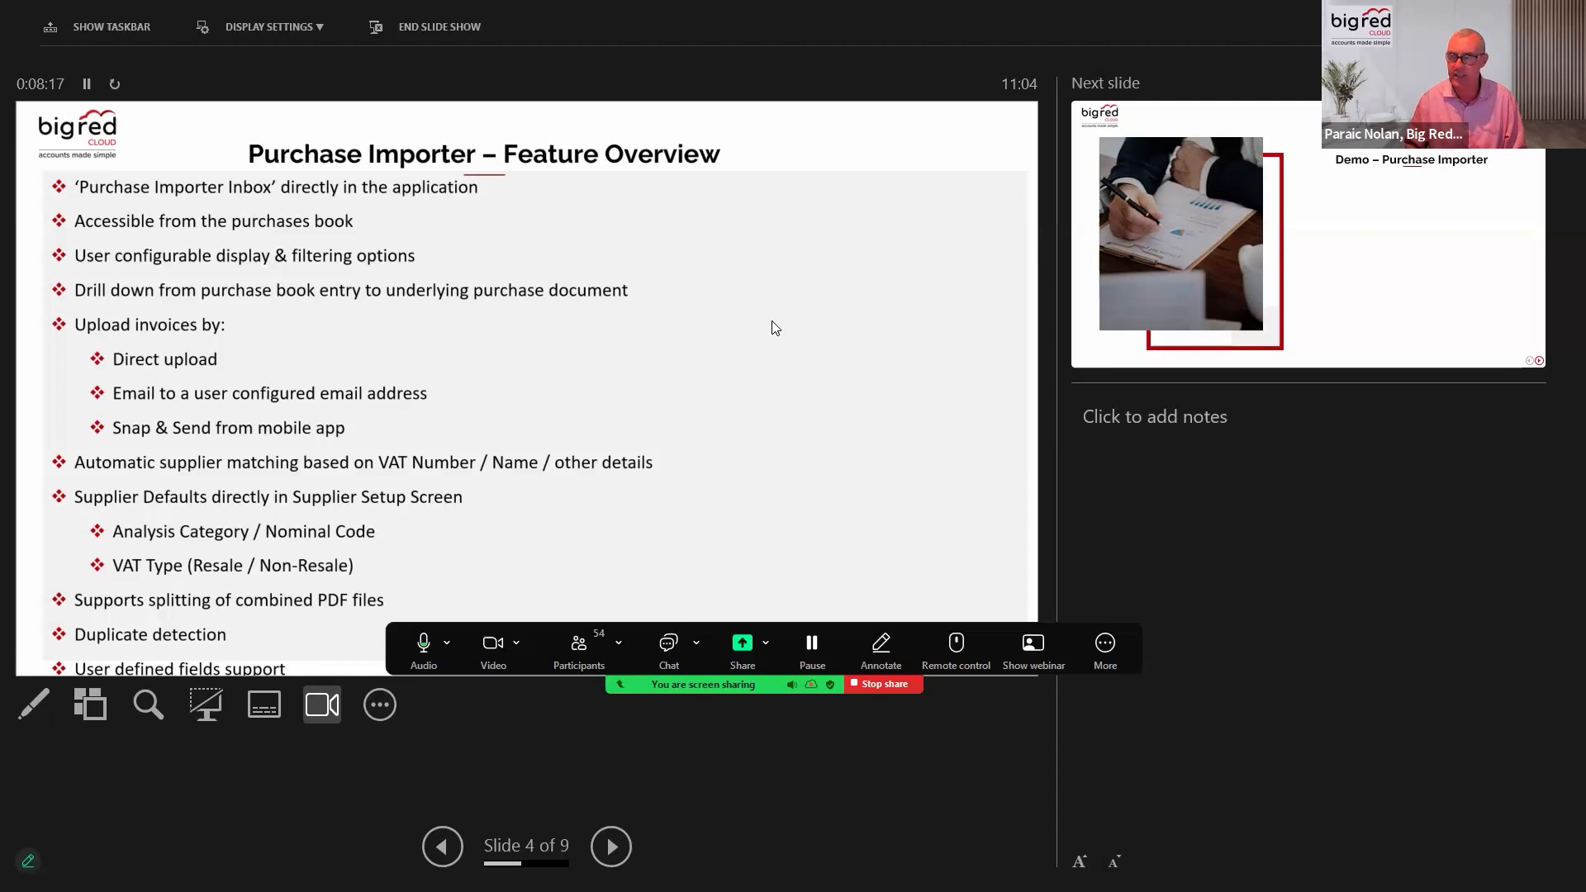
pyautogui.press('Right')
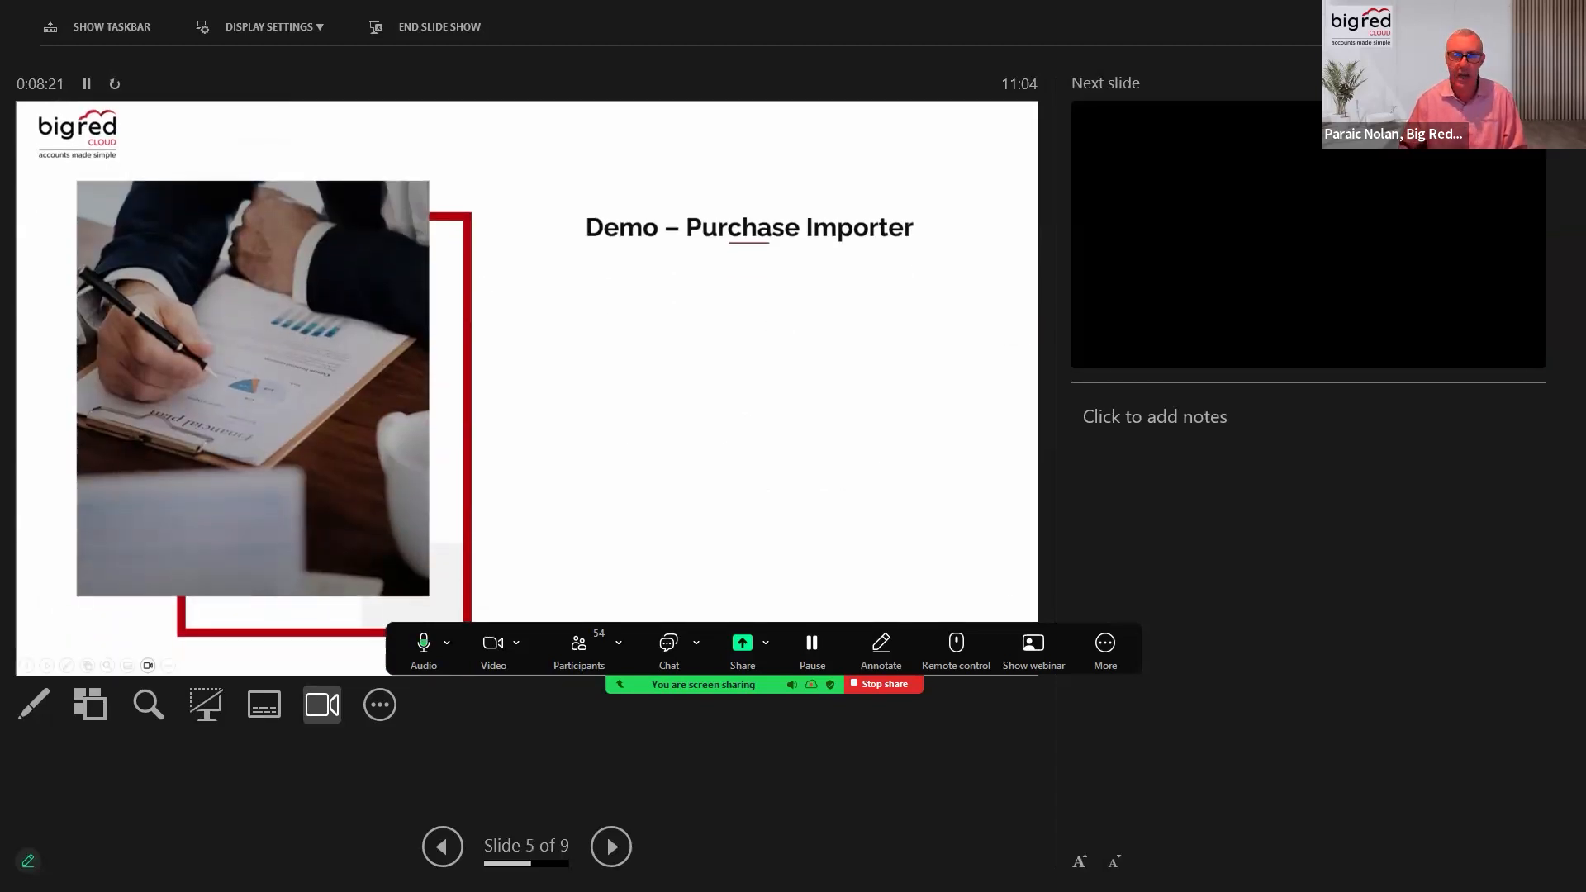
pyautogui.press('Escape')
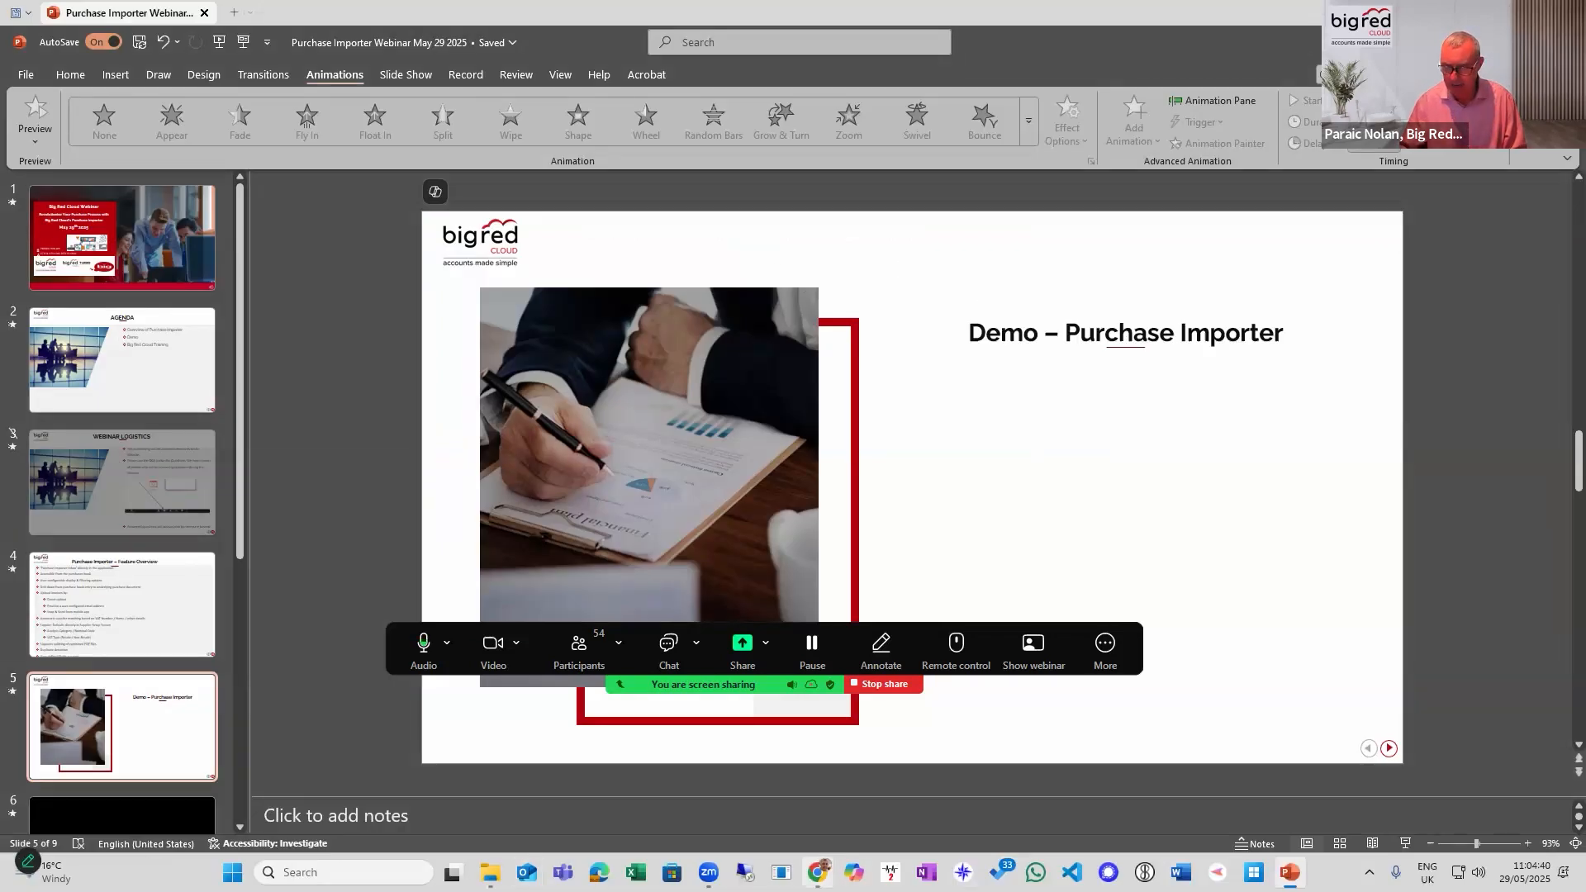
# Switch to Chrome, detach the BigRedCloud tab from the browser window and stop the Zoom screen share.
pyautogui.moveTo(818, 873)
pyautogui.click(816, 812)
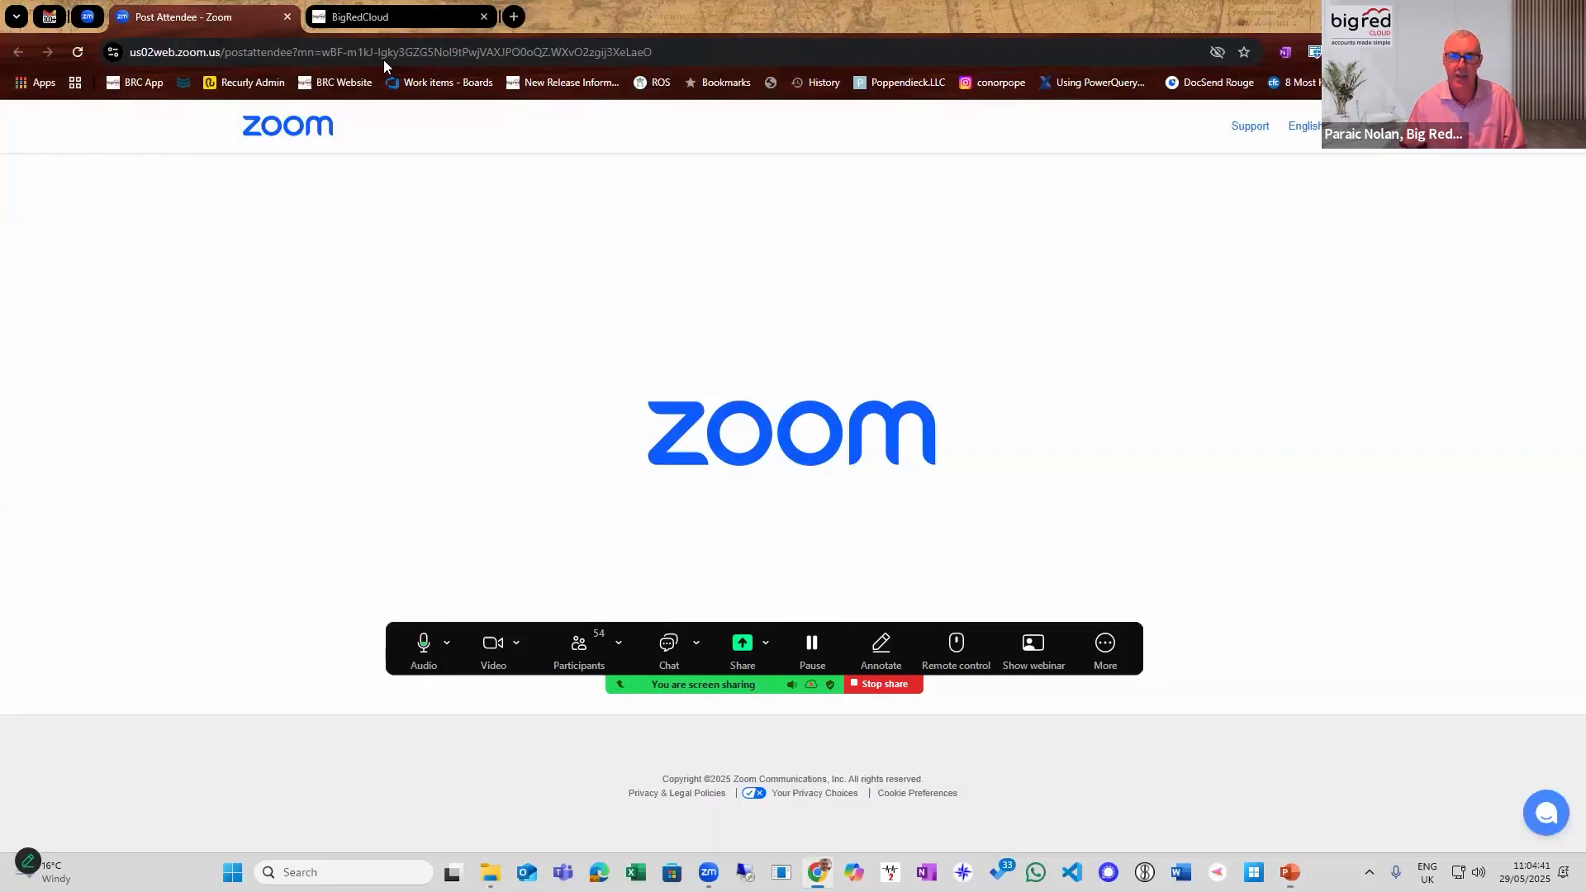
pyautogui.click(384, 25)
pyautogui.moveTo(342, 37); pyautogui.dragTo(0, 26)
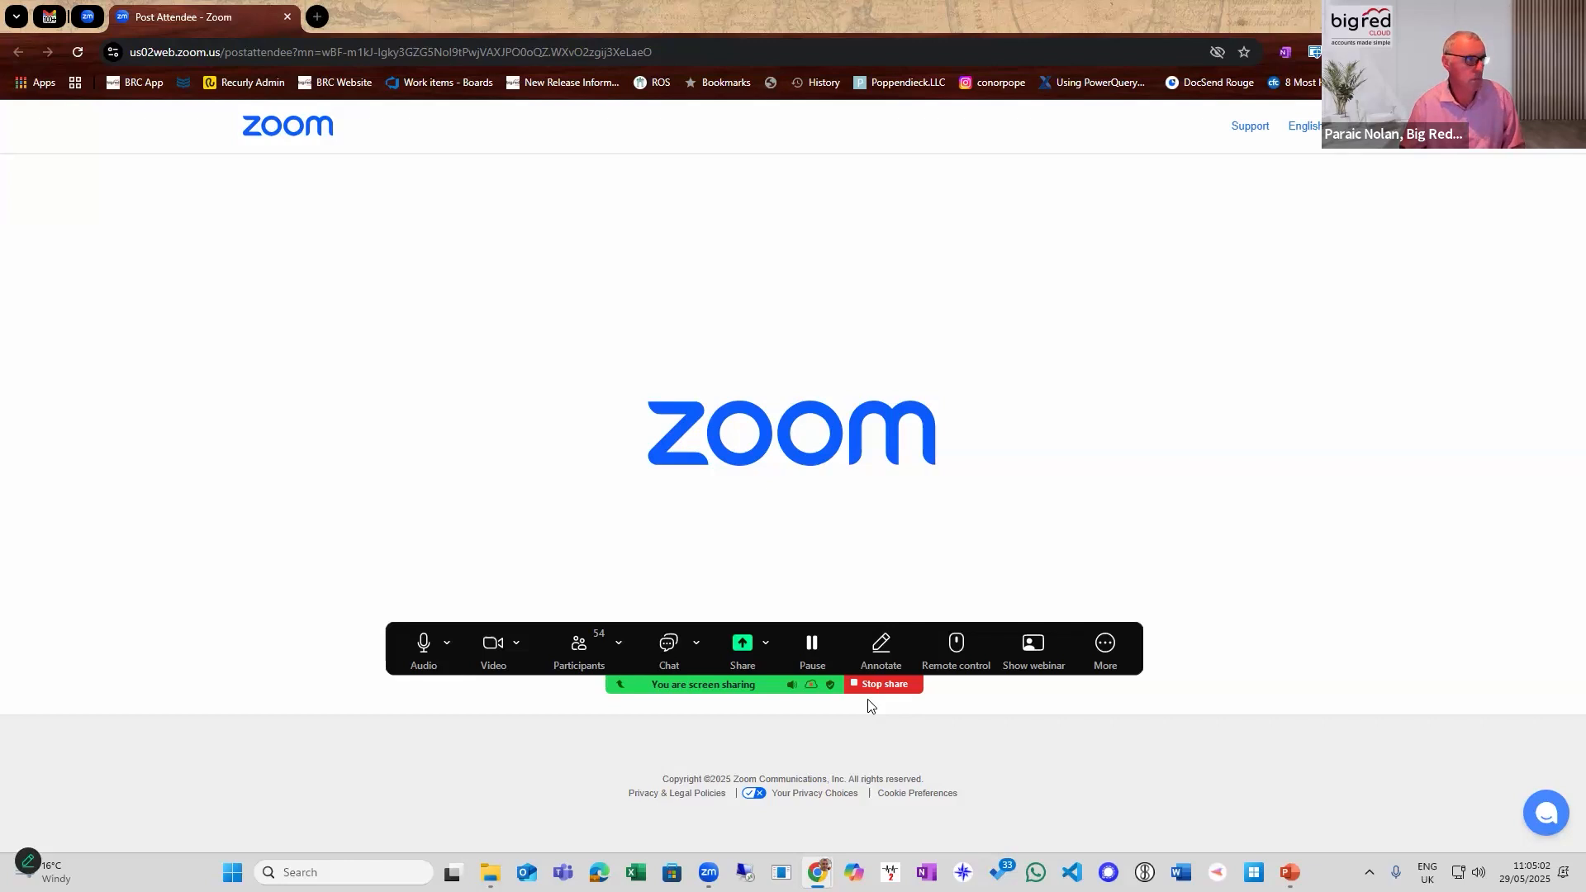
pyautogui.click(886, 685)
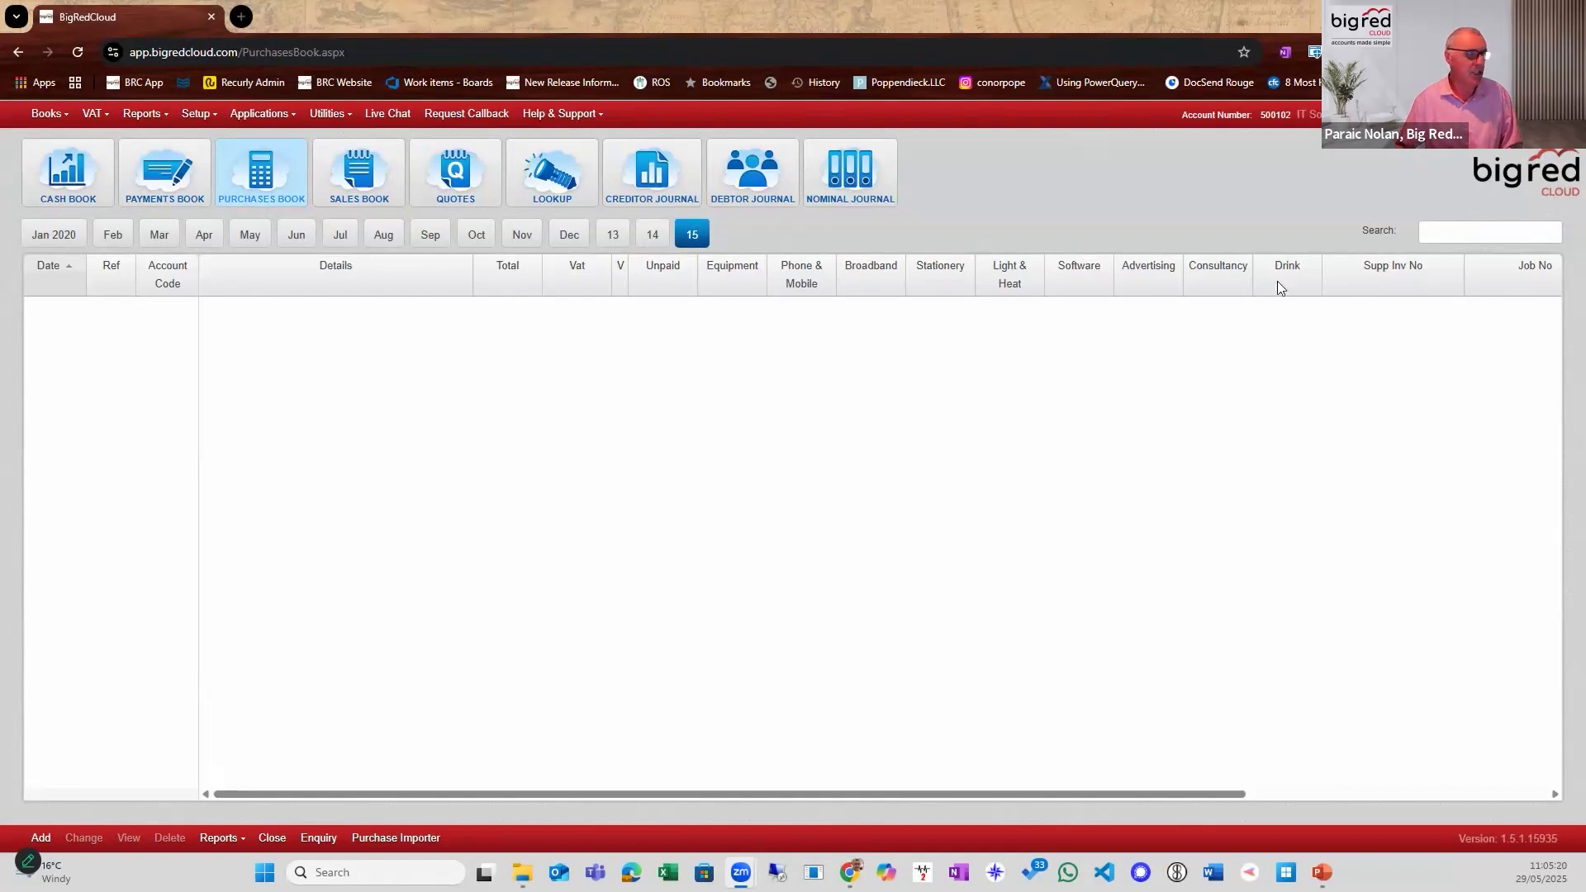
# Close the Purchases Book, reopen it from the home screen and open the Purchase Importer.
pyautogui.click(271, 840)
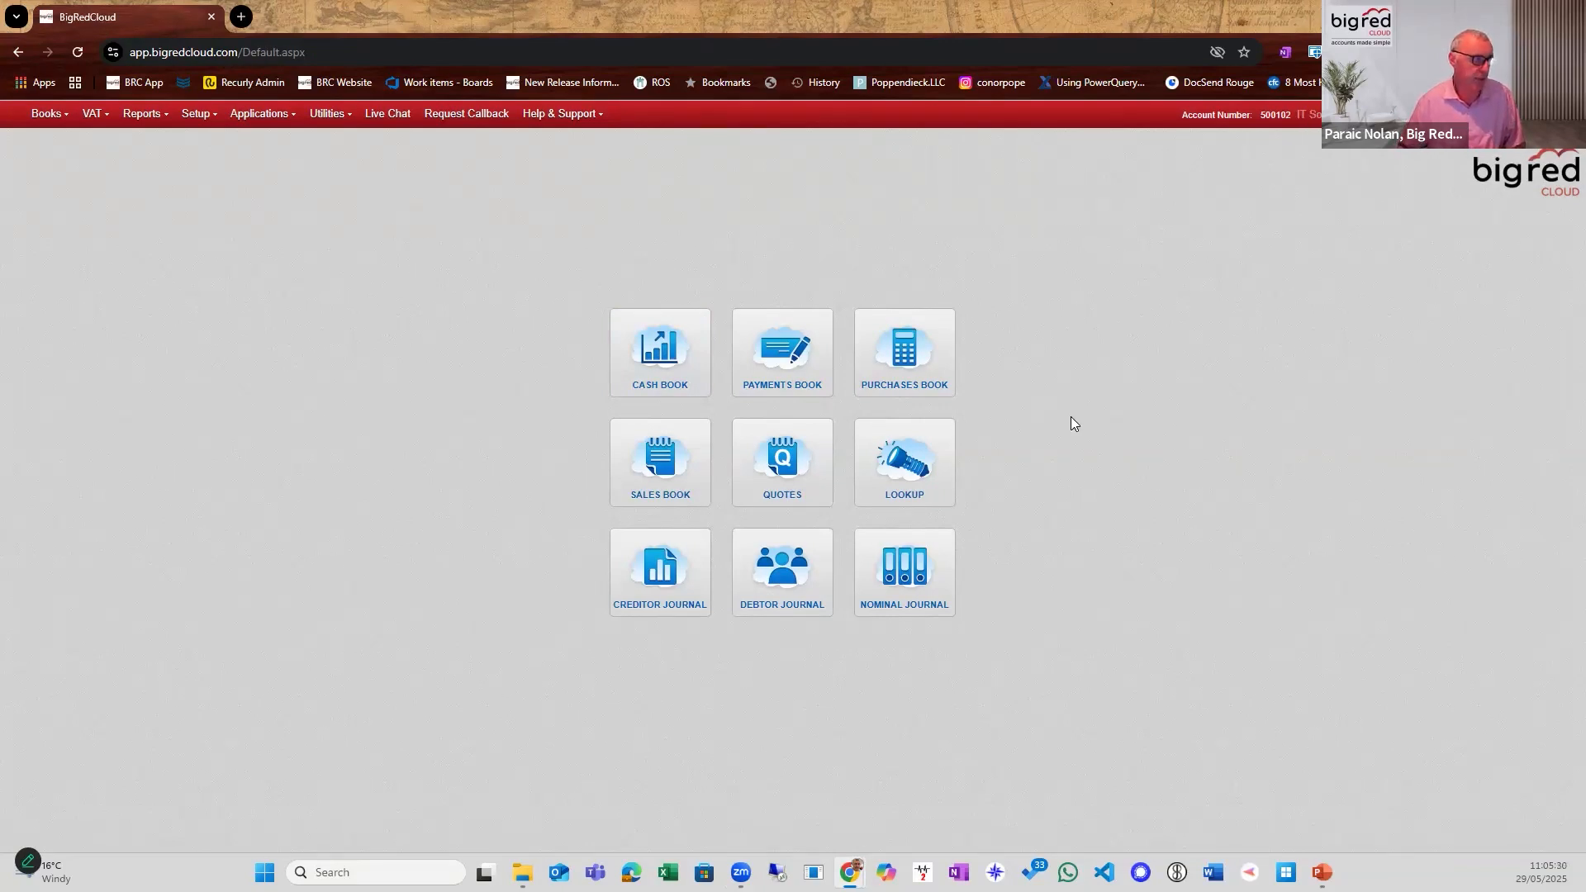
pyautogui.click(909, 368)
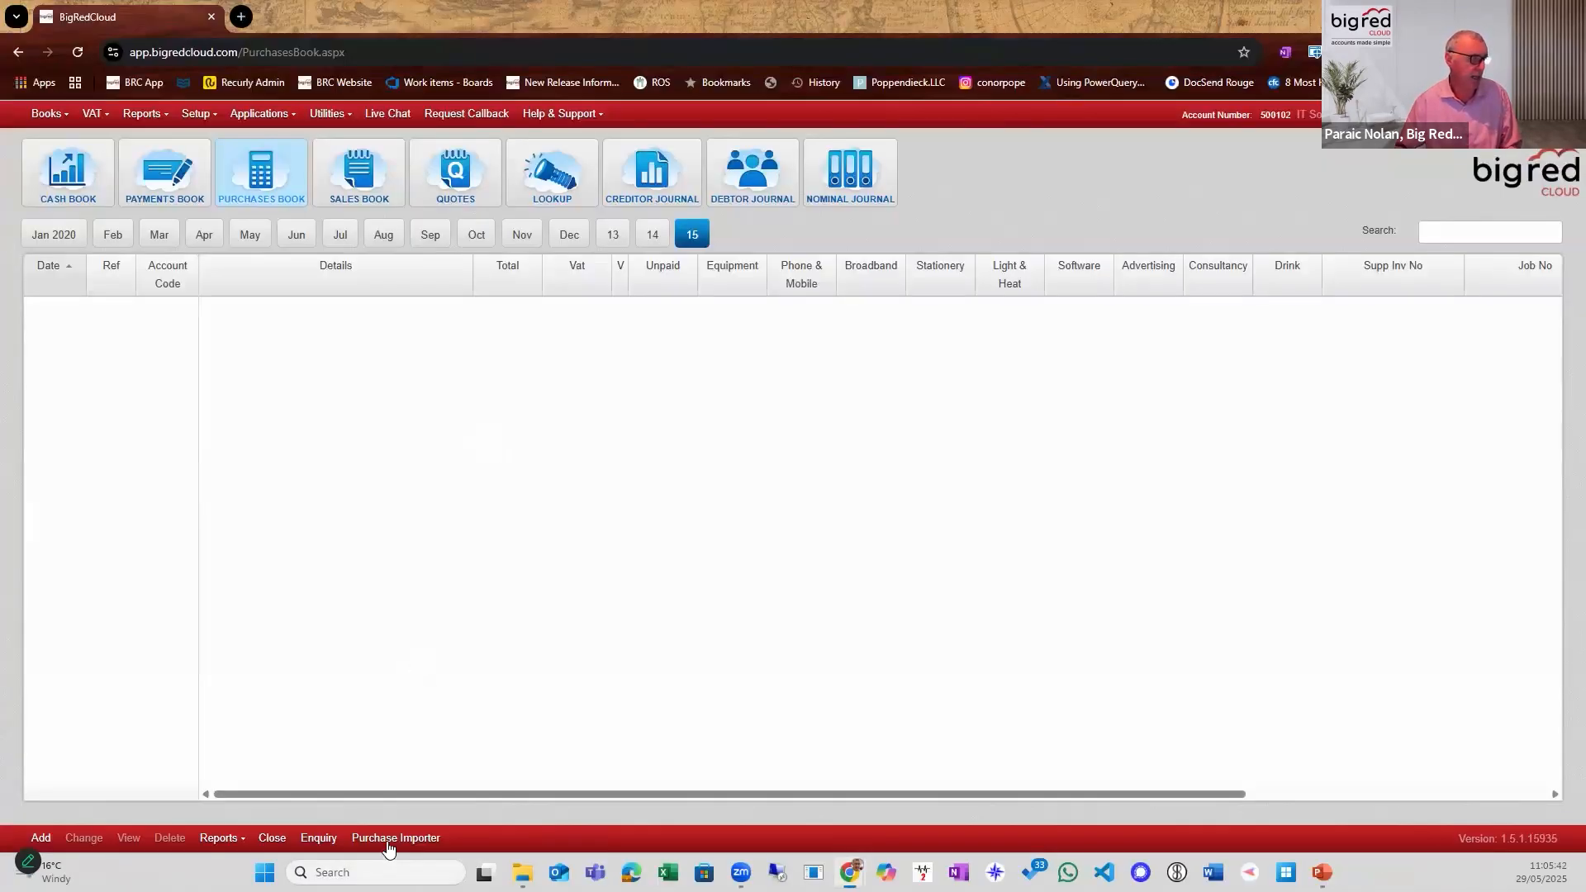
pyautogui.click(388, 840)
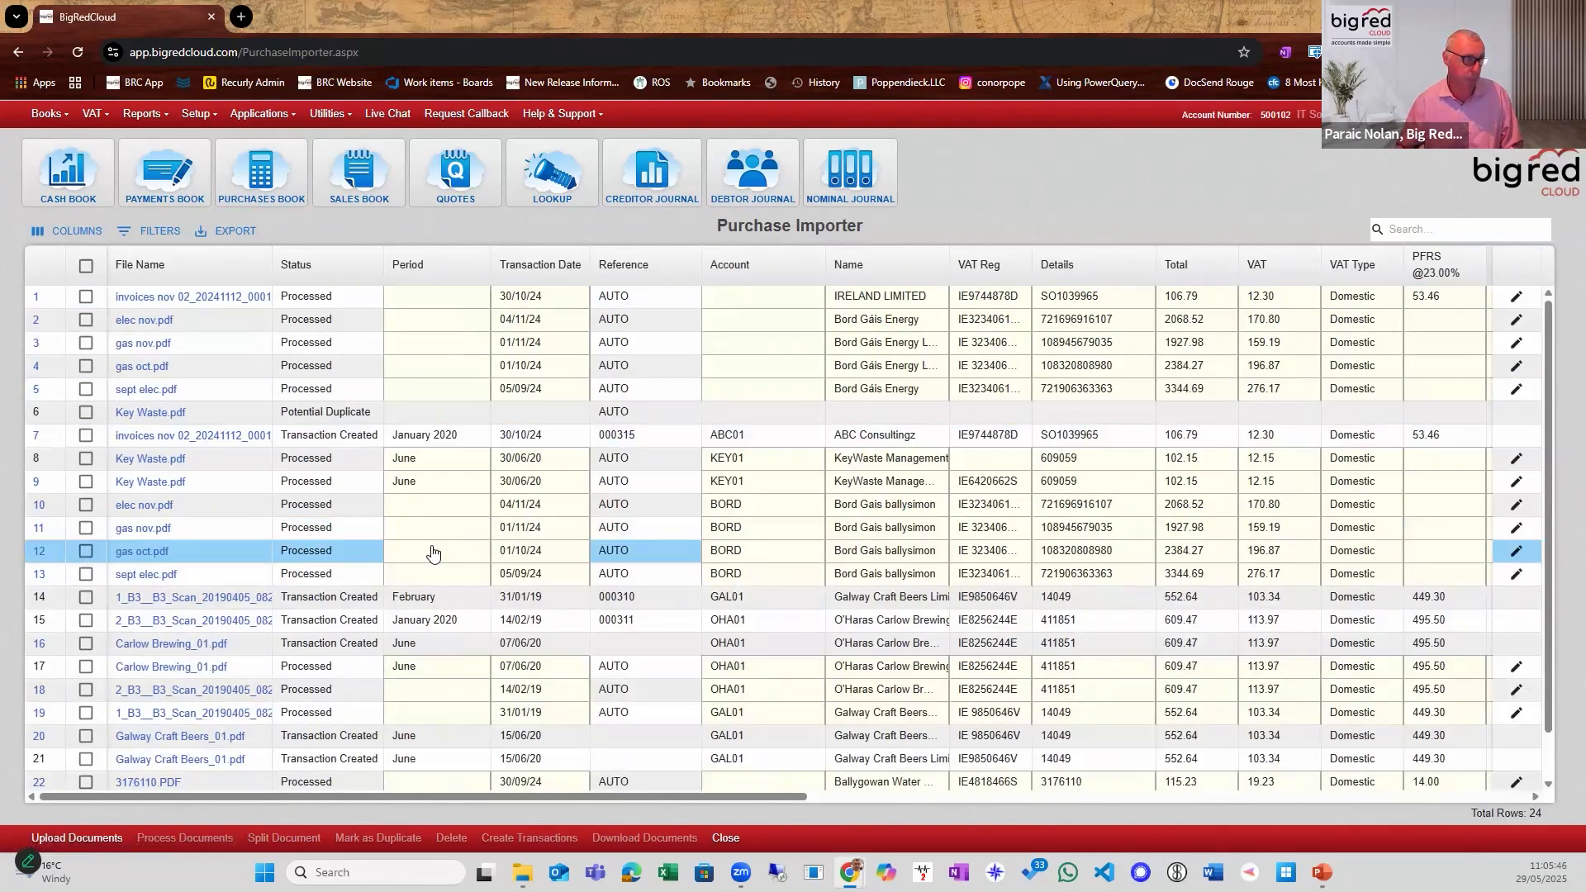
# Look over the importer's document list and preview the Carlow Brewing_01.pdf invoice in row 16, enlarged to 58%.
pyautogui.scroll(-2, 395, 588)
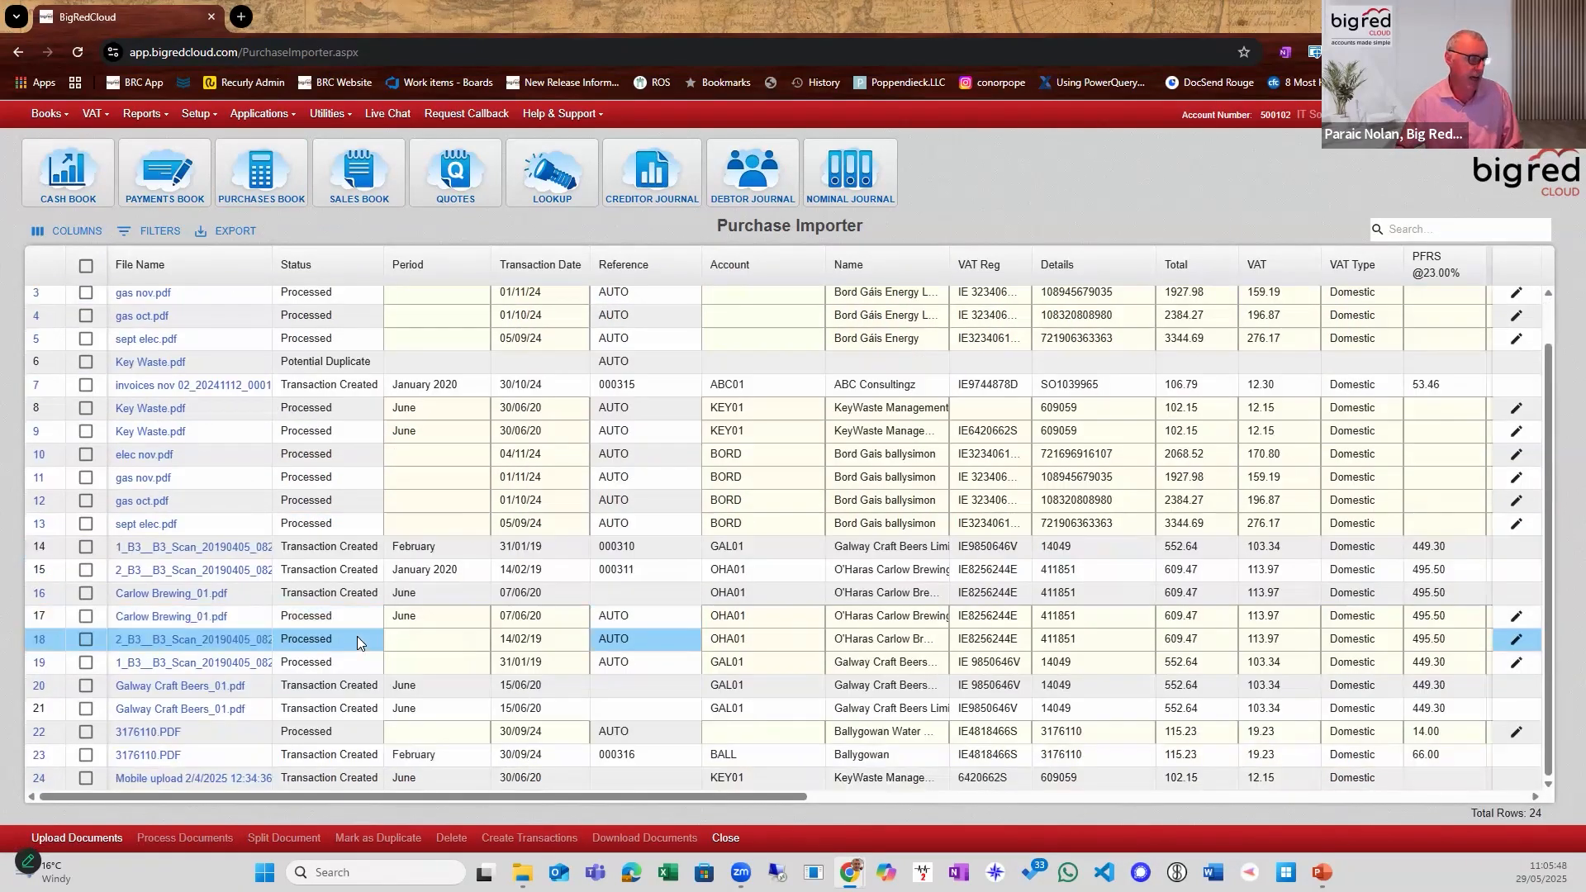
pyautogui.scroll(2, 358, 638)
pyautogui.scroll(-2, 334, 664)
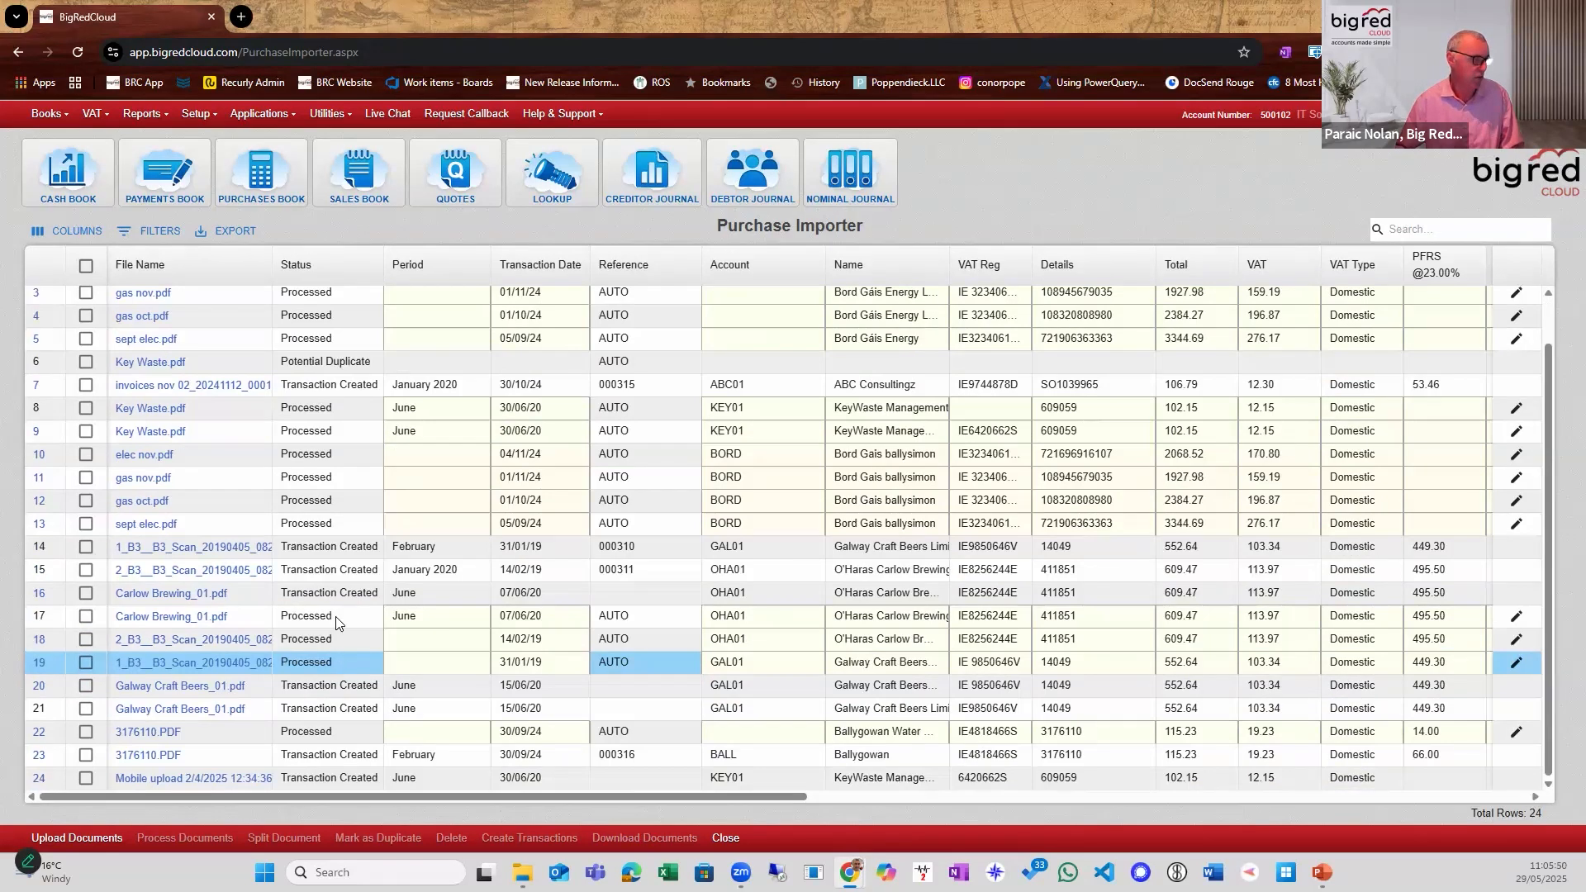
pyautogui.click(145, 595)
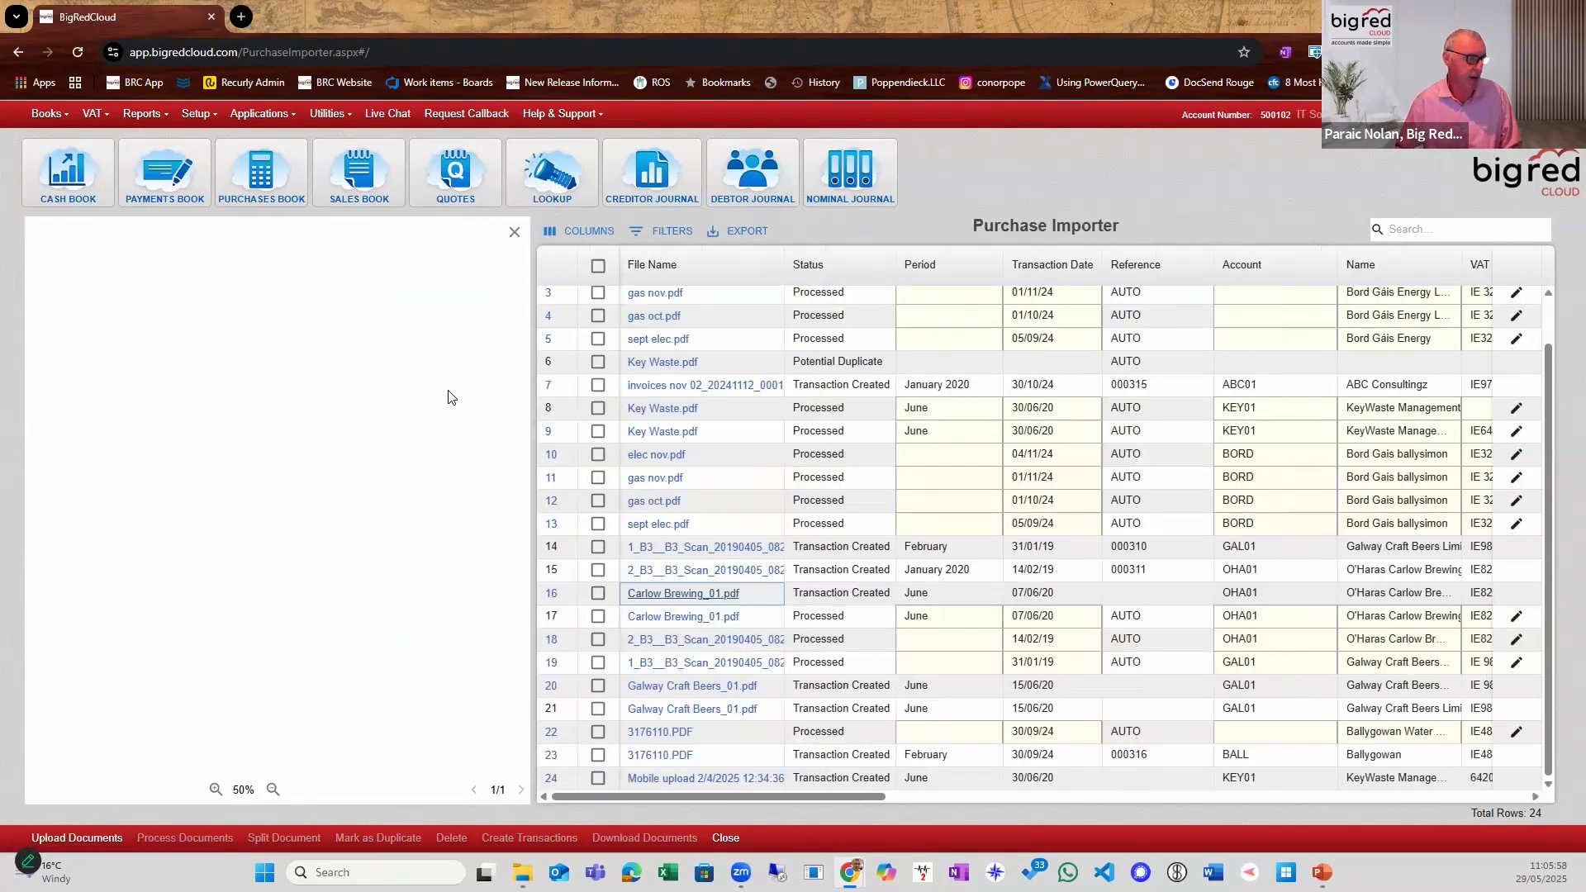
pyautogui.scroll(2, 287, 360)
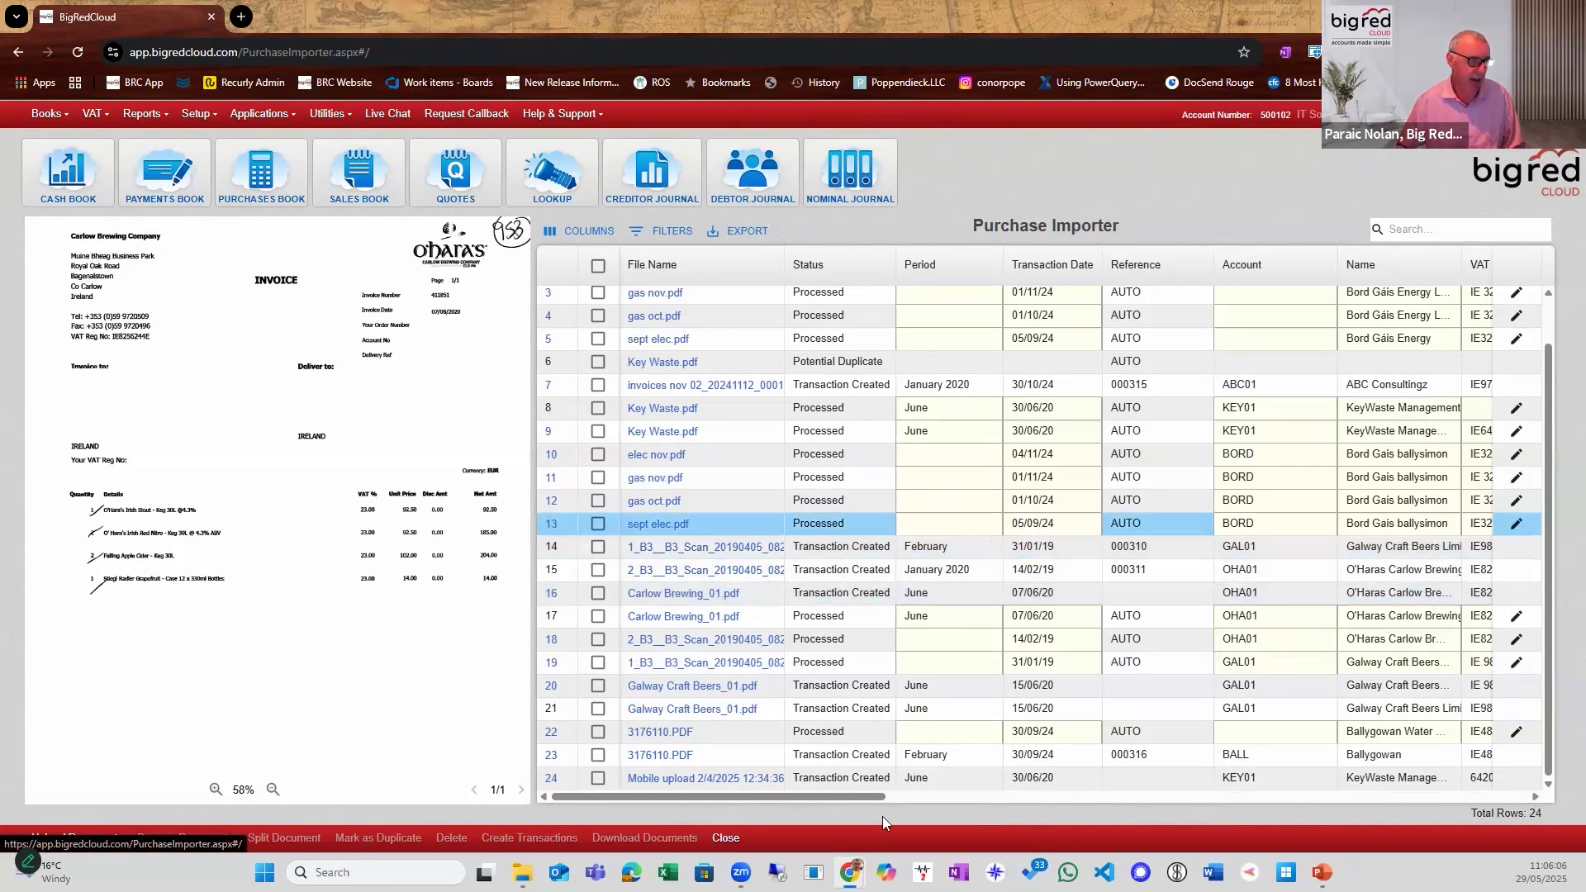
# Examine the VAT, analysis category, nominal and upload method columns of the document list, returning to the File Name column.
pyautogui.moveTo(831, 802); pyautogui.dragTo(865, 799)
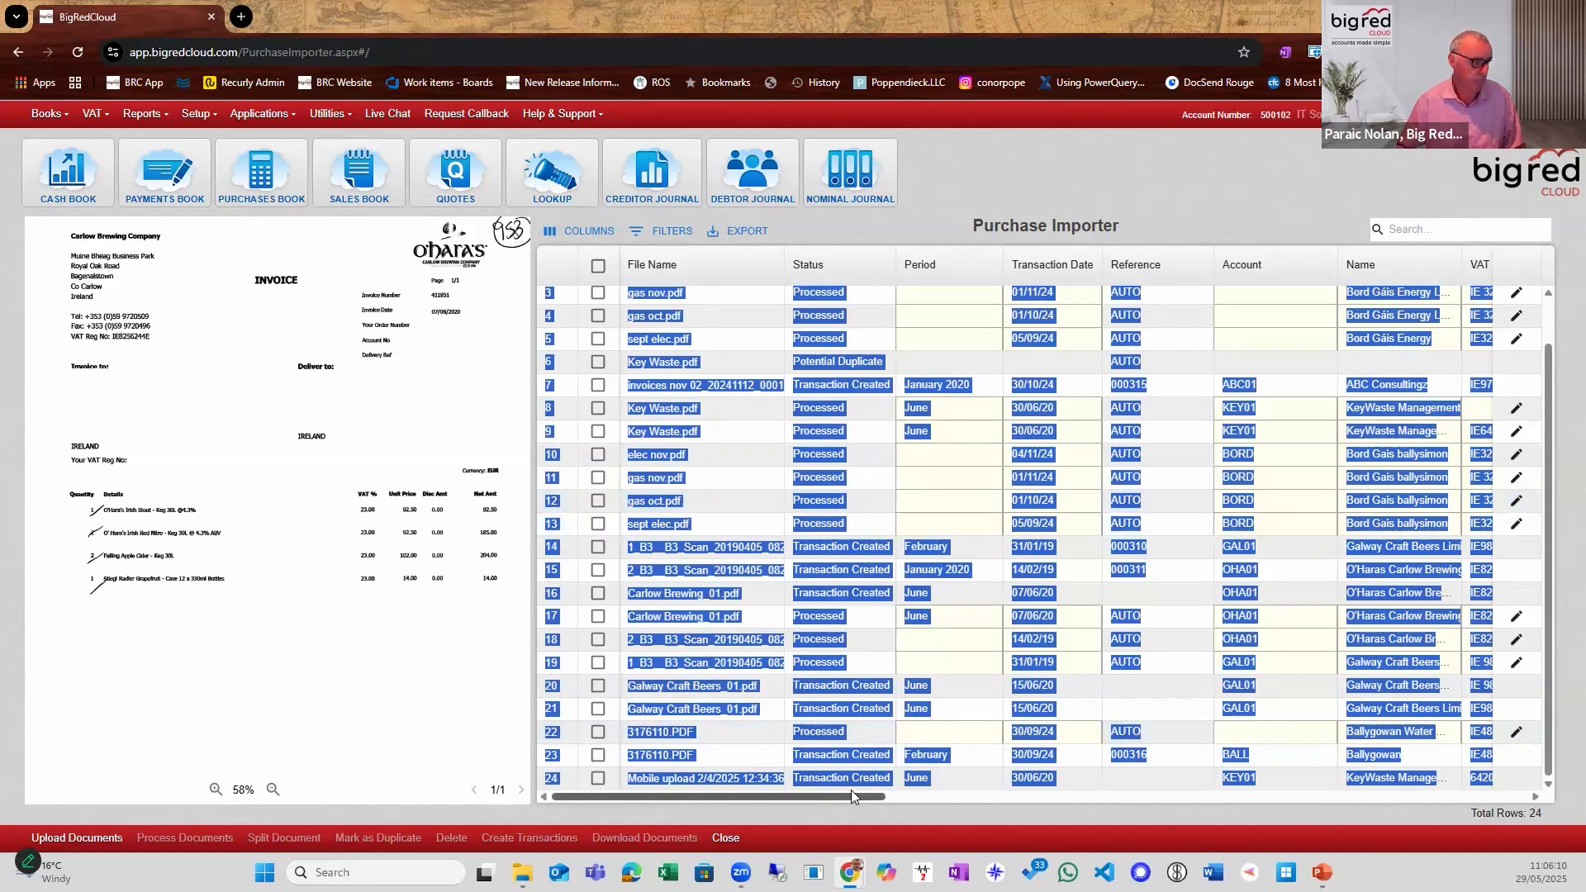
pyautogui.moveTo(844, 795); pyautogui.dragTo(1314, 805)
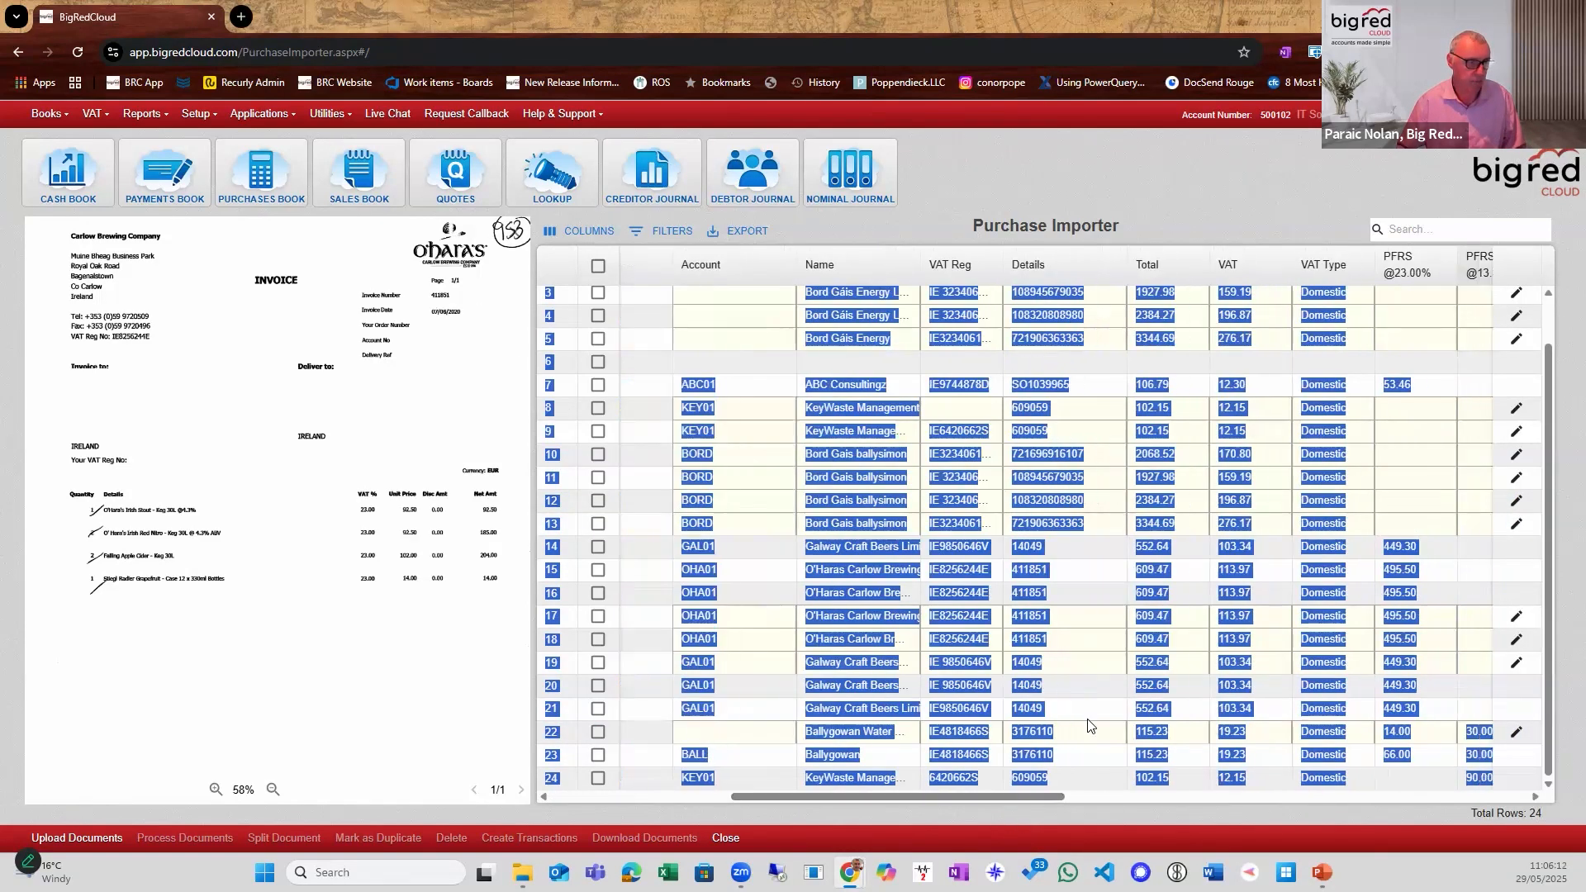
pyautogui.click(1104, 187)
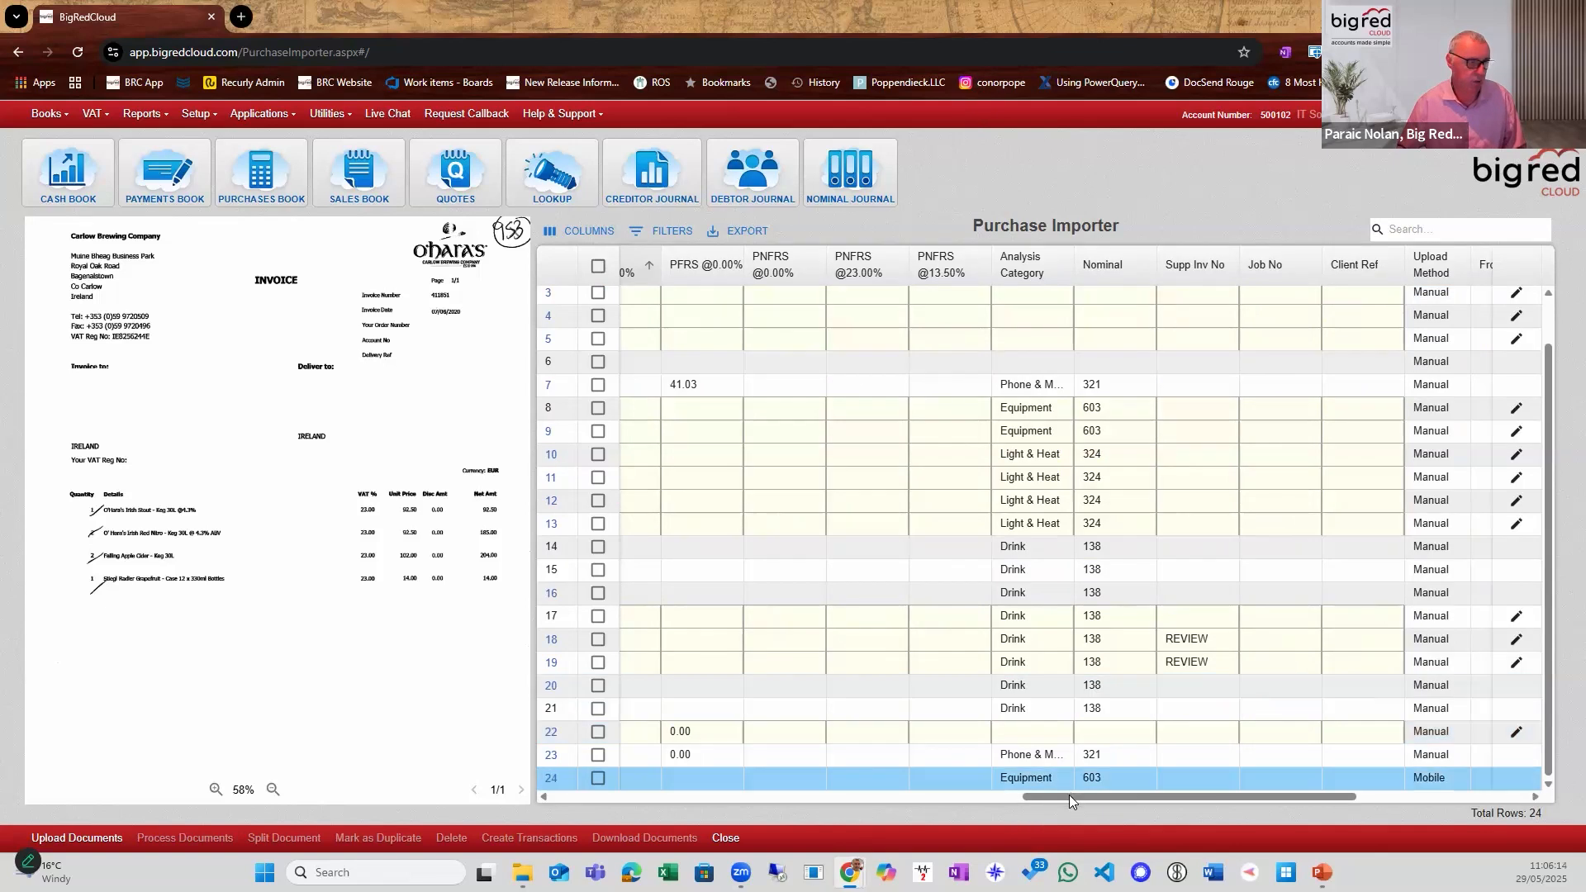
pyautogui.moveTo(1173, 796); pyautogui.dragTo(776, 798)
pyautogui.moveTo(667, 864); pyautogui.dragTo(489, 849)
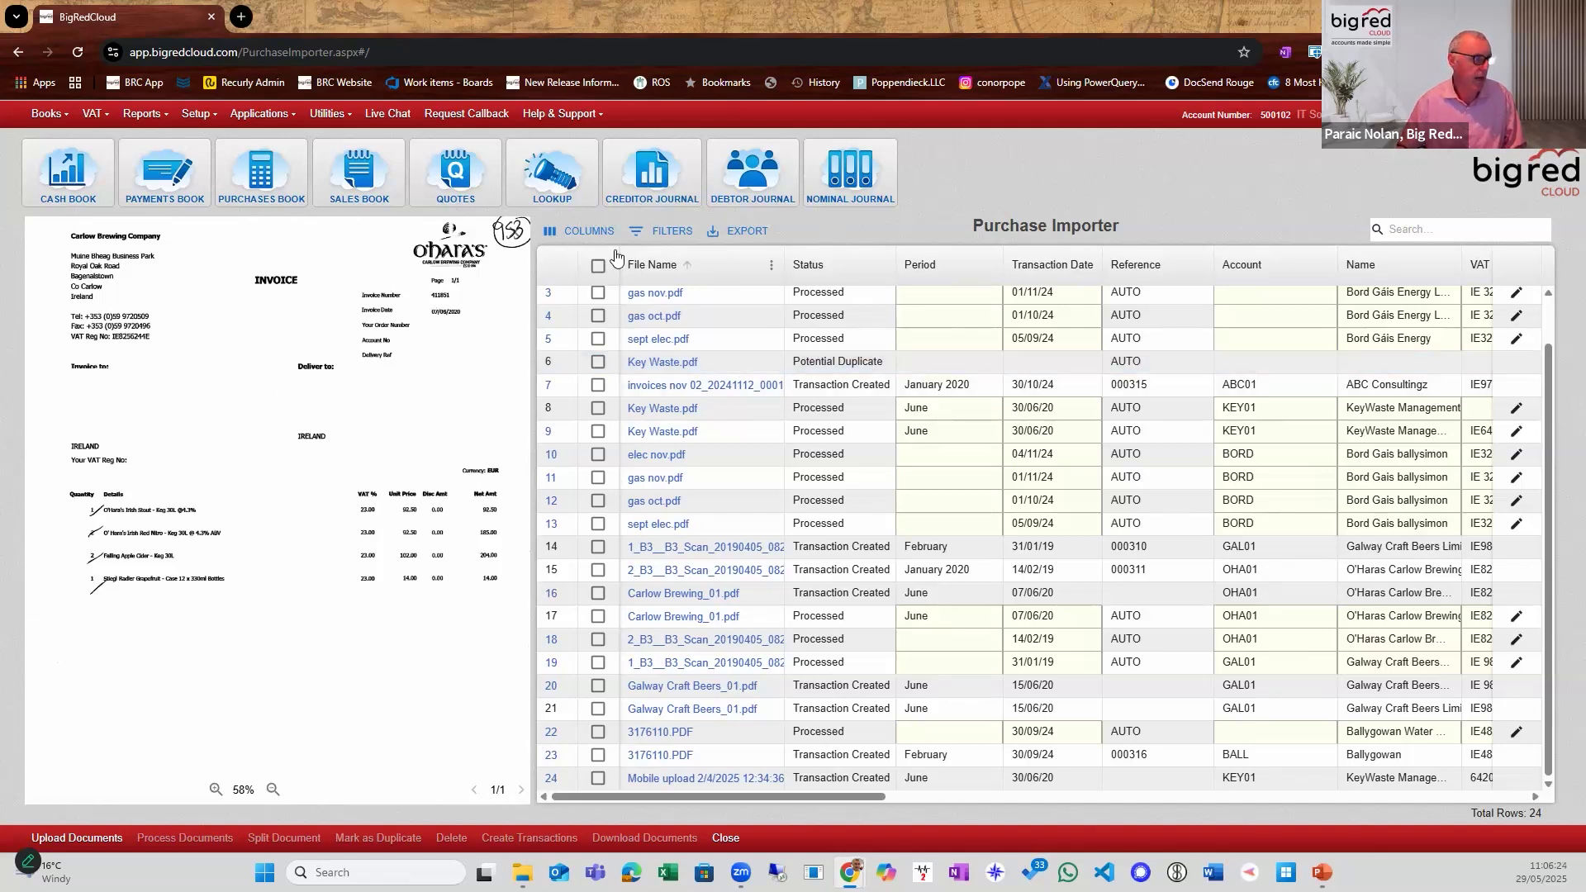
pyautogui.click(671, 237)
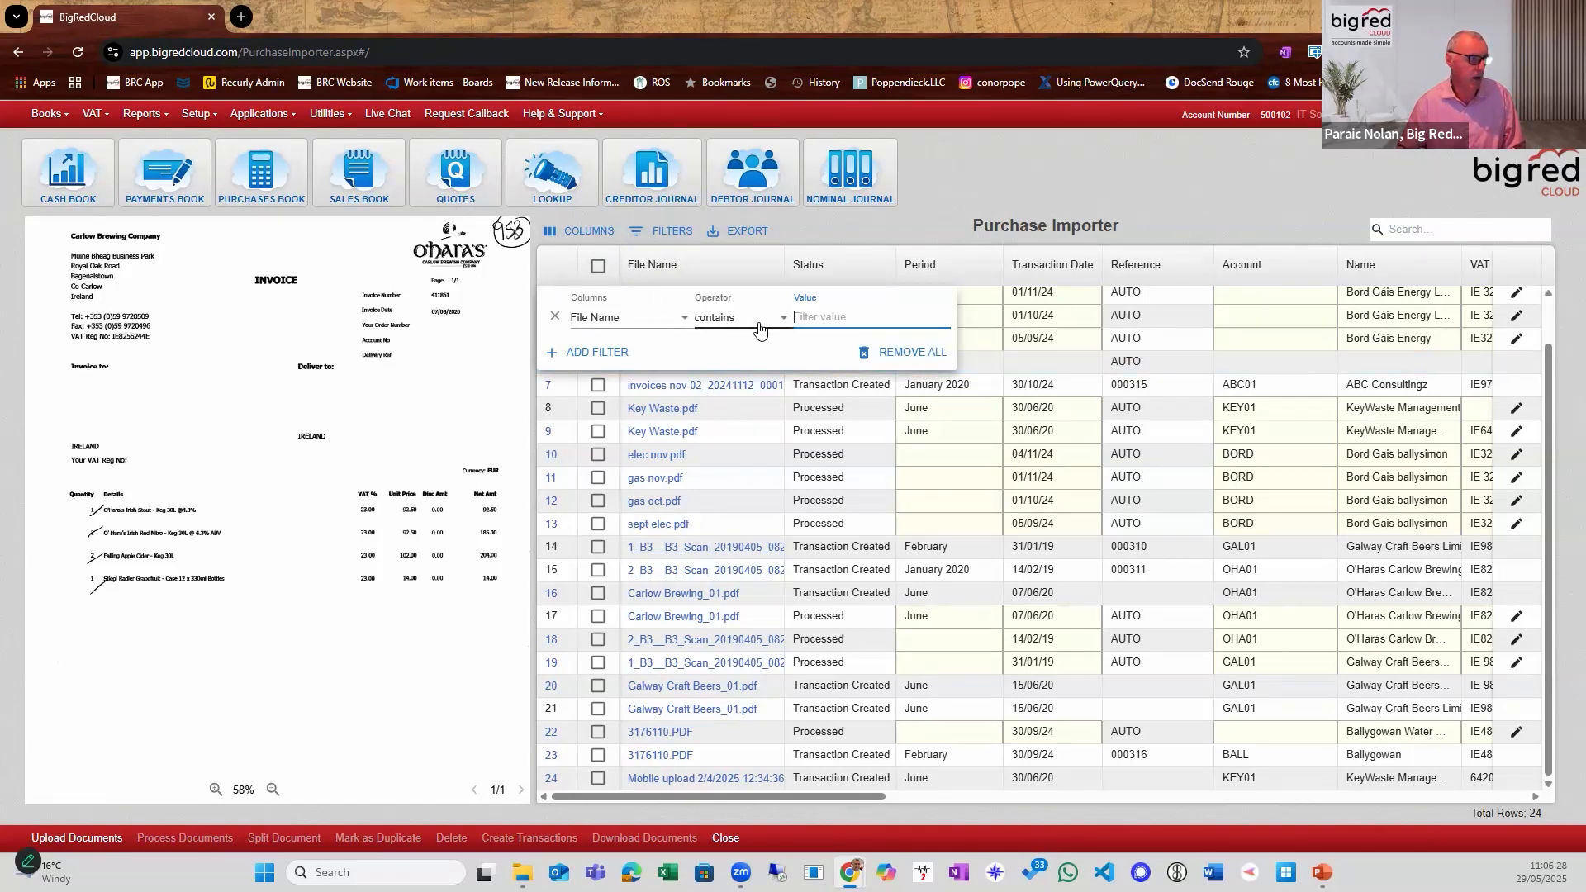
pyautogui.click(691, 327)
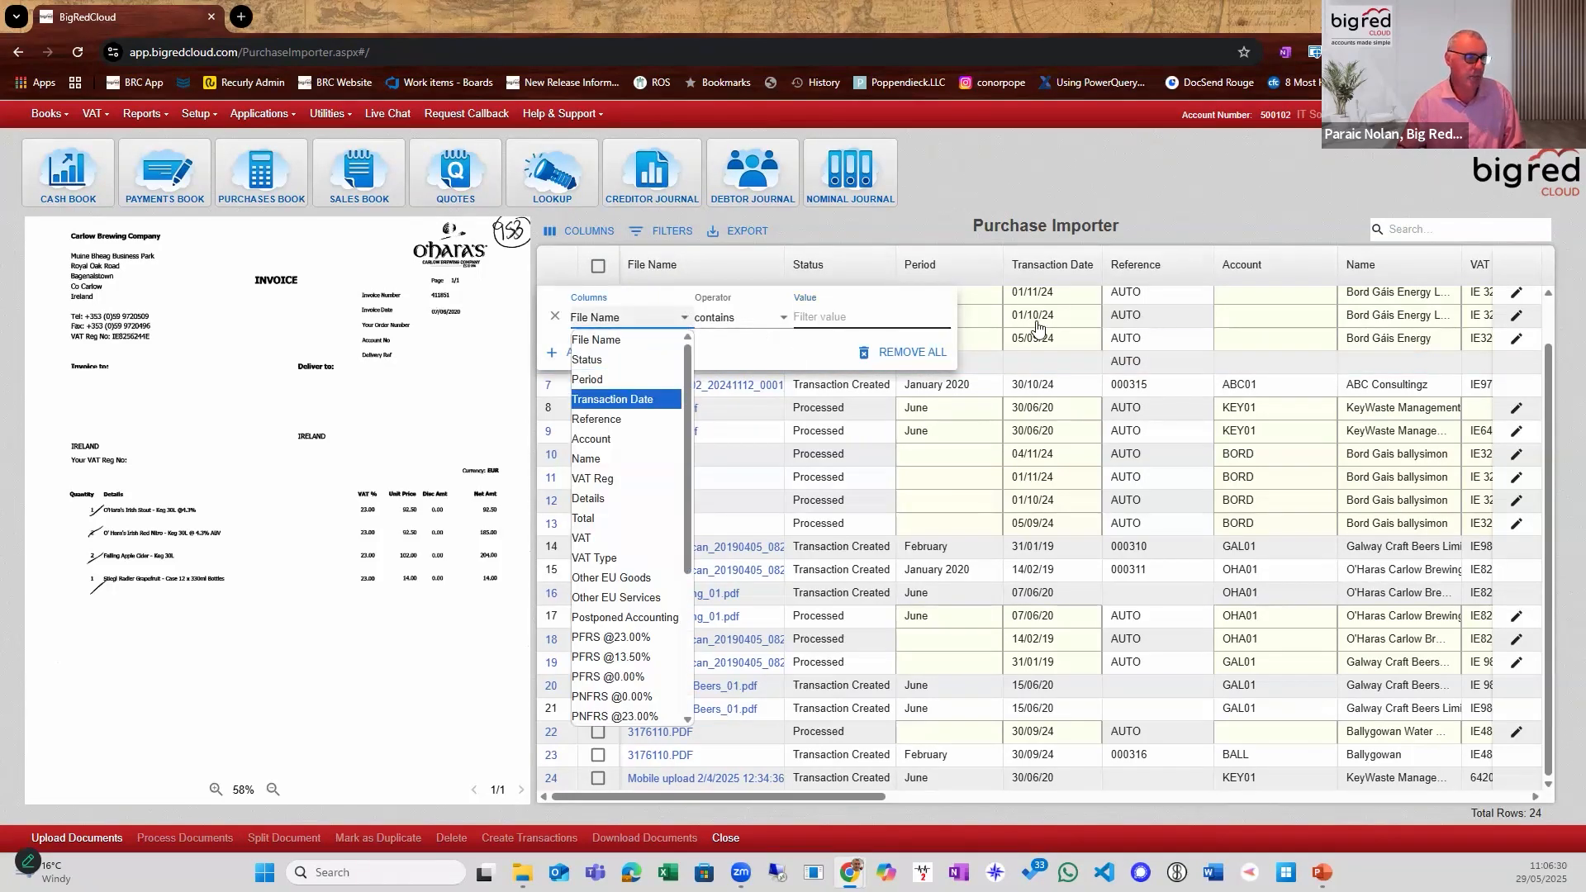
pyautogui.click(981, 213)
pyautogui.click(948, 207)
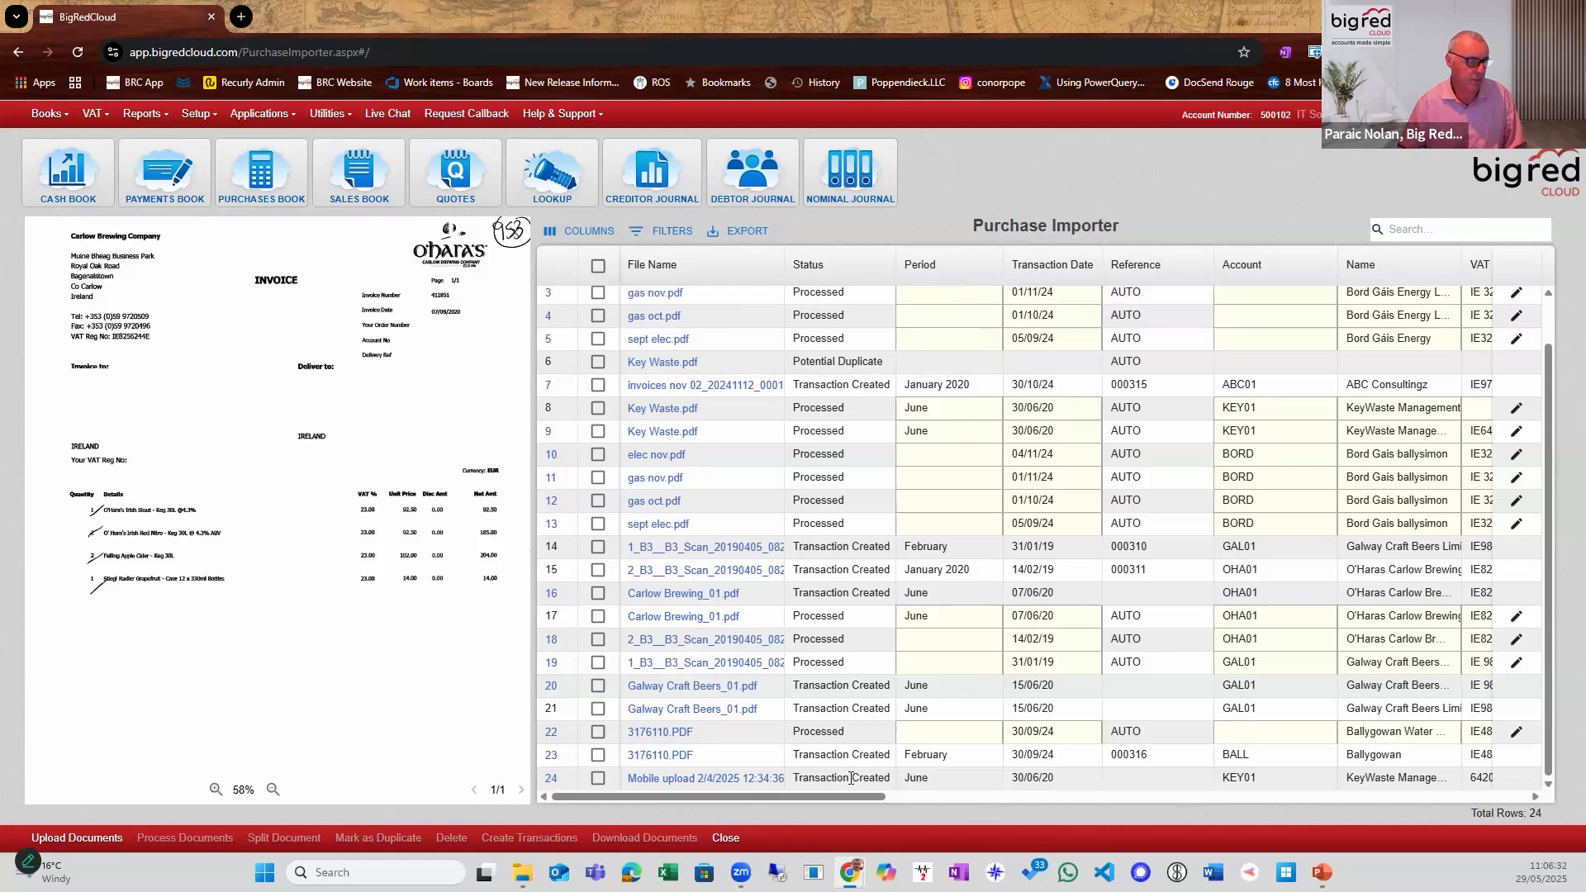
# Sort the importer's document list by Date Uploaded in descending order.
pyautogui.hscroll(10, 1432, 762)
pyautogui.hscroll(4, 1454, 767)
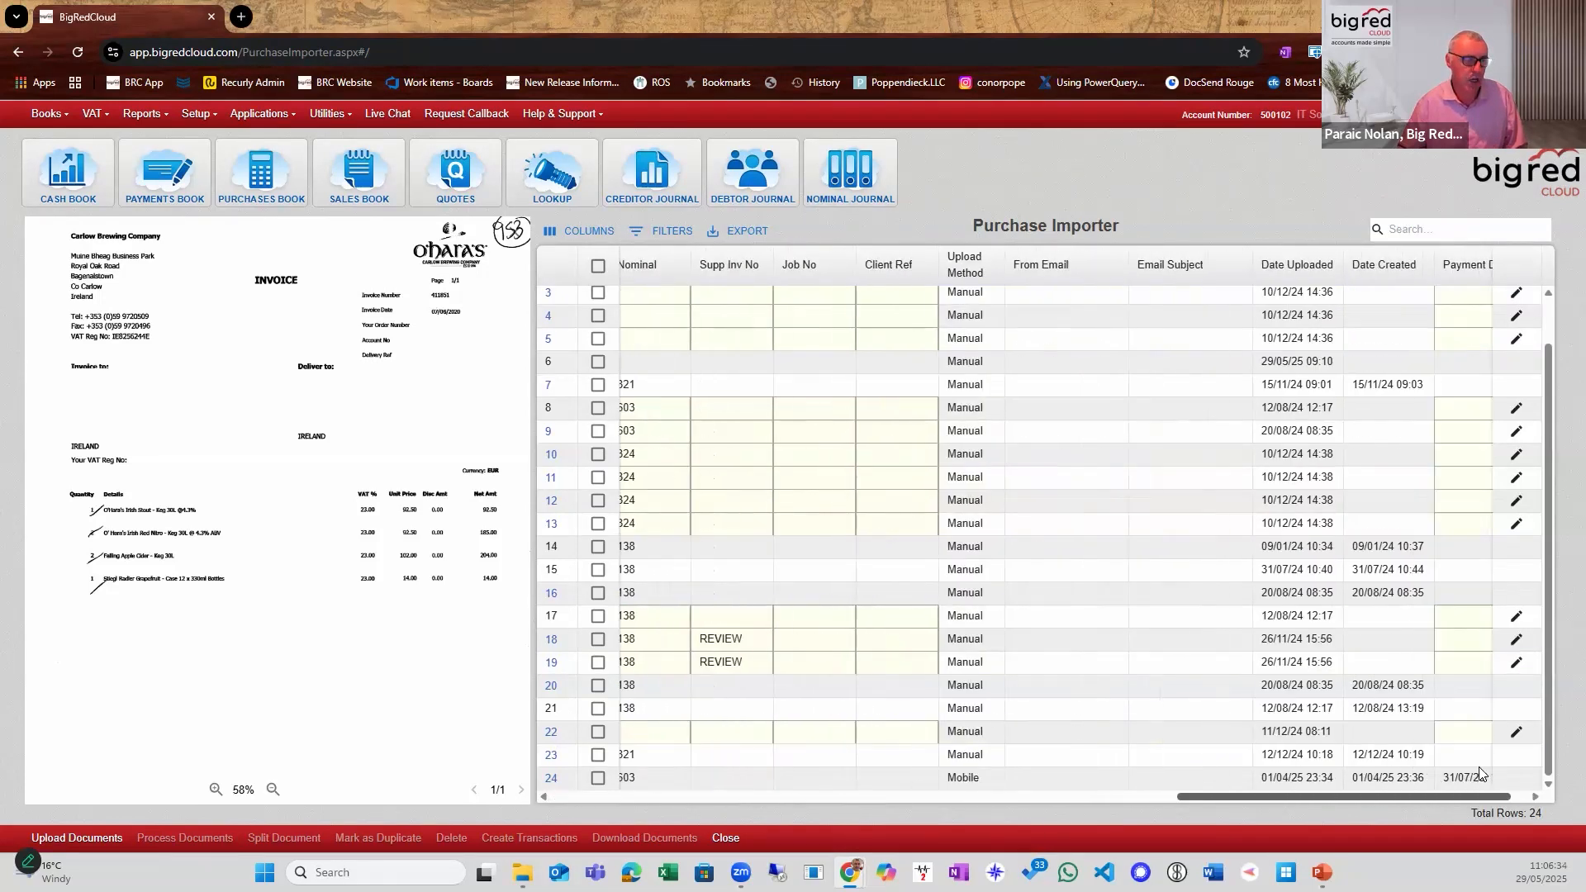
pyautogui.hscroll(1, 1479, 772)
pyautogui.click(1242, 277)
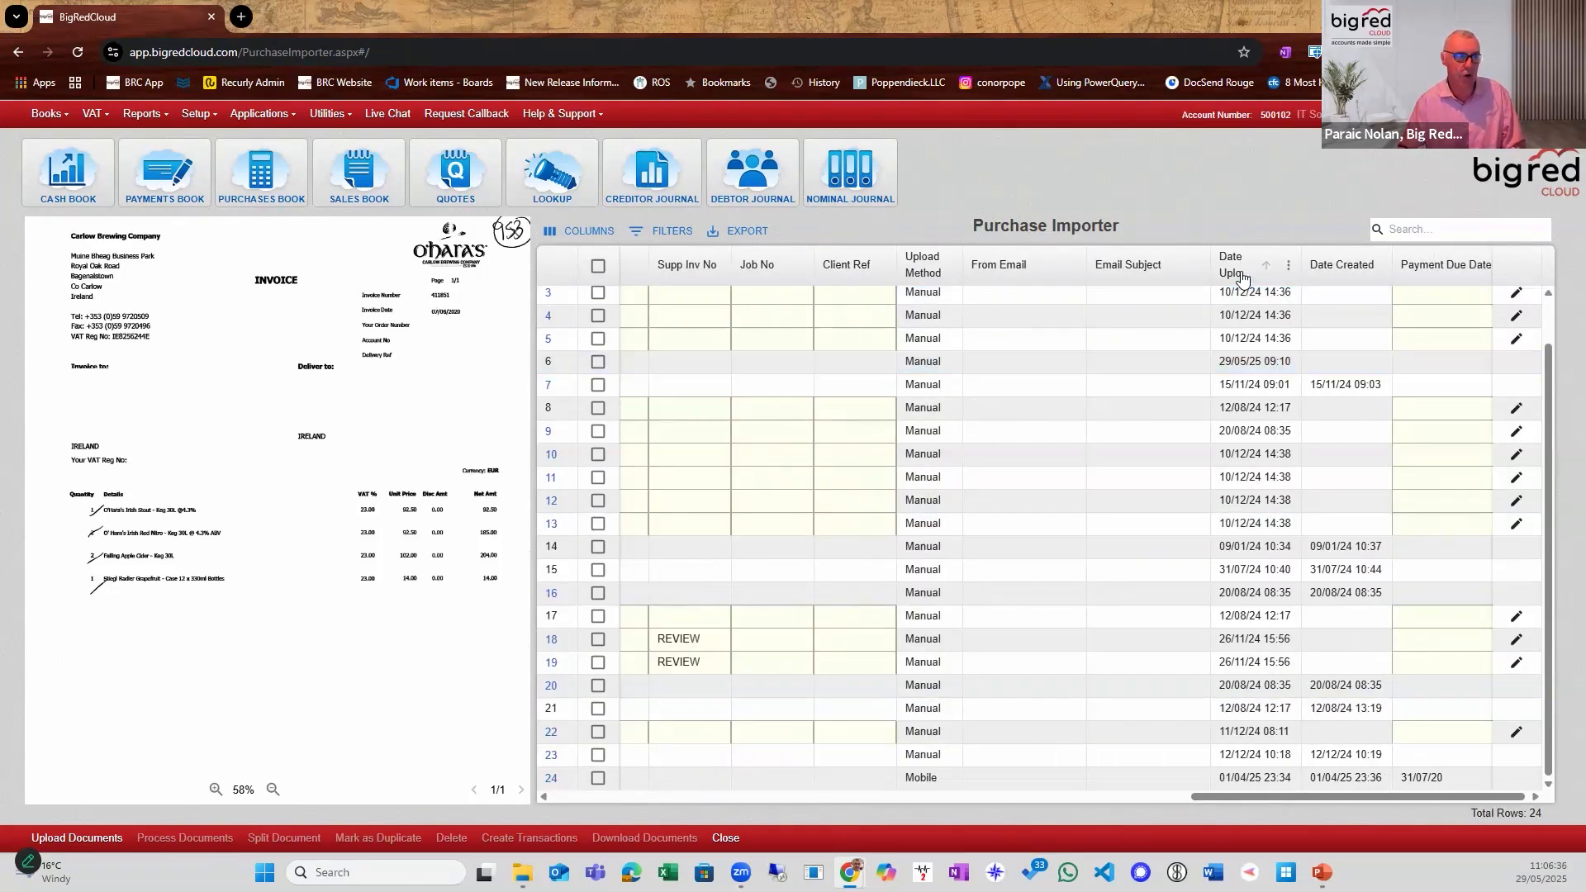
pyautogui.click(1241, 277)
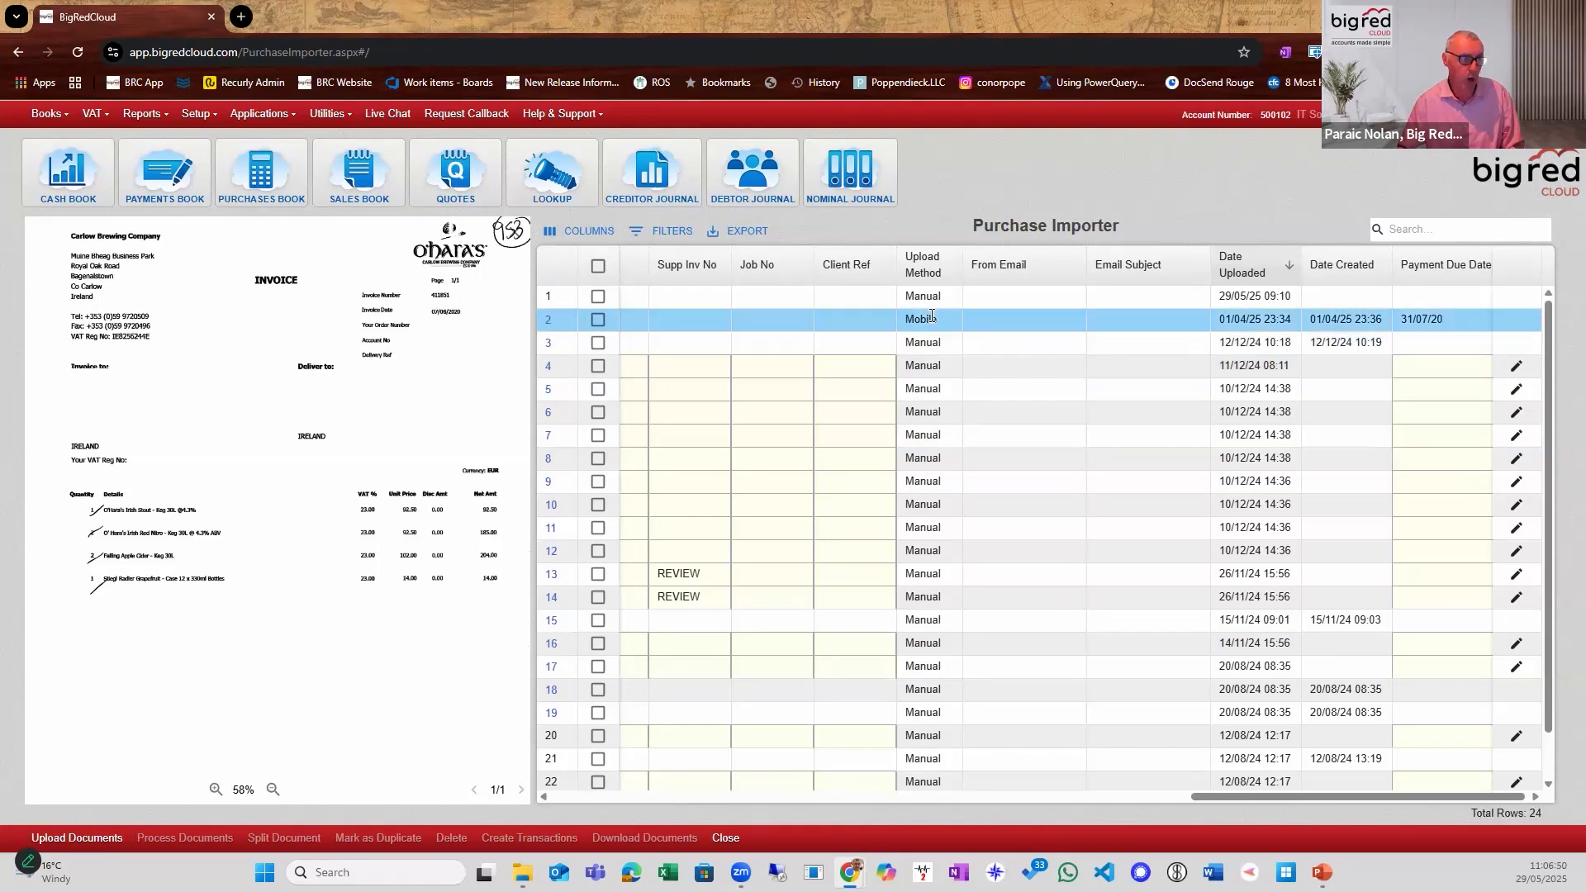
pyautogui.moveTo(1549, 520); pyautogui.dragTo(1553, 376)
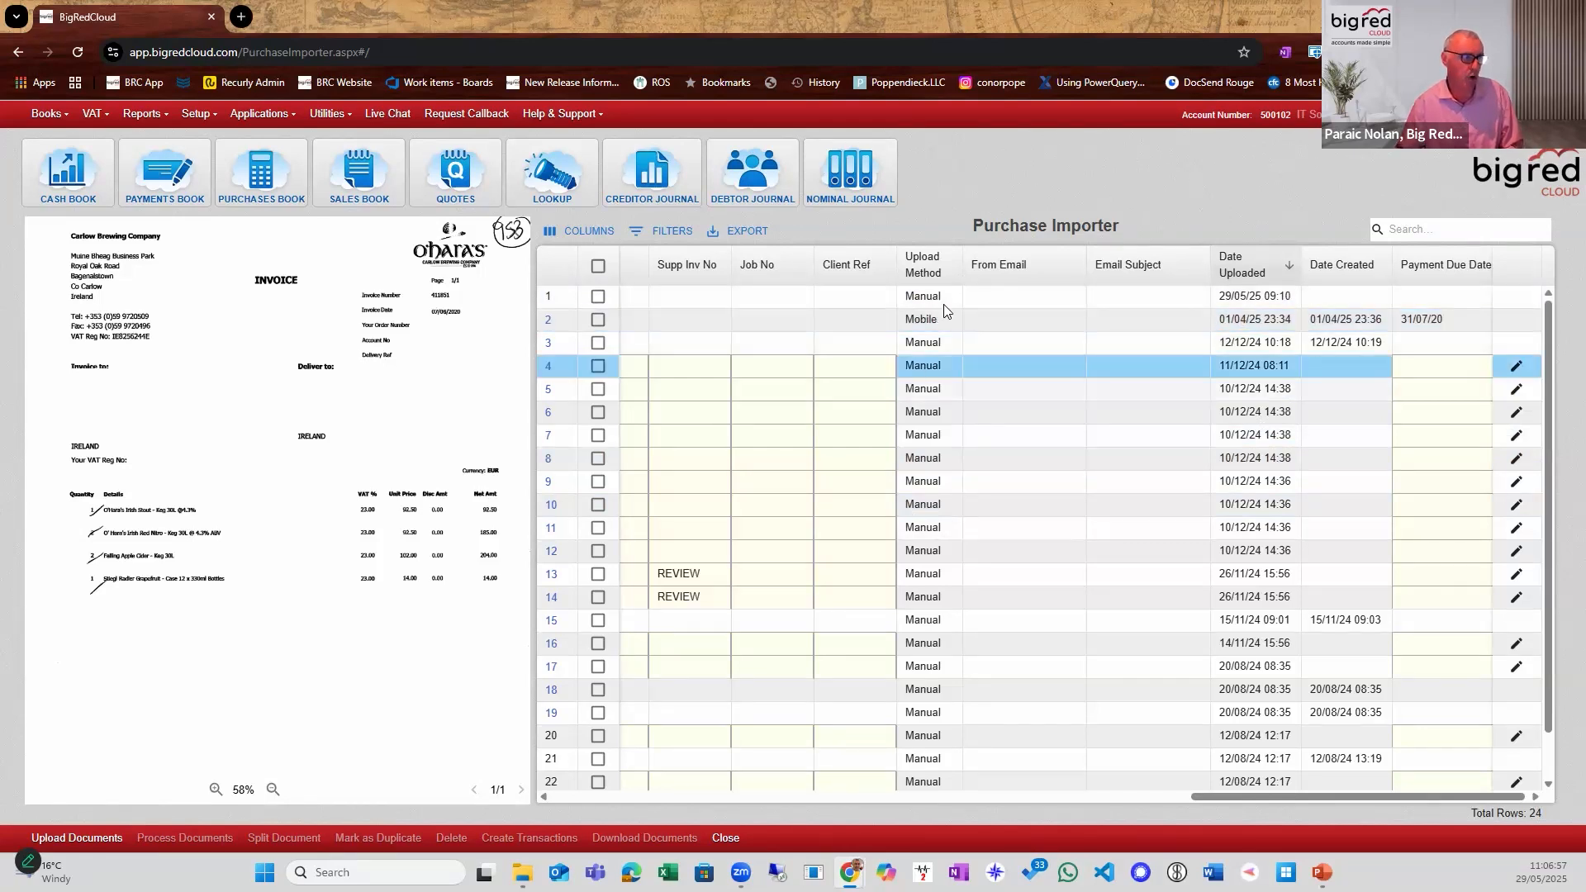
# Filter the document list to rows whose Upload Method equals Mobile.
pyautogui.click(661, 234)
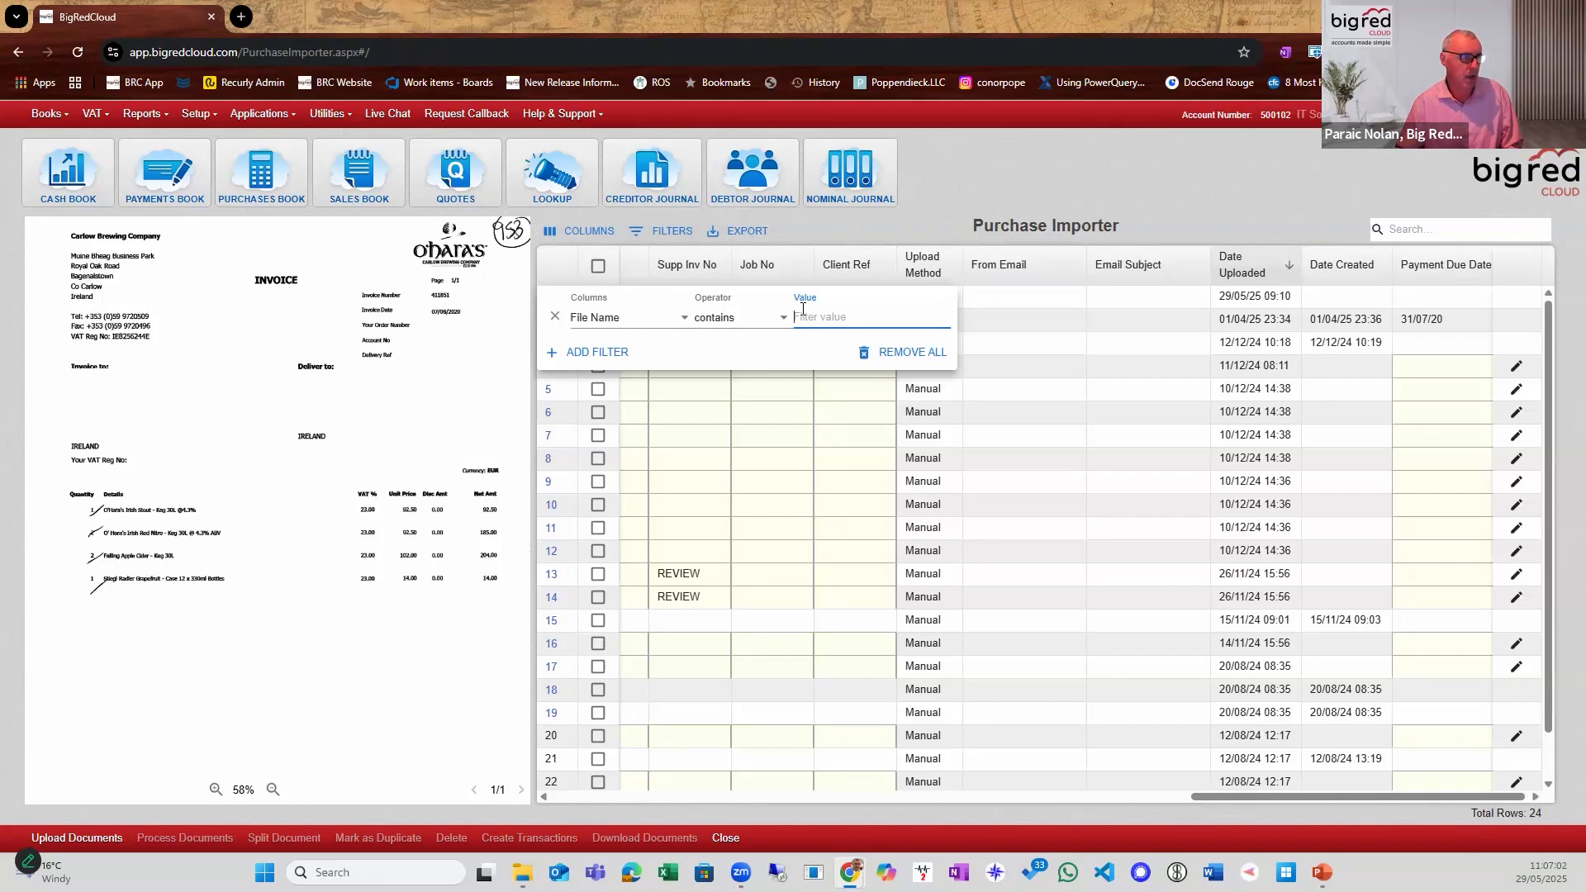
pyautogui.click(656, 322)
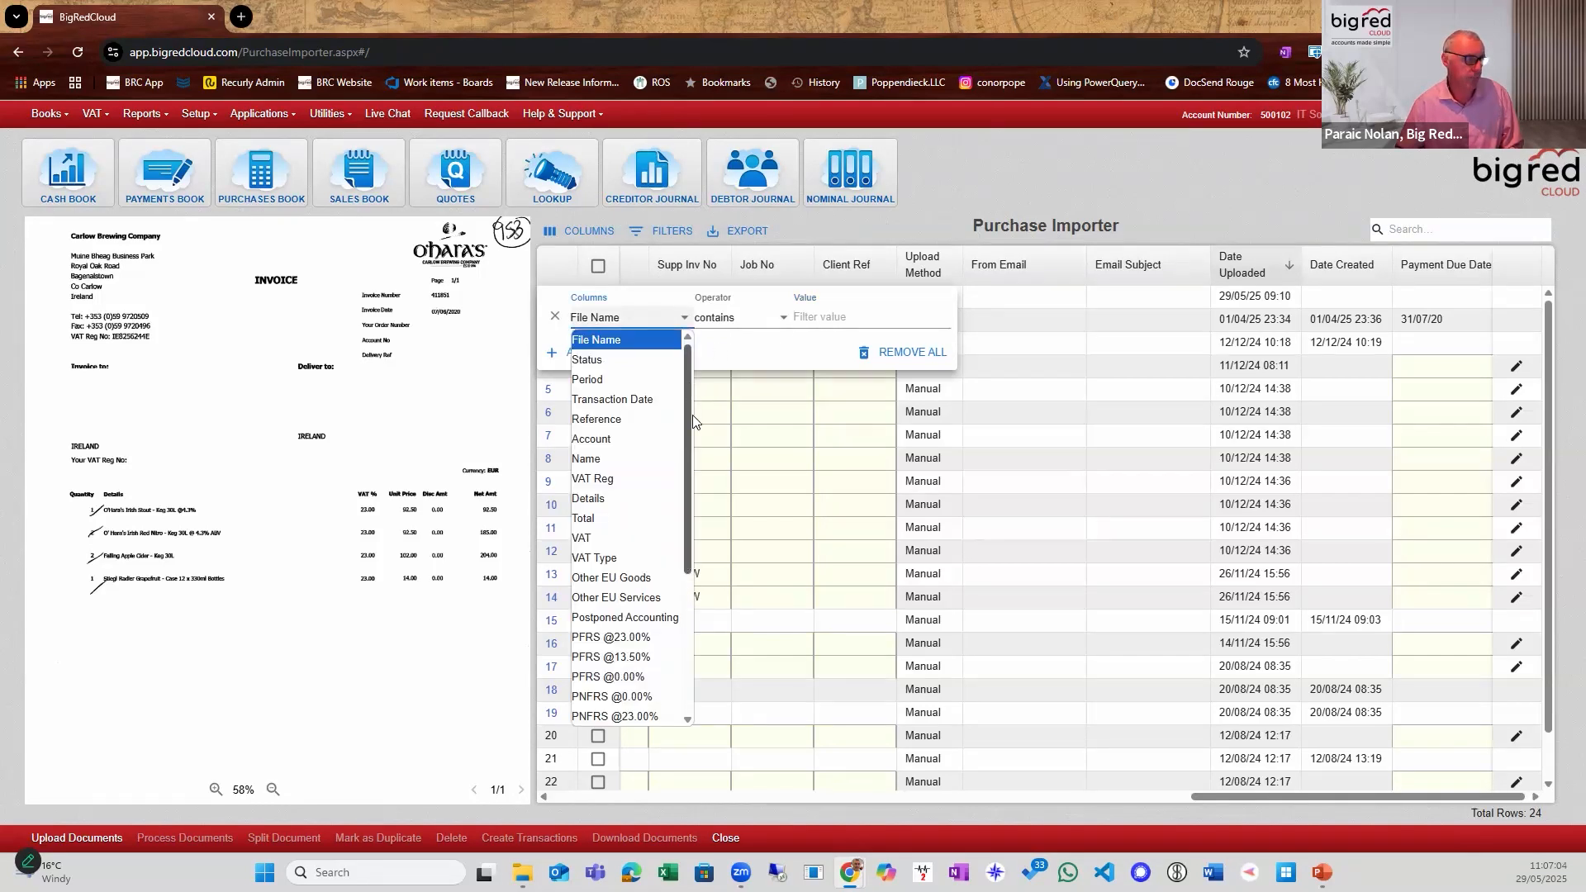
pyautogui.scroll(-3, 686, 560)
pyautogui.click(632, 618)
pyautogui.click(744, 321)
pyautogui.click(846, 333)
pyautogui.click(752, 320)
pyautogui.click(758, 367)
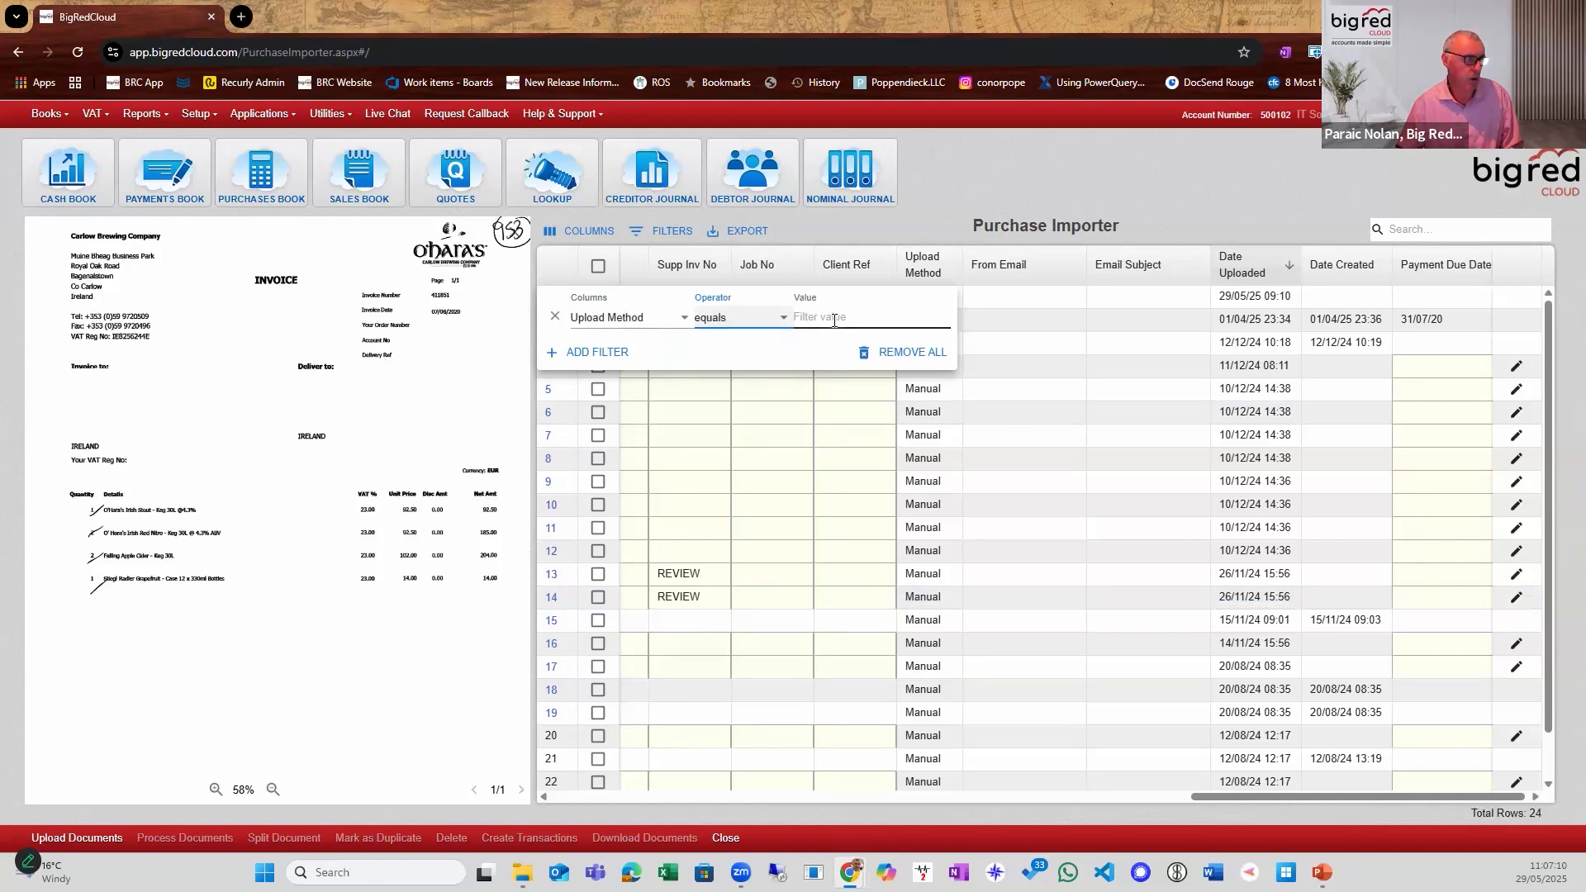
pyautogui.write('Mobile')
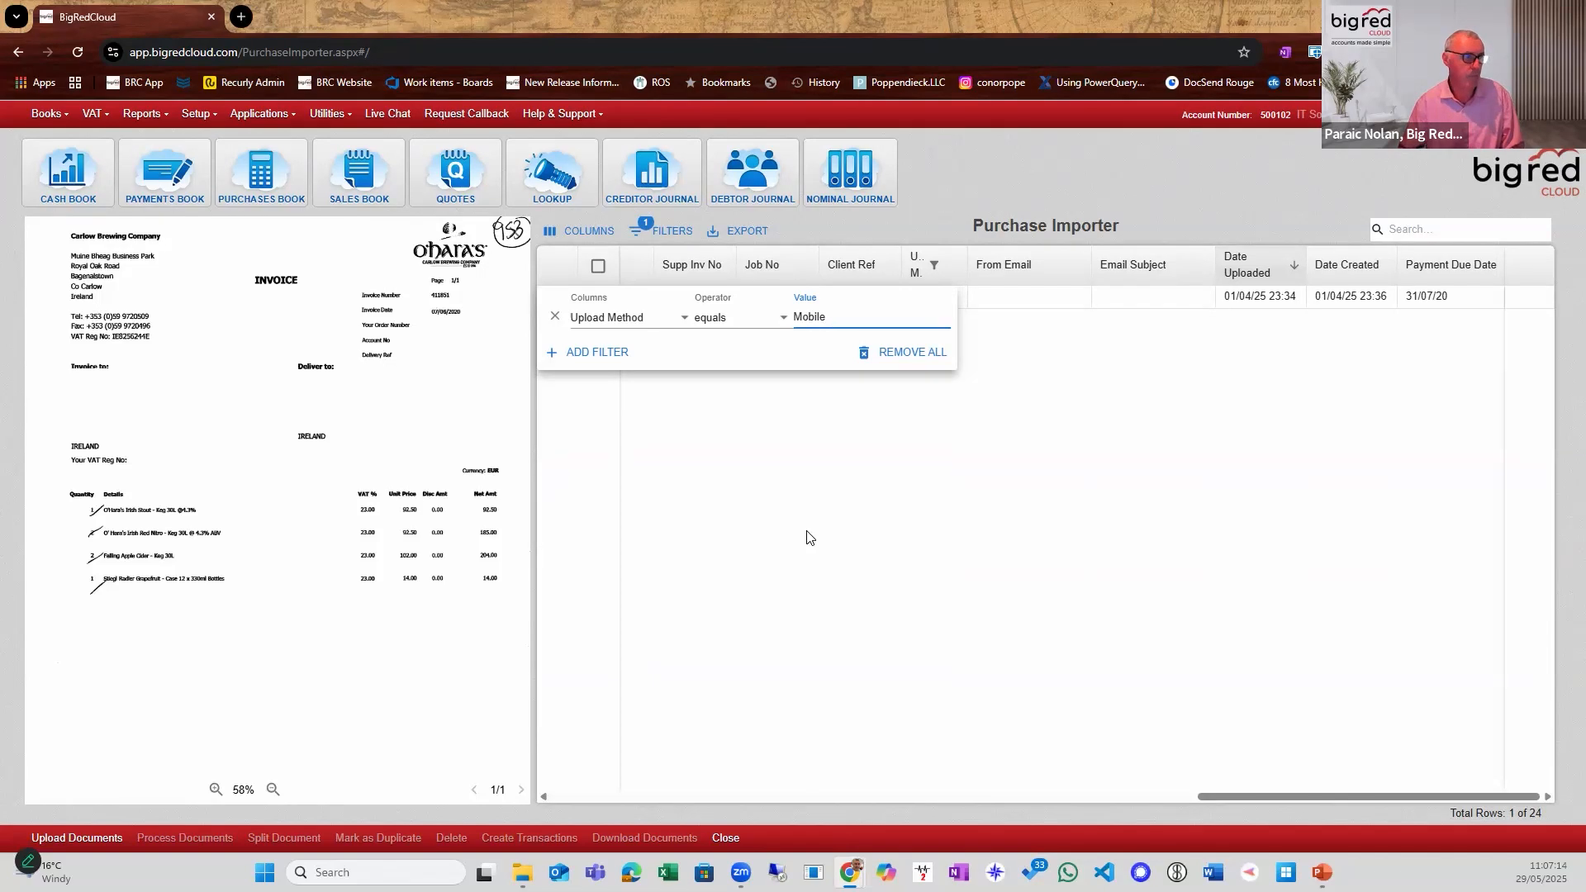
# Close the Purchase Importer without creating transactions and reopen it from the Purchases Book.
pyautogui.click(839, 416)
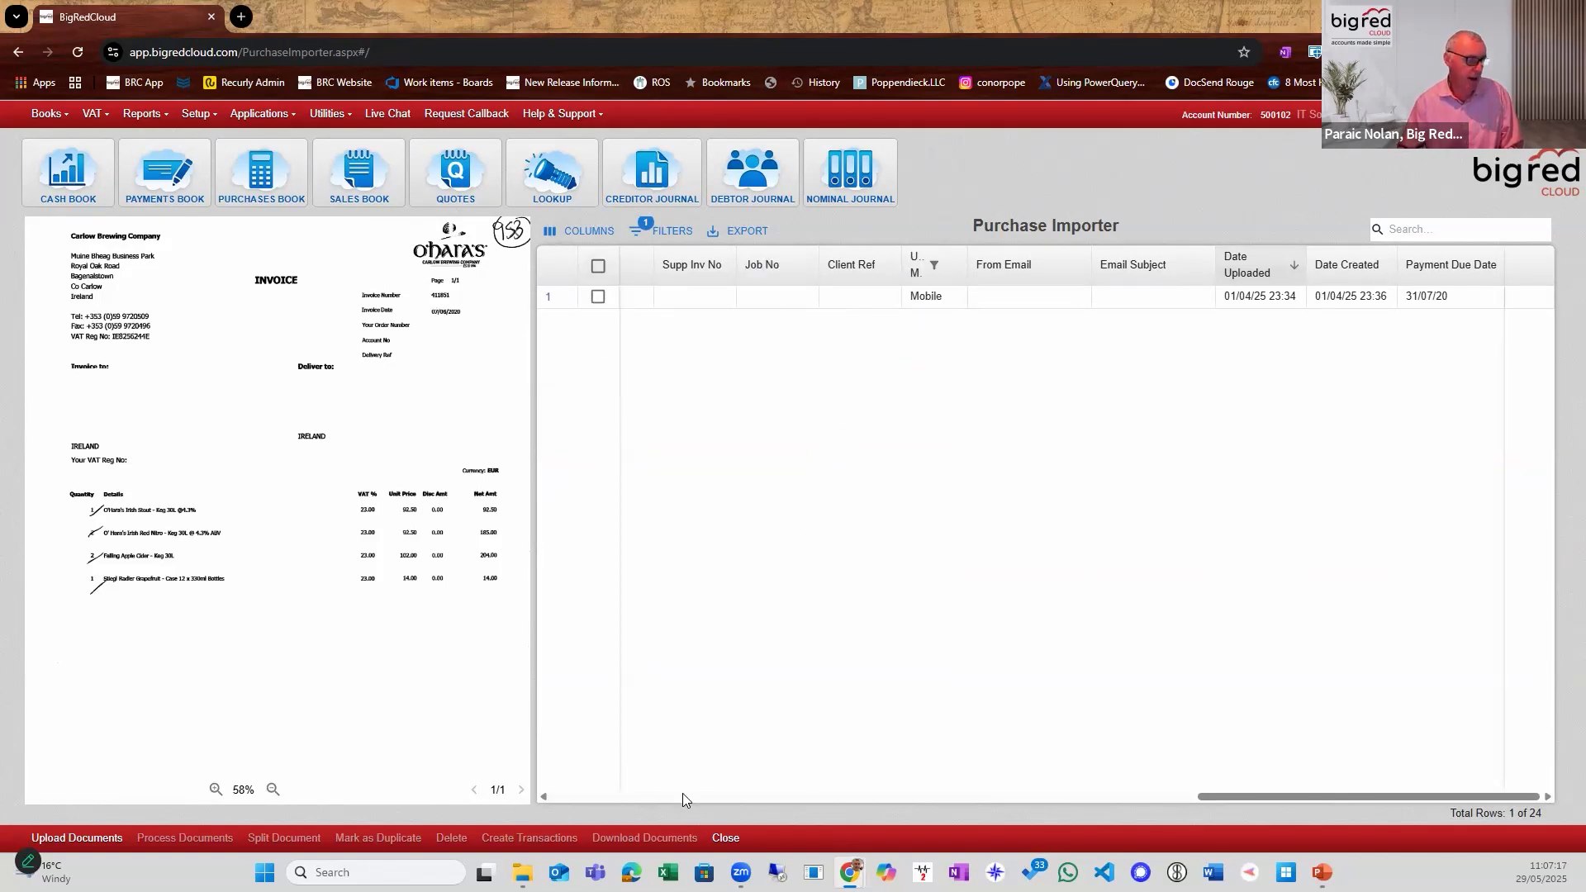
pyautogui.click(724, 838)
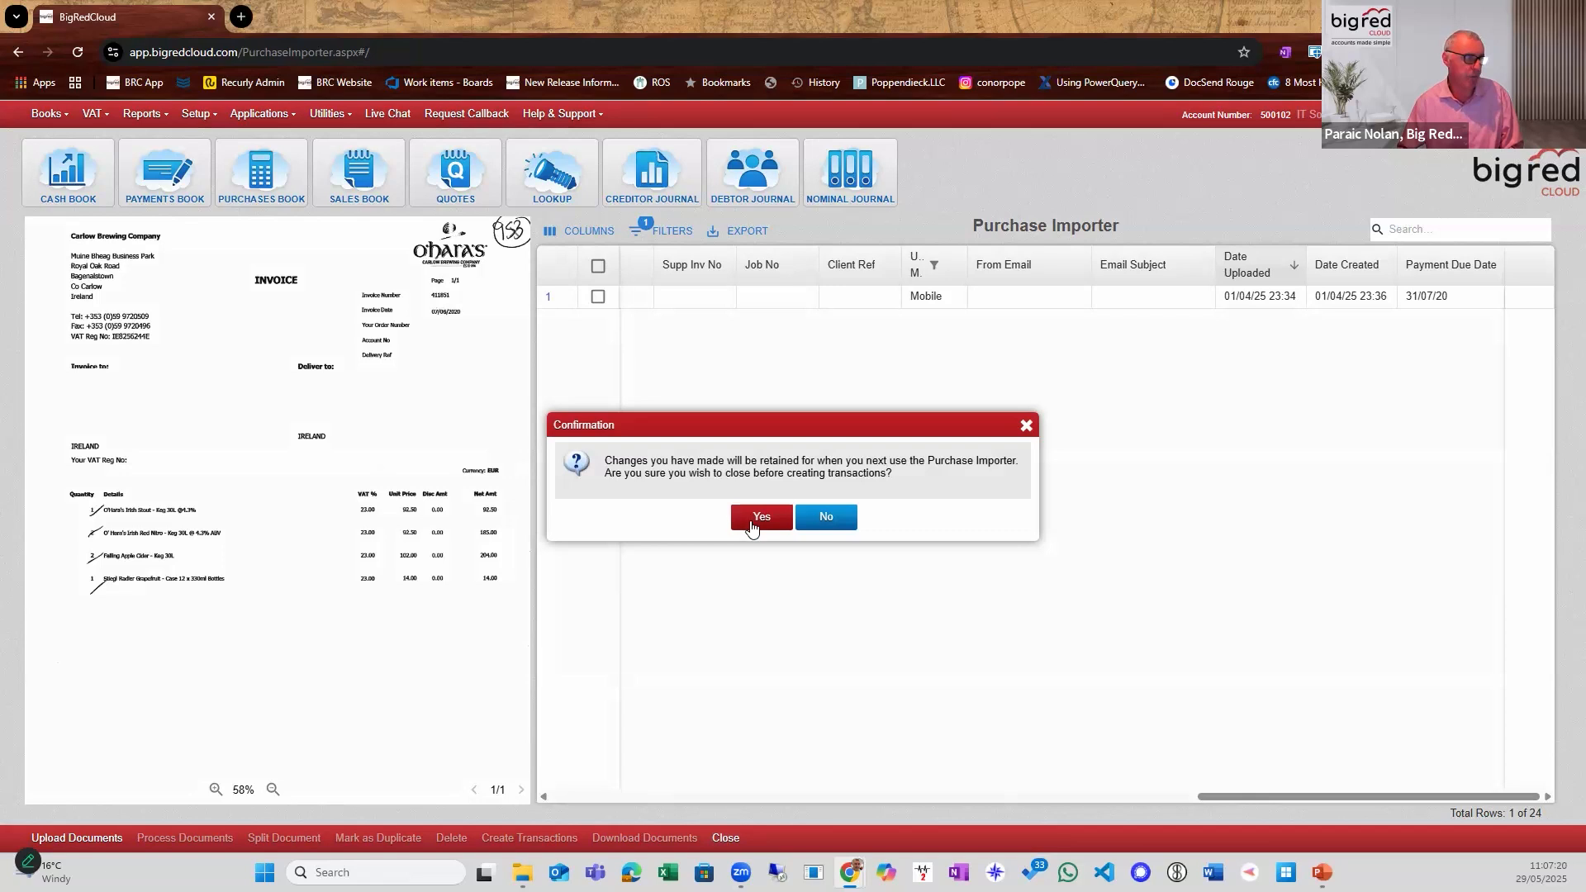
pyautogui.click(758, 529)
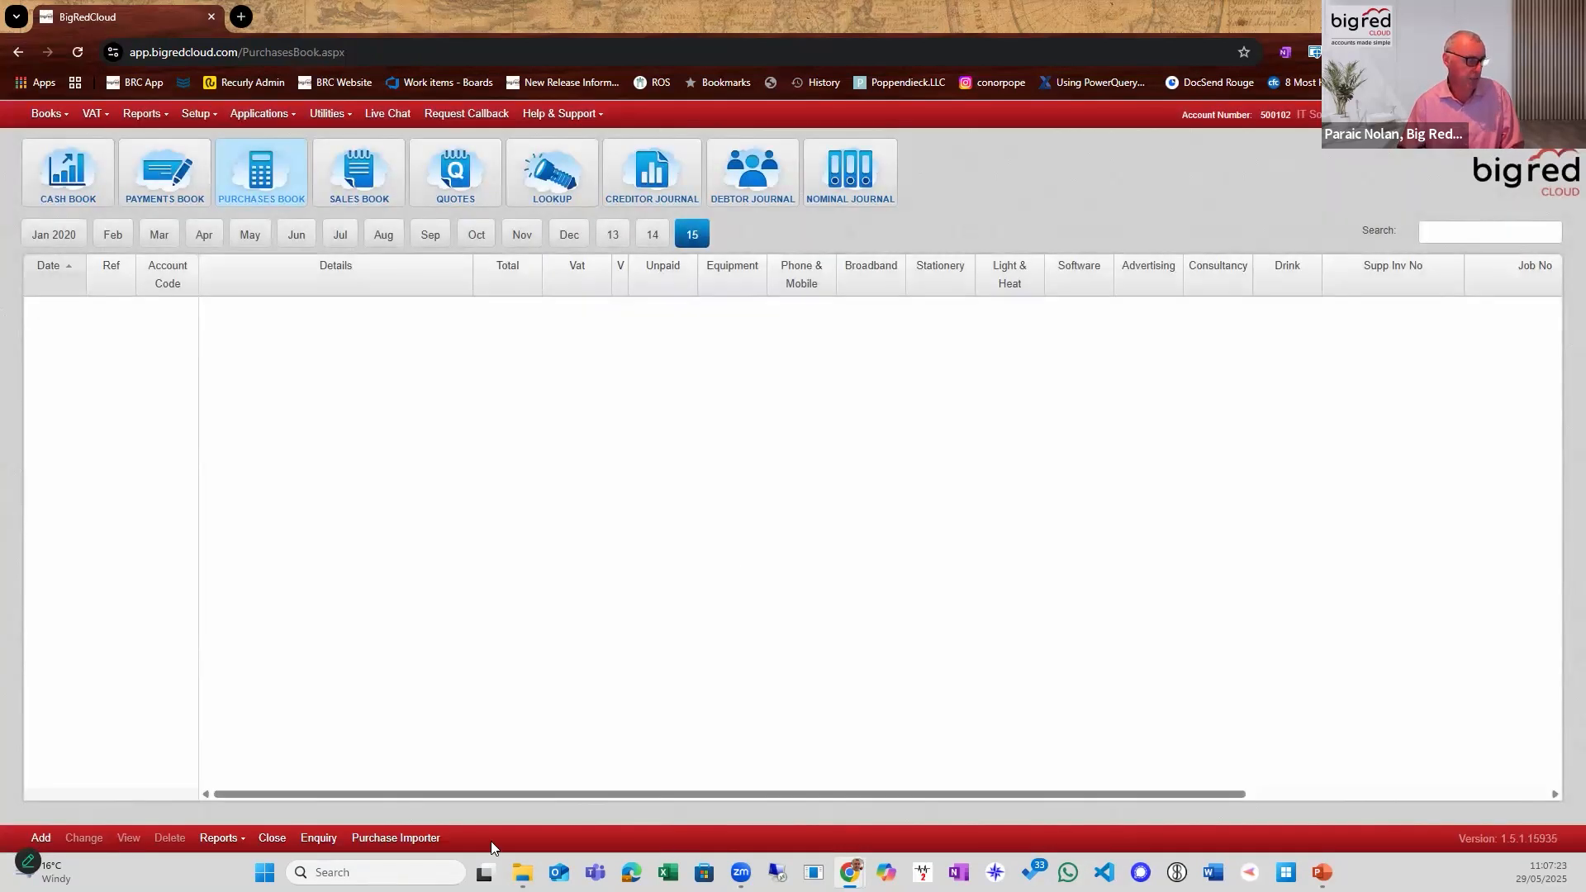
pyautogui.click(413, 839)
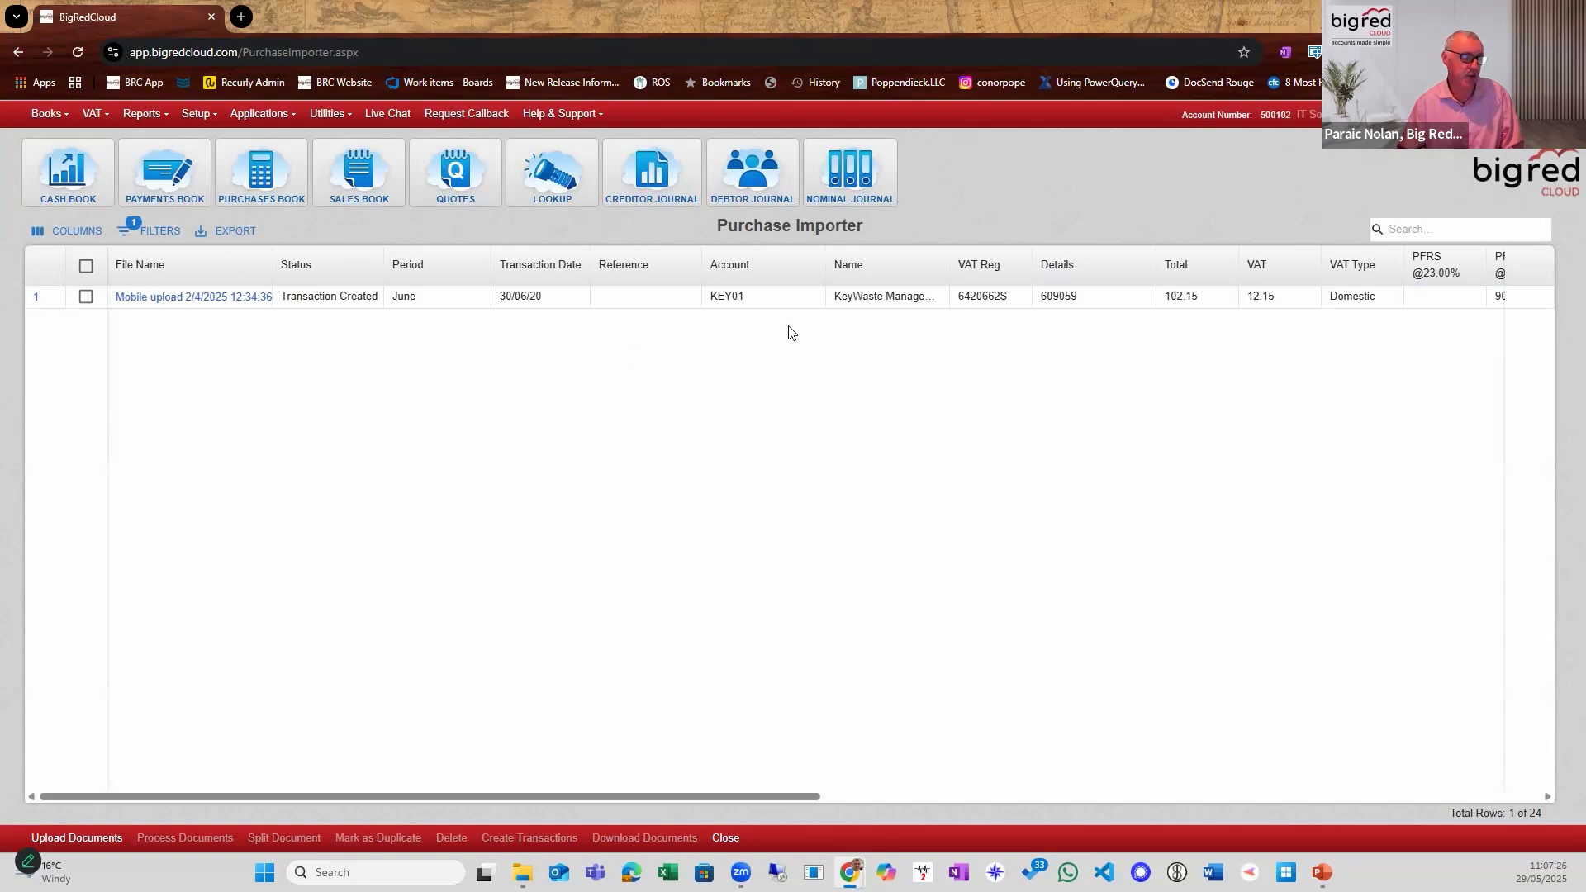
# Remove the Upload Method filter from the document list and look through all the unfiltered rows.
pyautogui.click(945, 298)
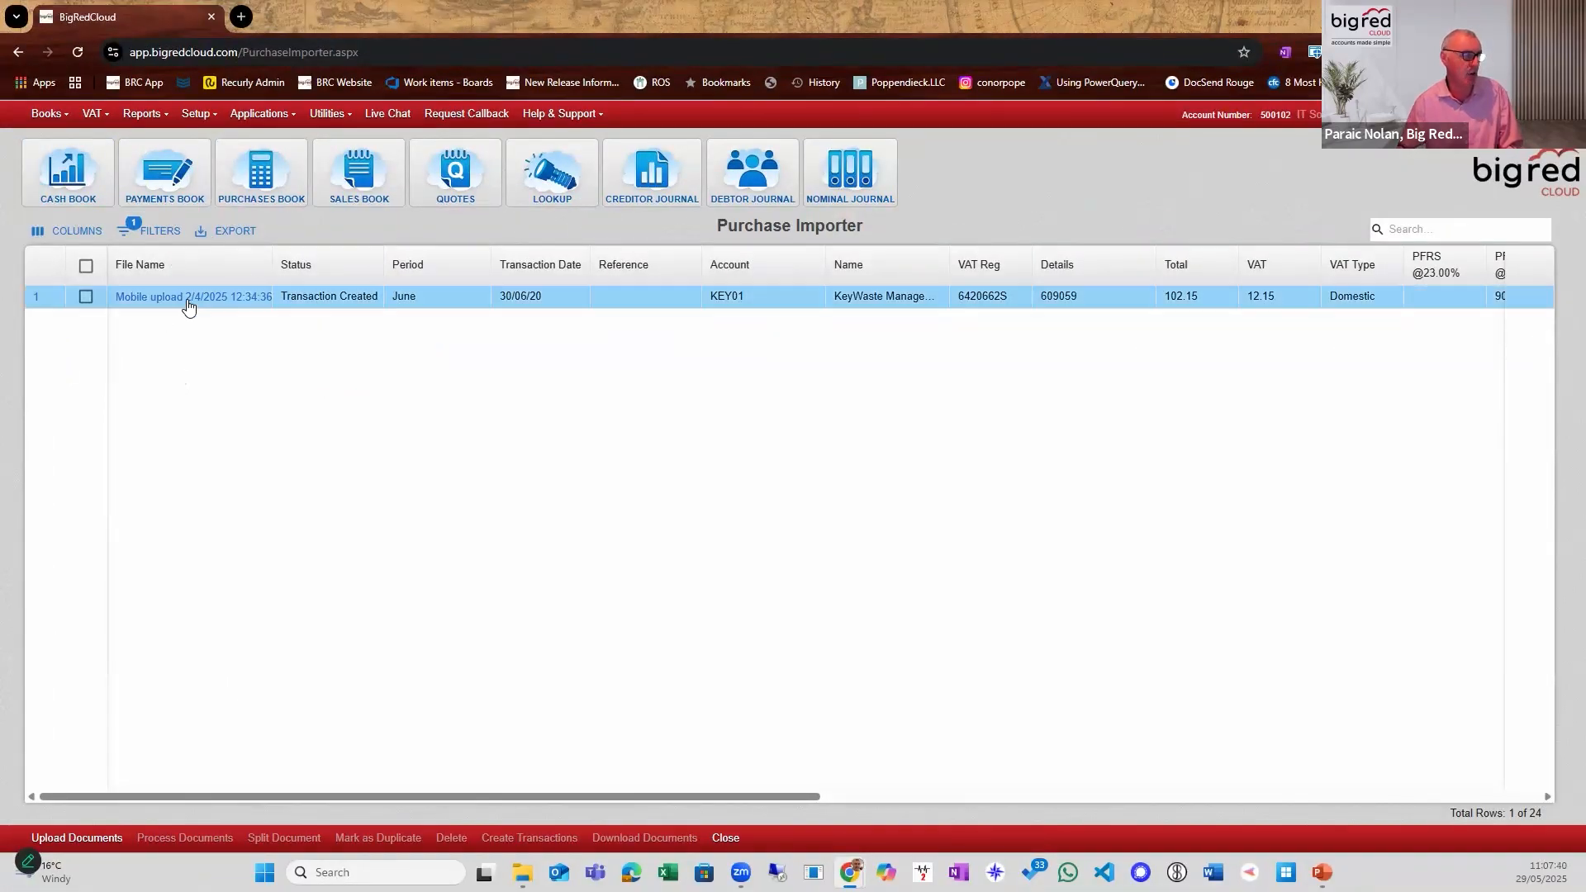
pyautogui.click(161, 240)
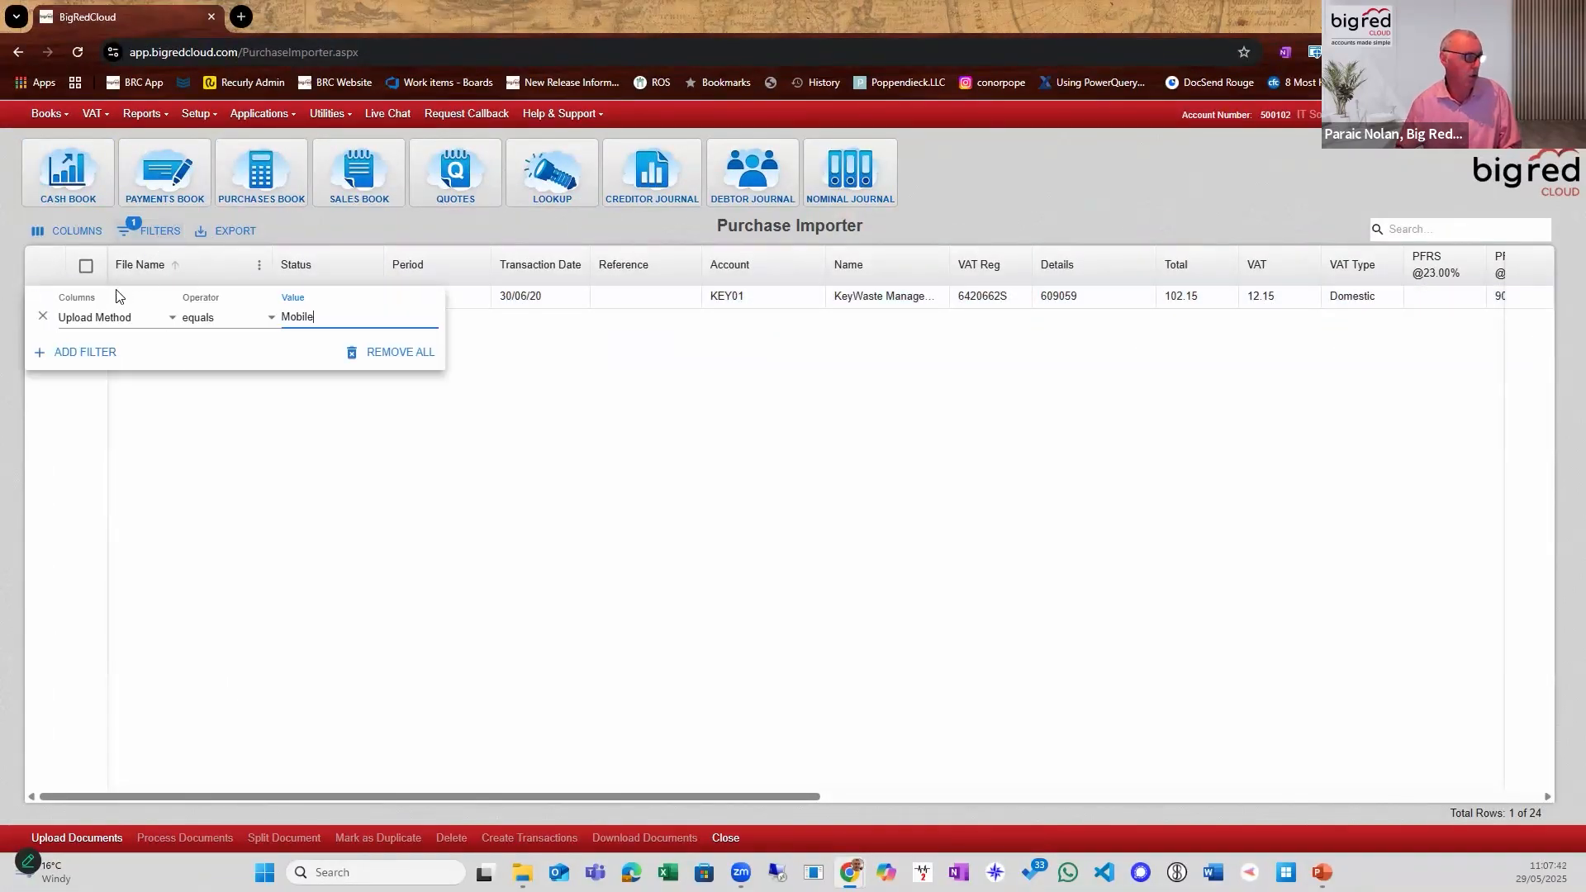
pyautogui.click(41, 317)
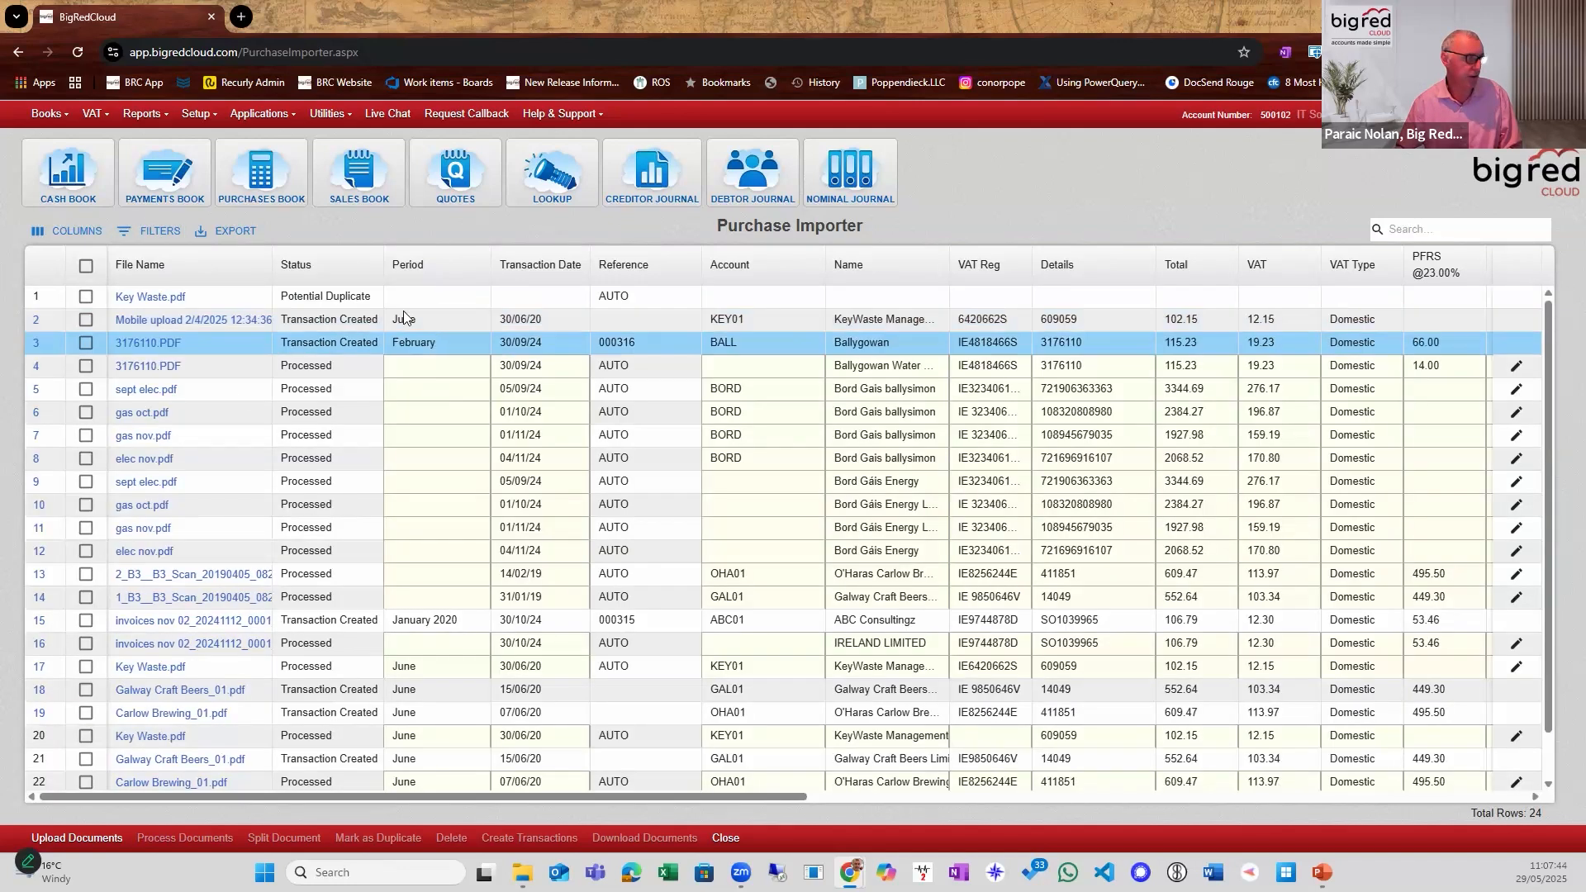
pyautogui.scroll(-1, 494, 577)
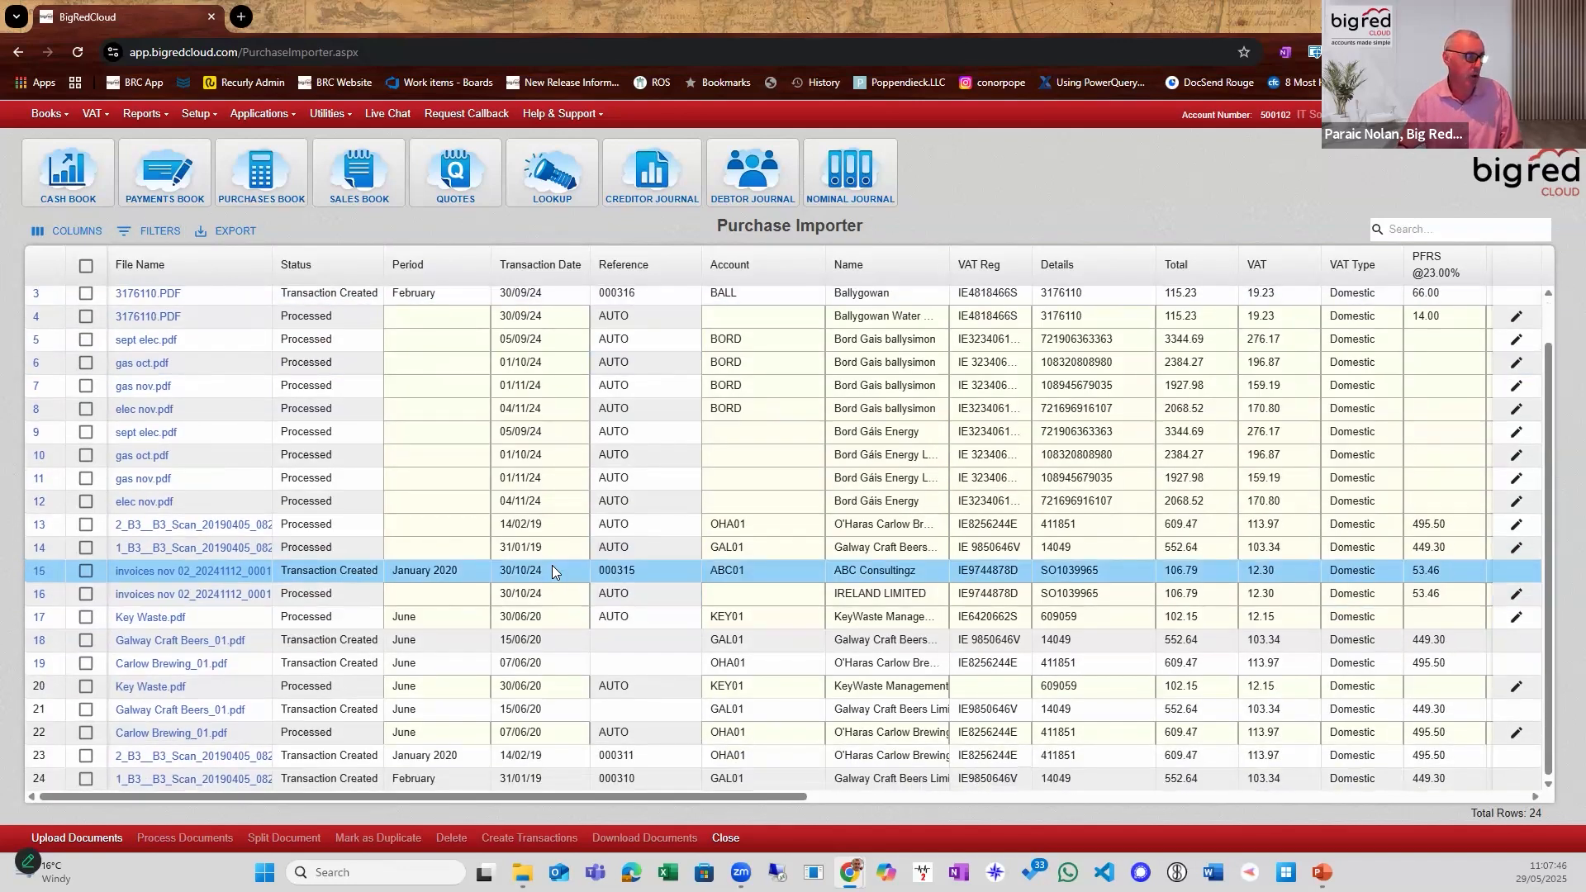
pyautogui.scroll(1, 552, 565)
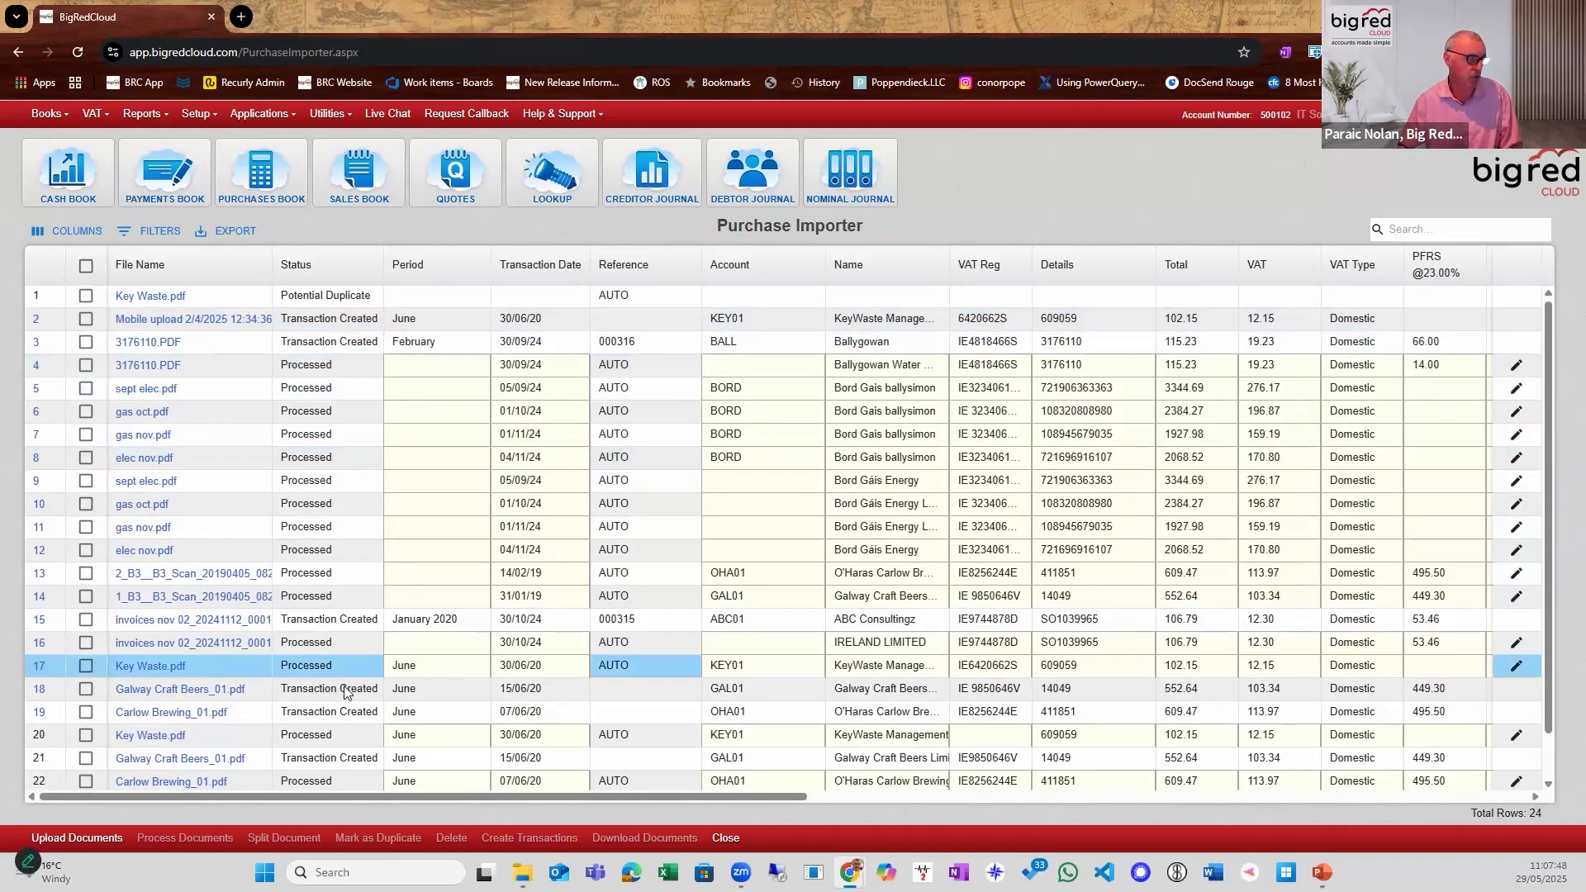
pyautogui.scroll(-1, 347, 661)
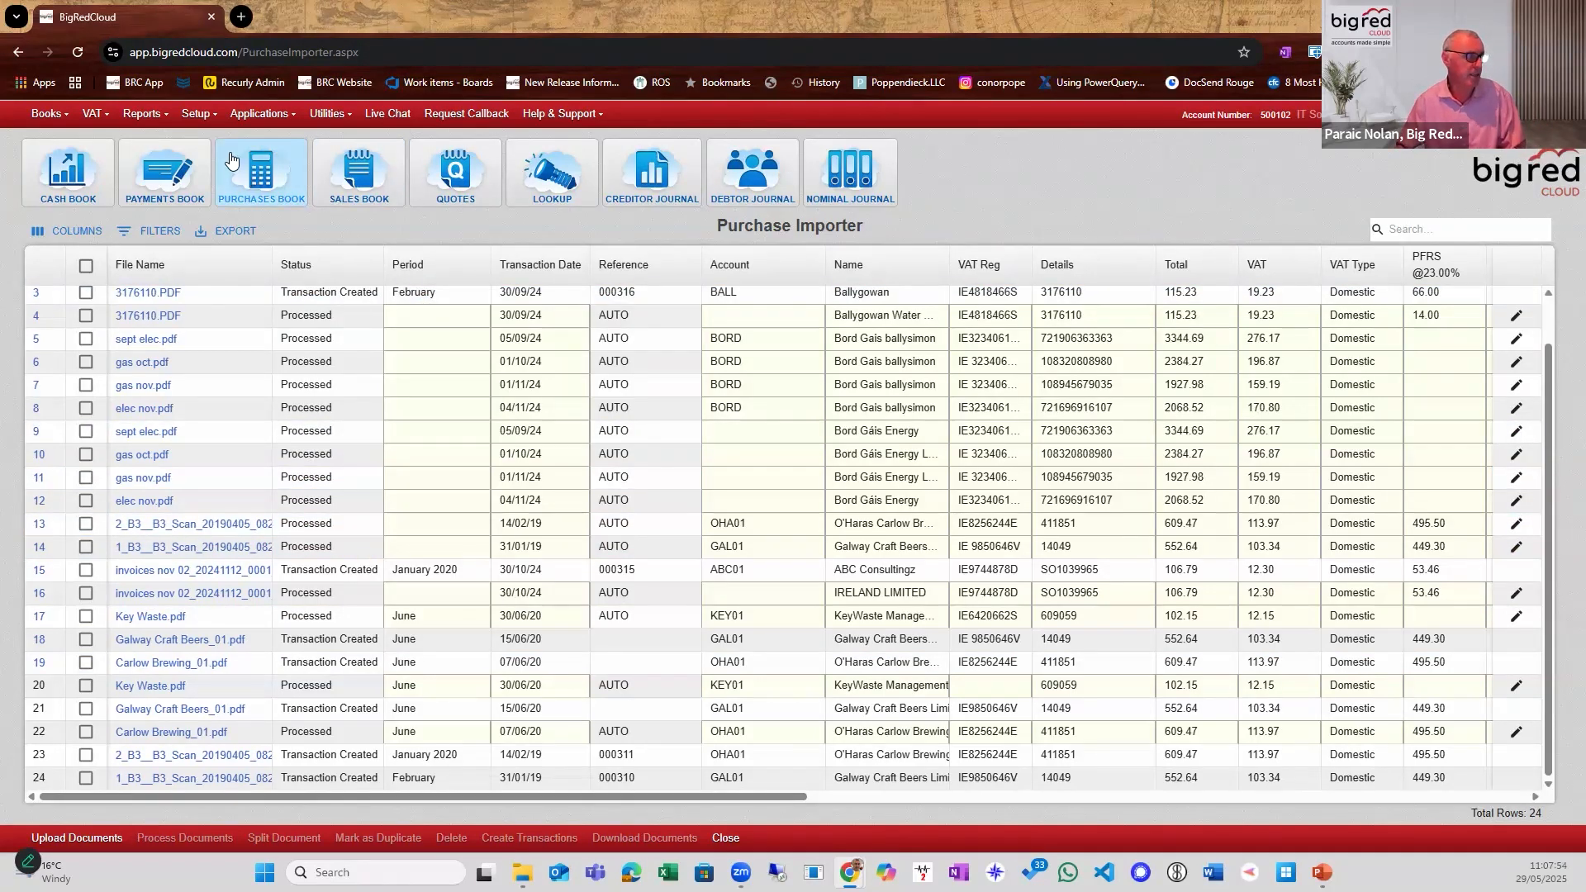
# Remove the company's unique email address in the Purchase Importer setup and close the setup without defining a new one.
pyautogui.click(196, 113)
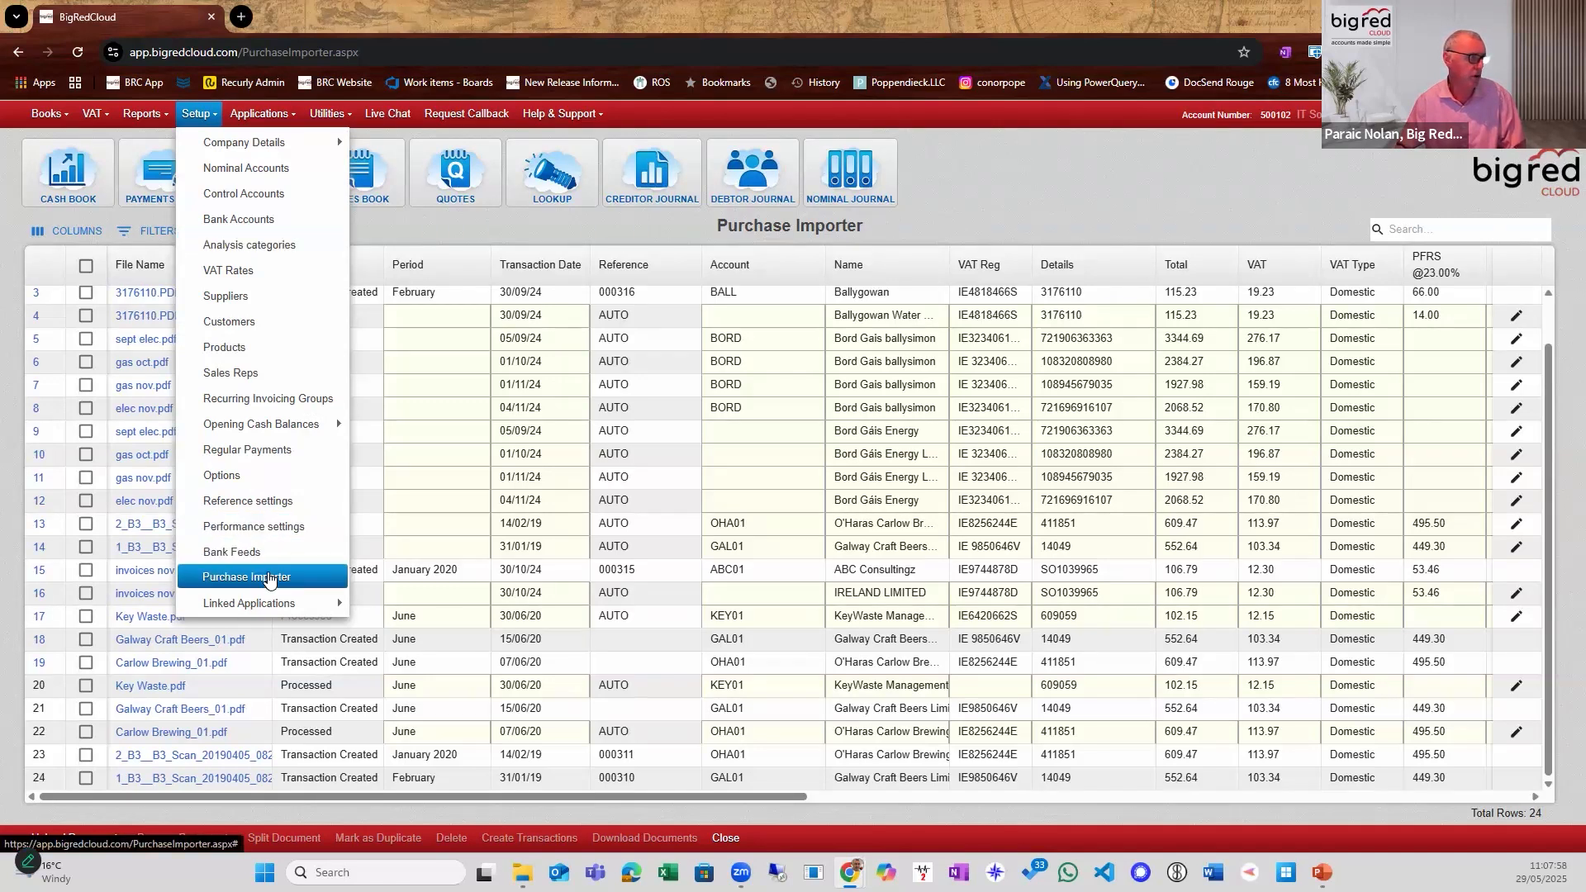
pyautogui.click(276, 578)
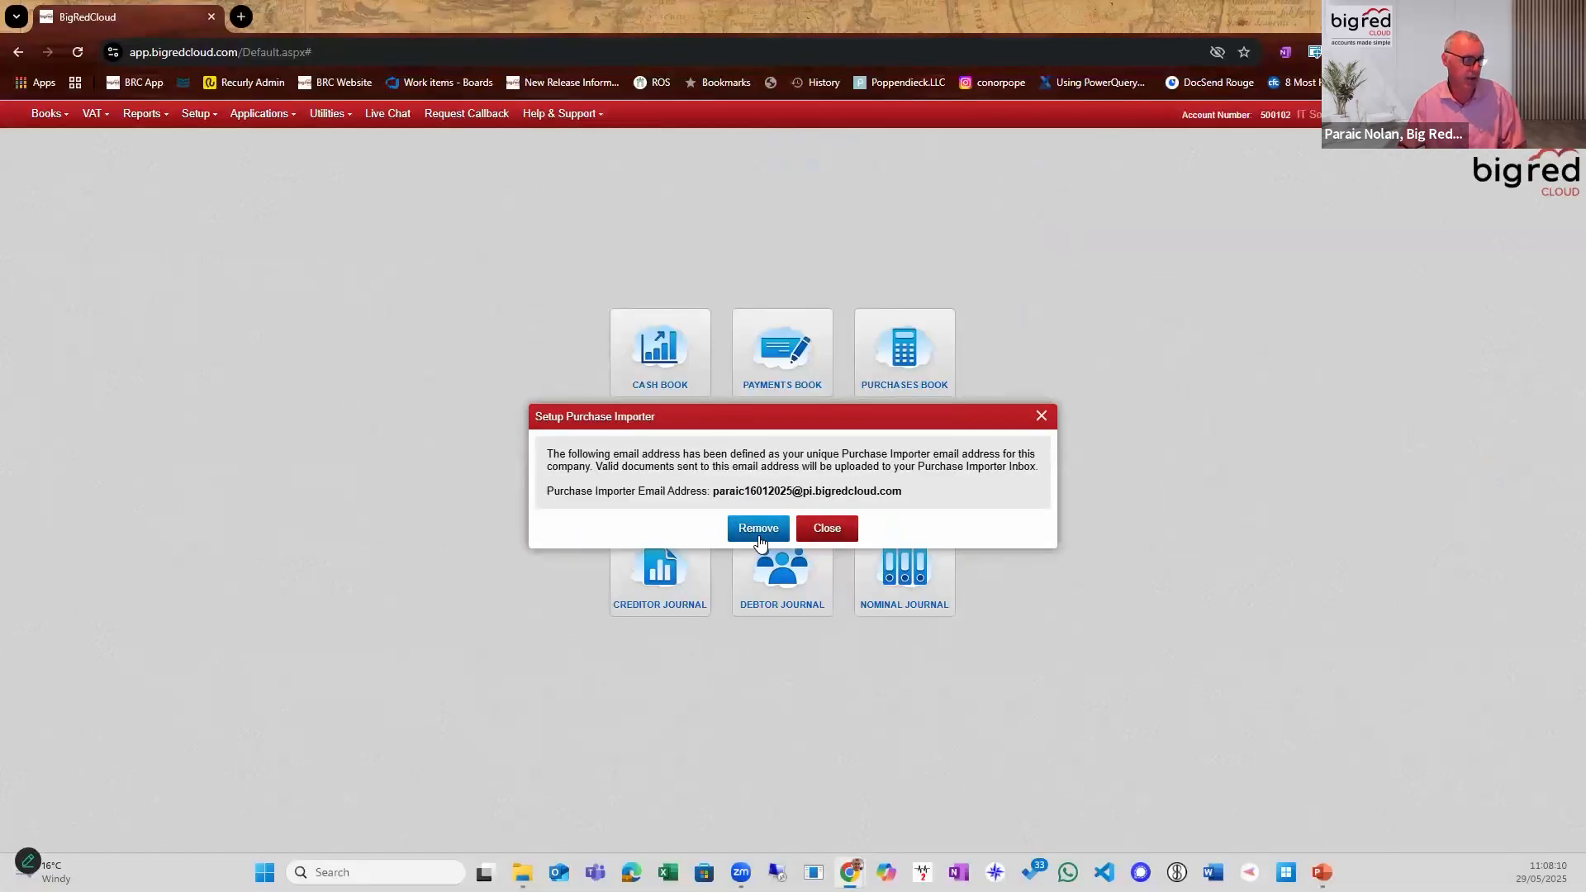
pyautogui.click(758, 527)
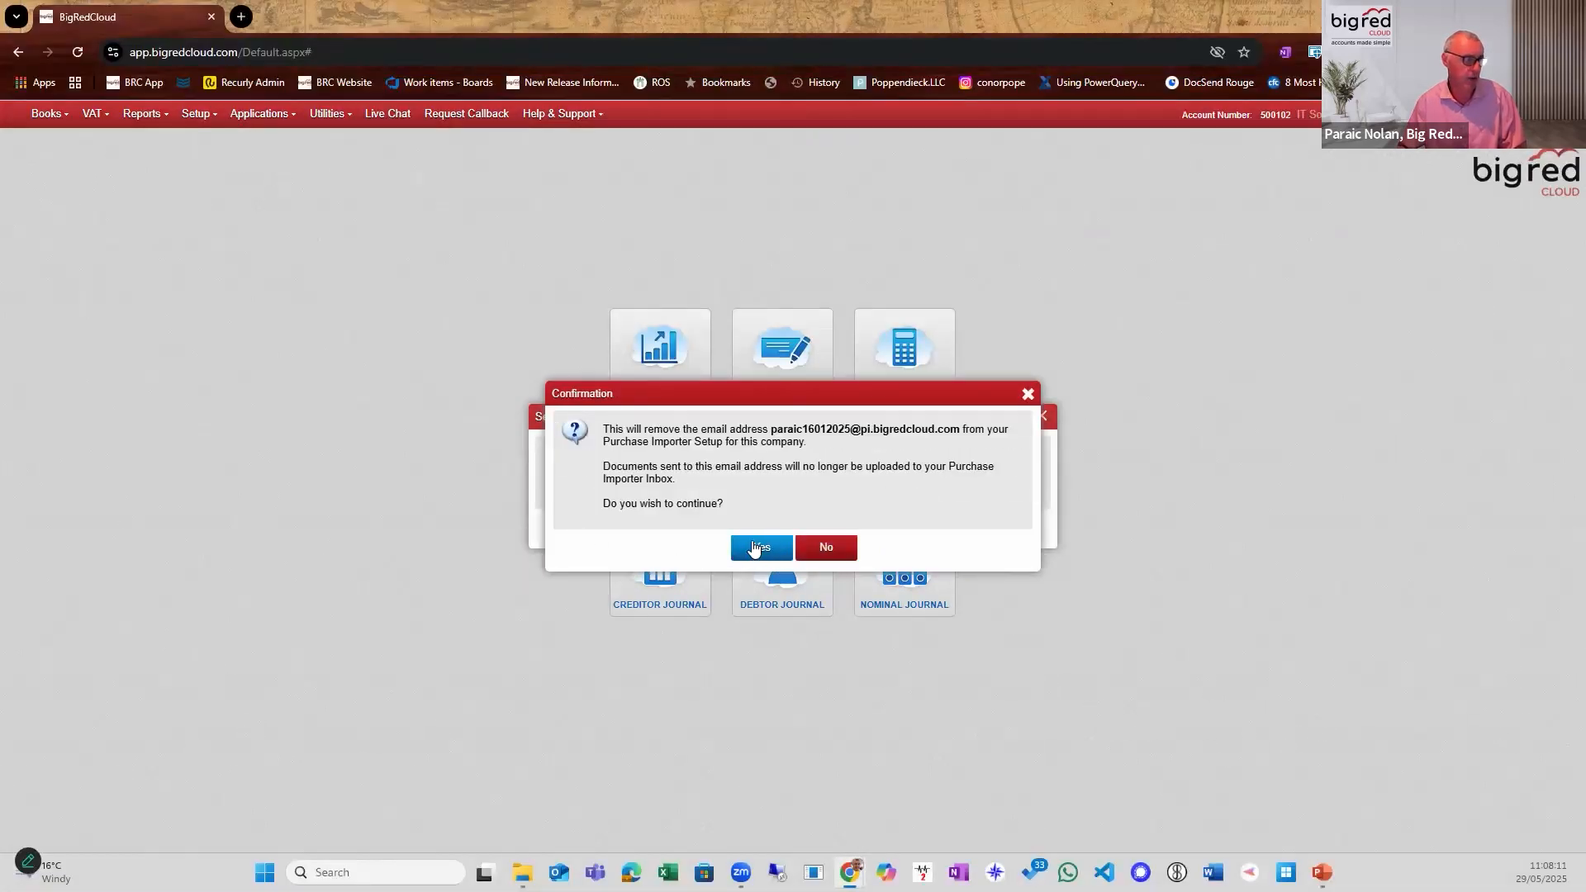
pyautogui.click(758, 549)
pyautogui.click(766, 538)
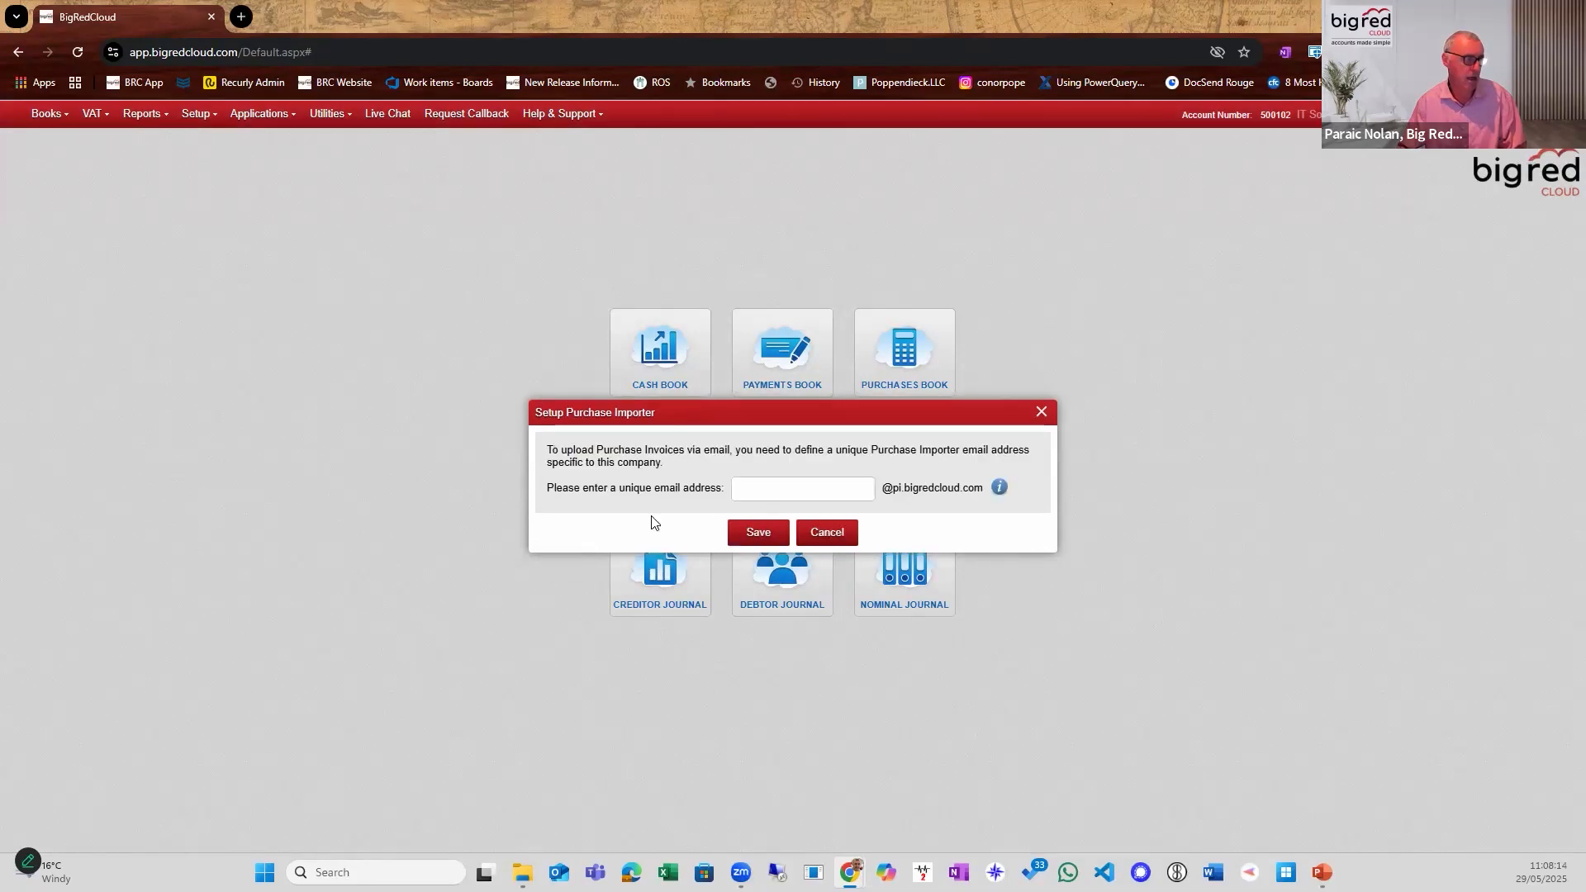
pyautogui.click(747, 498)
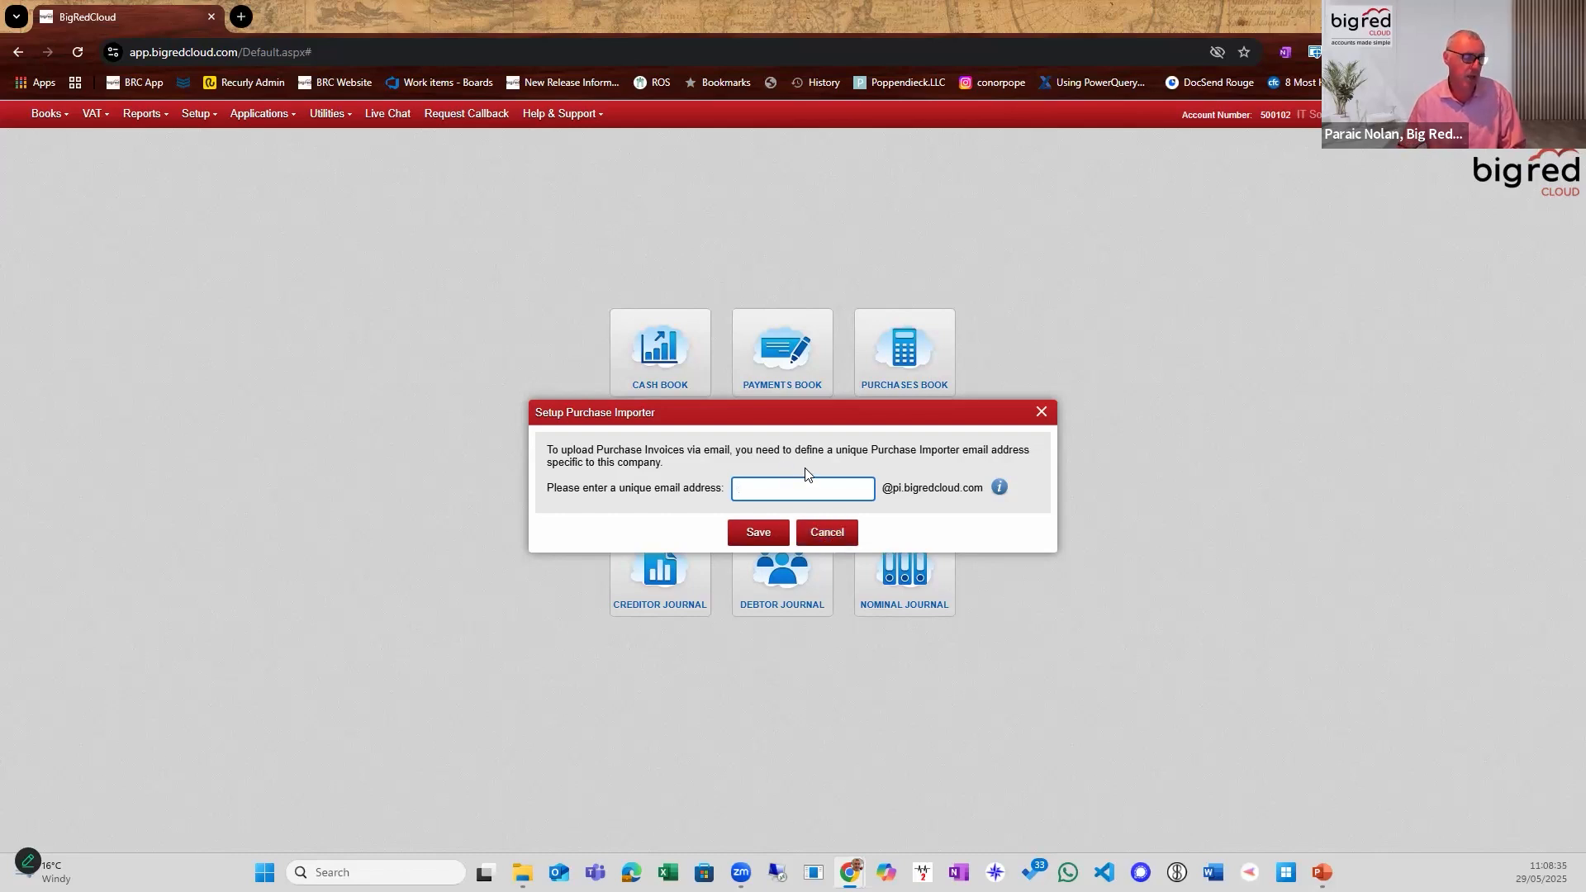
pyautogui.click(845, 539)
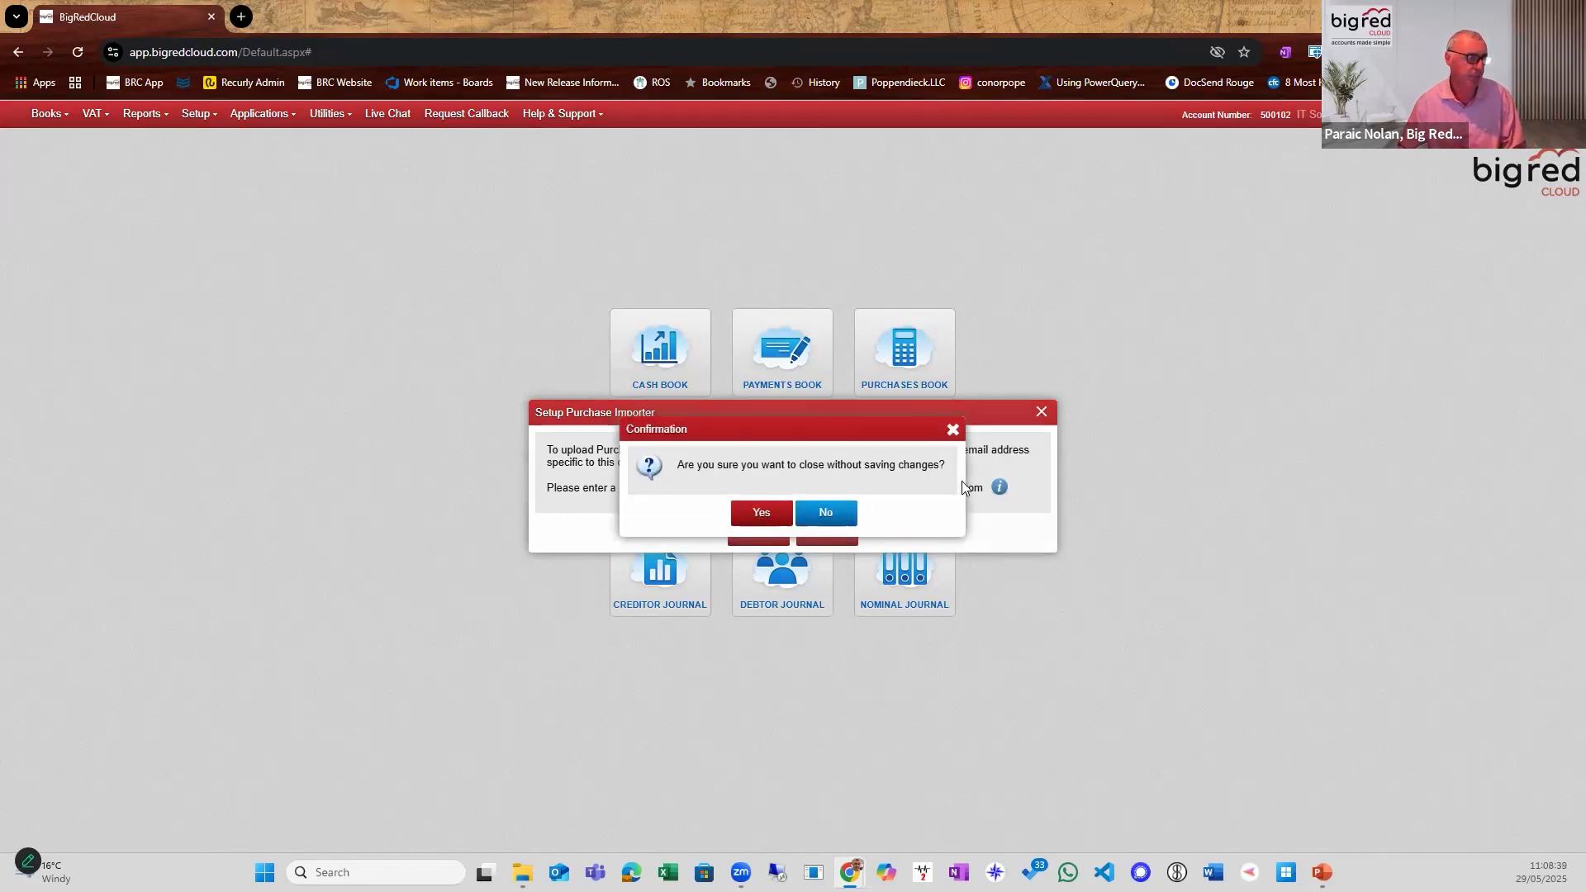
pyautogui.click(756, 518)
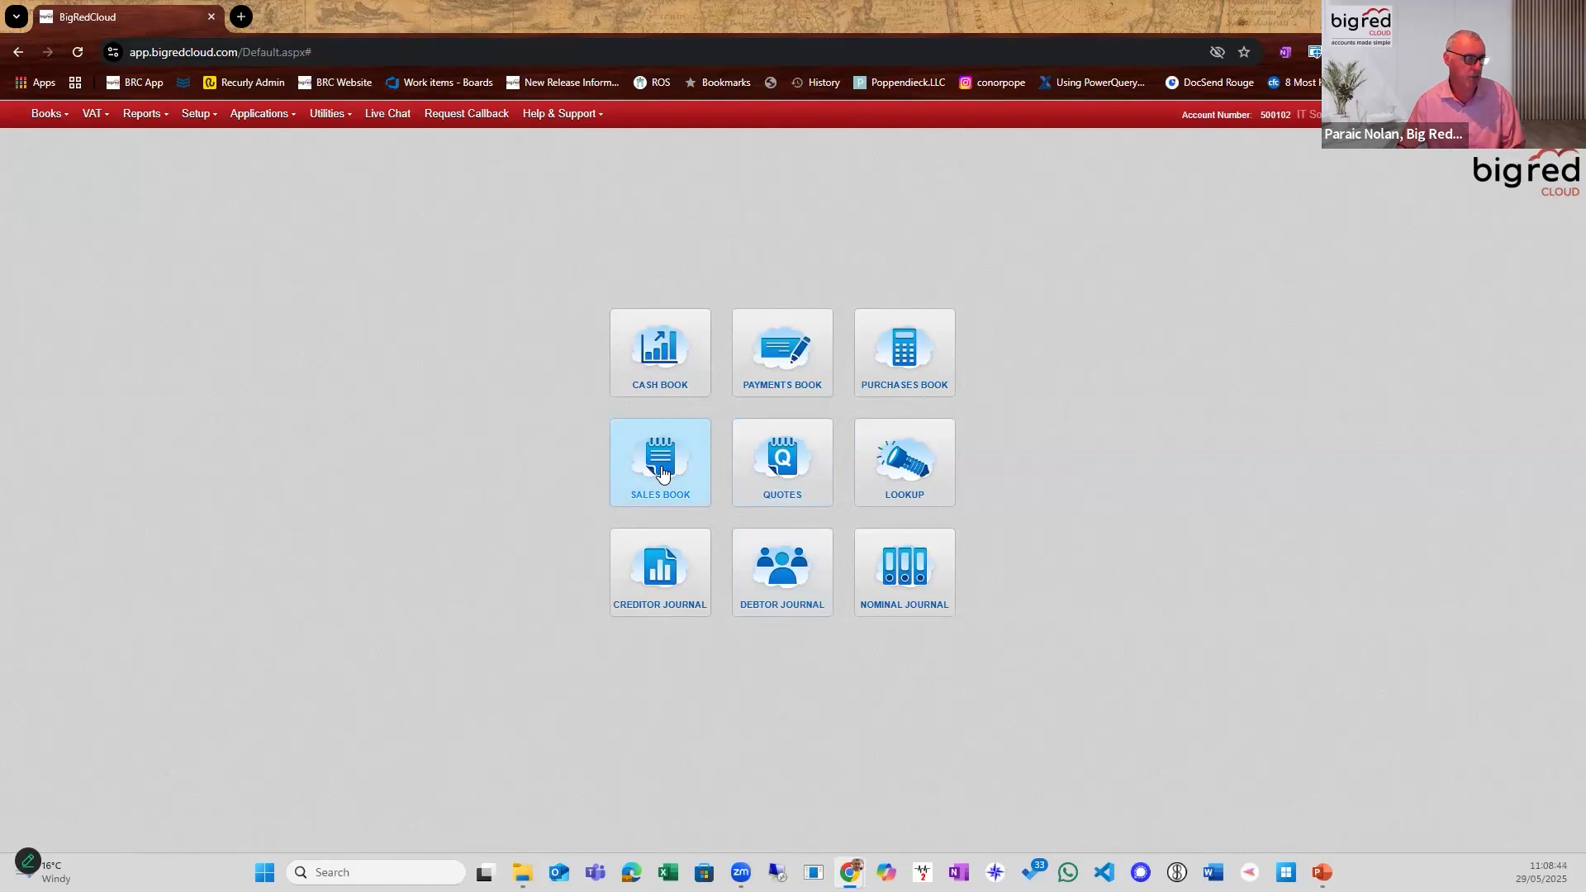
# Return to the Purchase Importer through the Purchases Book and look down its document list.
pyautogui.click(861, 382)
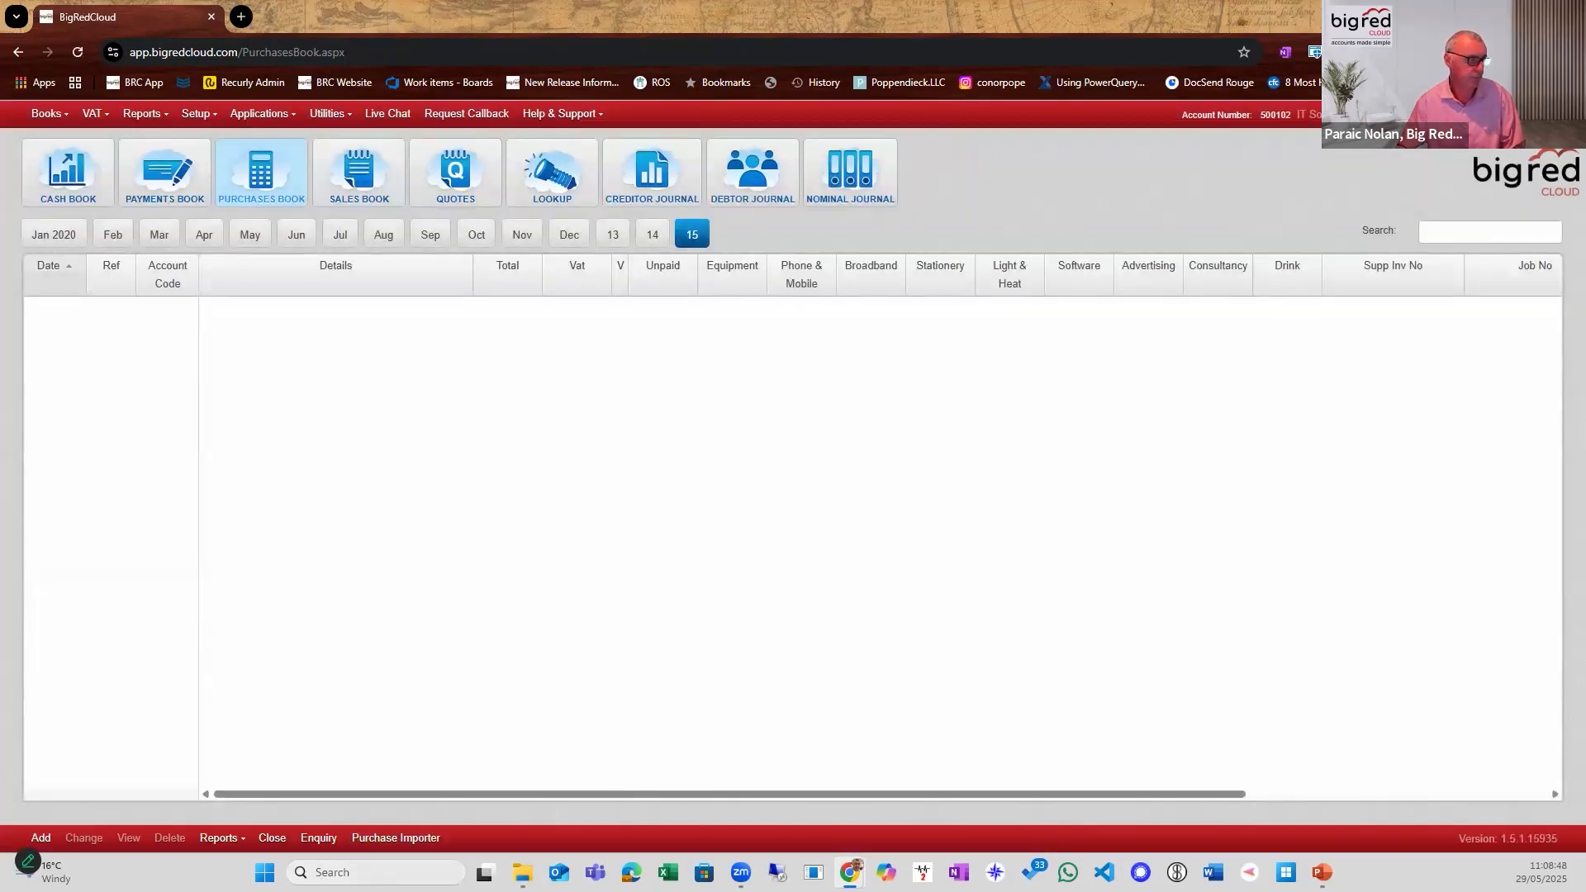
pyautogui.click(398, 839)
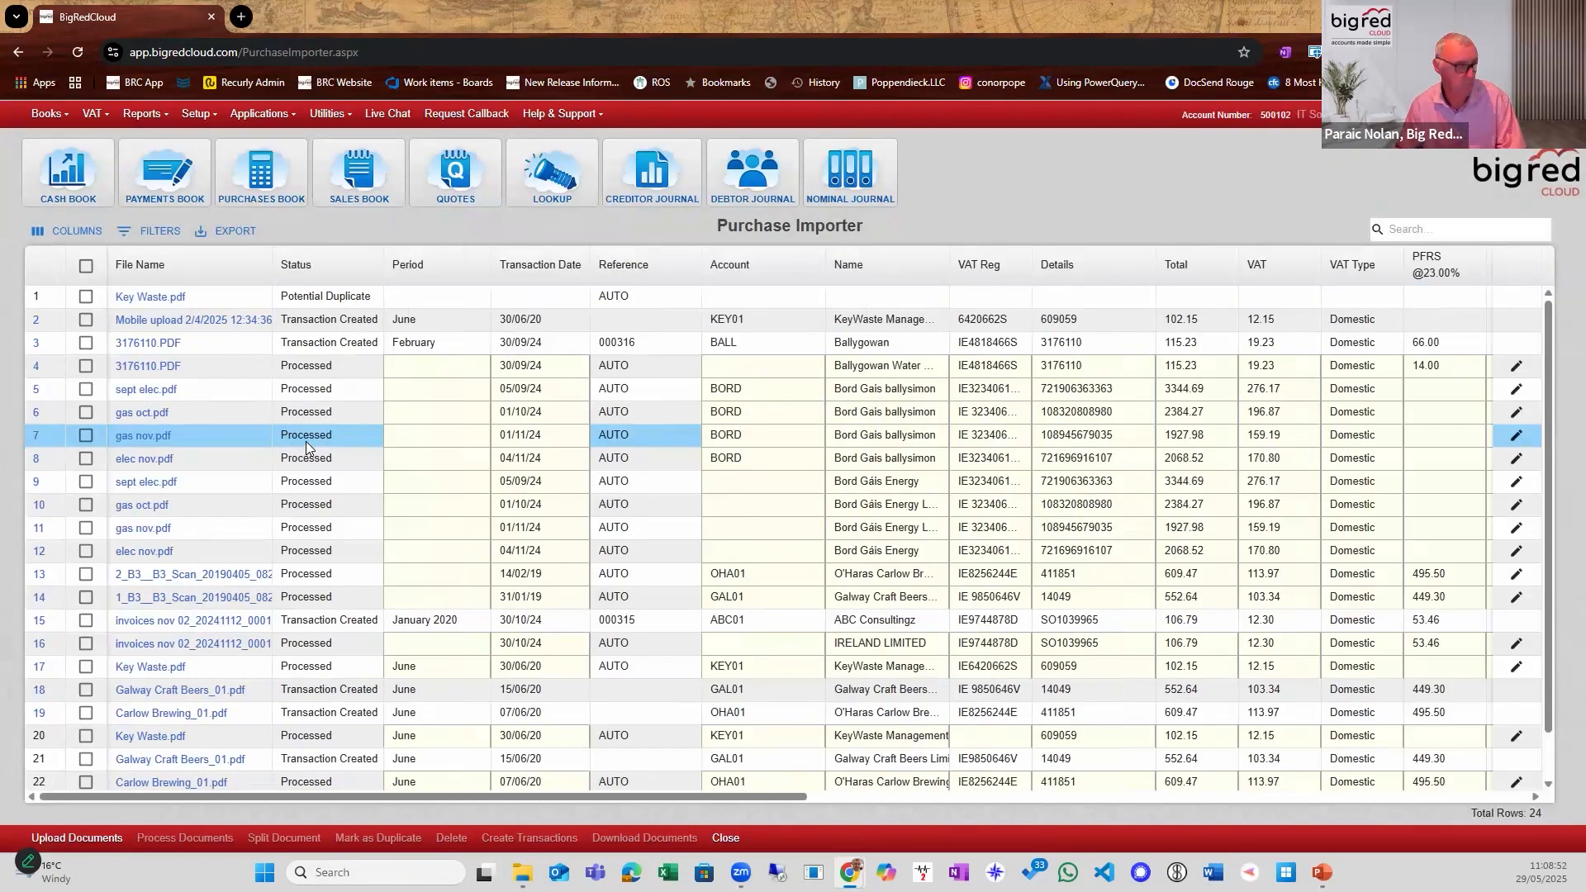
pyautogui.scroll(-2, 212, 679)
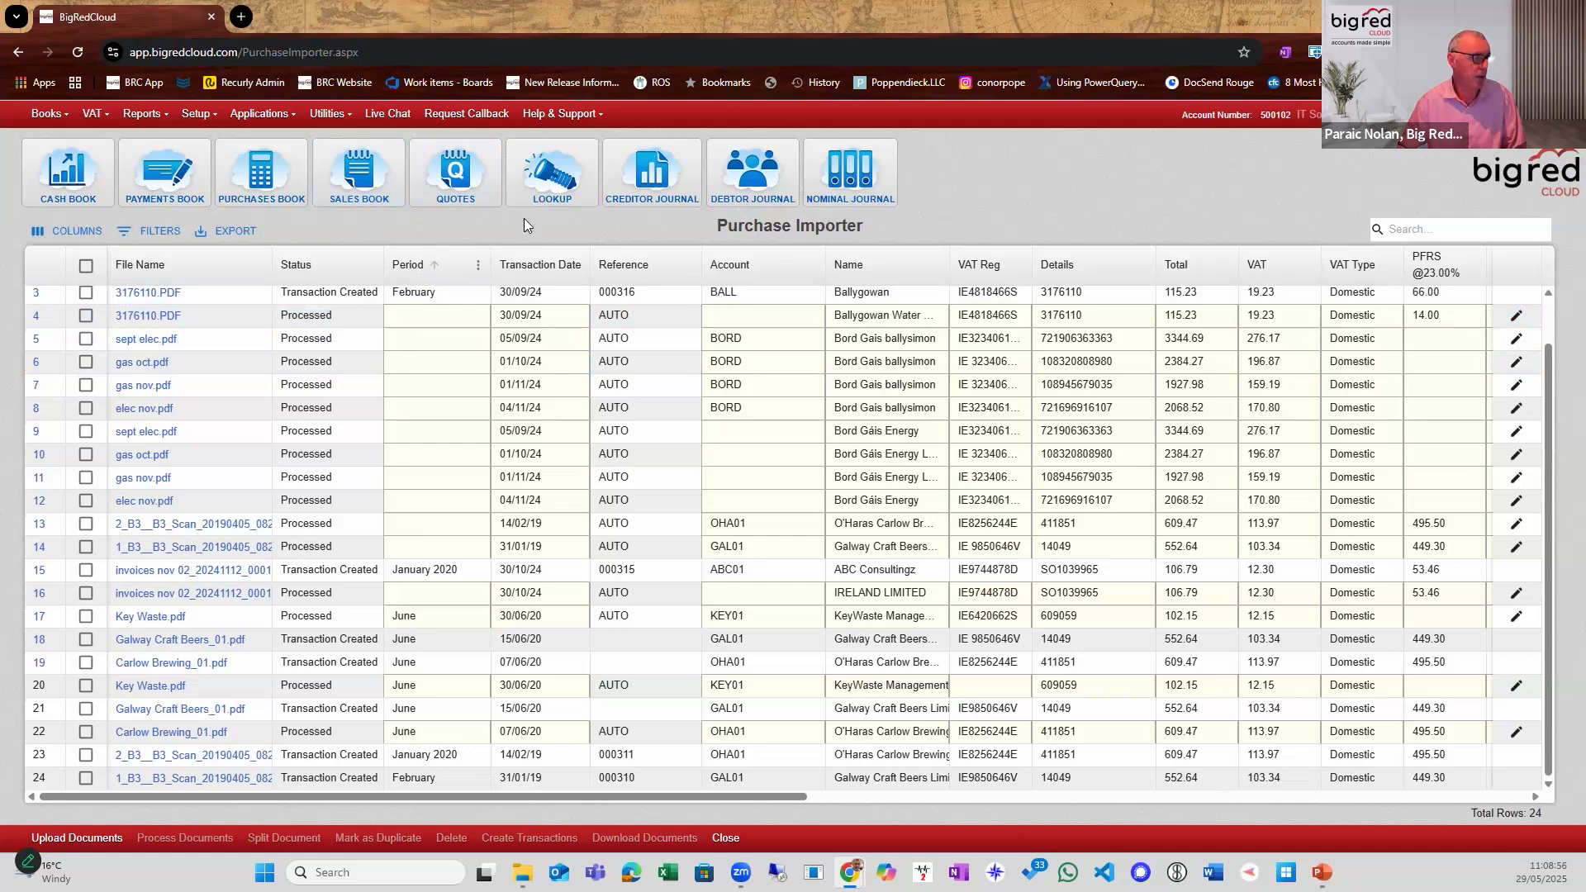
# Search the supplier lookup for "car" and open the O'Haras Carlow Brewing Company record for changing.
pyautogui.click(550, 171)
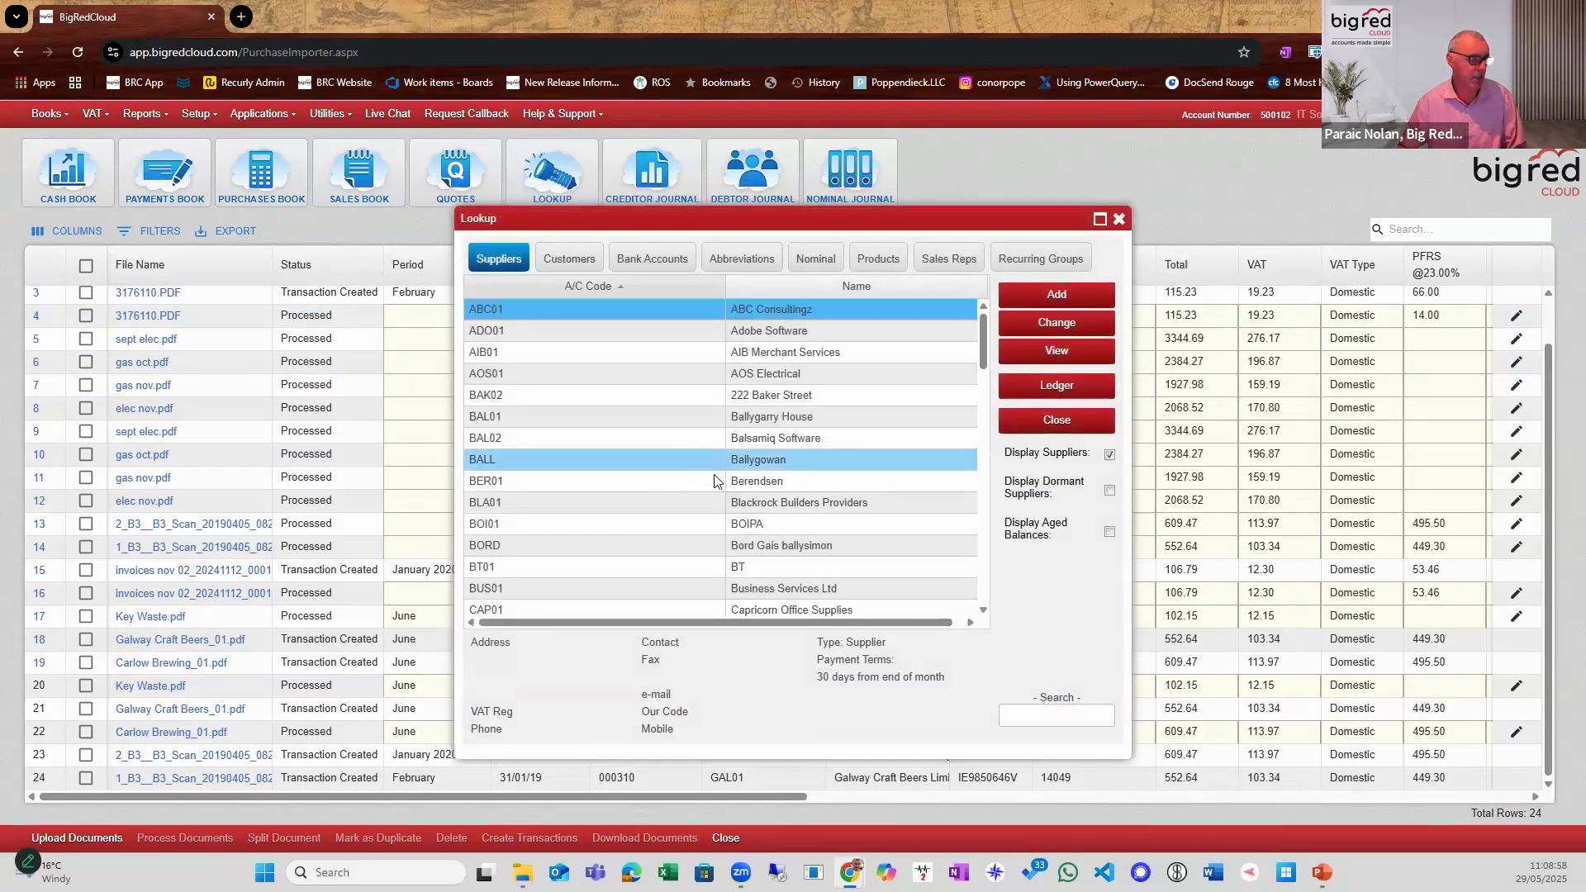
pyautogui.click(1049, 717)
pyautogui.write('car')
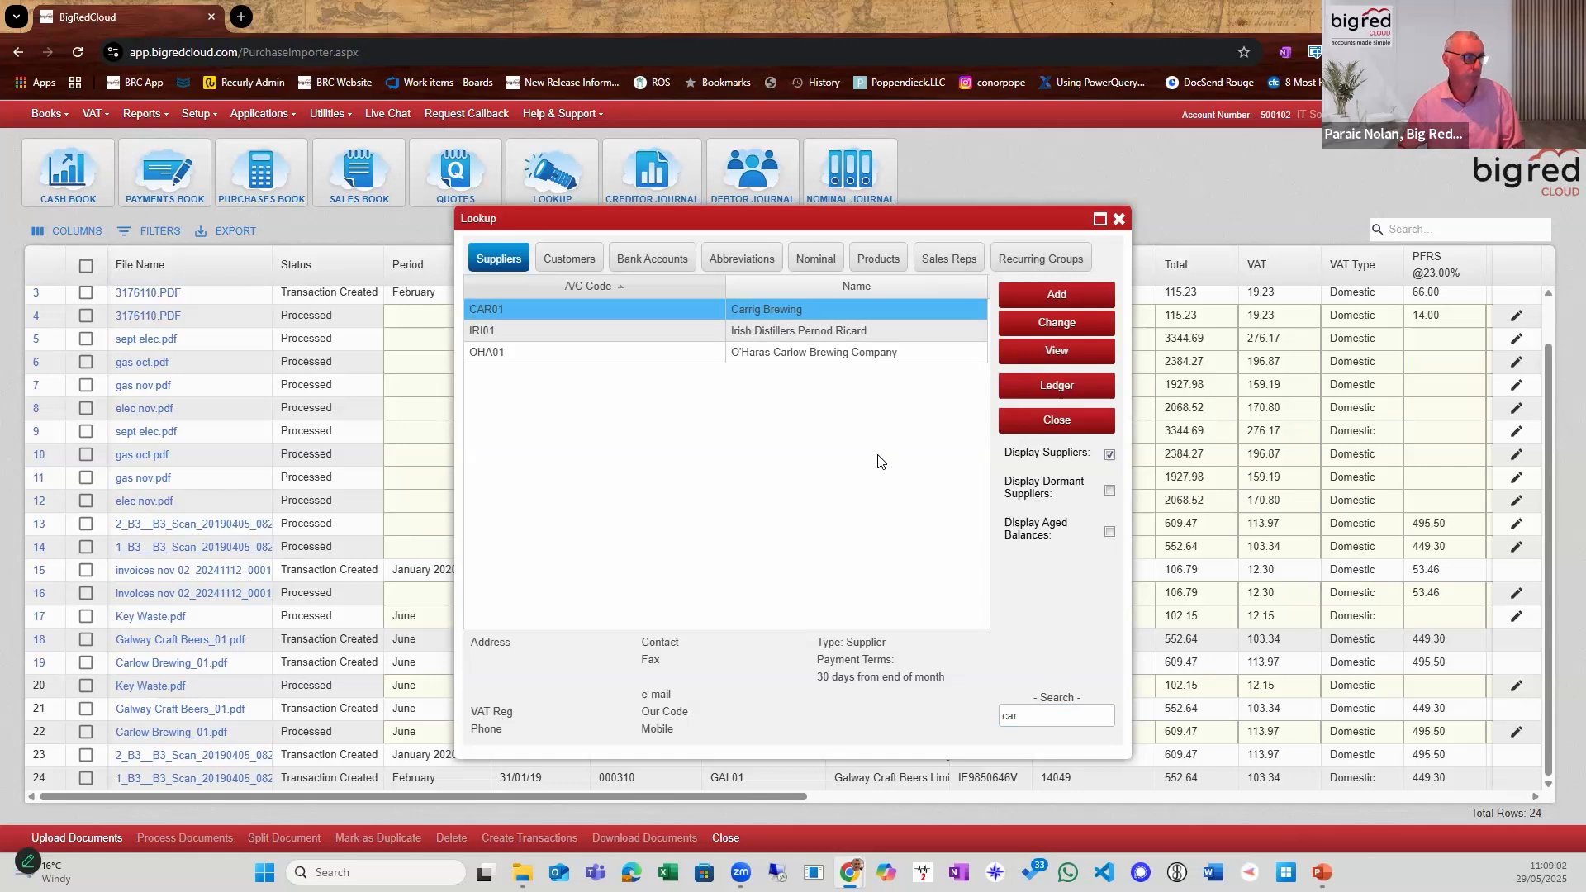
pyautogui.click(1047, 328)
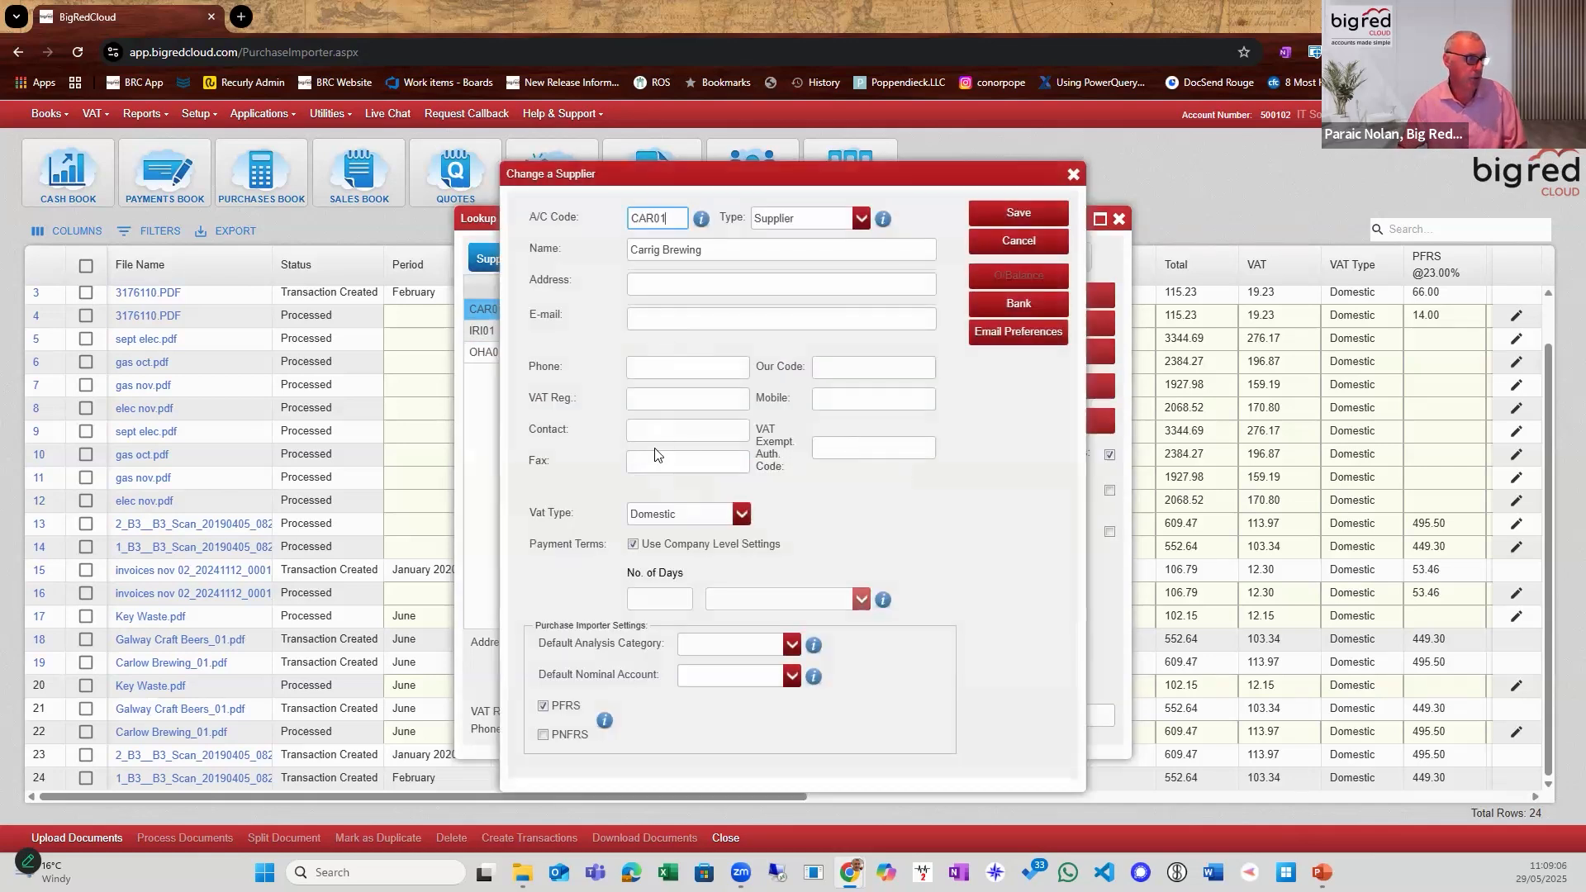
pyautogui.press('Escape')
pyautogui.click(626, 360)
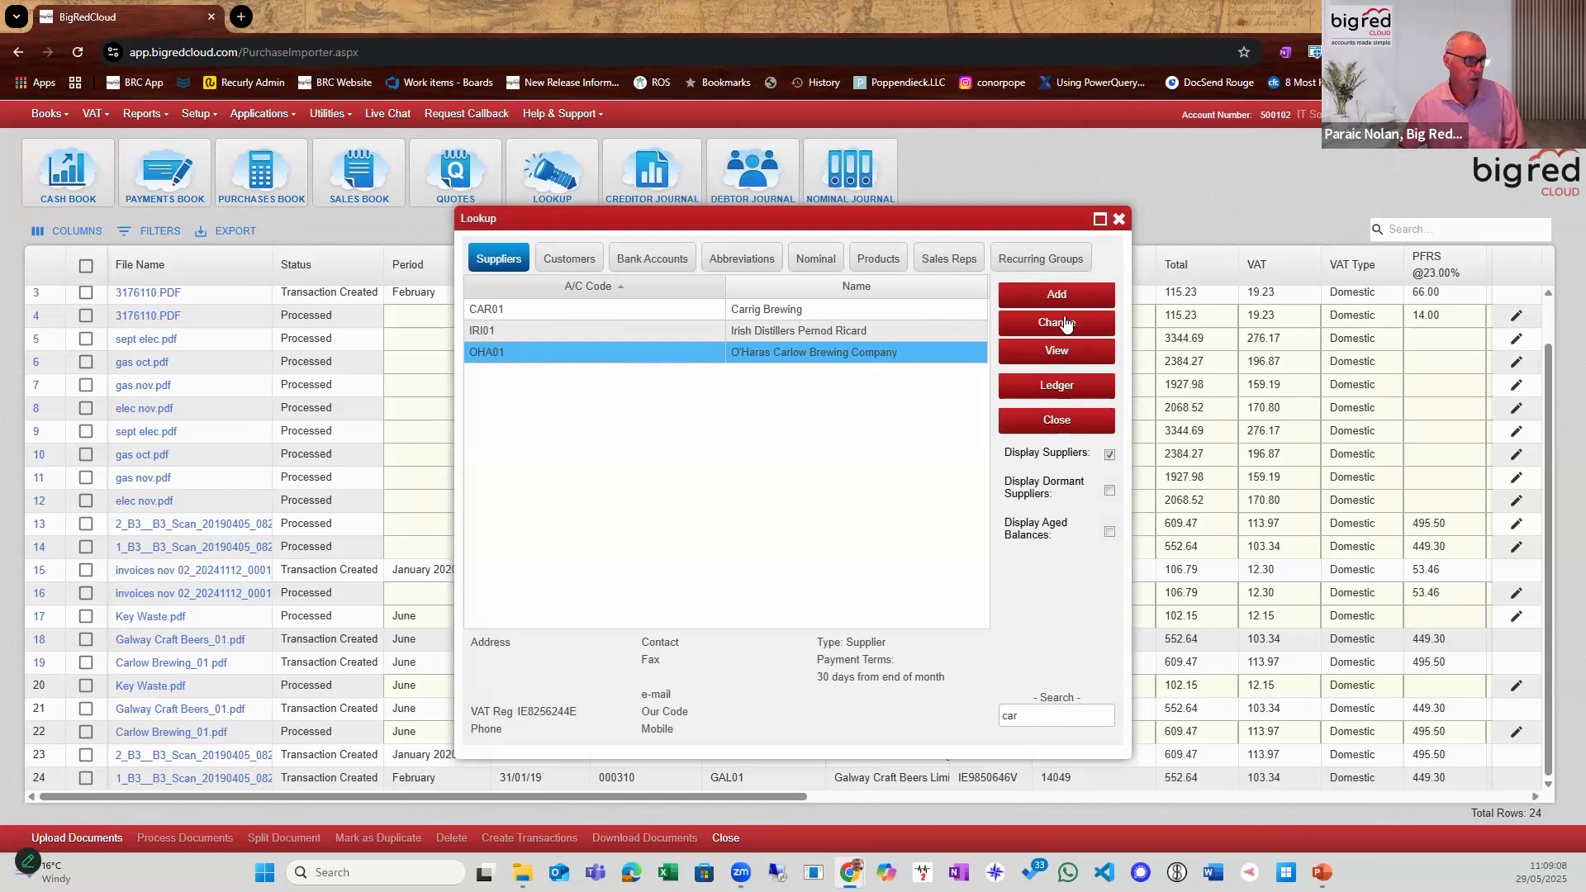
pyautogui.click(1065, 322)
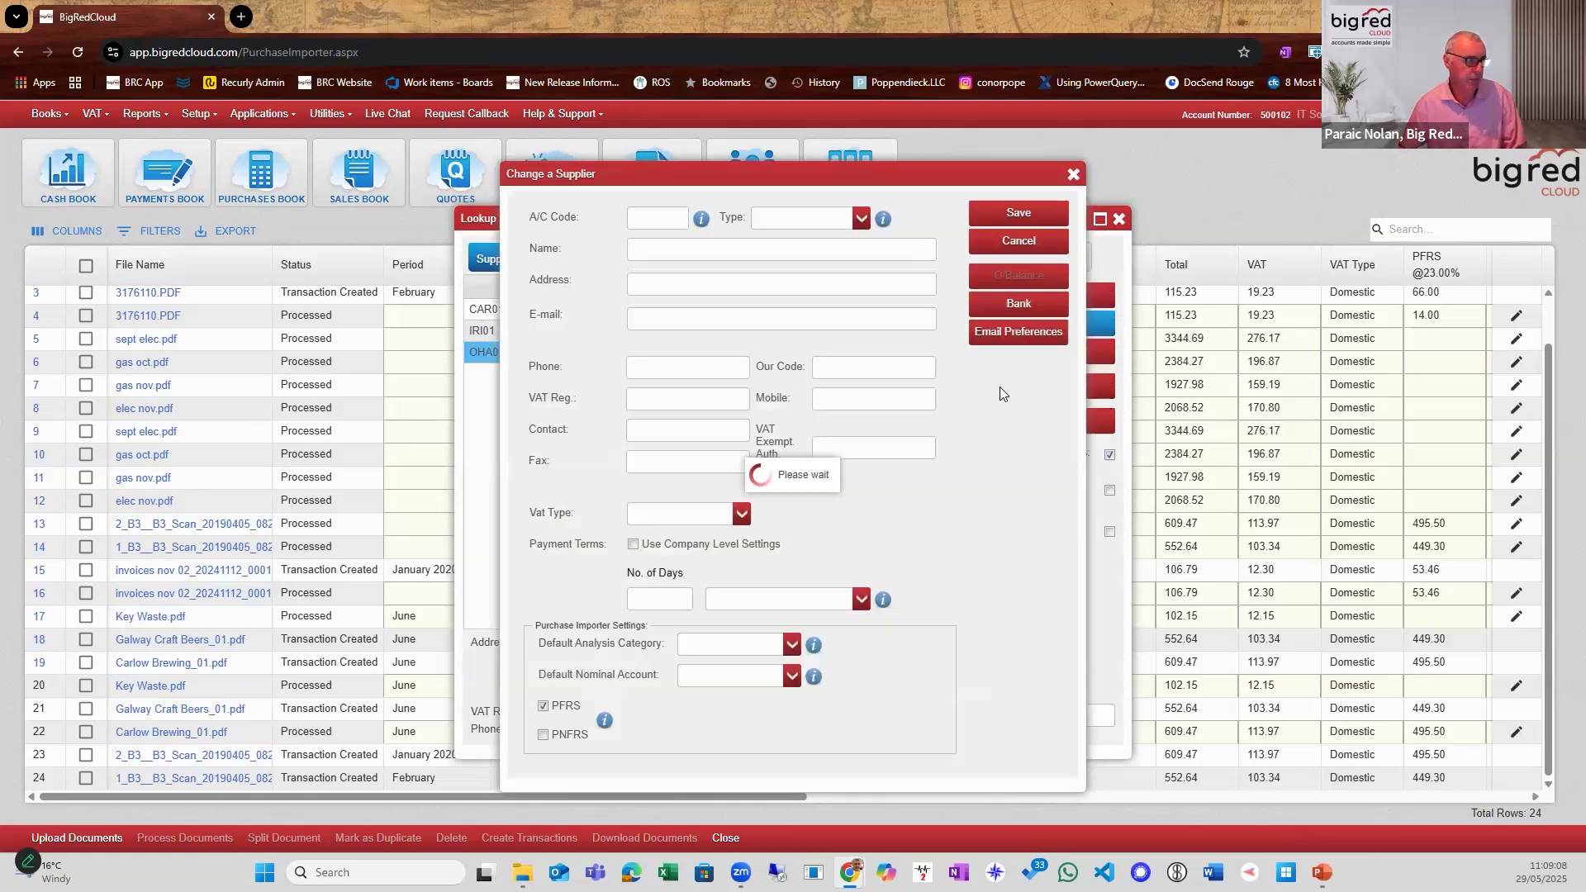
# Examine the supplier's VAT registration number and Purchase Importer default settings, and close the record without changes.
pyautogui.click(705, 398)
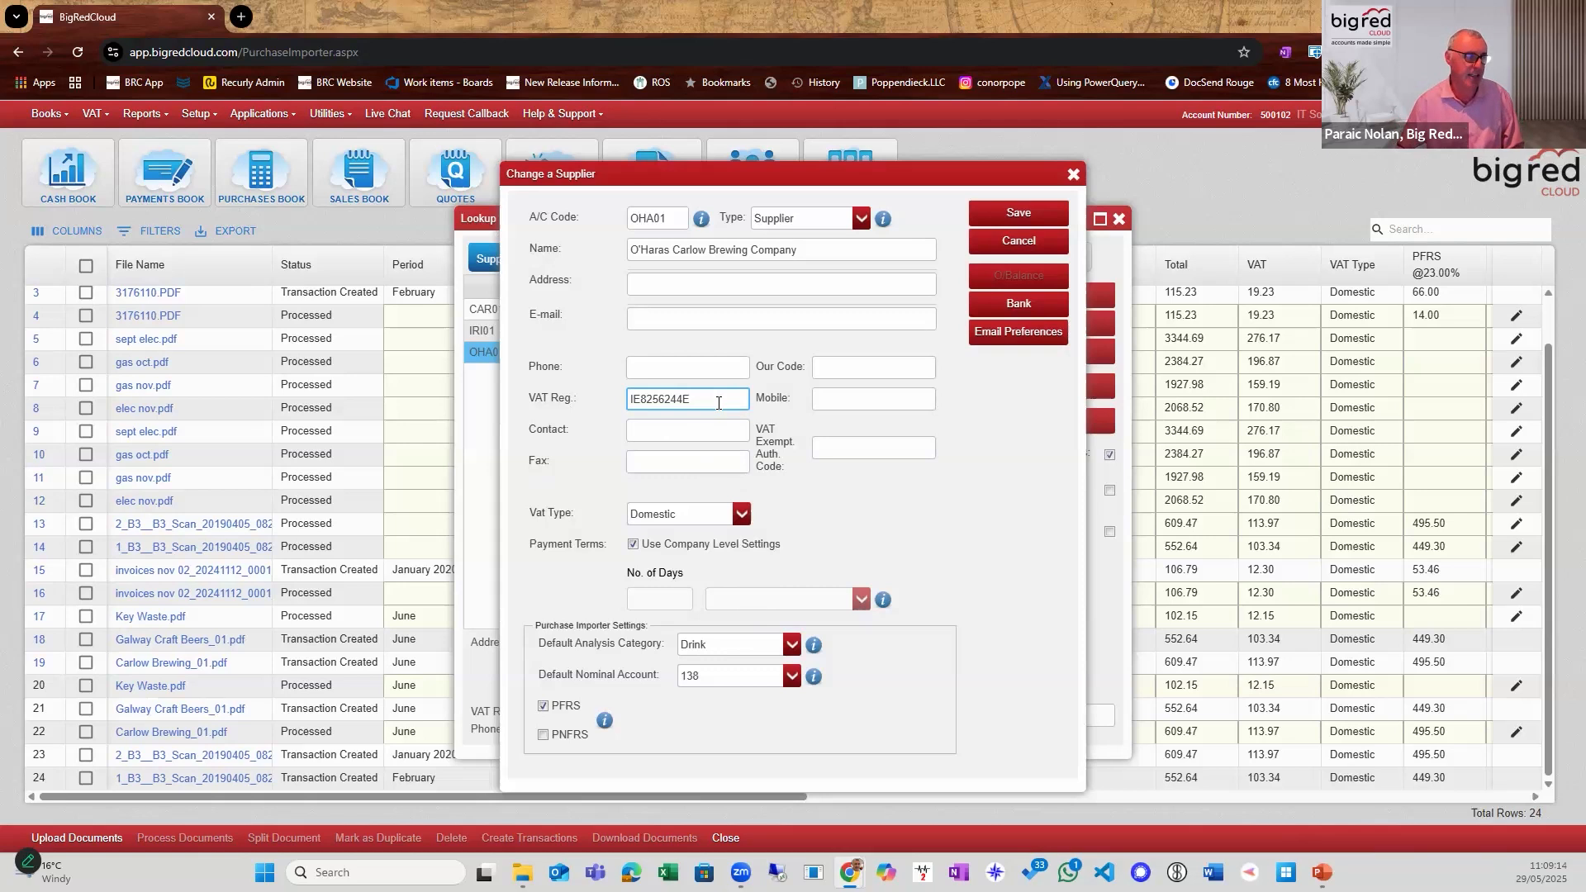
pyautogui.moveTo(718, 403); pyautogui.dragTo(615, 402)
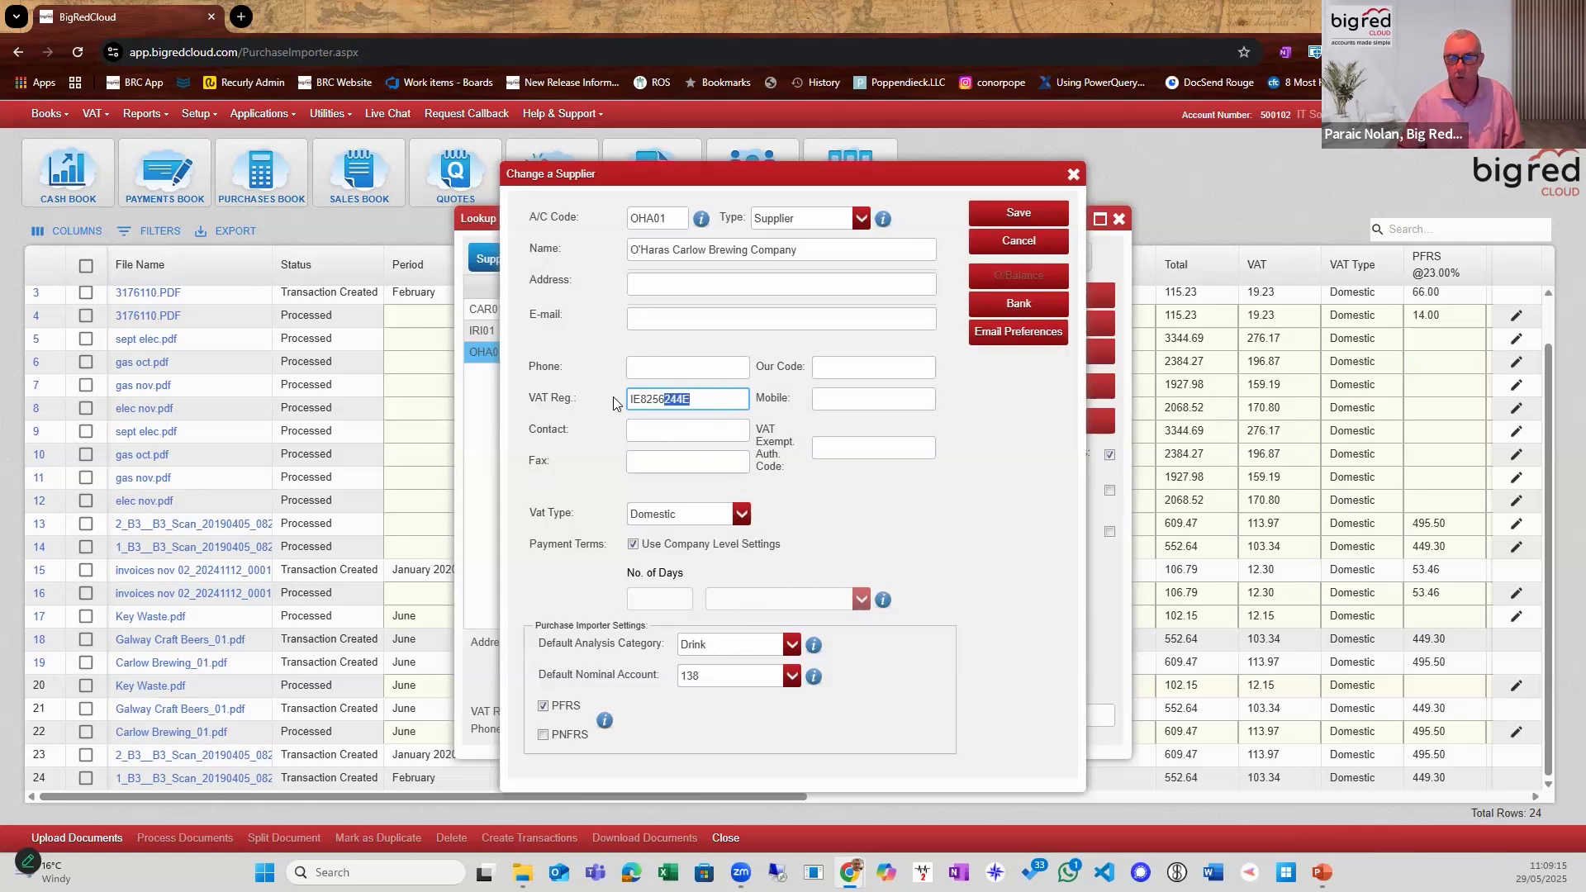
pyautogui.doubleClick(660, 394)
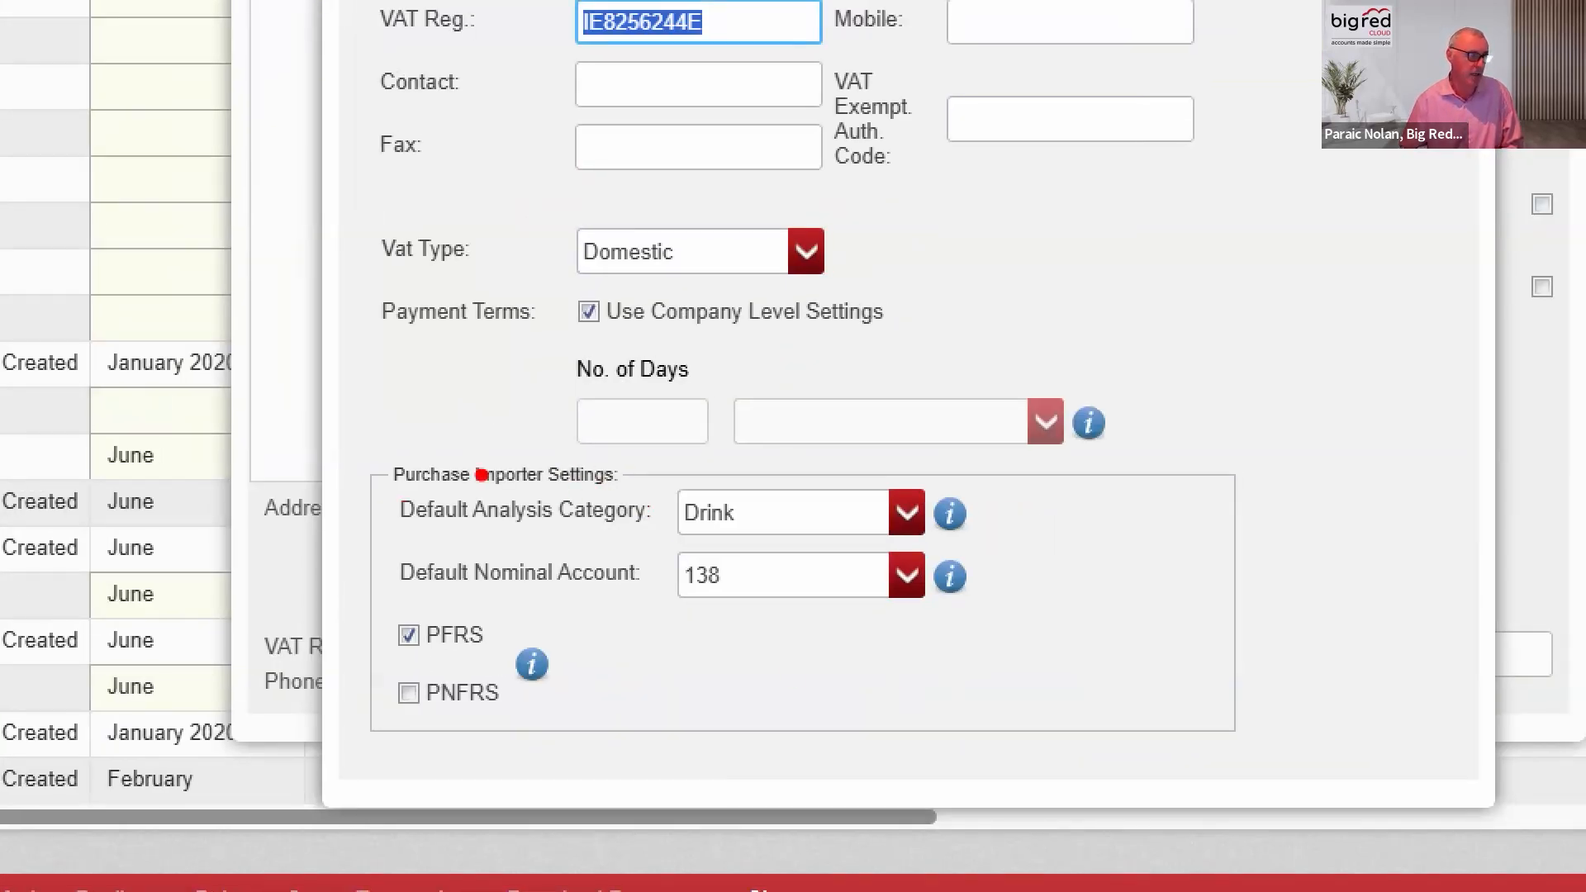
pyautogui.moveTo(610, 474); pyautogui.dragTo(1019, 649)
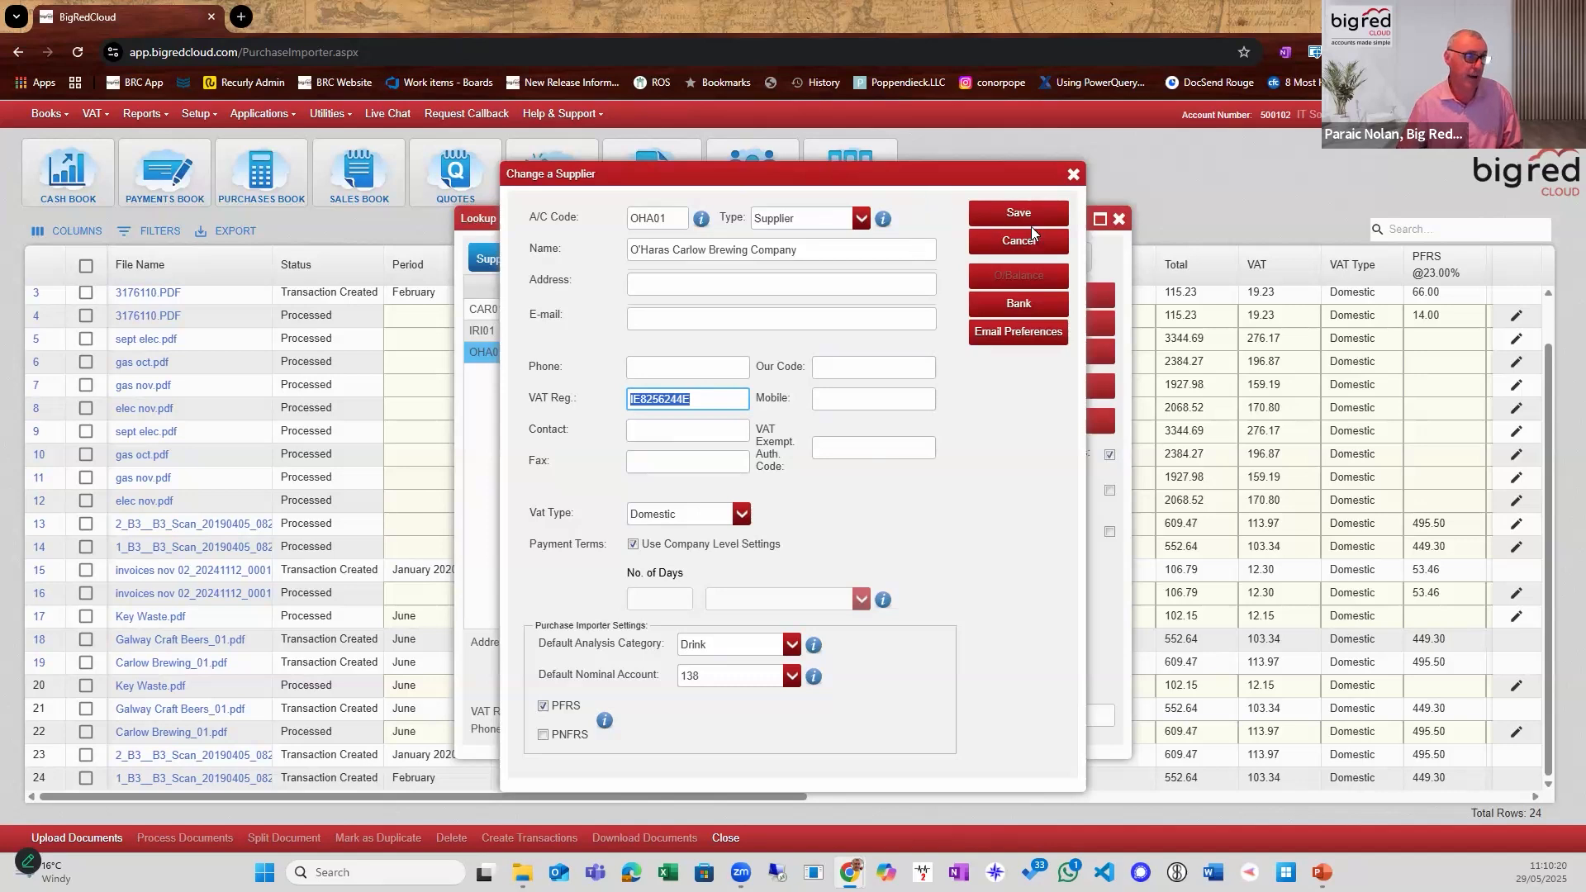
pyautogui.click(1076, 176)
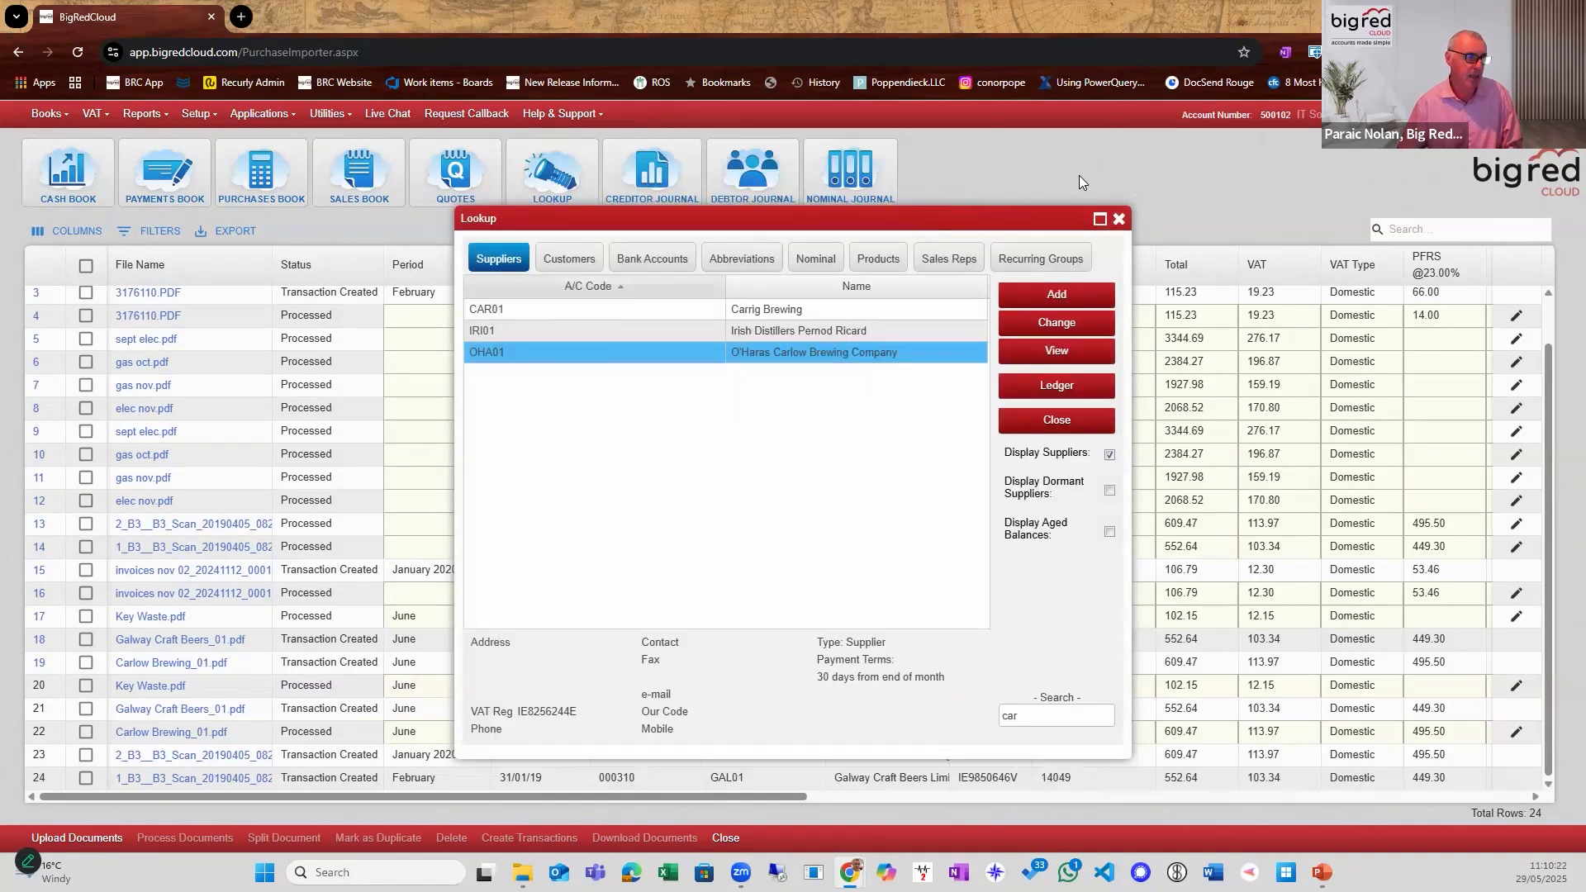
pyautogui.click(1119, 219)
pyautogui.moveTo(1120, 225); pyautogui.dragTo(991, 288)
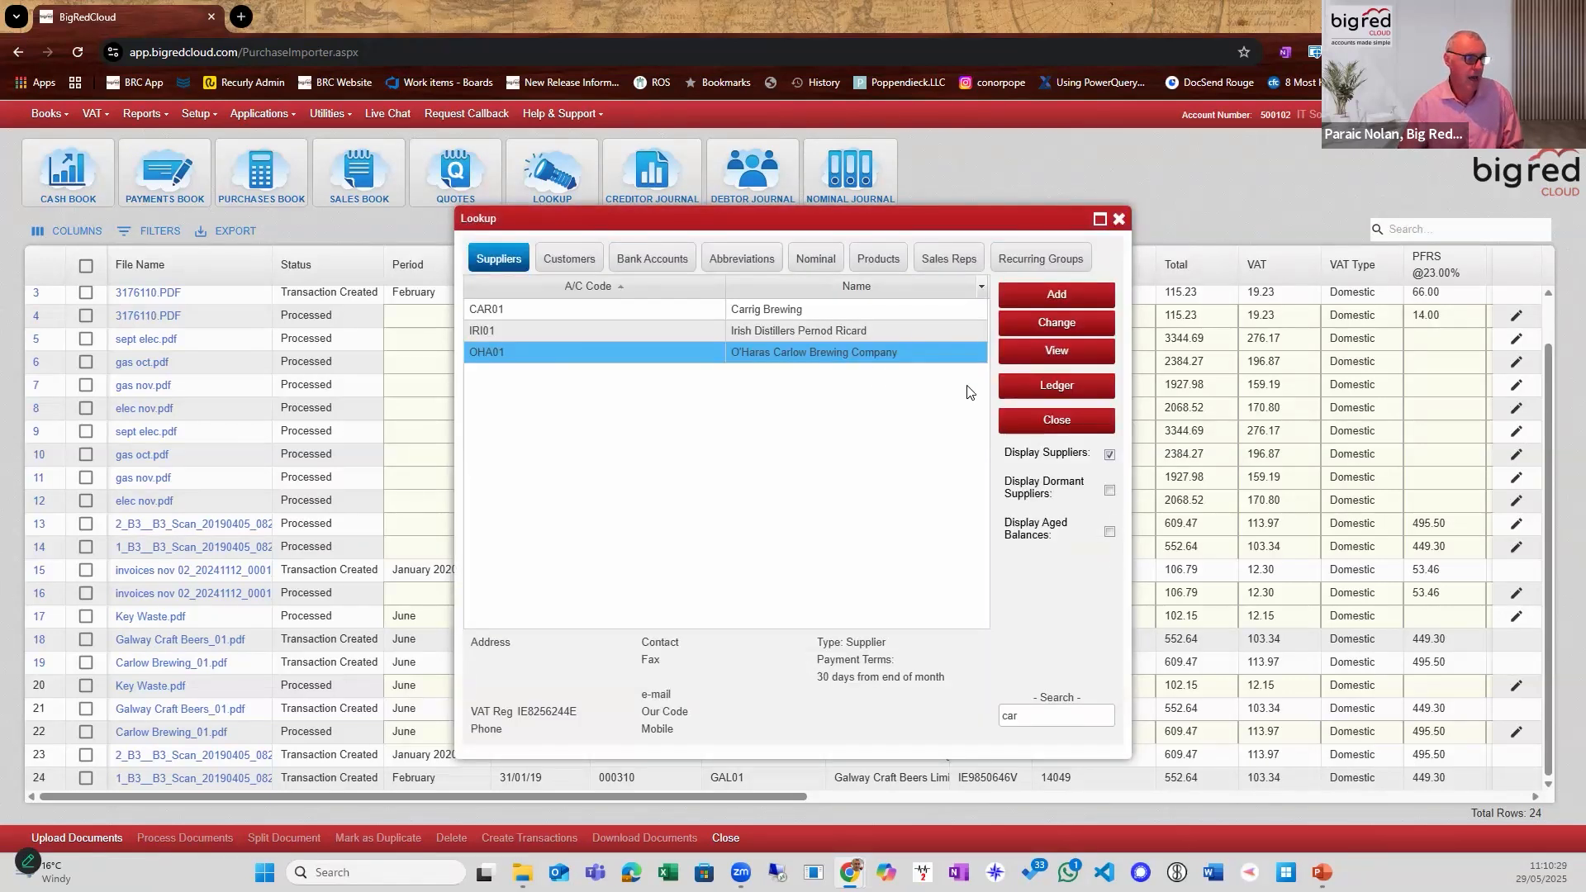
# Open the invoice entry from O'Haras Carlow Brewing Company's ledger and examine its attached document down to the totals.
pyautogui.click(1056, 385)
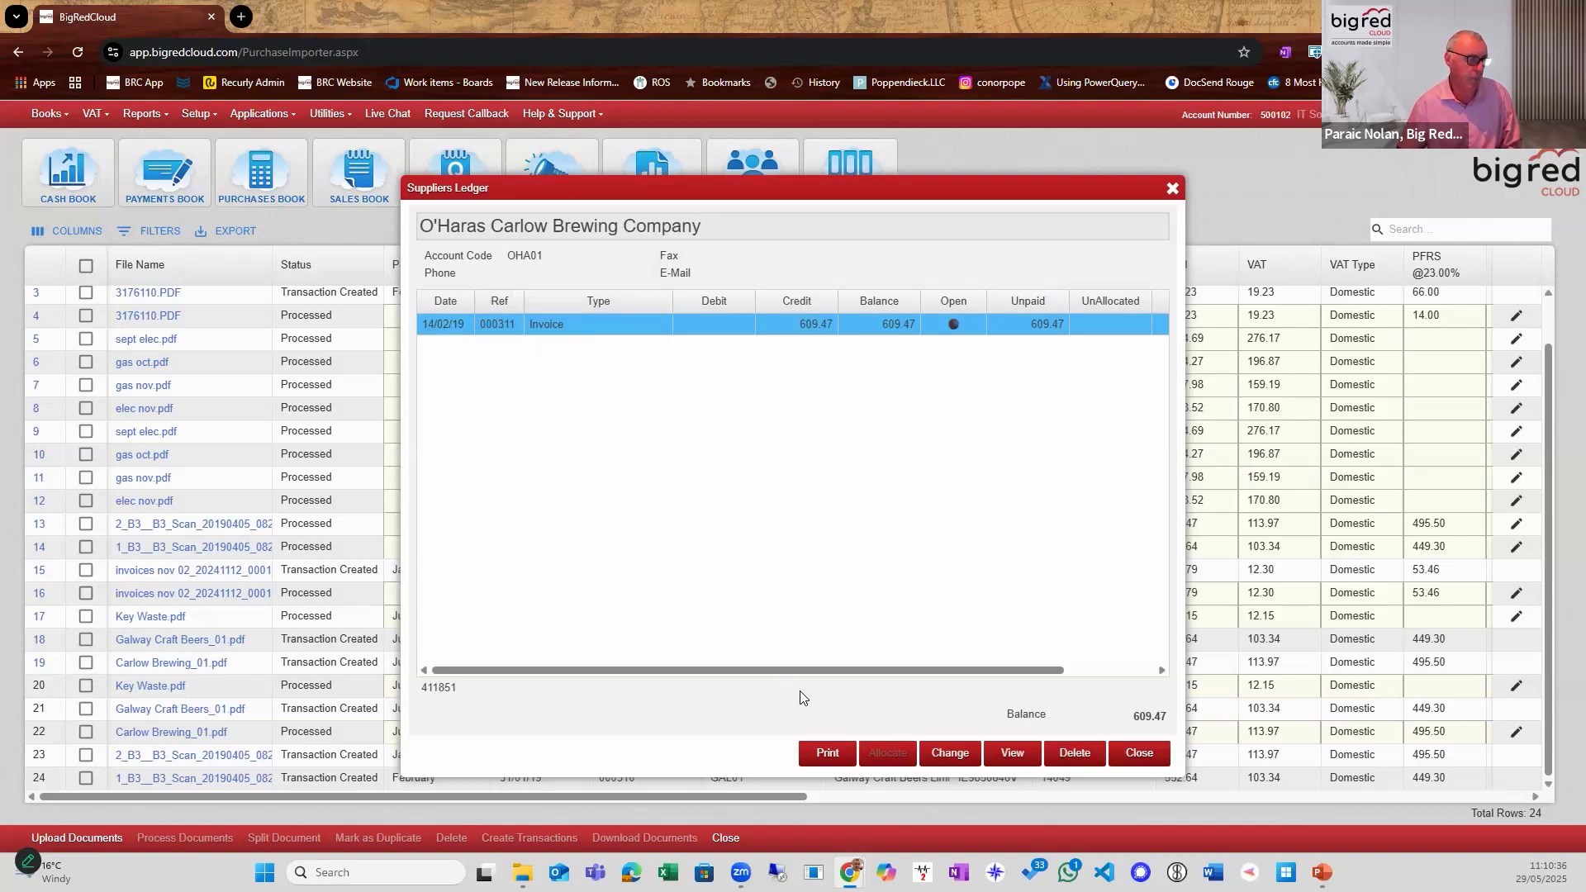
pyautogui.click(1009, 752)
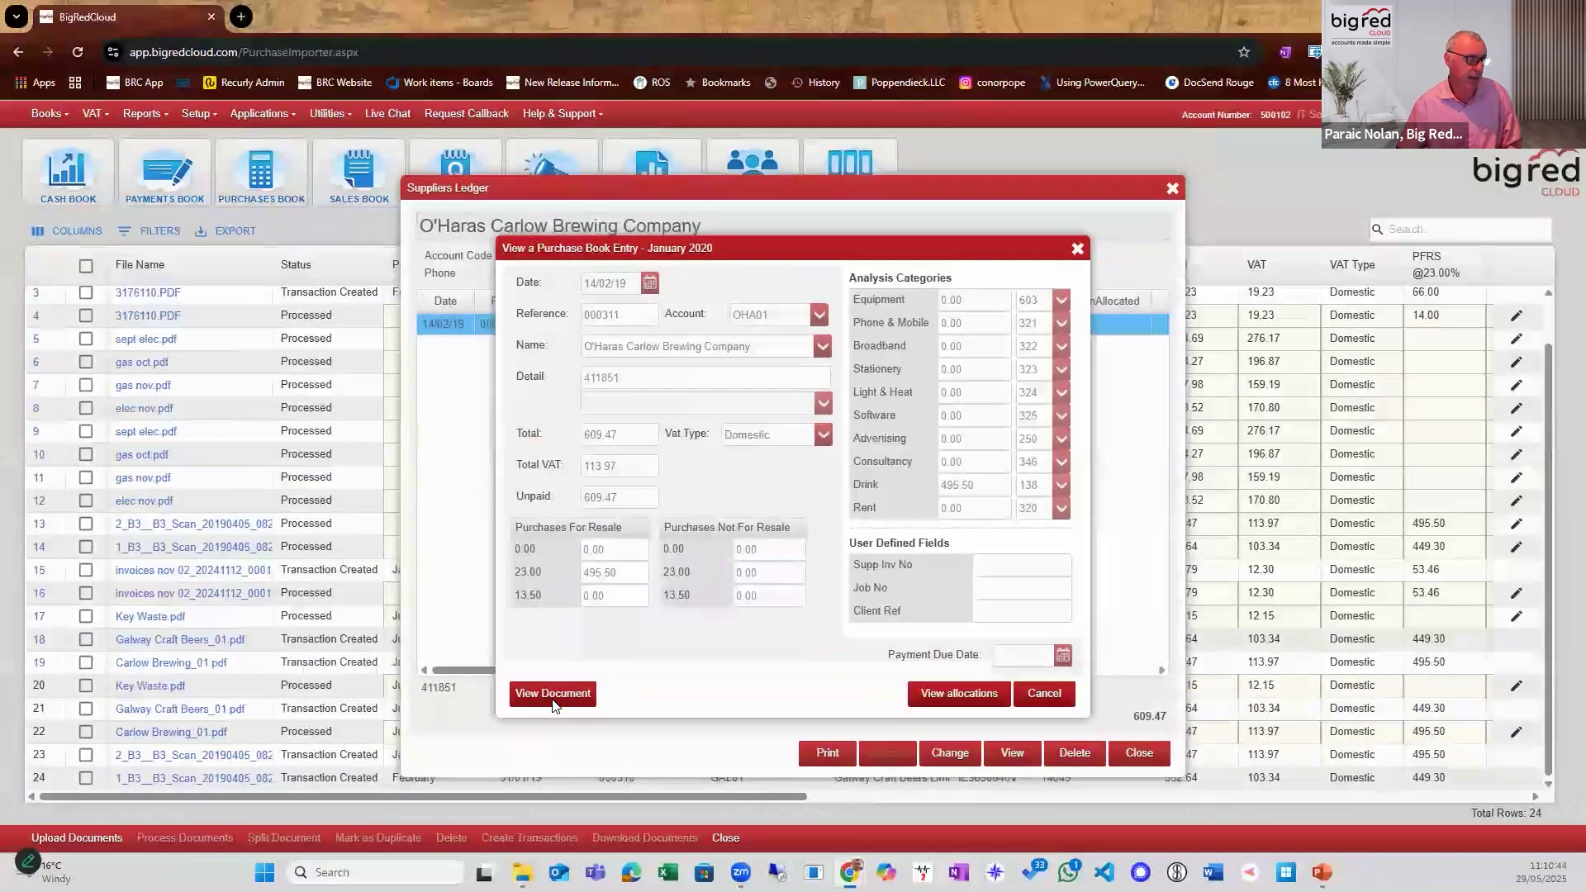
pyautogui.click(553, 696)
pyautogui.scroll(5, 834, 411)
pyautogui.scroll(-10, 669, 468)
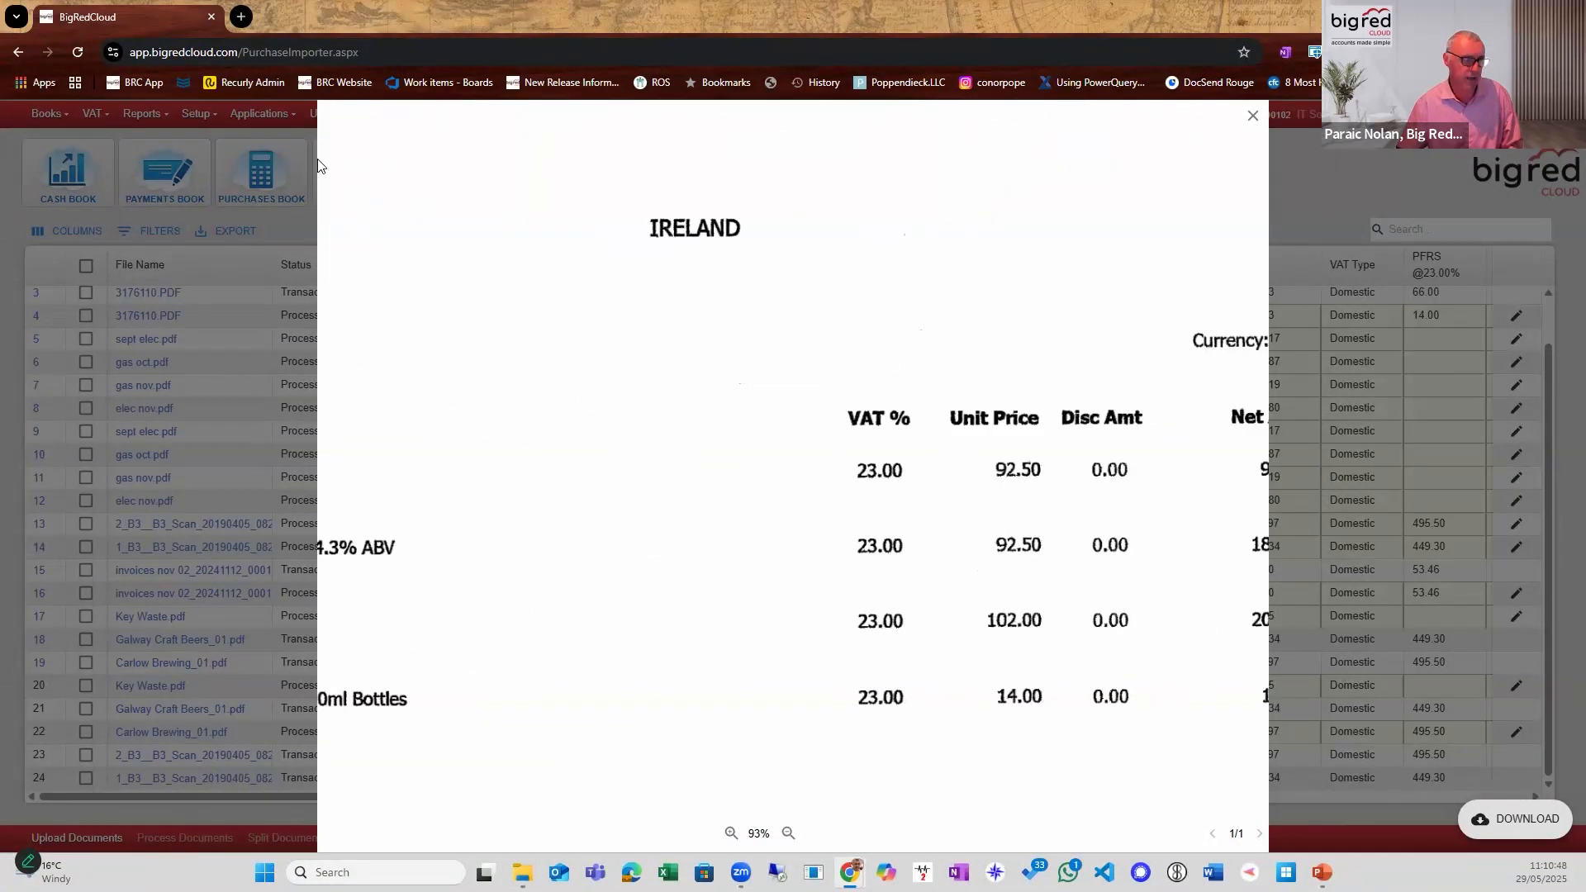
pyautogui.moveTo(497, 195); pyautogui.dragTo(652, 42)
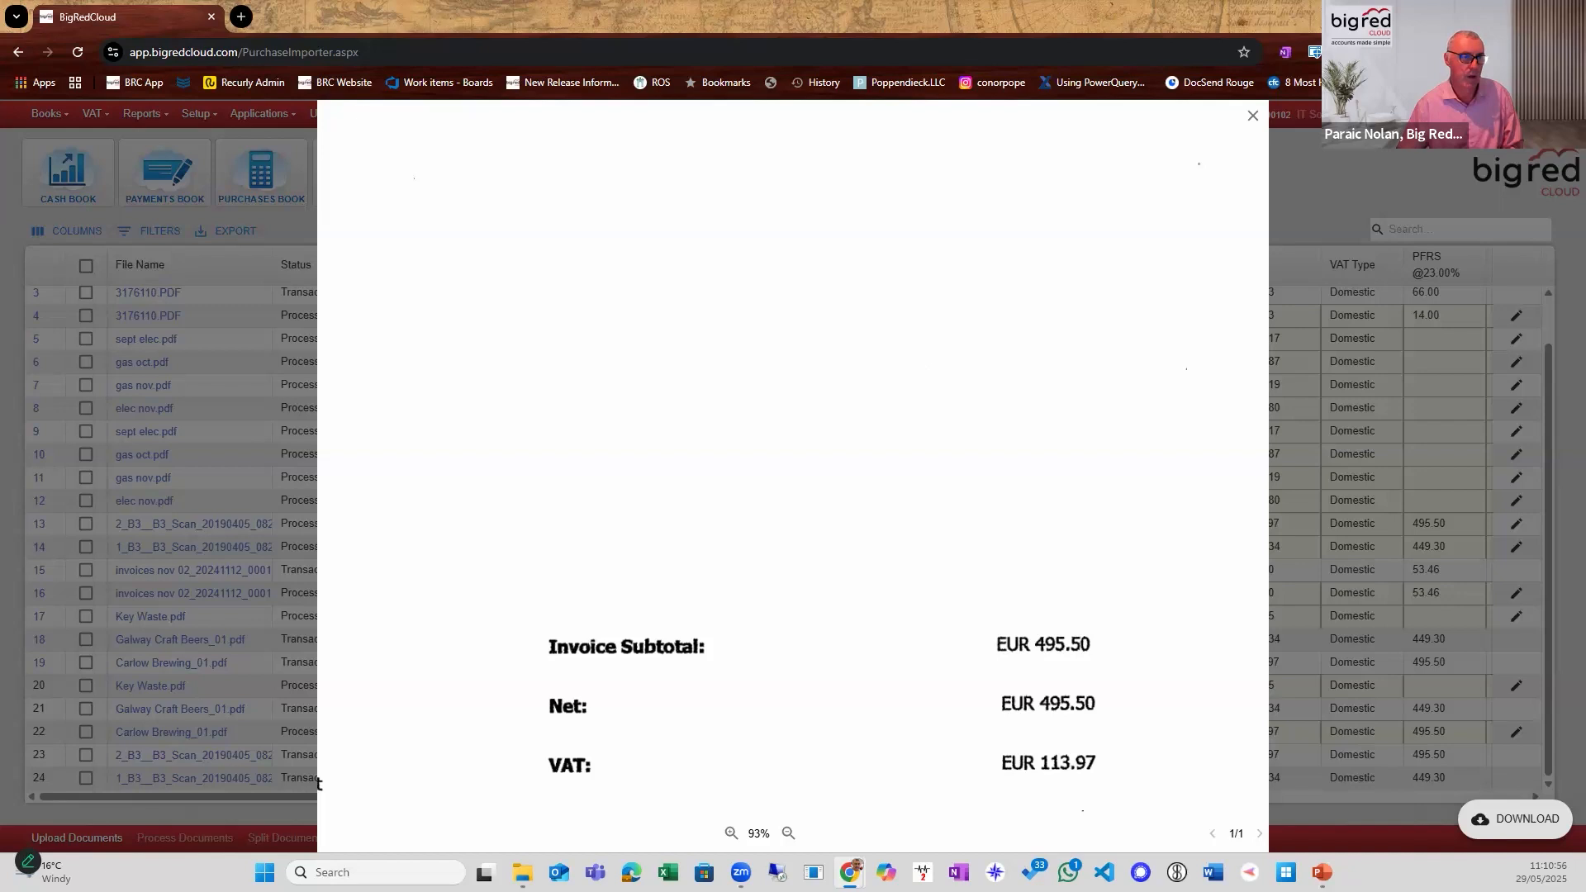
# Close the invoice document, the purchase entry, the O'Haras Carlow Brewing Company ledger and the supplier lookup.
pyautogui.click(1253, 115)
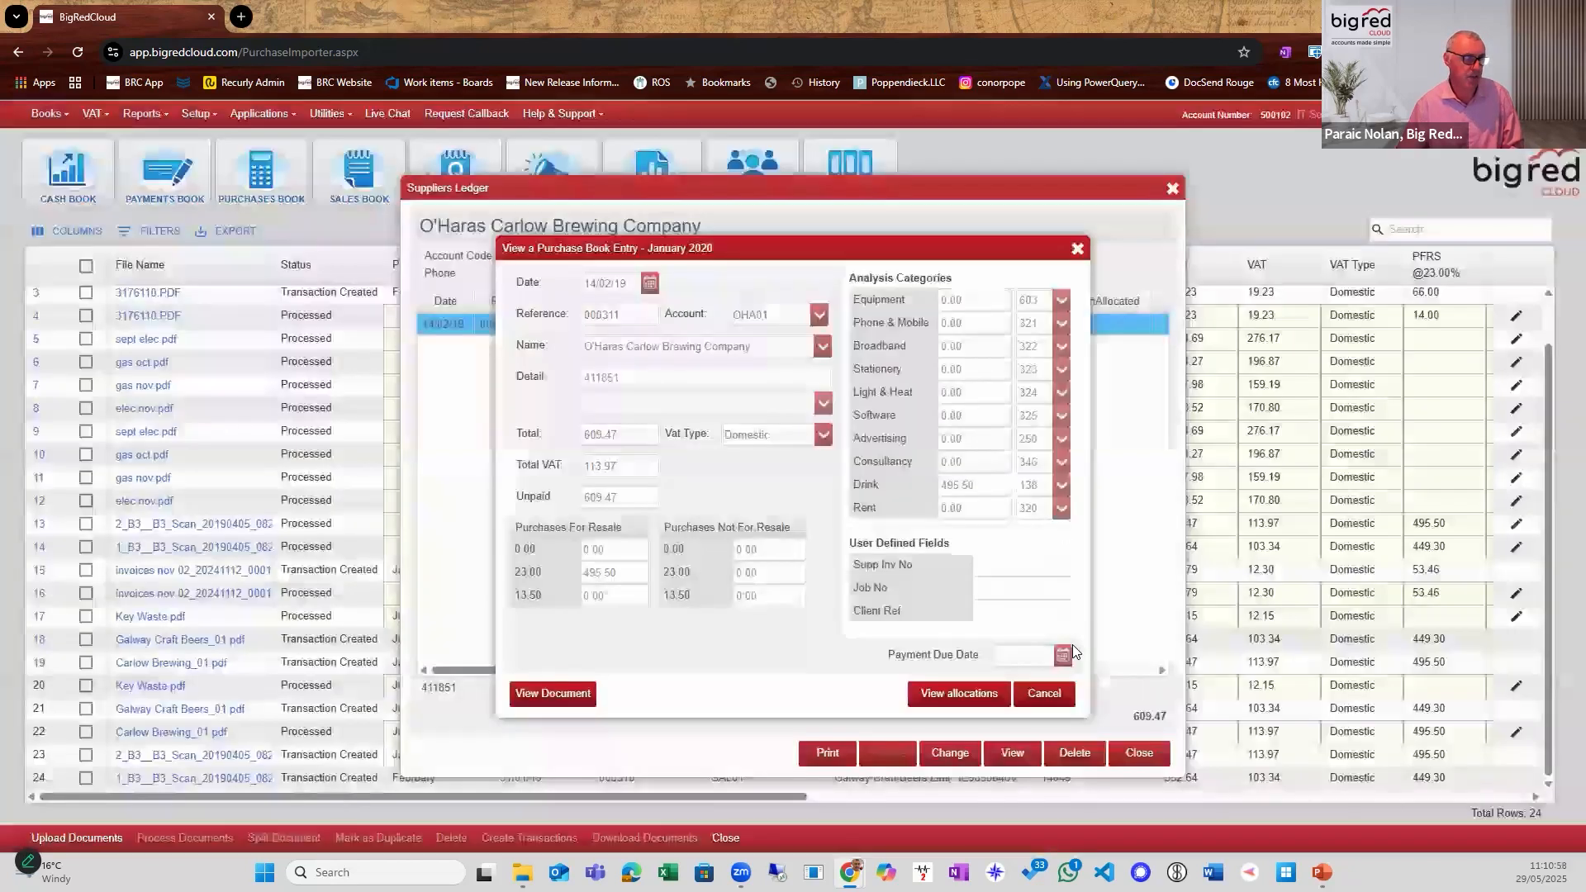
pyautogui.click(1044, 691)
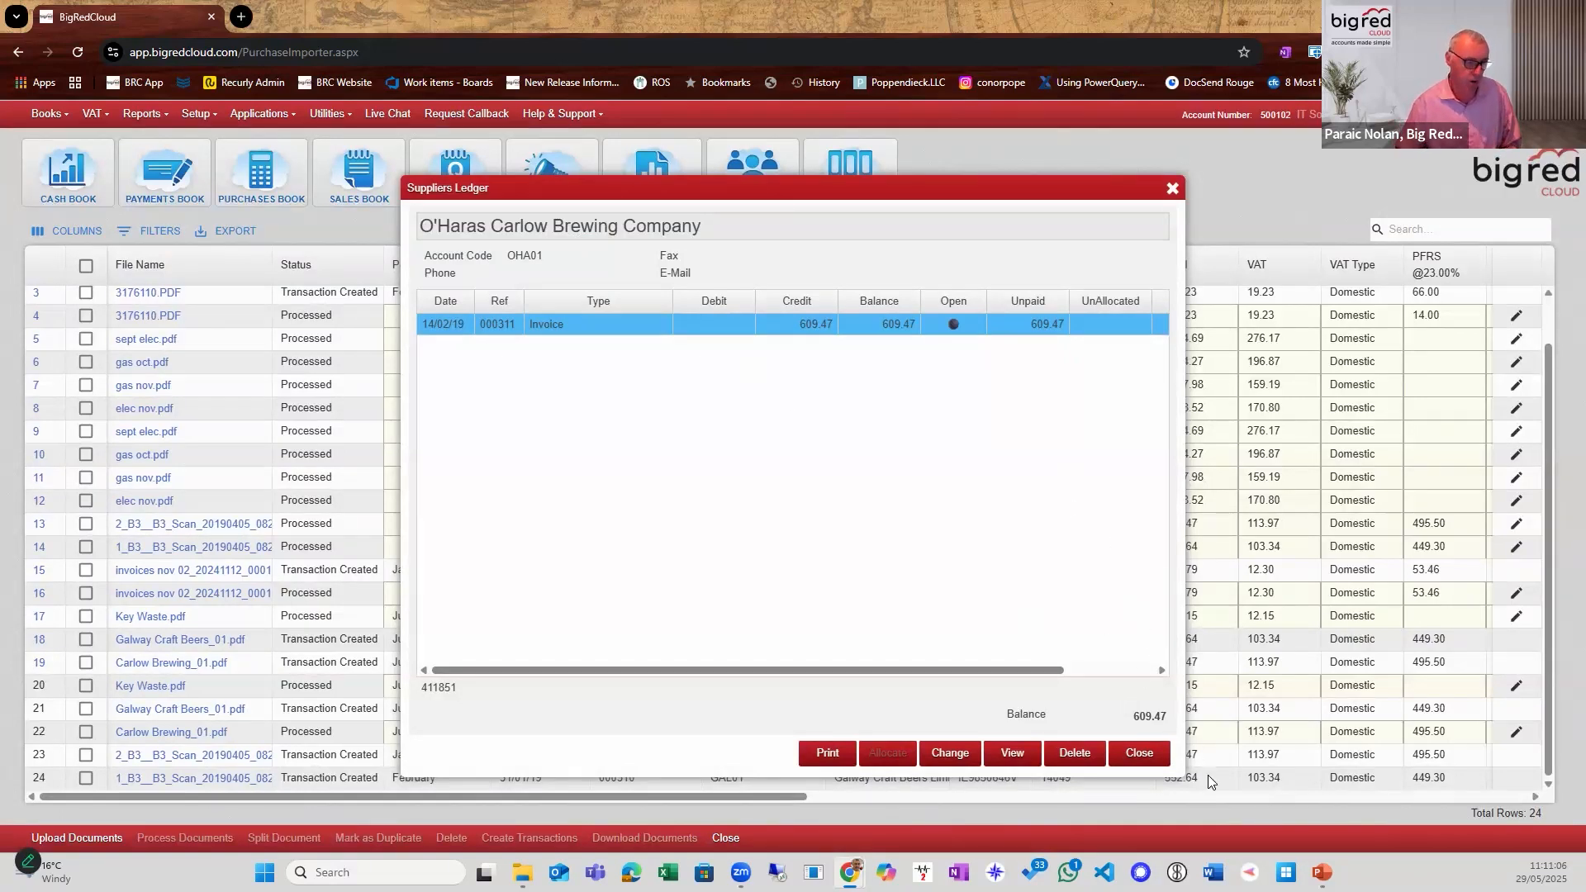
pyautogui.click(1139, 755)
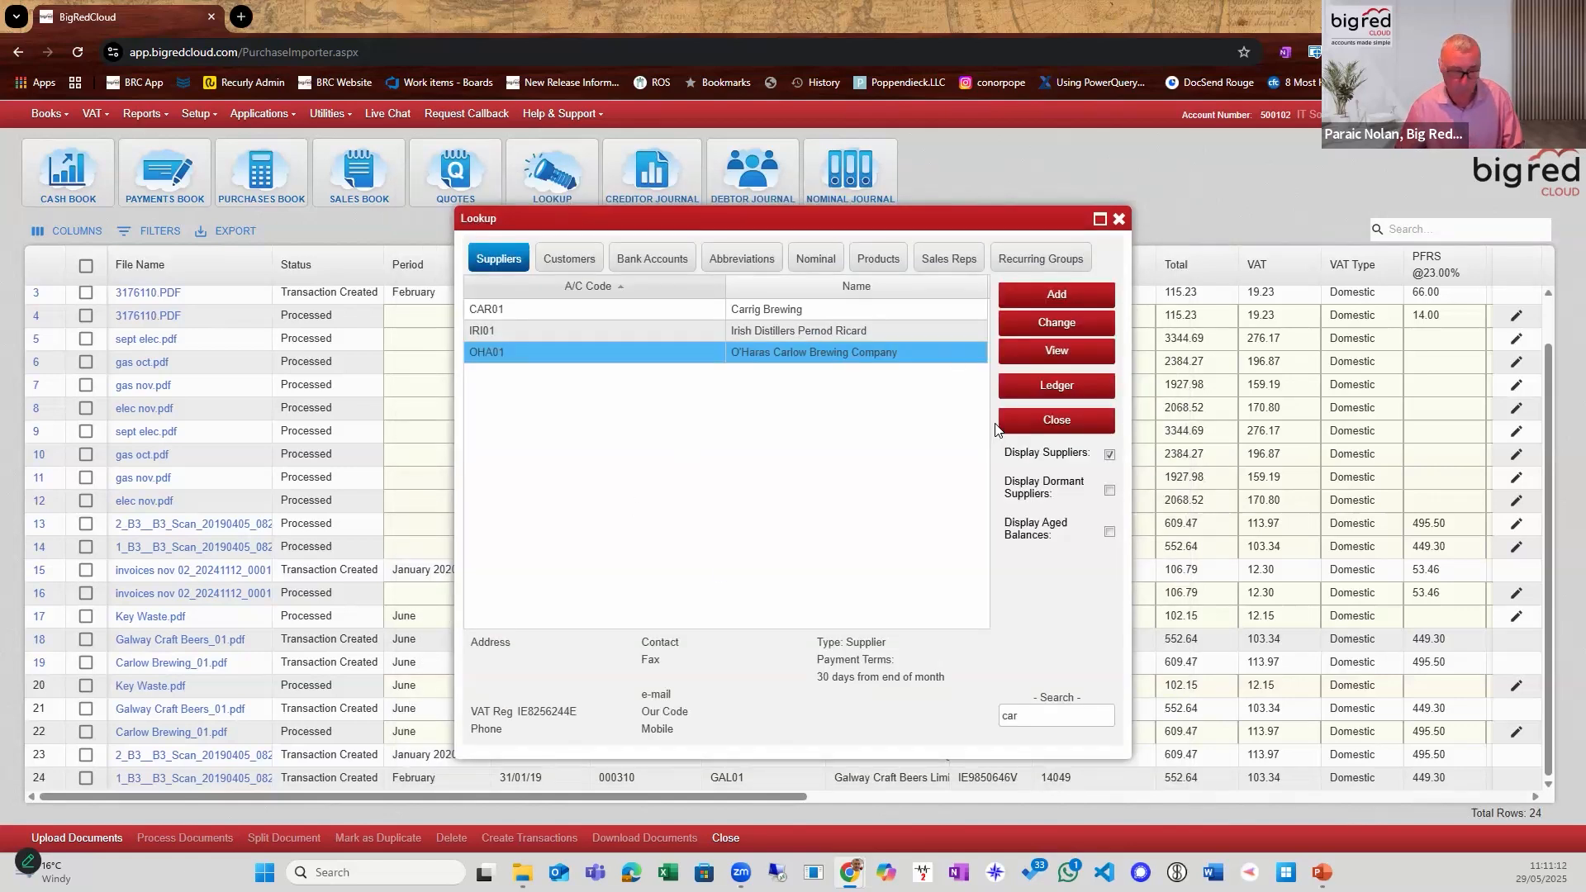
pyautogui.click(1040, 418)
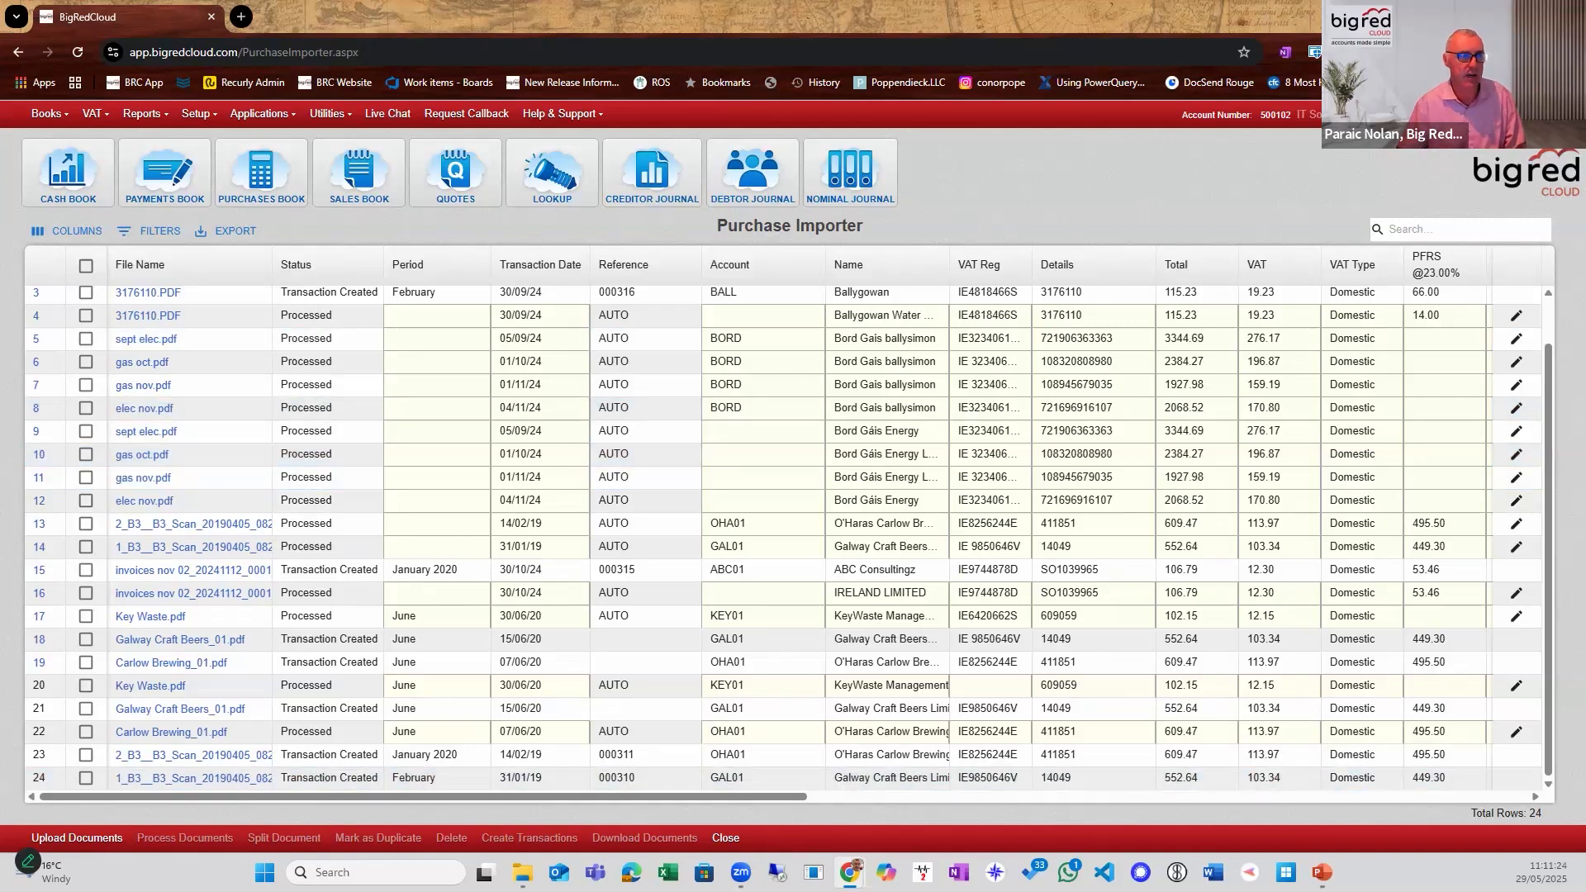
# Switch to the PowerPoint presentation and run the slide show from the current slide.
pyautogui.hotkey('alt', 'Tab')
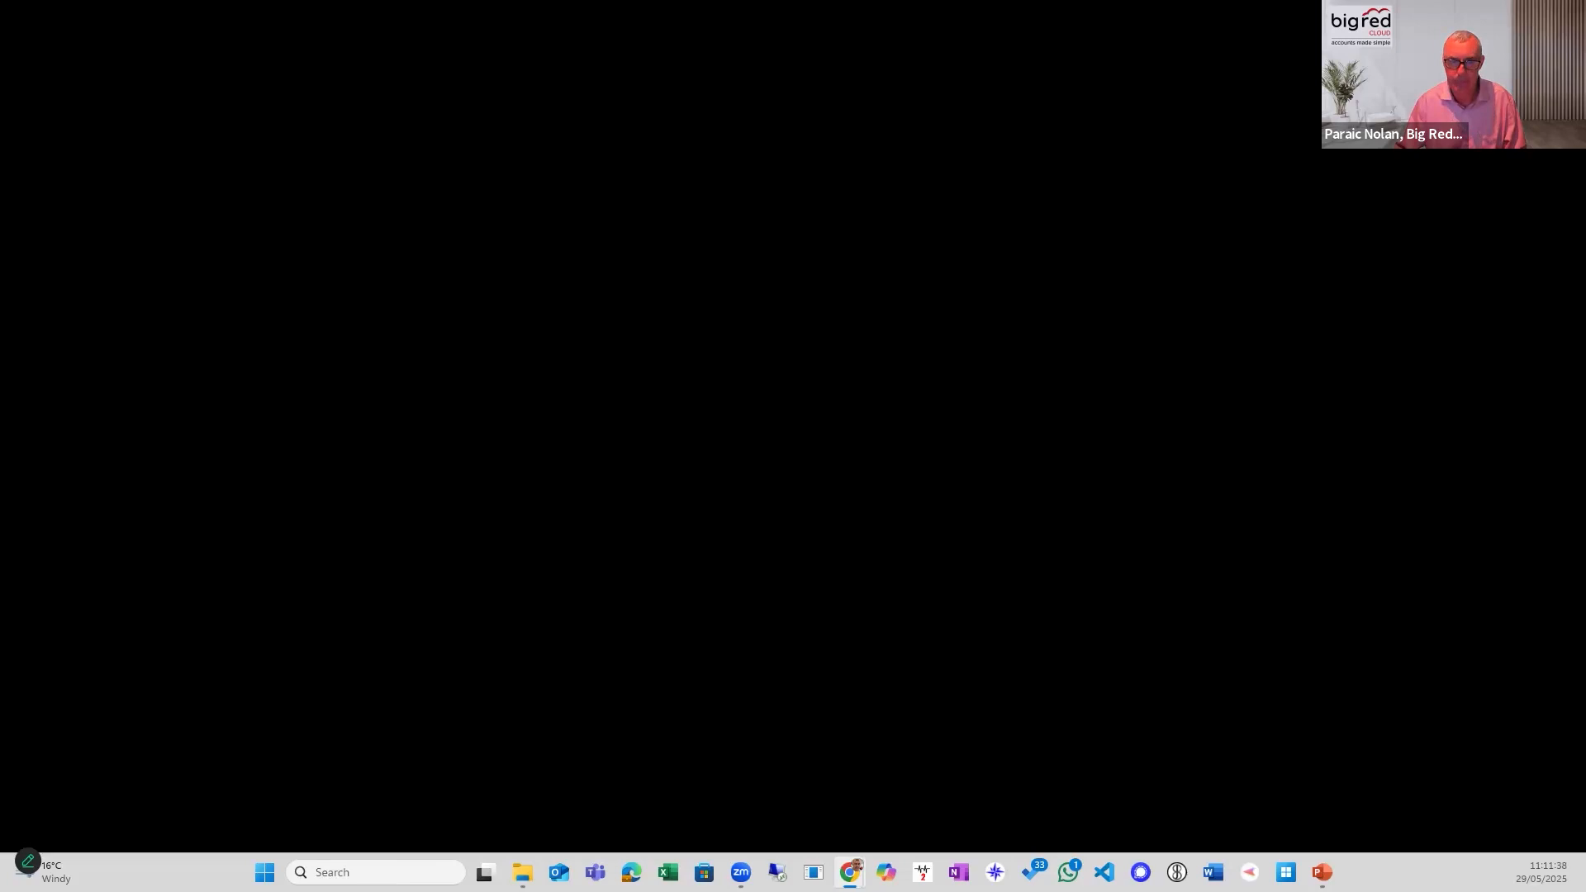
pyautogui.hotkey('alt', 'Tab')
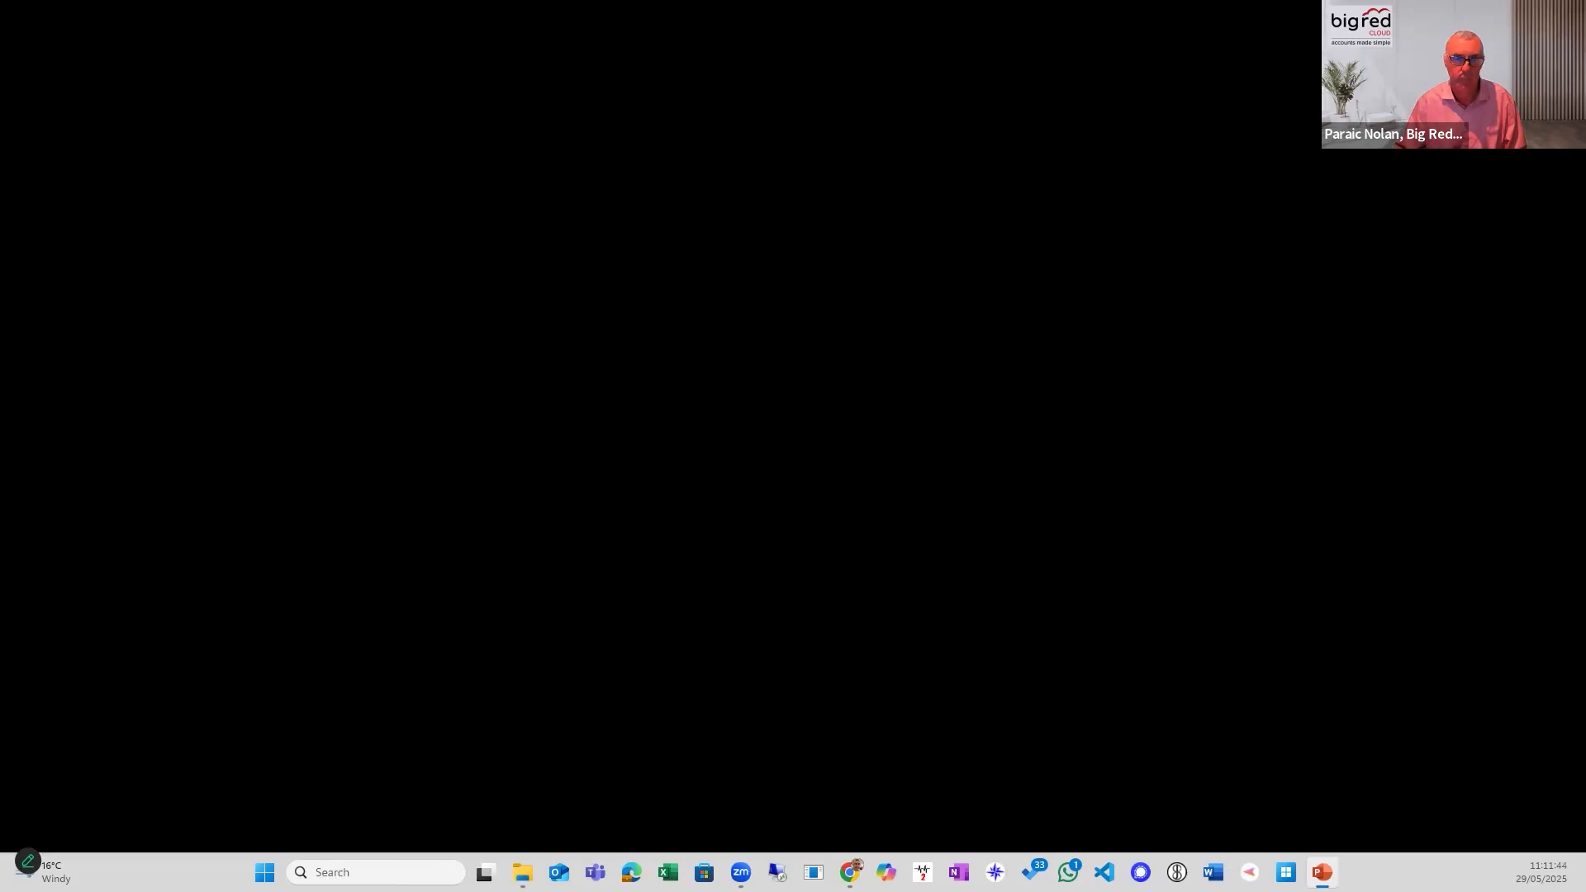
pyautogui.hotkey('shift', 'F5')
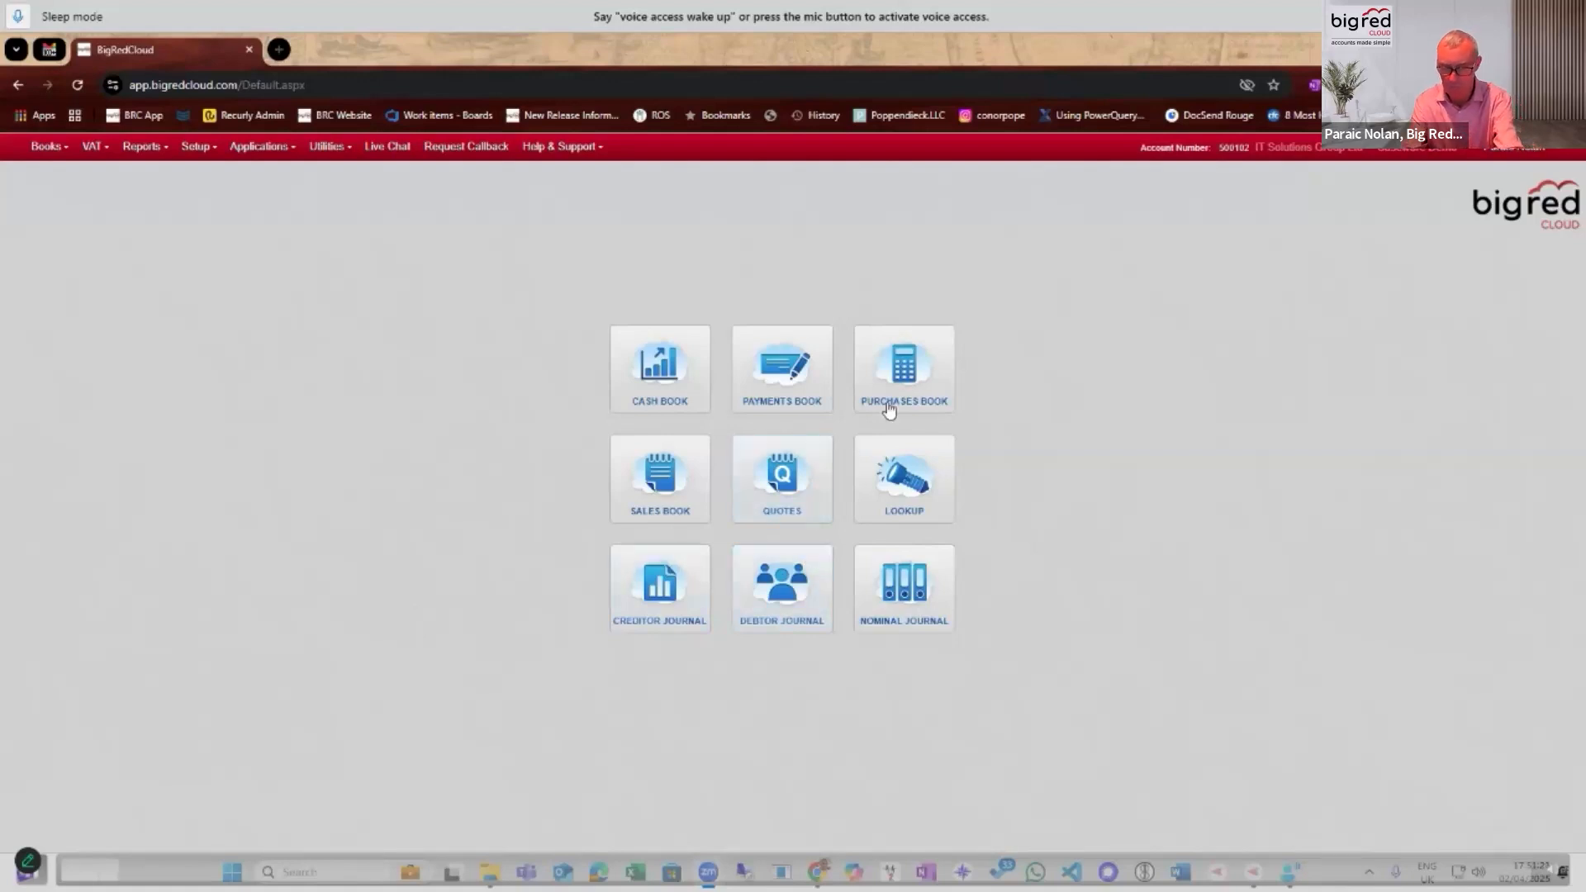
# Open the Purchases Book at June, view a blank purchase entry form and cancel it without saving.
pyautogui.click(915, 385)
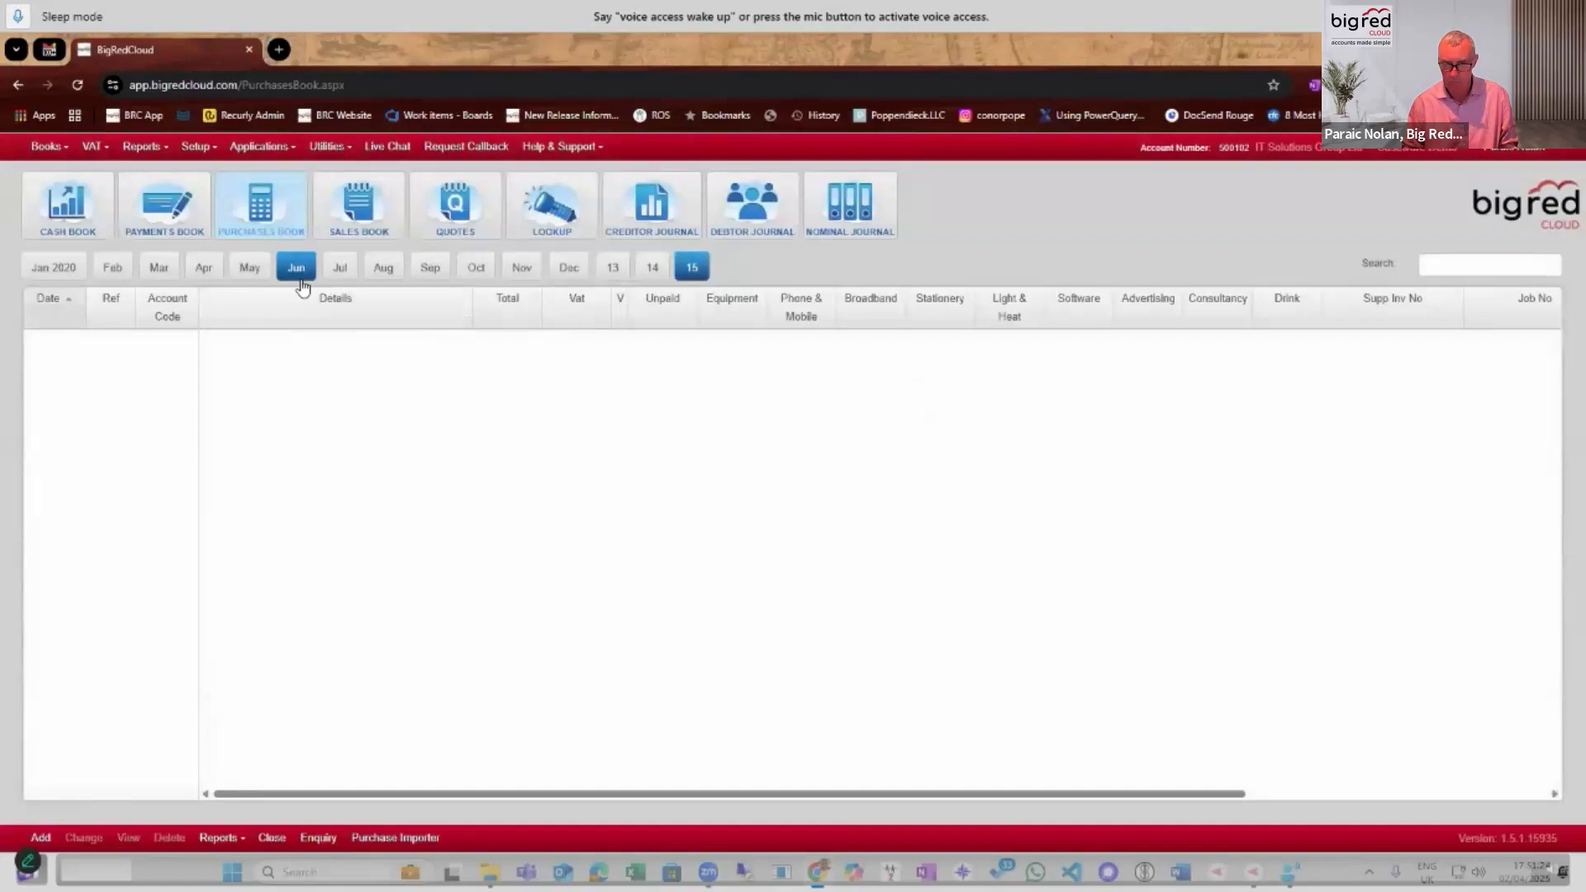
pyautogui.click(301, 281)
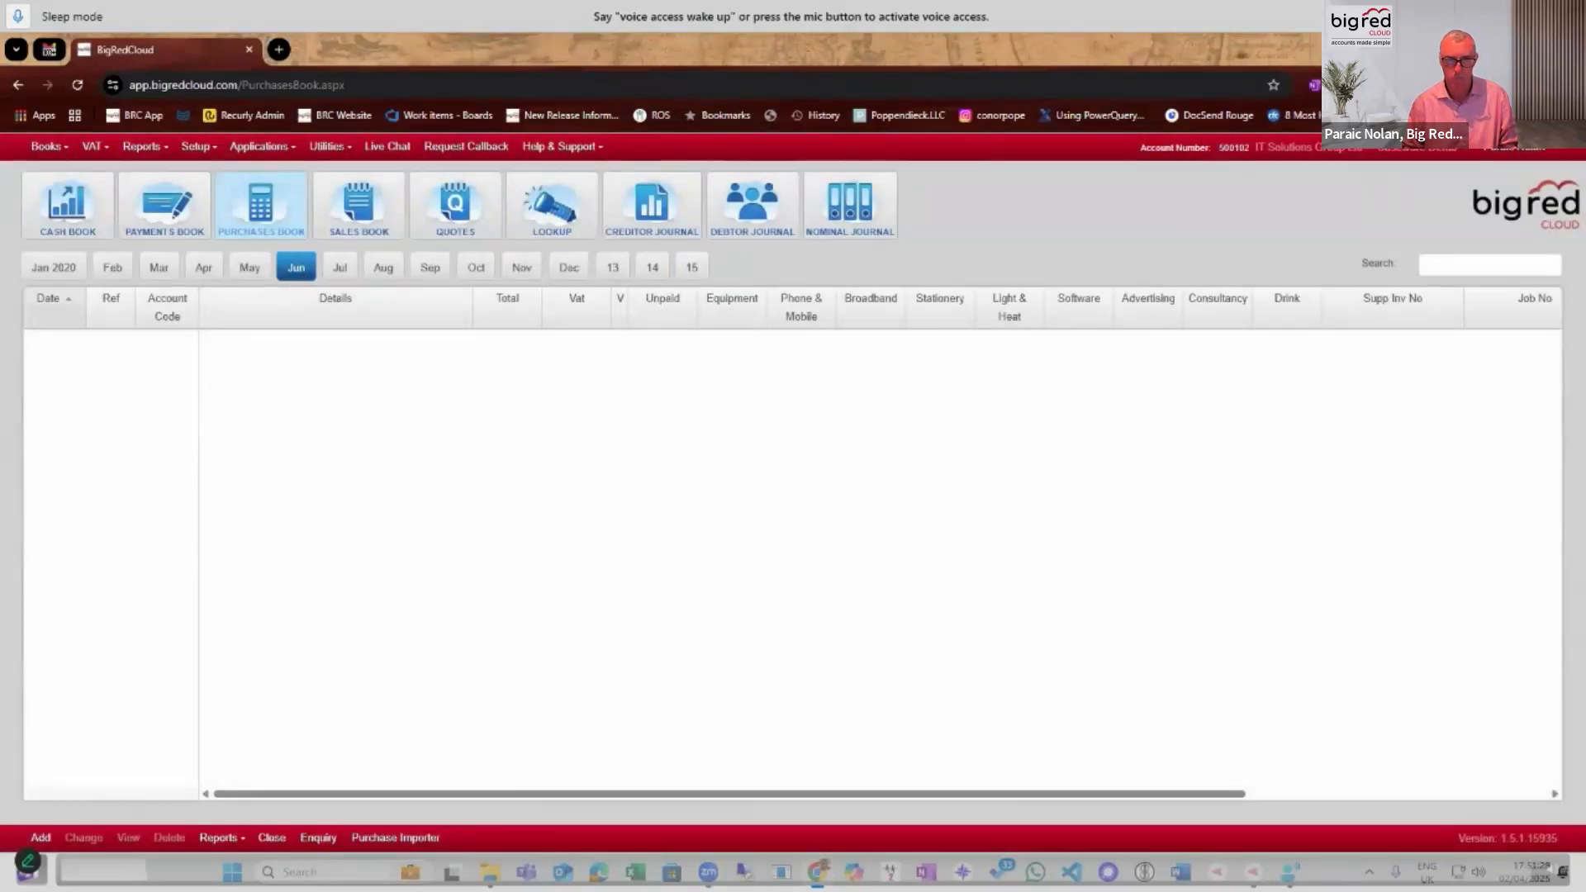
pyautogui.click(40, 837)
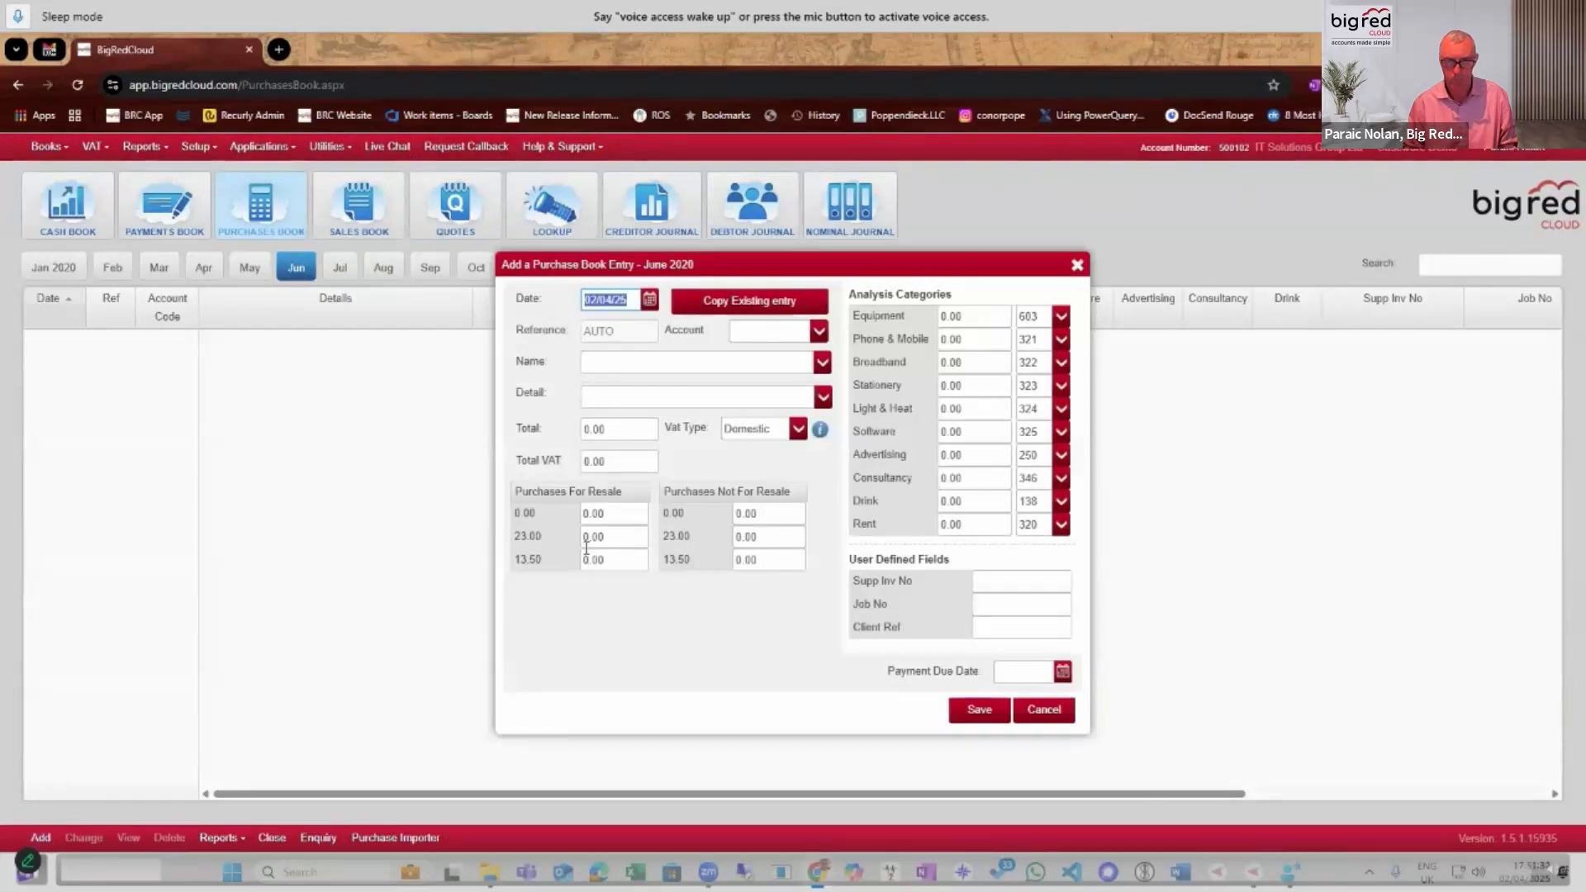
pyautogui.click(1044, 712)
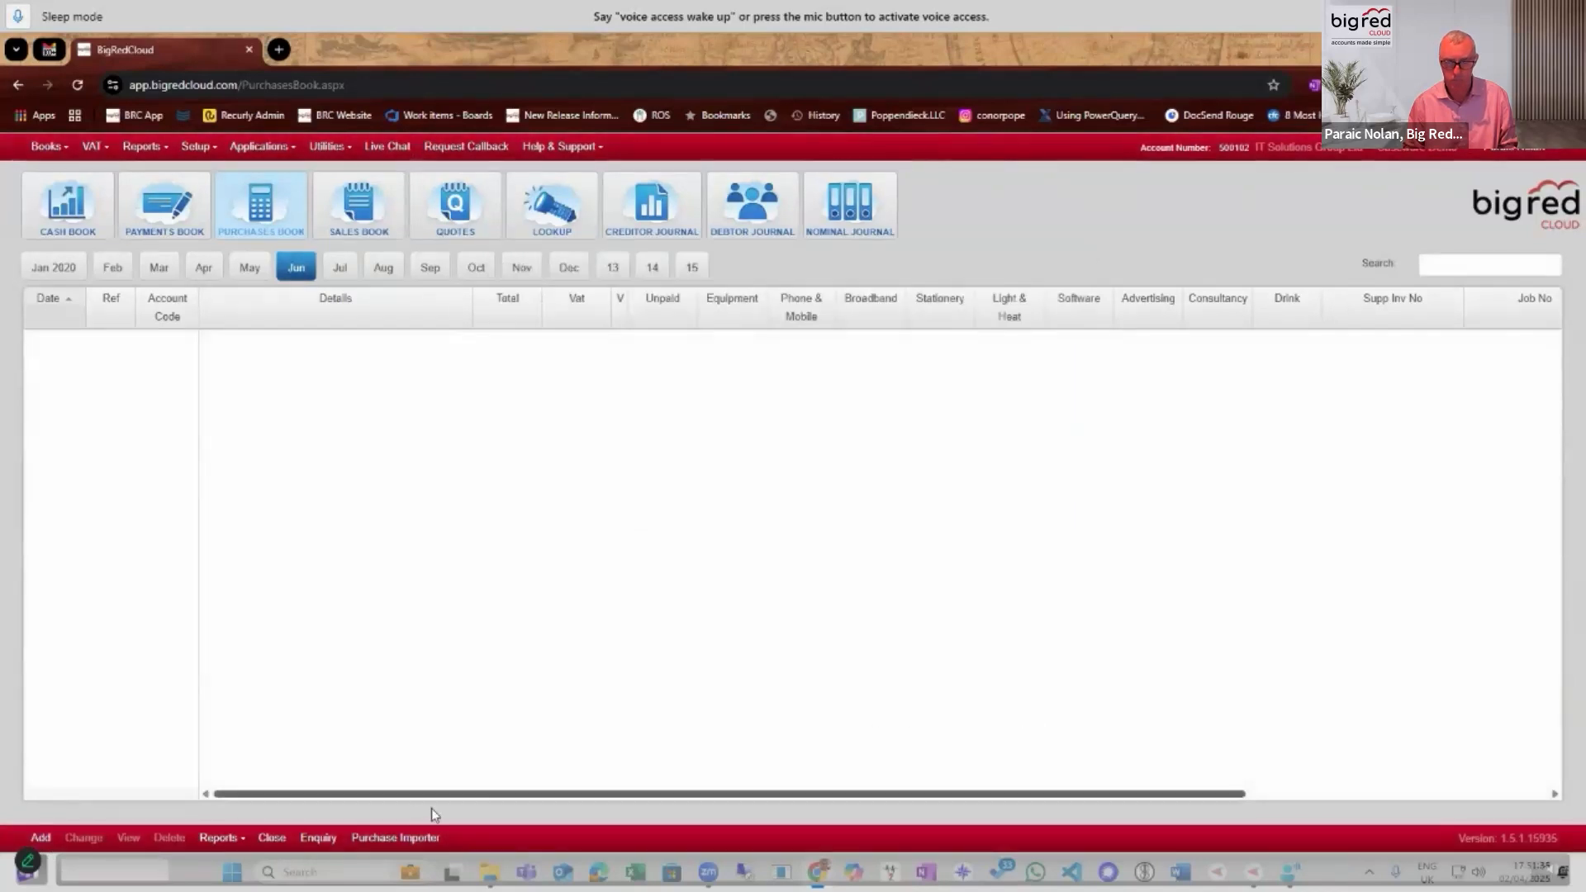
# Open the Purchase Importer and view the file chooser for uploading documents, leaving it without choosing a file.
pyautogui.click(395, 838)
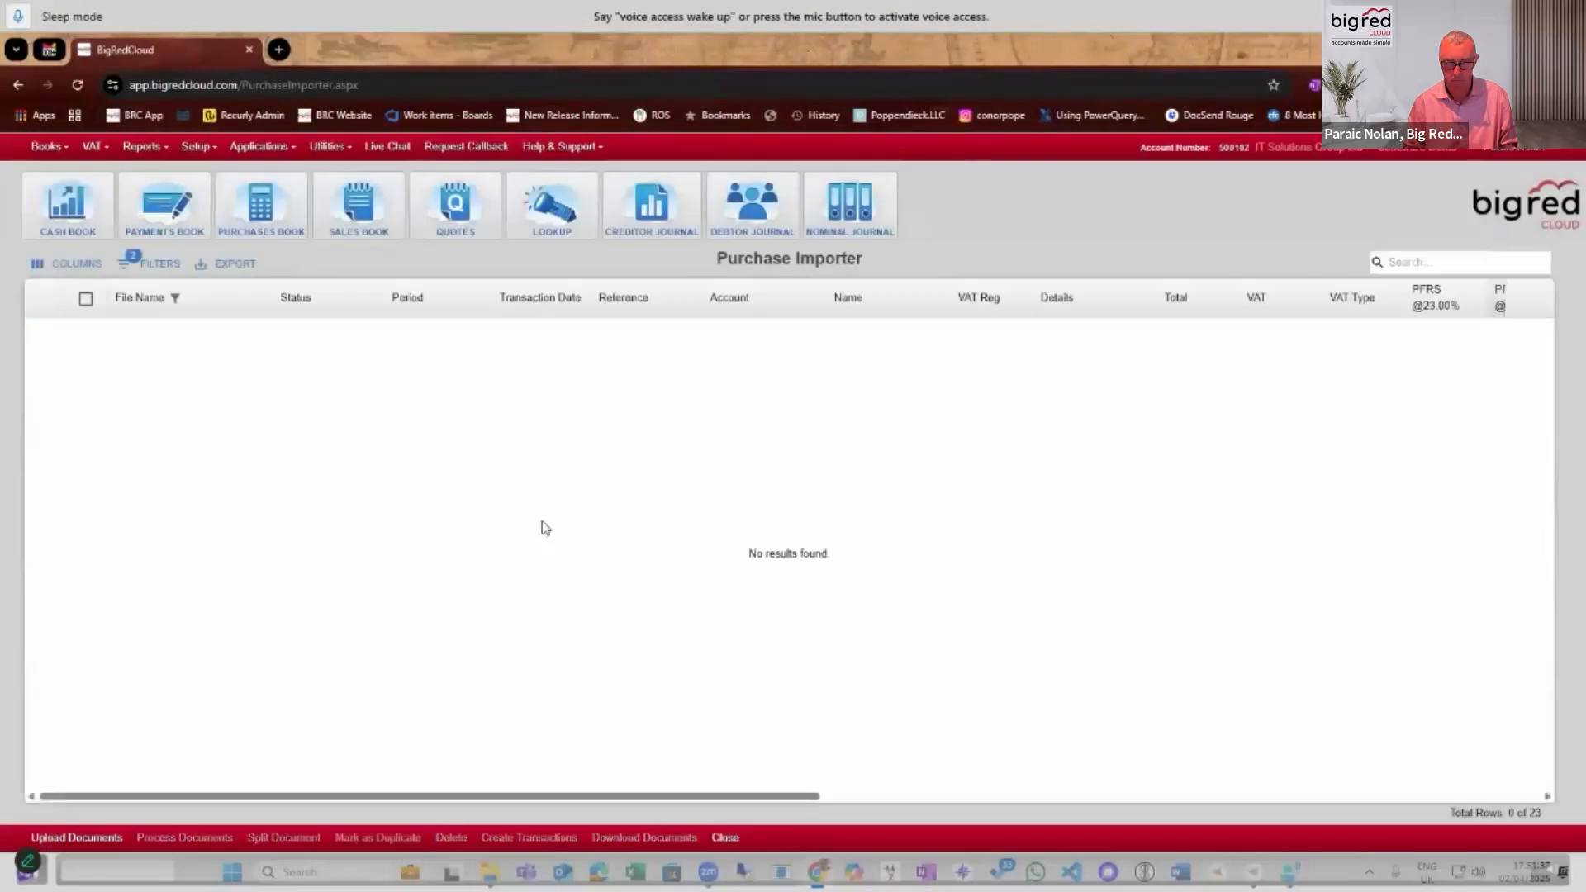
pyautogui.click(98, 839)
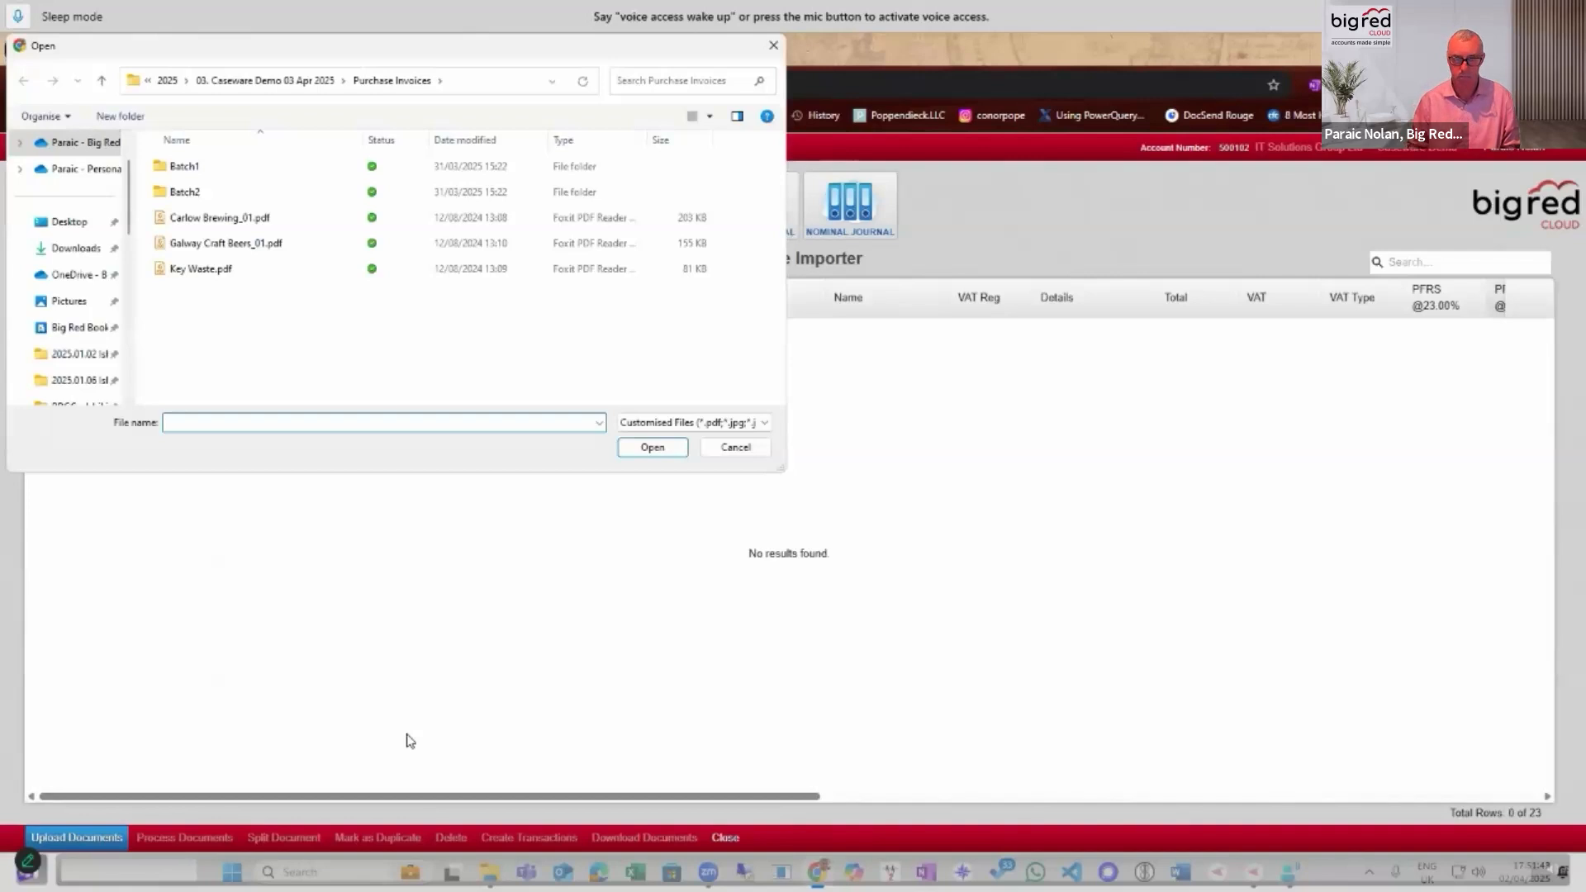
pyautogui.press('Escape')
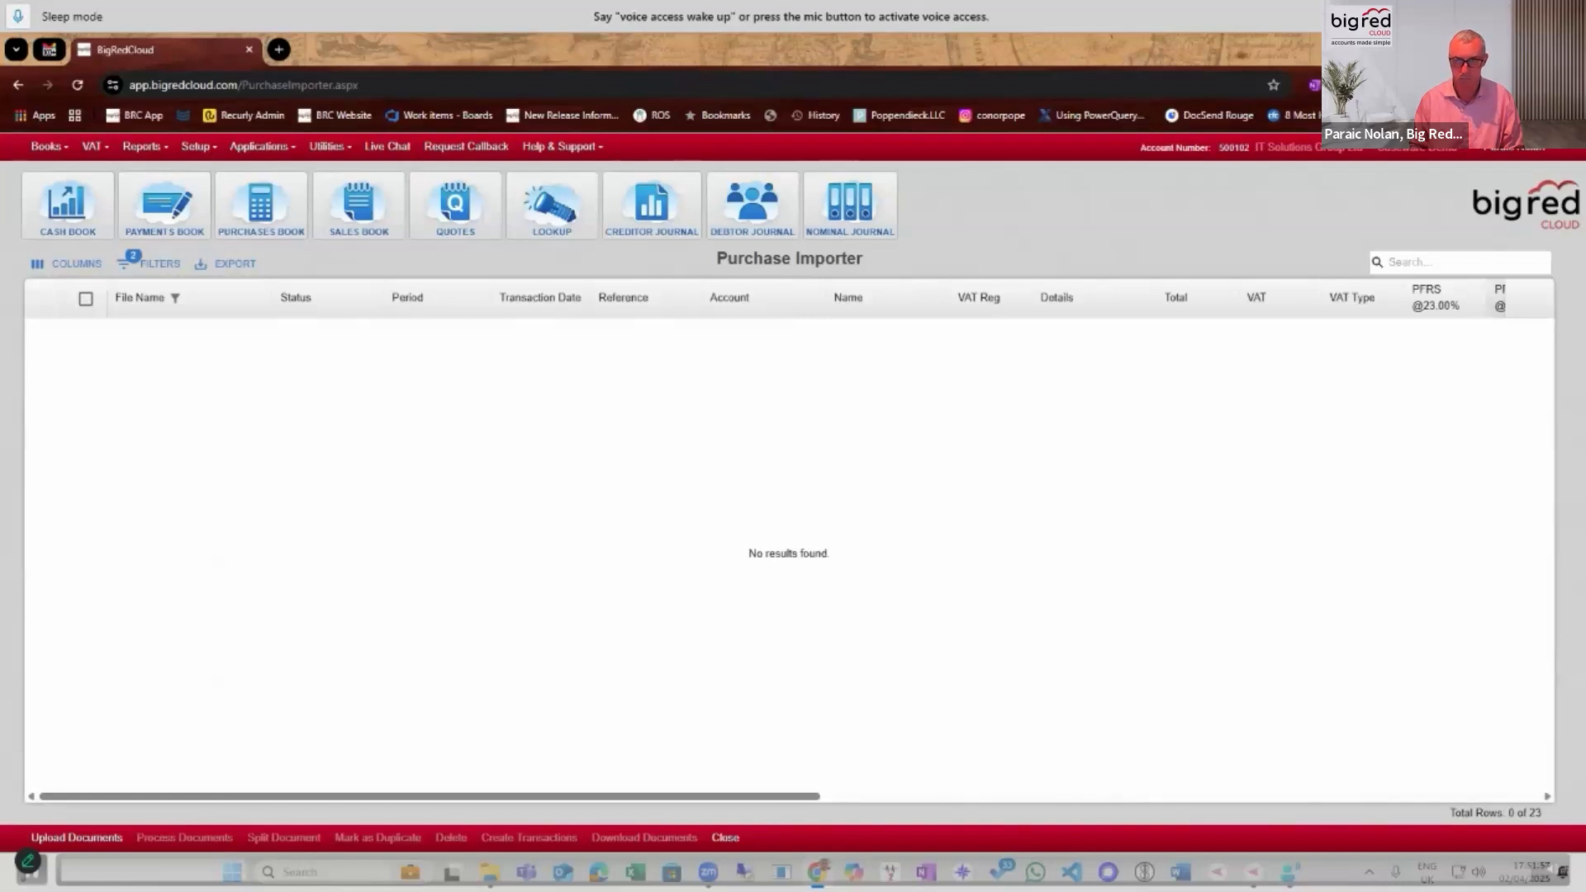
# Move the mirrored phone window out of the way and refresh the Purchase Importer's document list.
pyautogui.moveTo(186, 268); pyautogui.dragTo(718, 139)
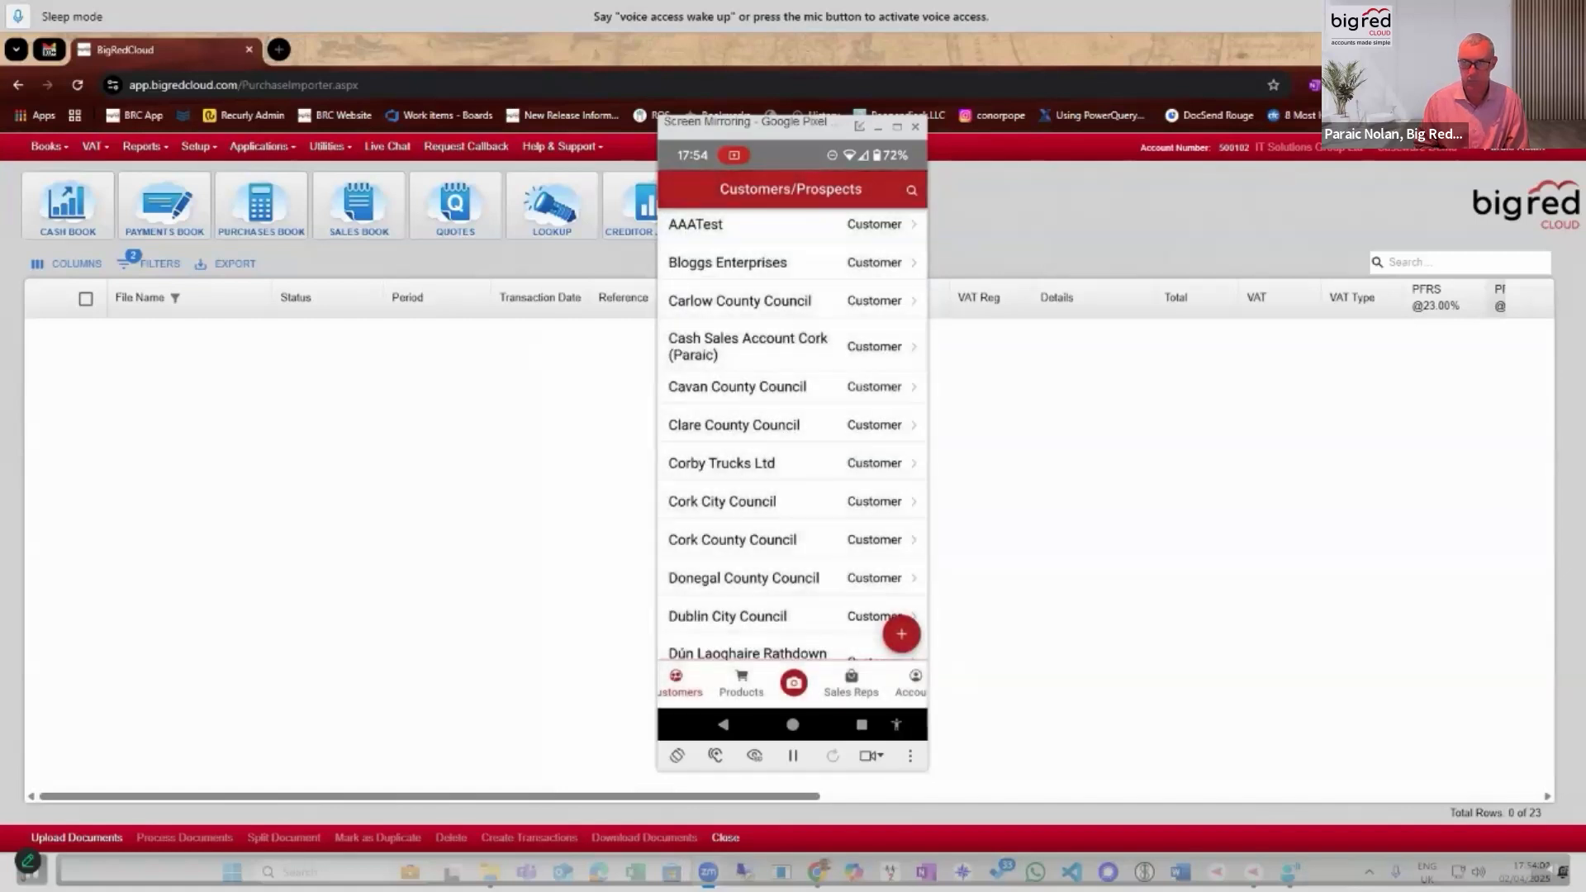
pyautogui.moveTo(747, 126); pyautogui.dragTo(0, 149)
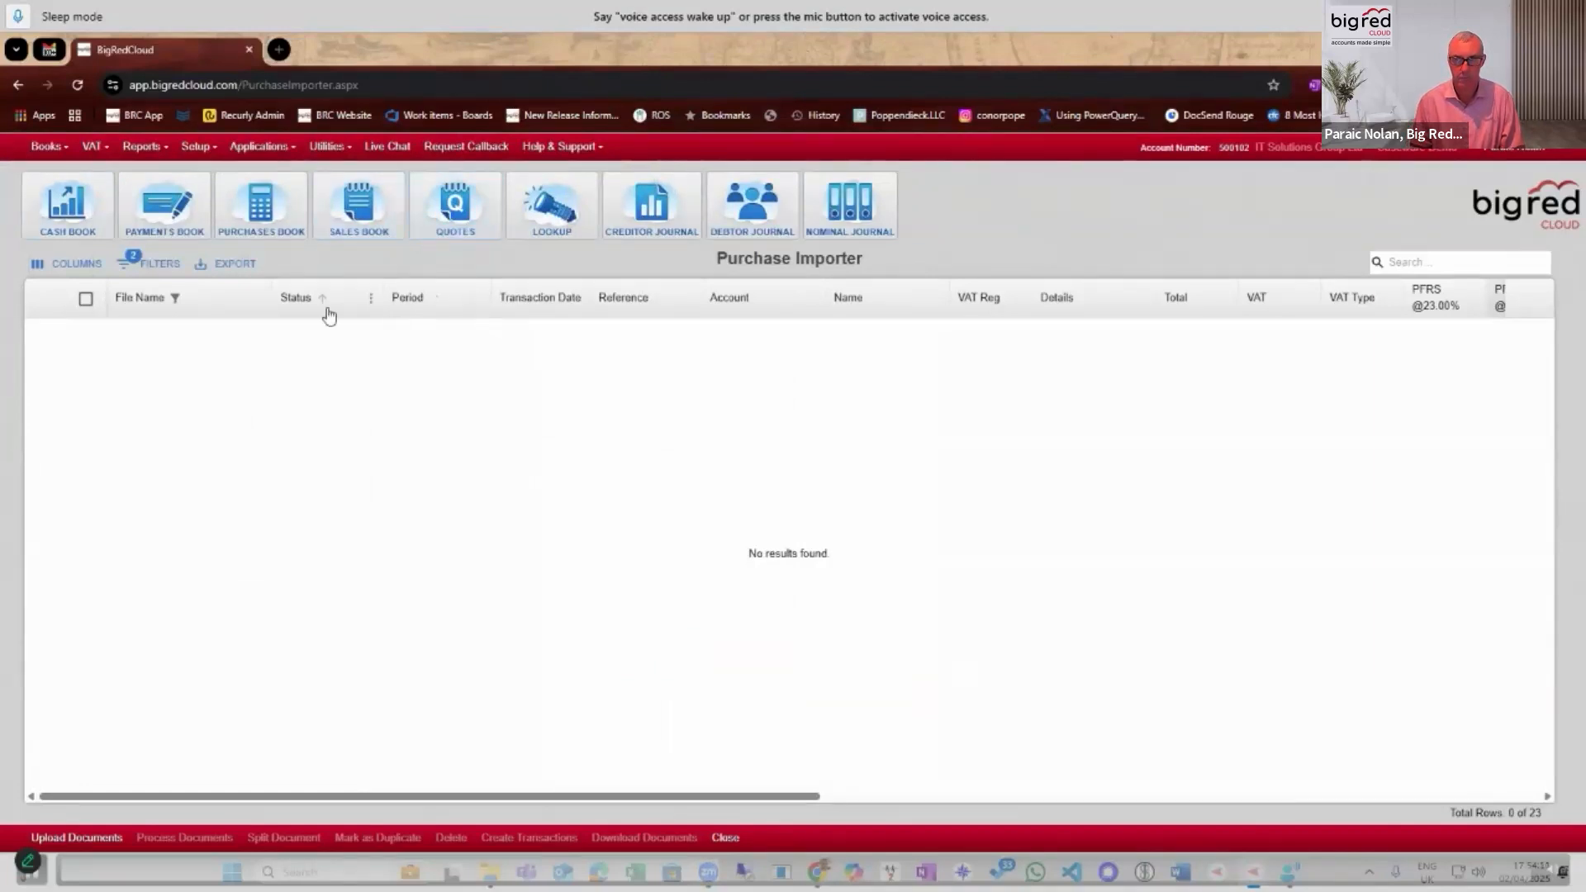
pyautogui.click(86, 87)
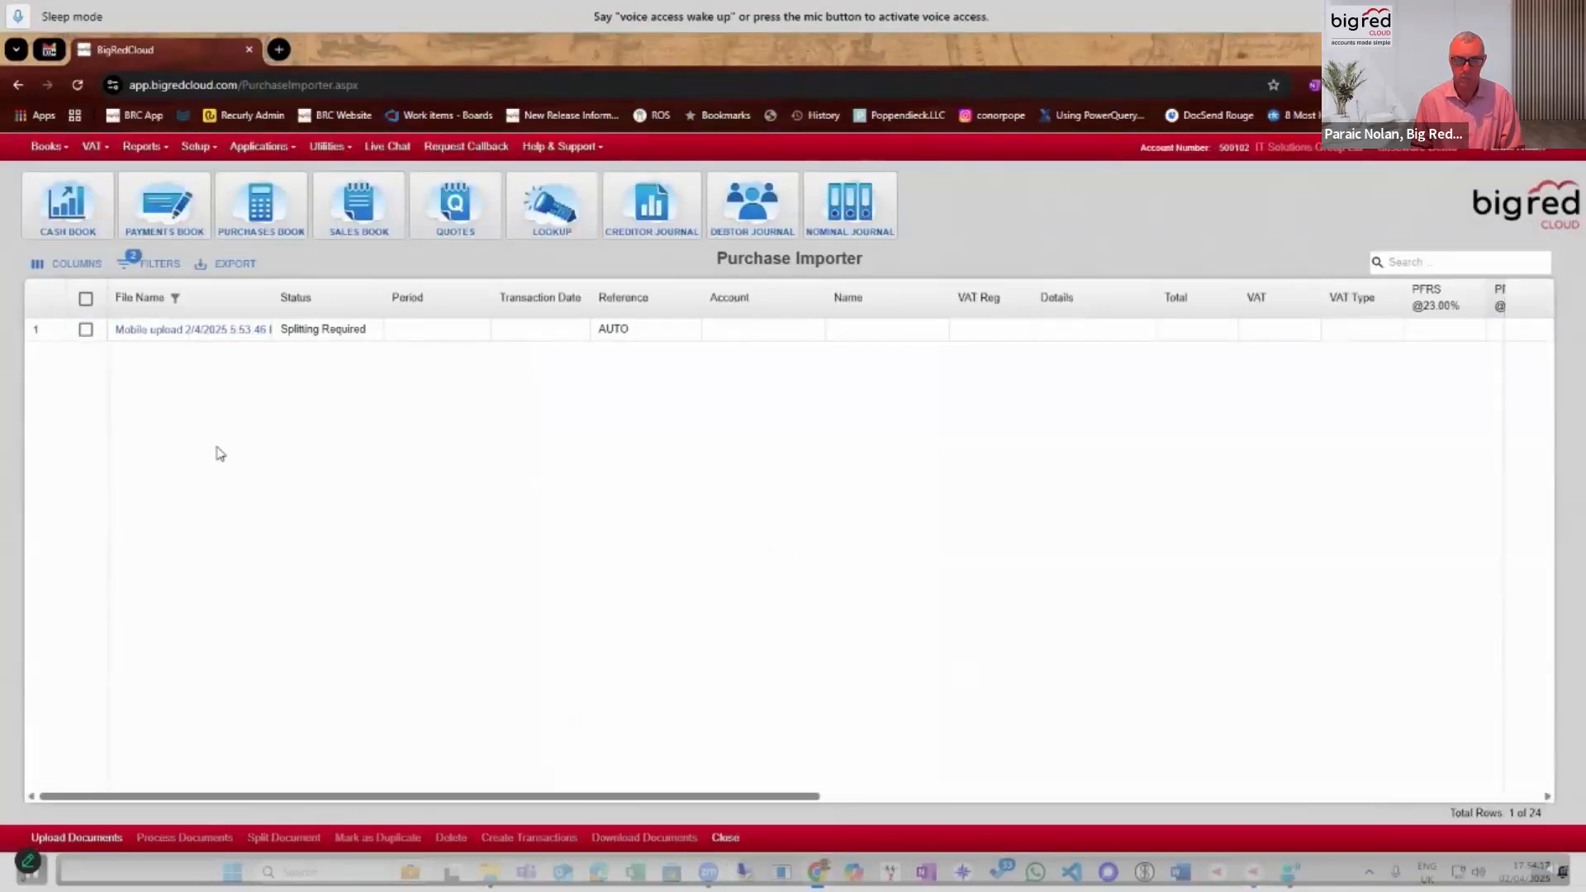
# Preview the mobile upload document, look through its three pages to the KeyWaste invoice, and close the preview.
pyautogui.click(160, 329)
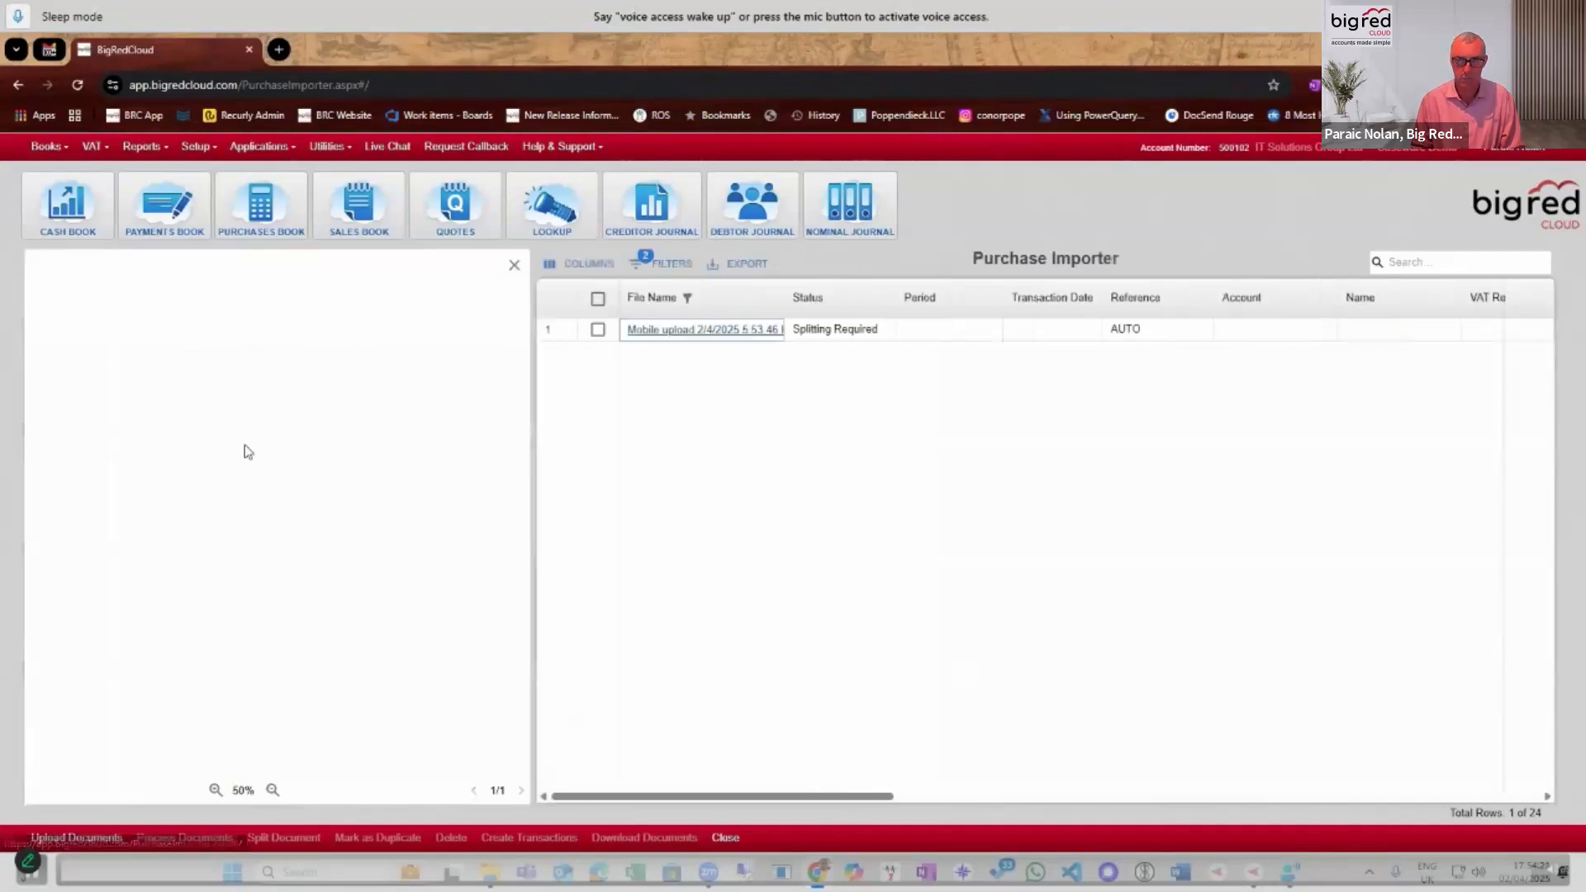
pyautogui.click(520, 790)
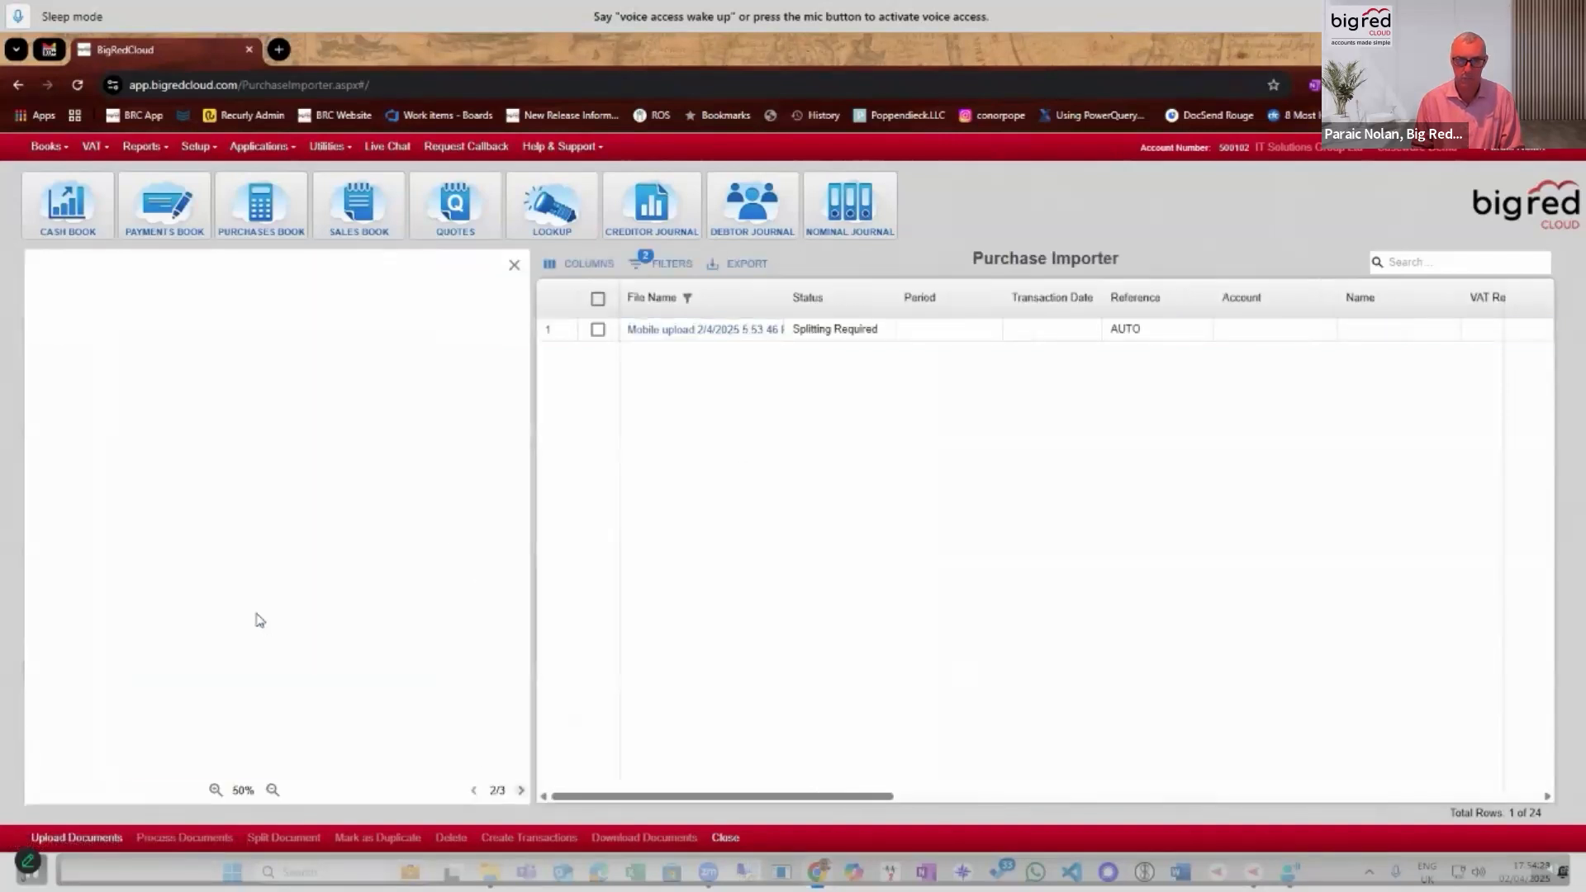
pyautogui.click(520, 791)
pyautogui.scroll(2, 342, 456)
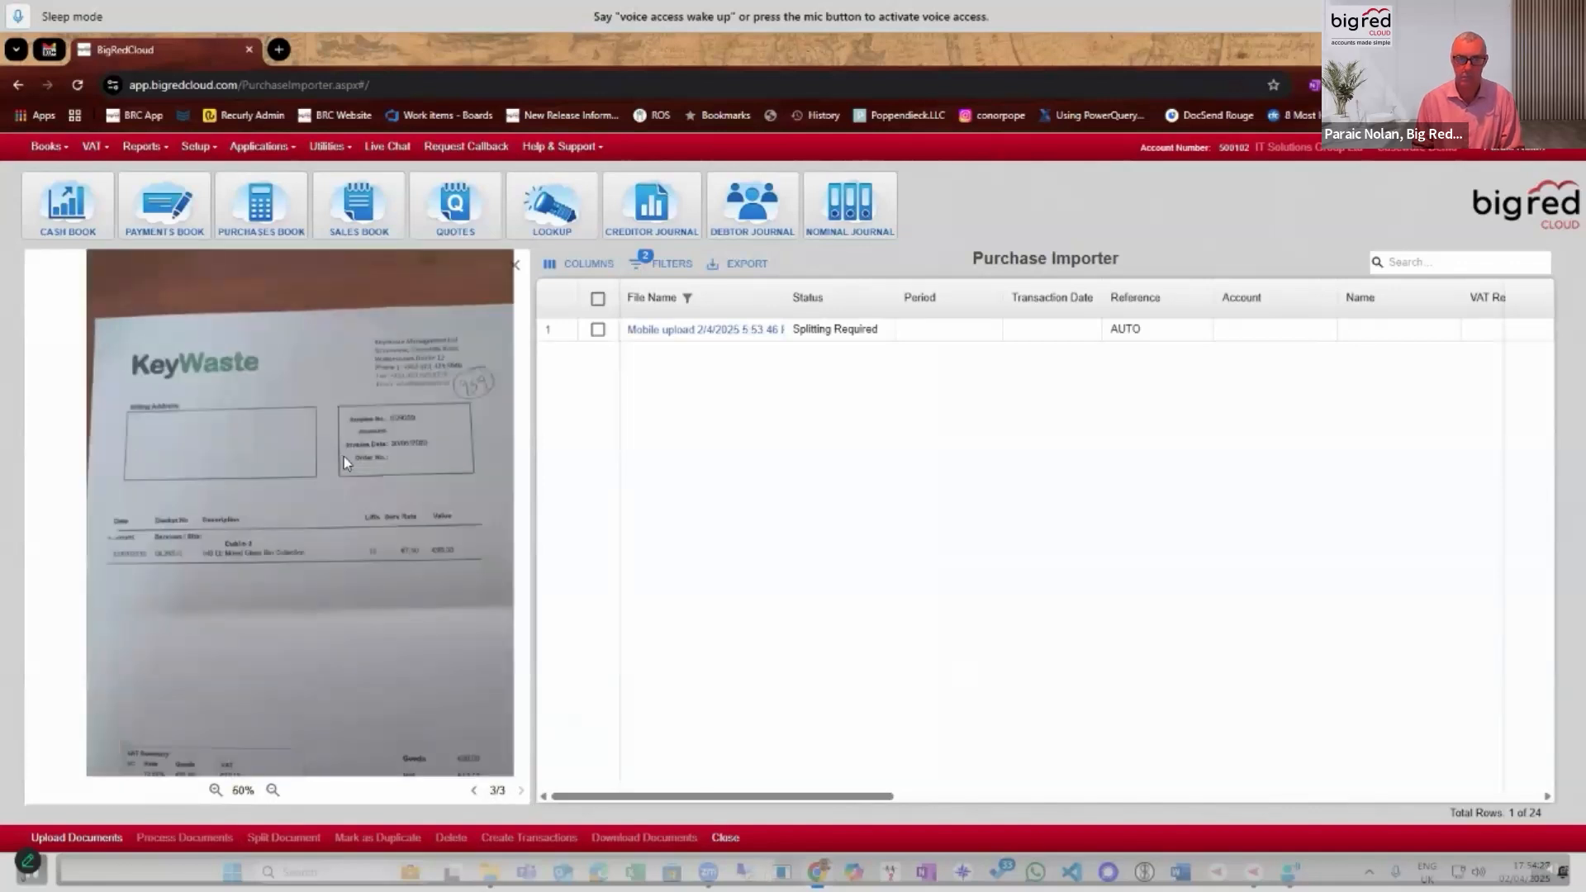
pyautogui.scroll(-1, 458, 497)
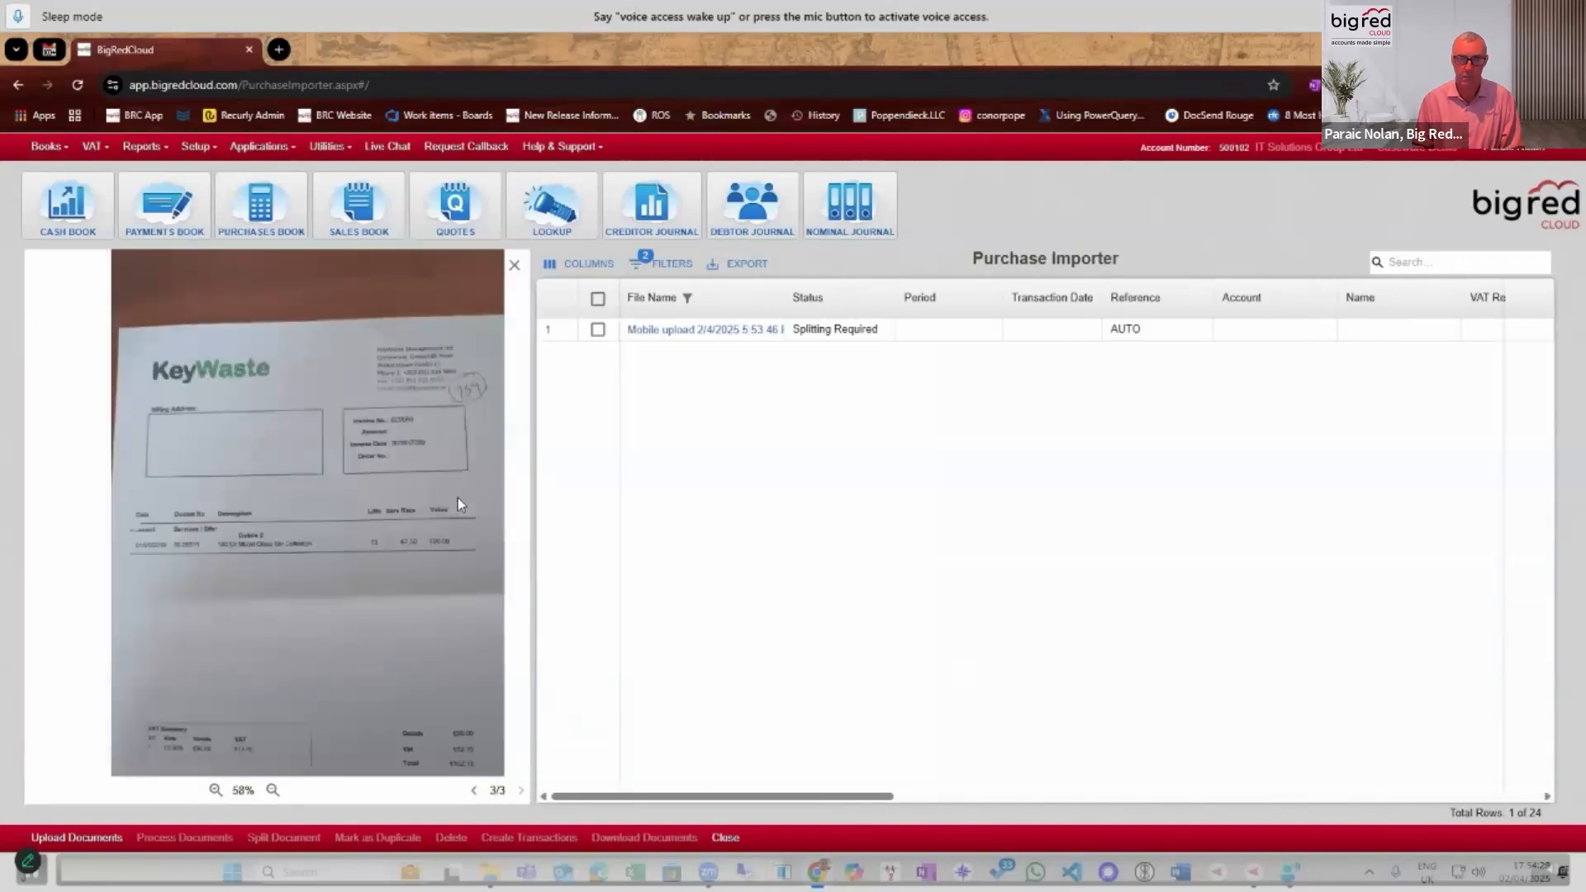
pyautogui.click(514, 269)
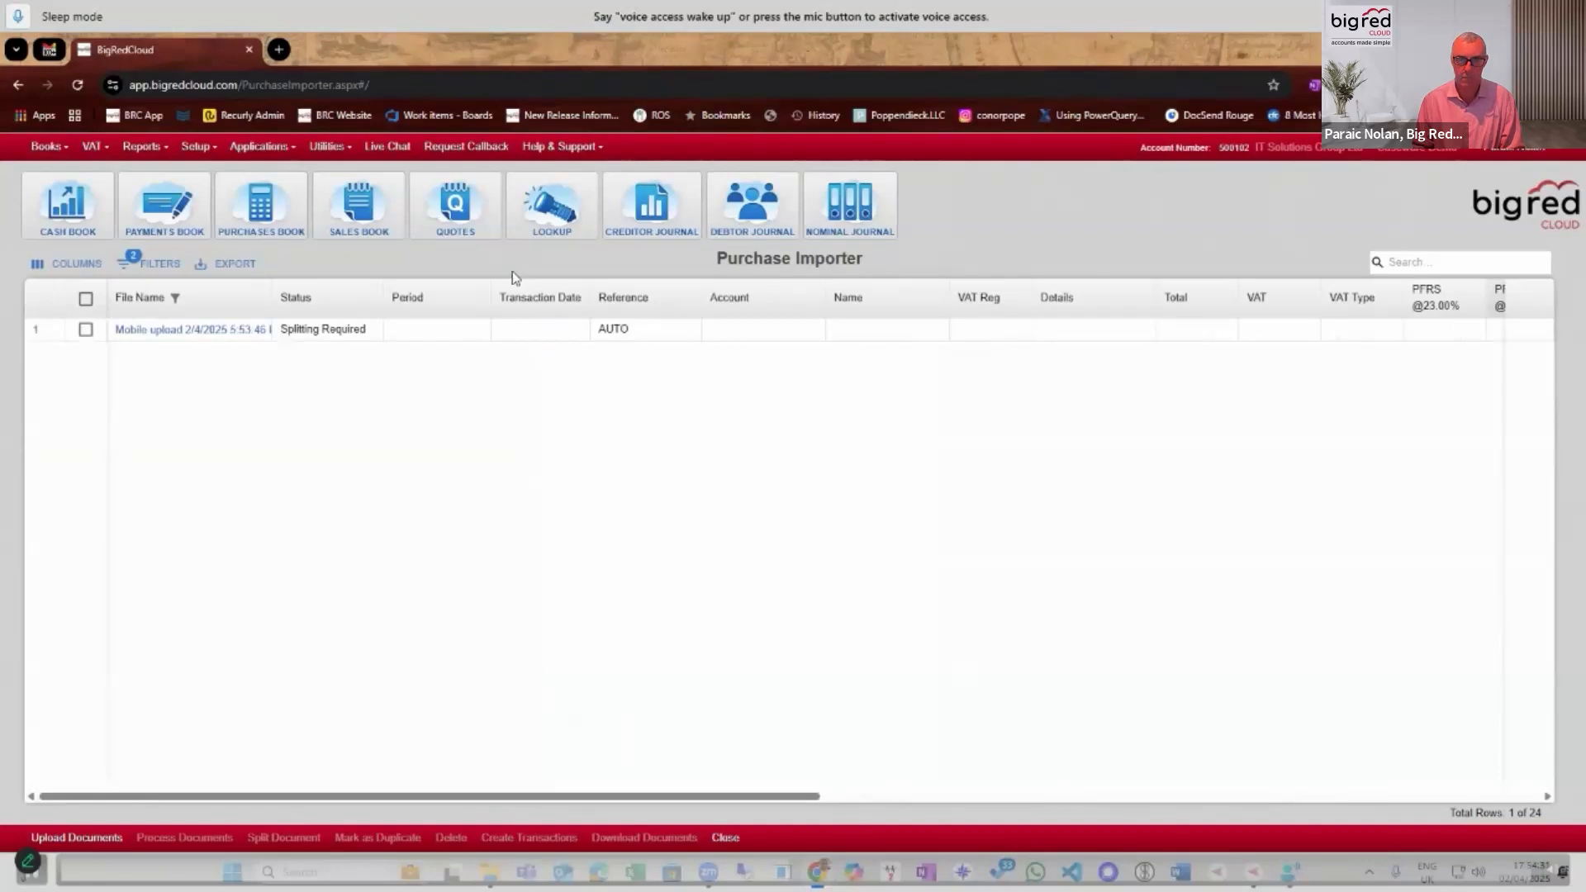
# Split the mobile upload document into three sub-files, one each for Page 1, Page 2 and Page 3.
pyautogui.click(306, 329)
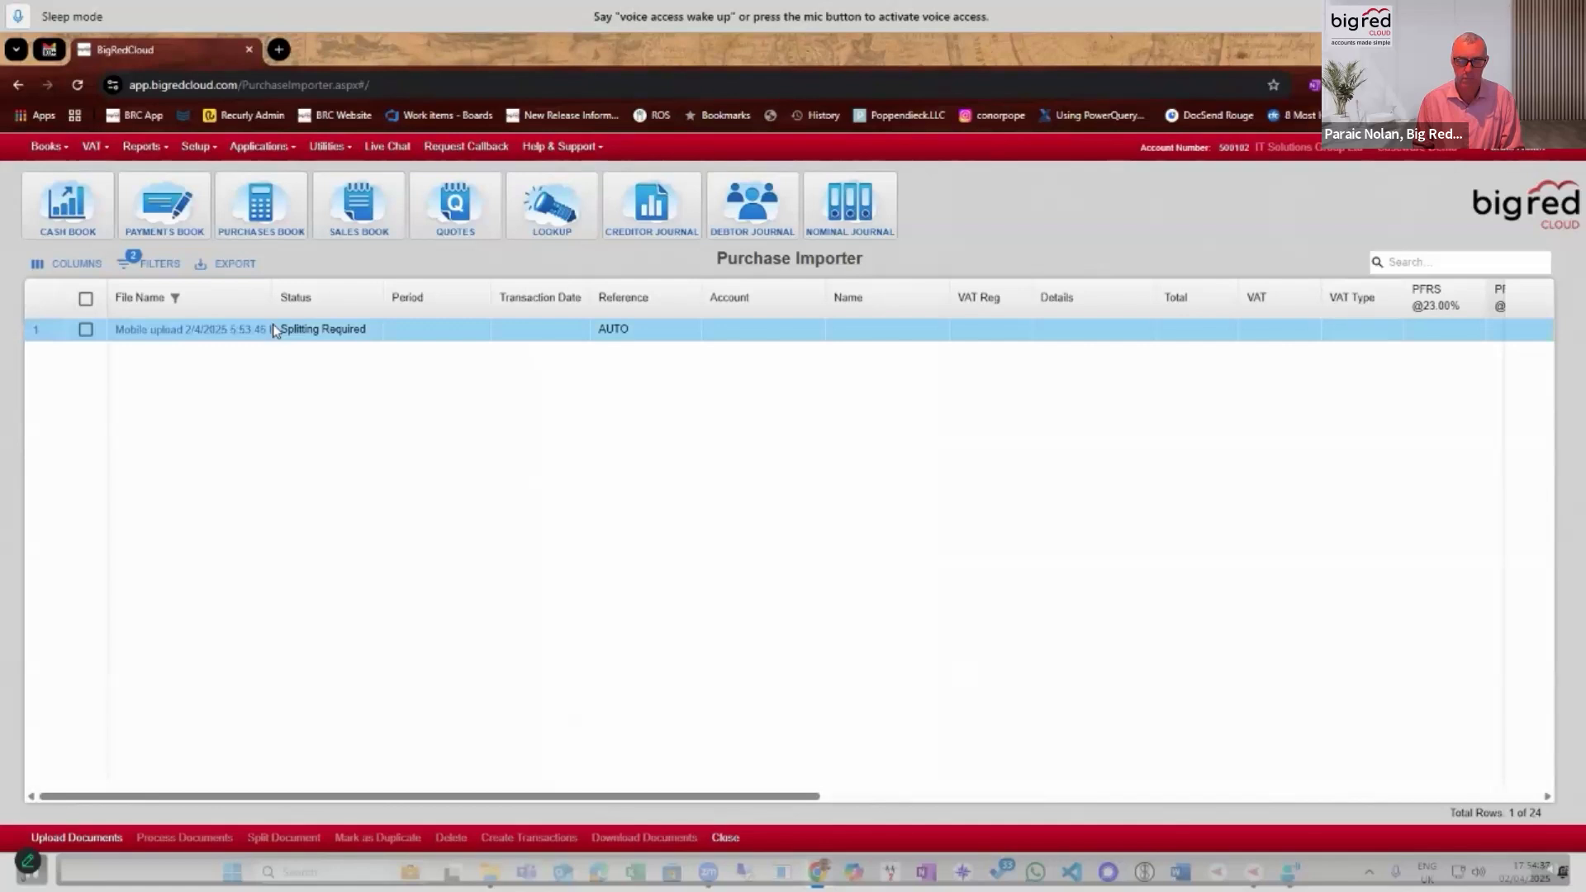
pyautogui.click(85, 329)
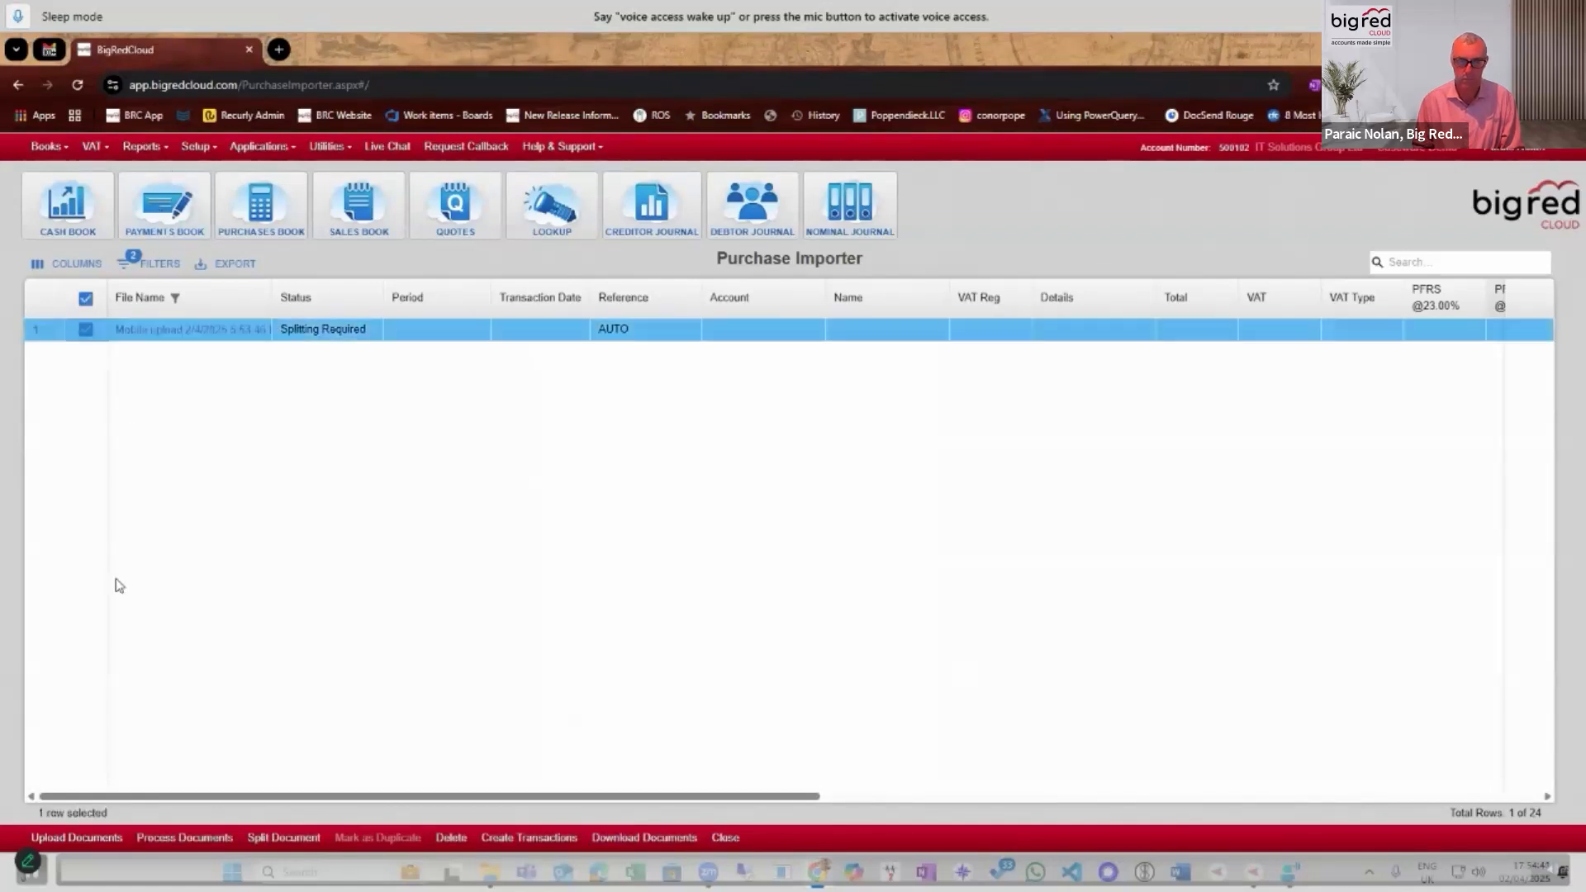
pyautogui.click(310, 839)
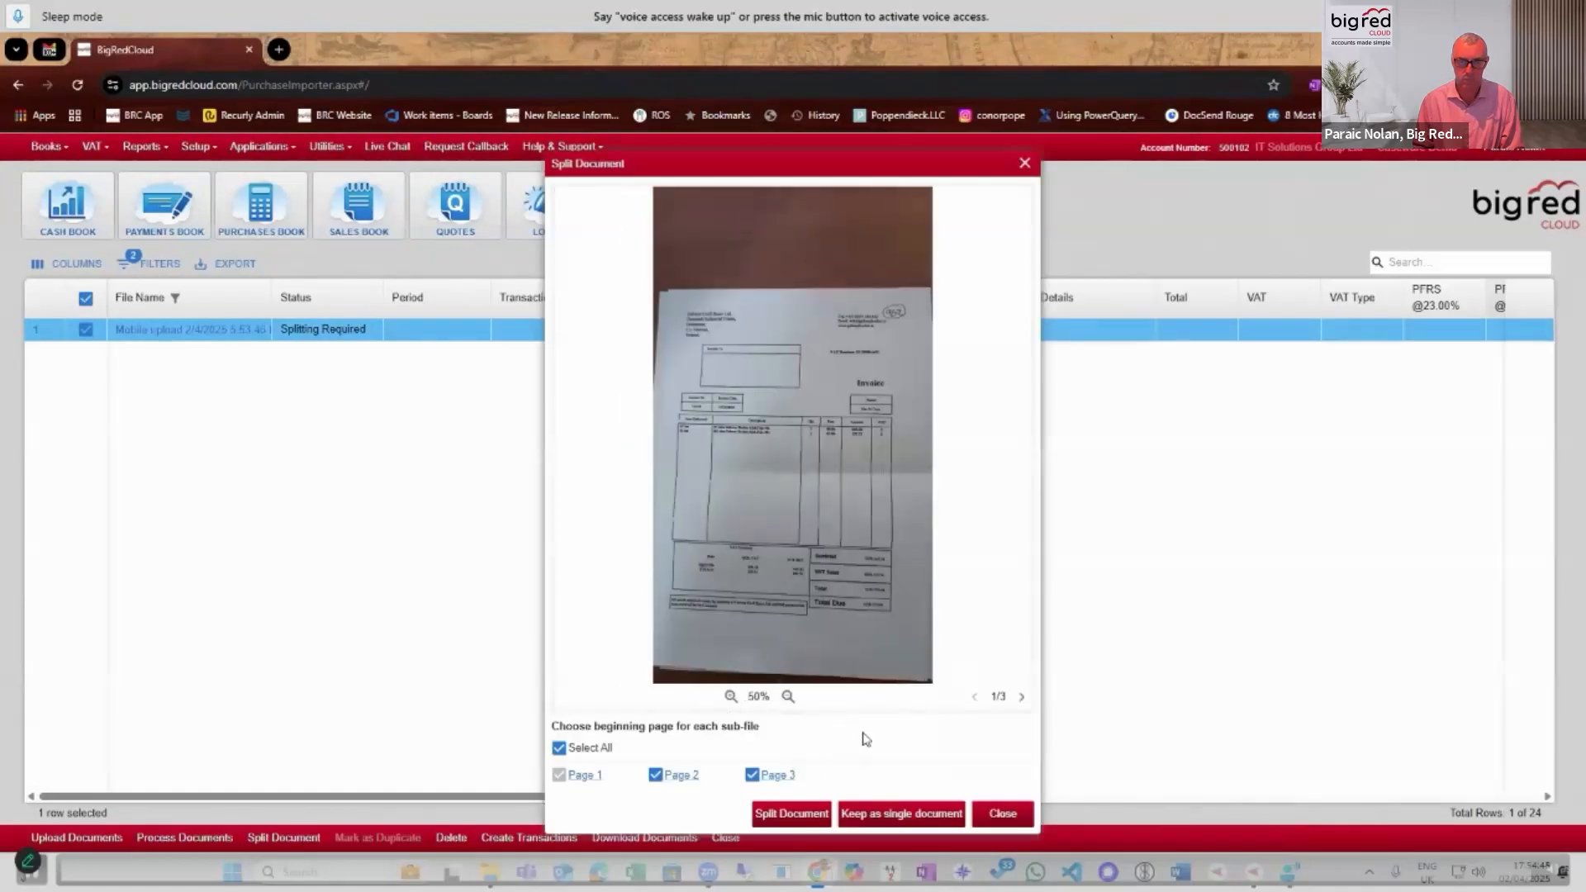
pyautogui.click(1021, 698)
pyautogui.click(1021, 698)
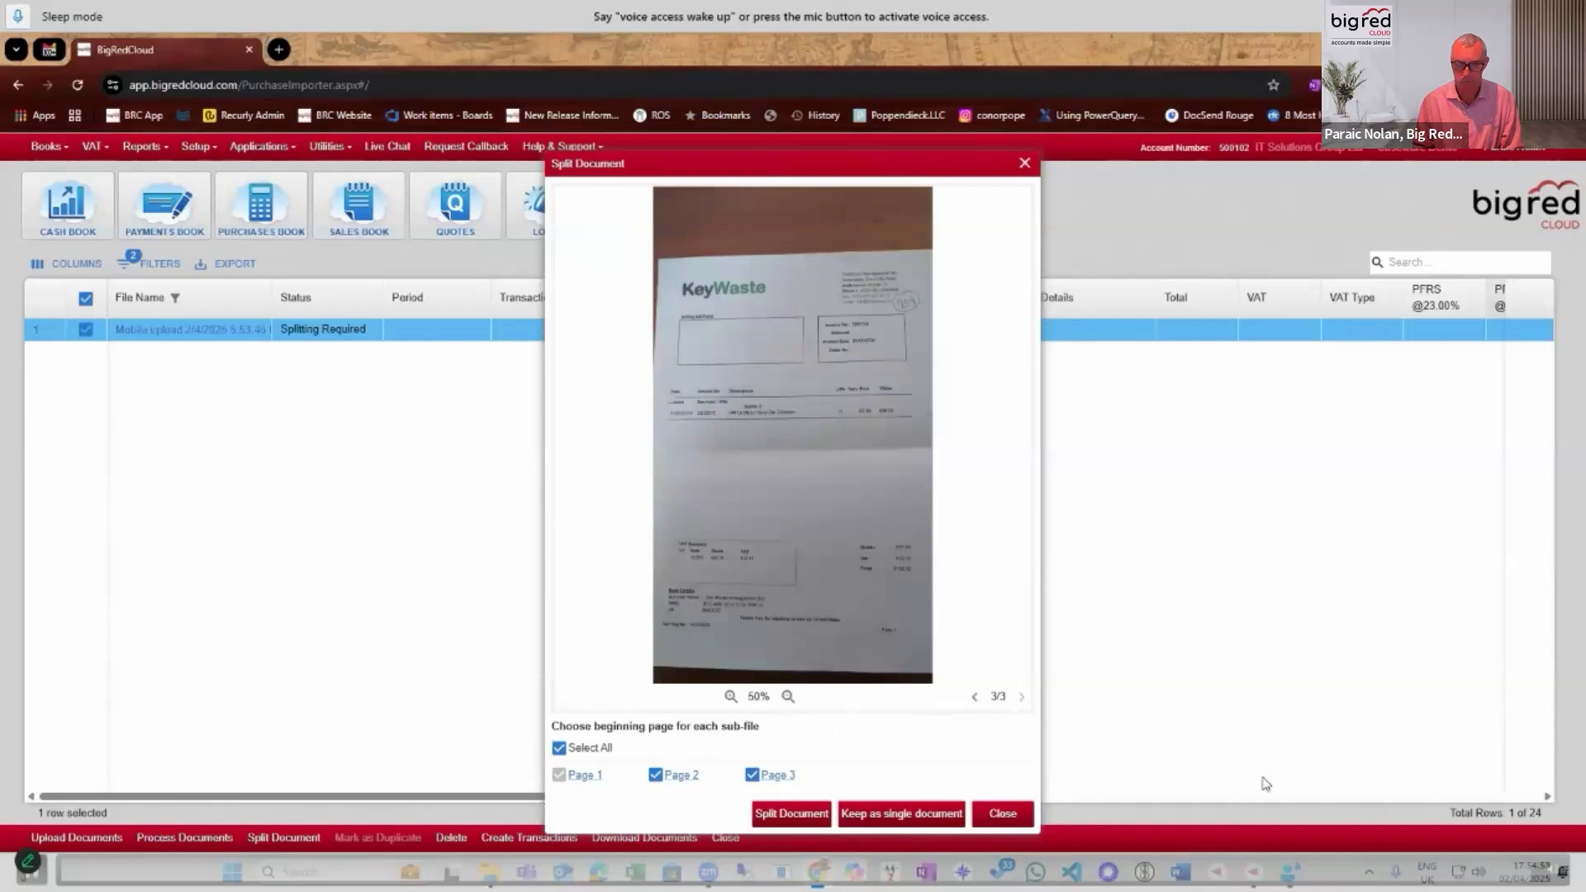
pyautogui.click(802, 817)
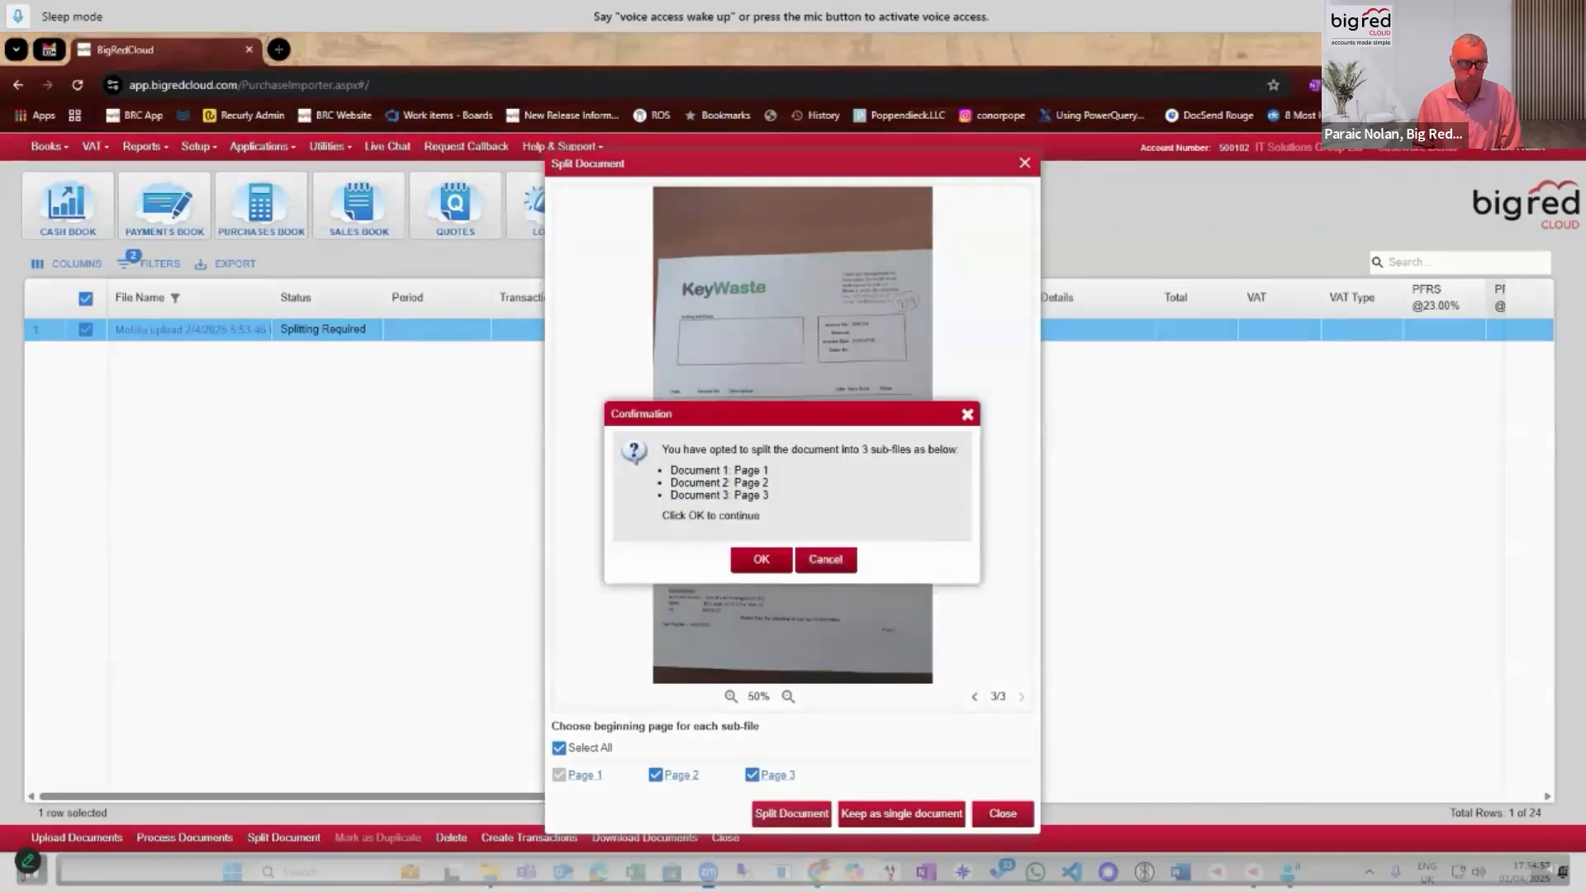
pyautogui.click(761, 562)
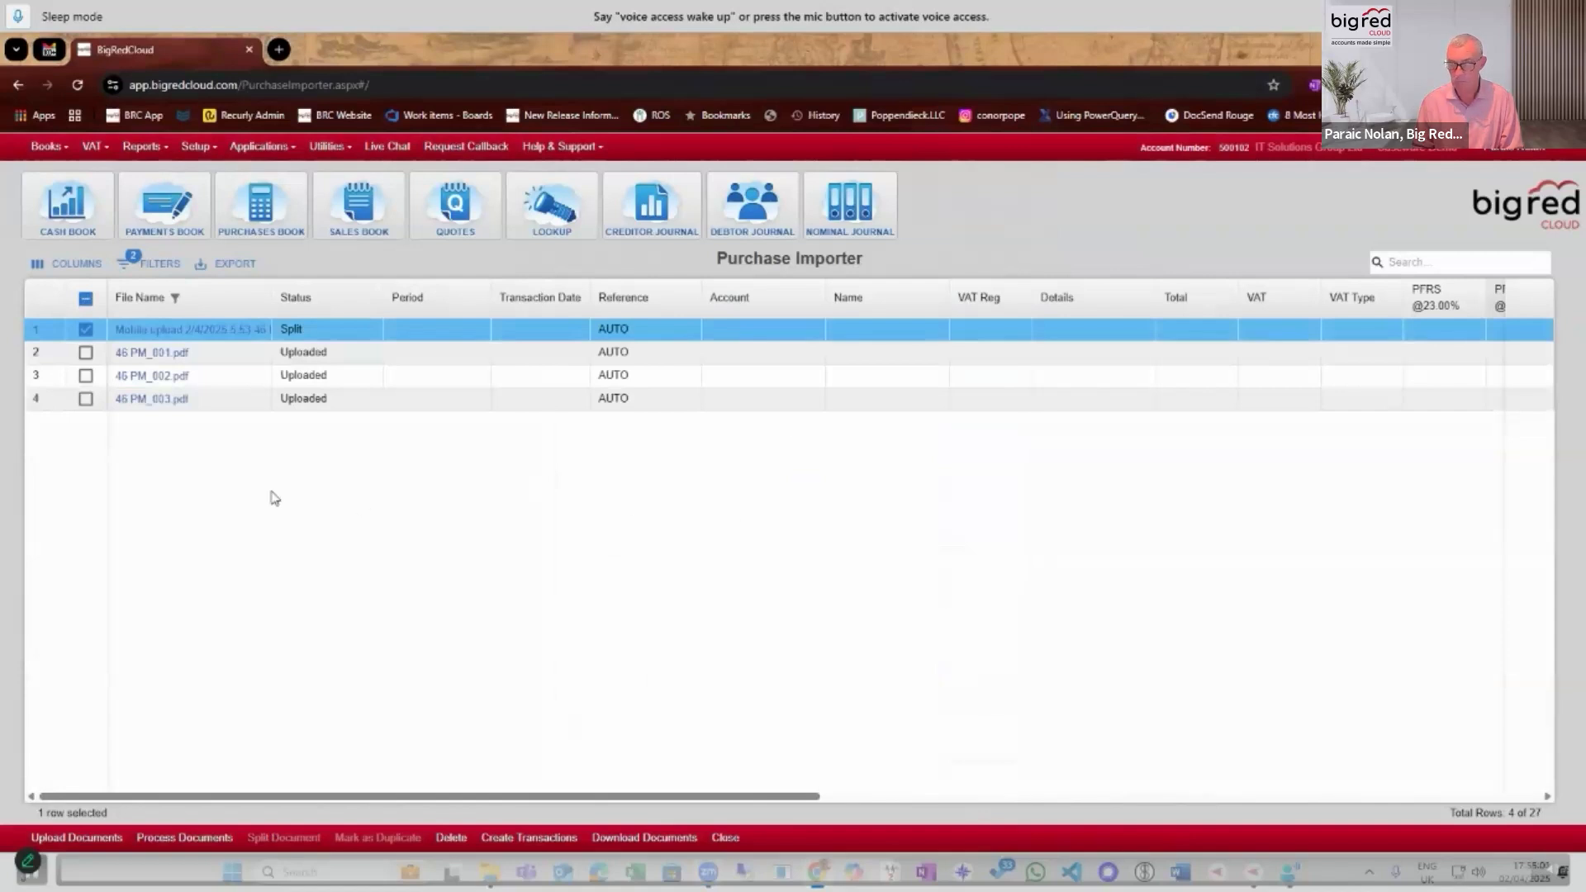
# Preview 46 PM_001.pdf and send only the three split files, 46 PM_001.pdf, 46 PM_002.pdf and 46 PM_003.pdf, for processing.
pyautogui.click(146, 355)
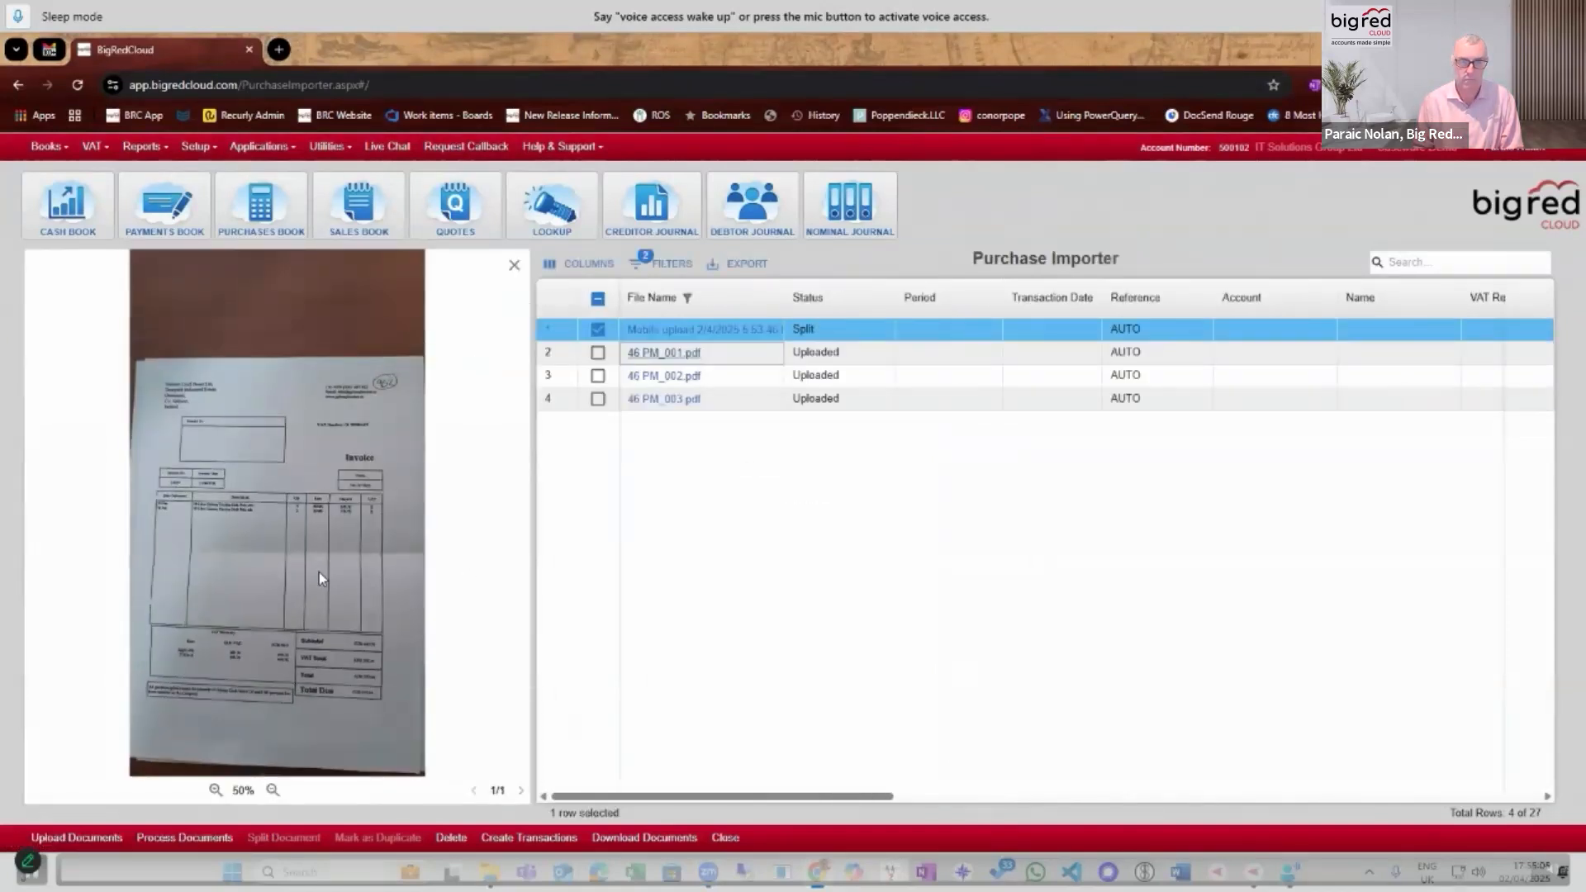
pyautogui.click(514, 269)
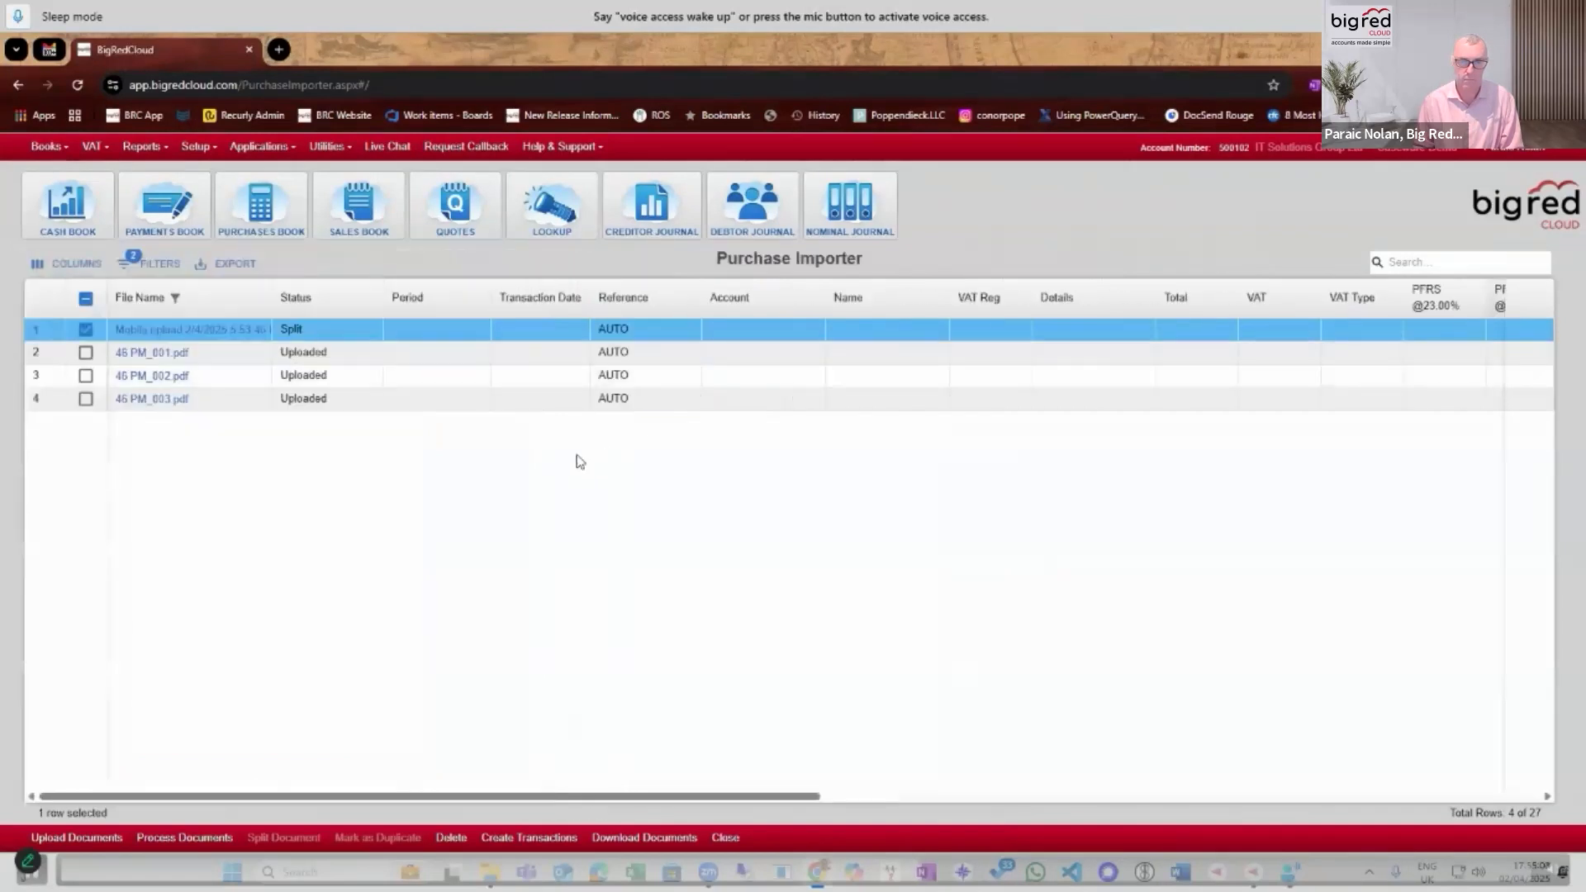
pyautogui.click(86, 330)
pyautogui.click(86, 352)
pyautogui.click(86, 377)
pyautogui.click(86, 399)
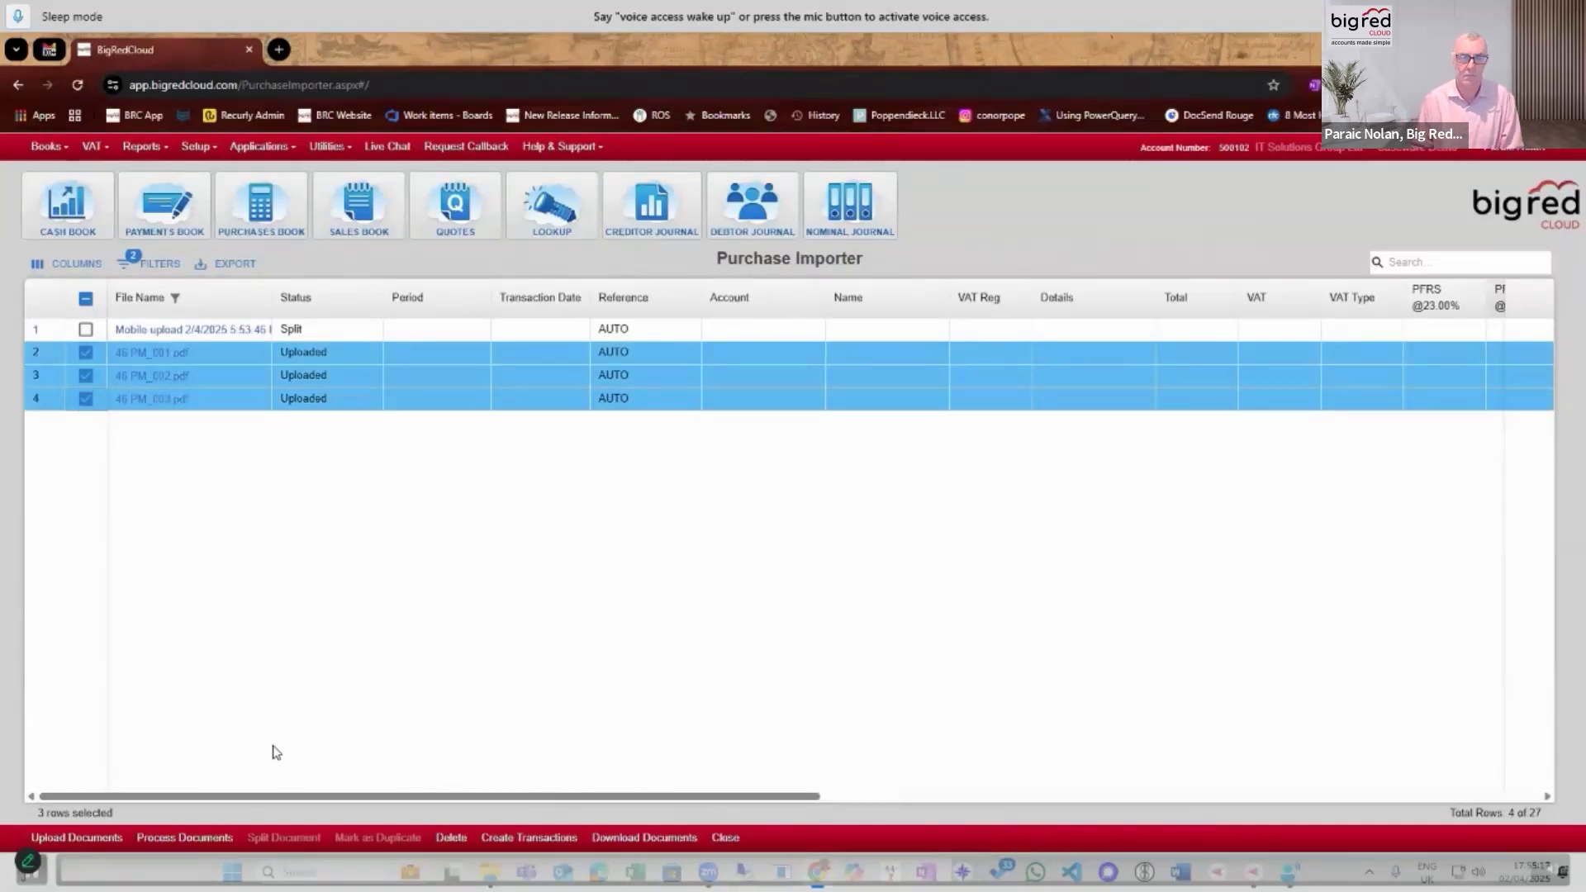
pyautogui.click(194, 838)
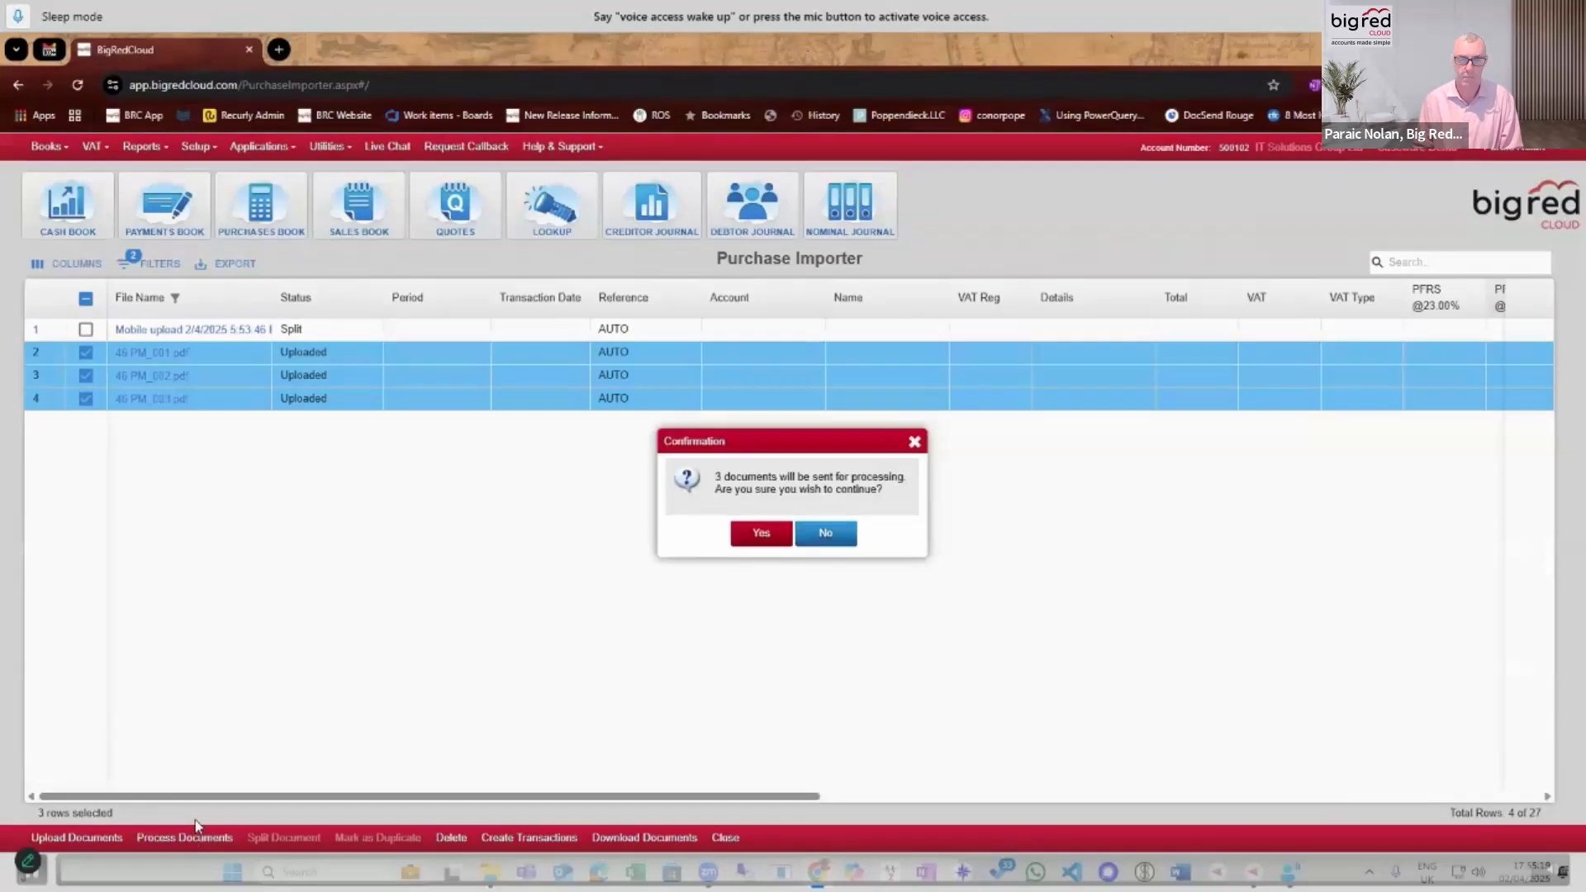
pyautogui.click(748, 537)
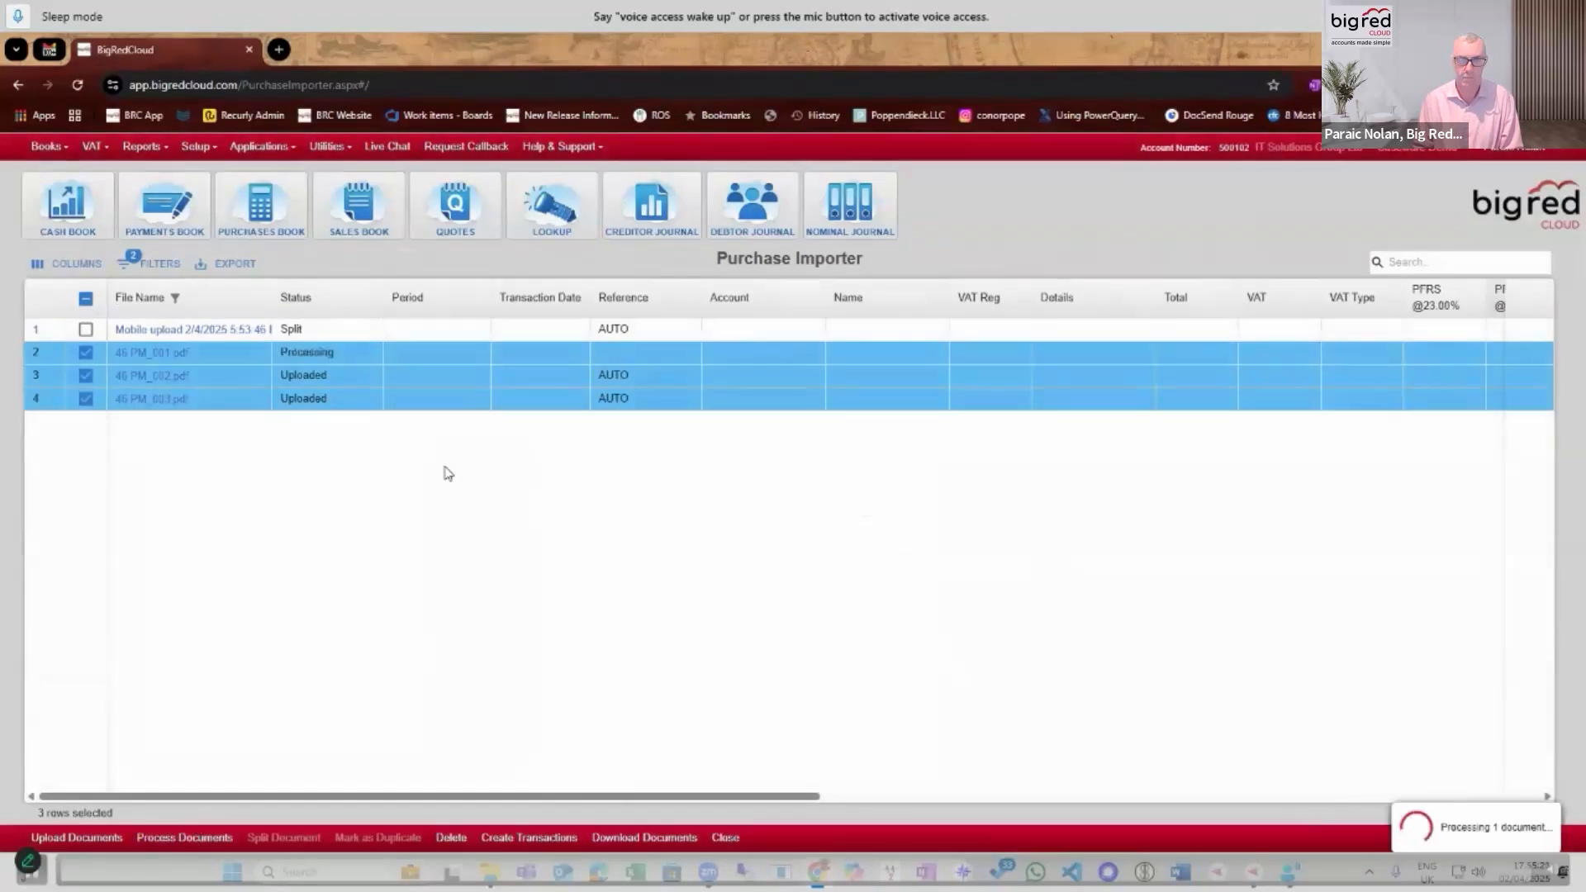
# Search the supplier lookup for "KEY".
pyautogui.click(557, 223)
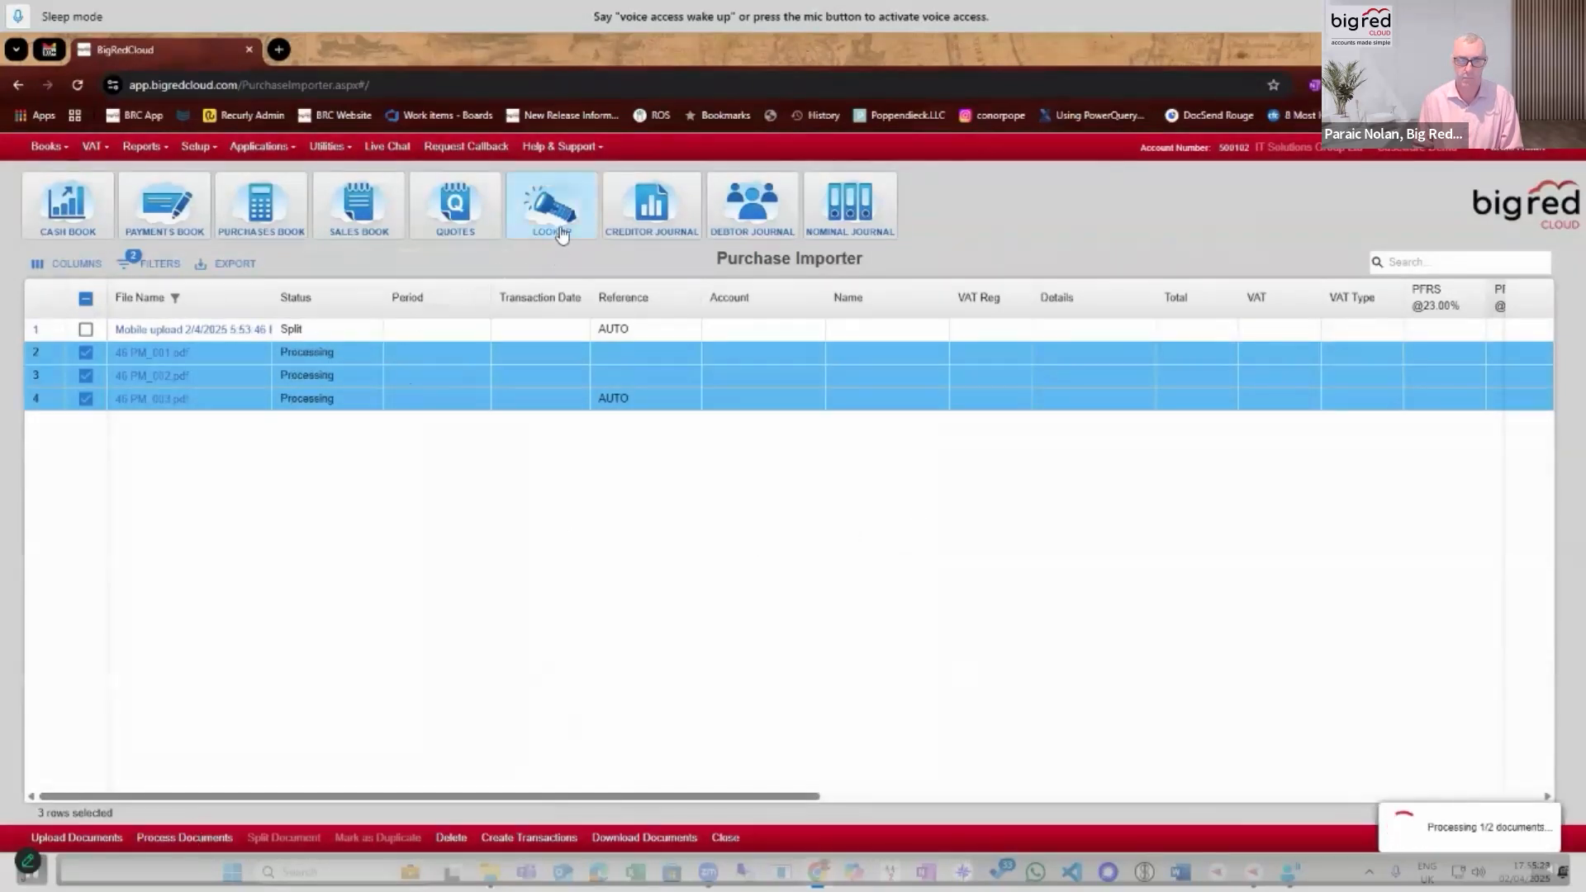
pyautogui.click(1057, 732)
pyautogui.write('KEY')
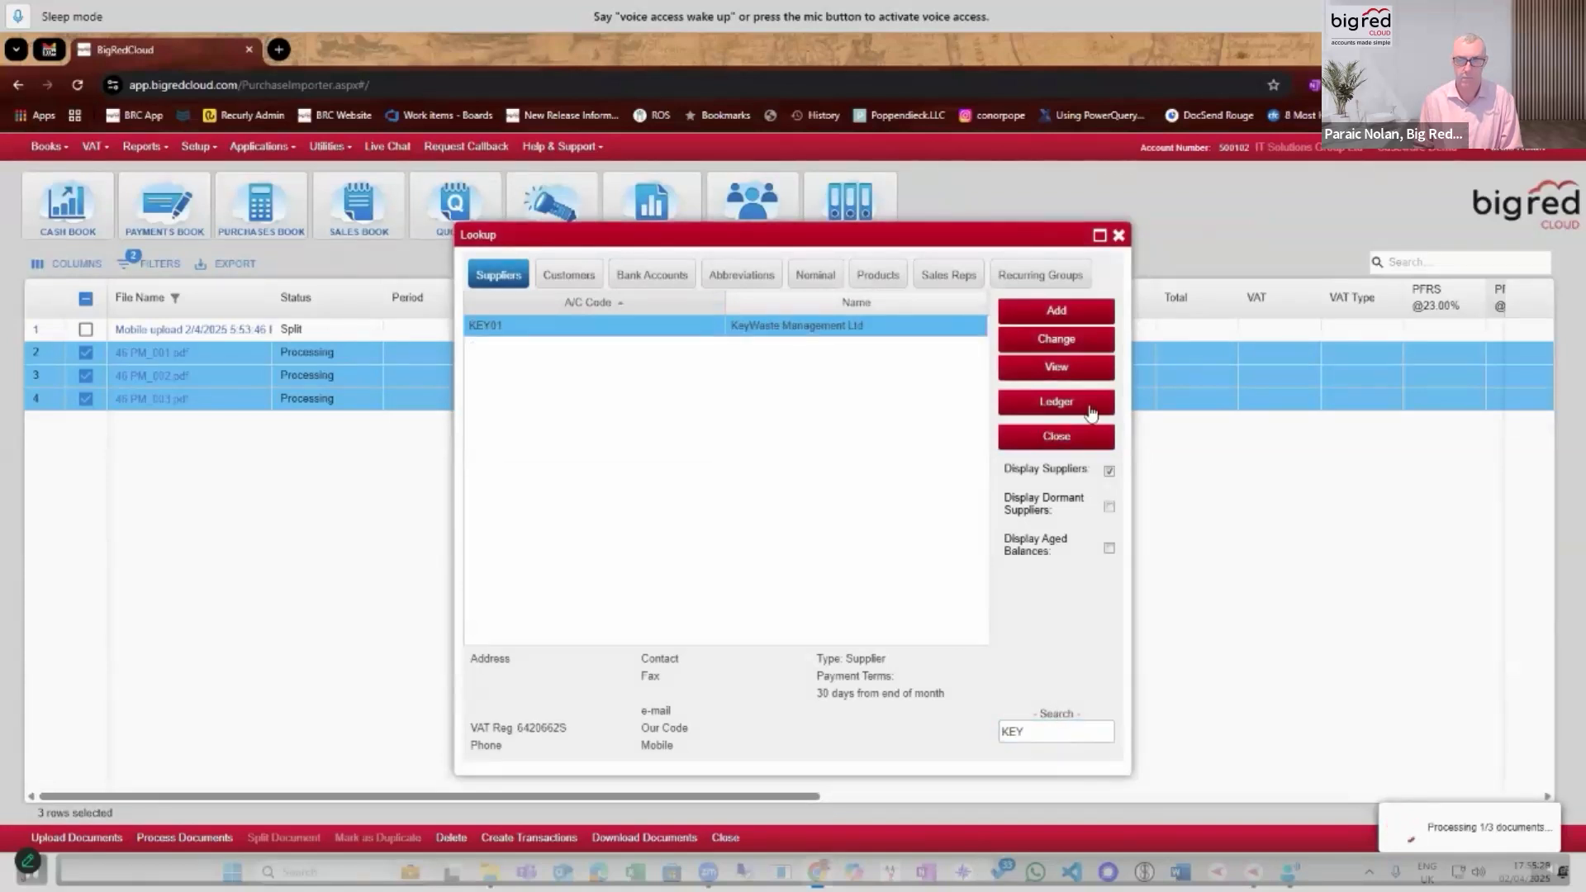
# Review the default Purchase Importer settings in the KeyWaste Management Ltd supplier record and close it without changes.
pyautogui.click(1057, 338)
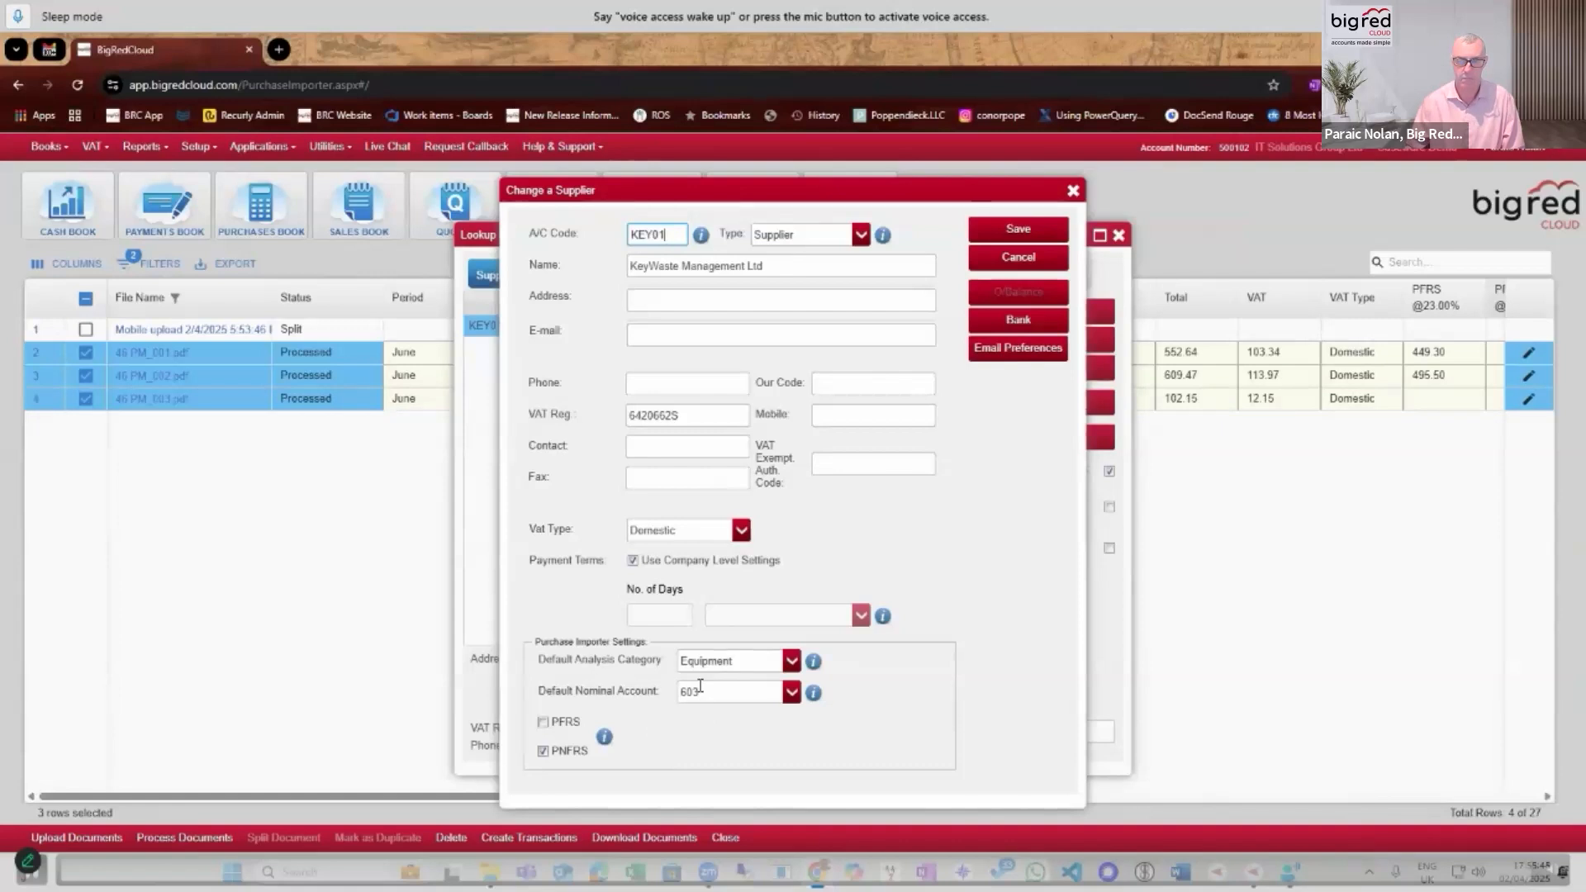
pyautogui.click(1072, 193)
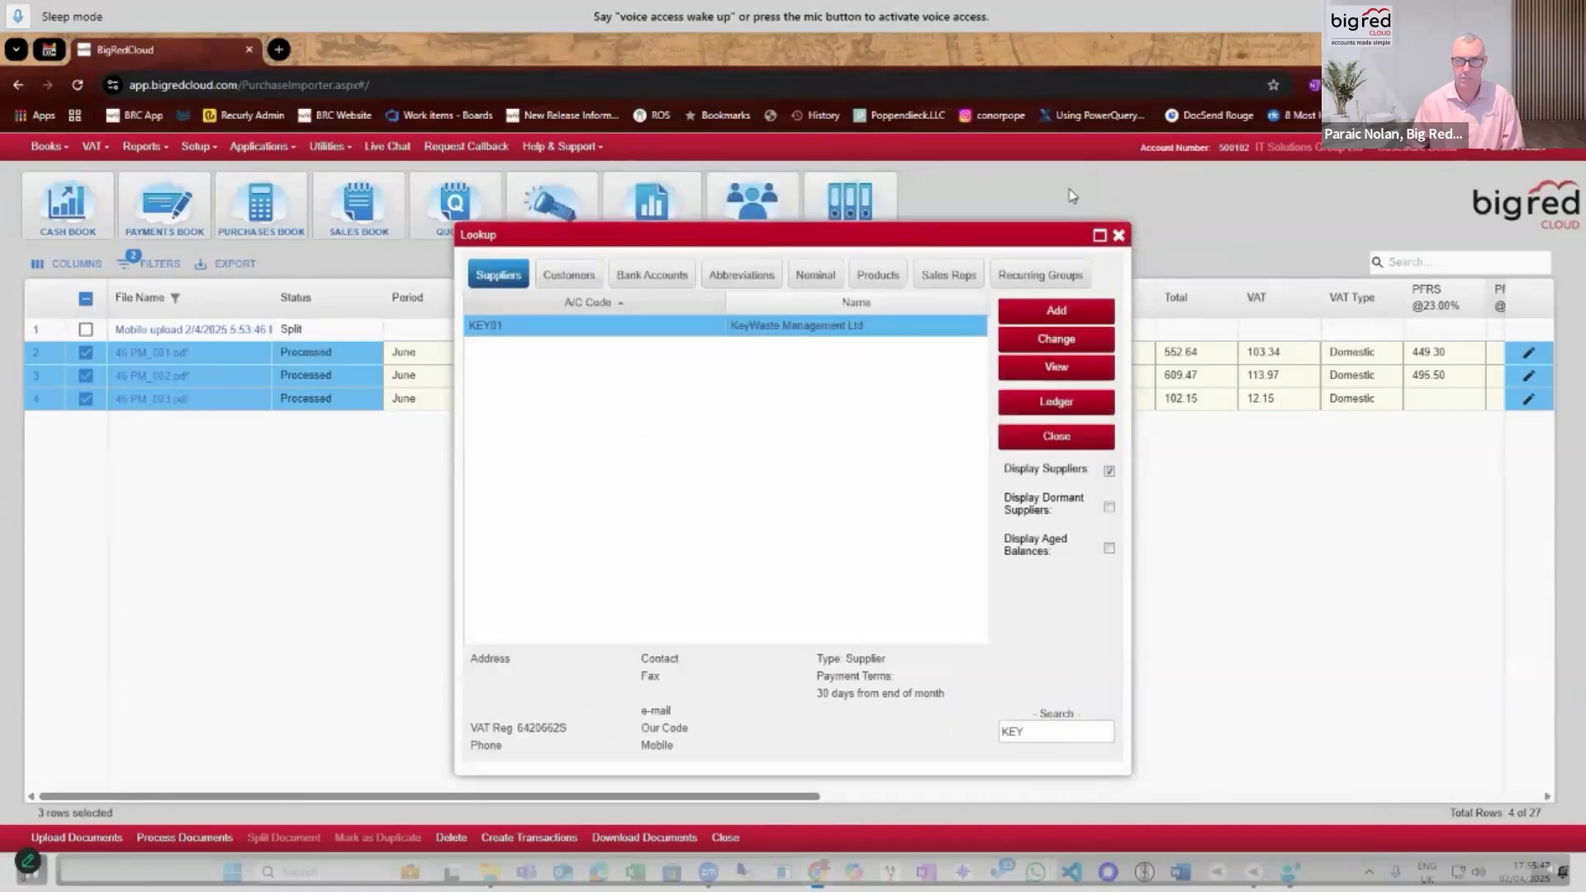
# Search the supplier lookup for "CAR", review the Purchase Importer settings of O'Haras Carlow Brewing Company, and close the lookup.
pyautogui.moveTo(1046, 730); pyautogui.dragTo(988, 733)
pyautogui.write('CAR')
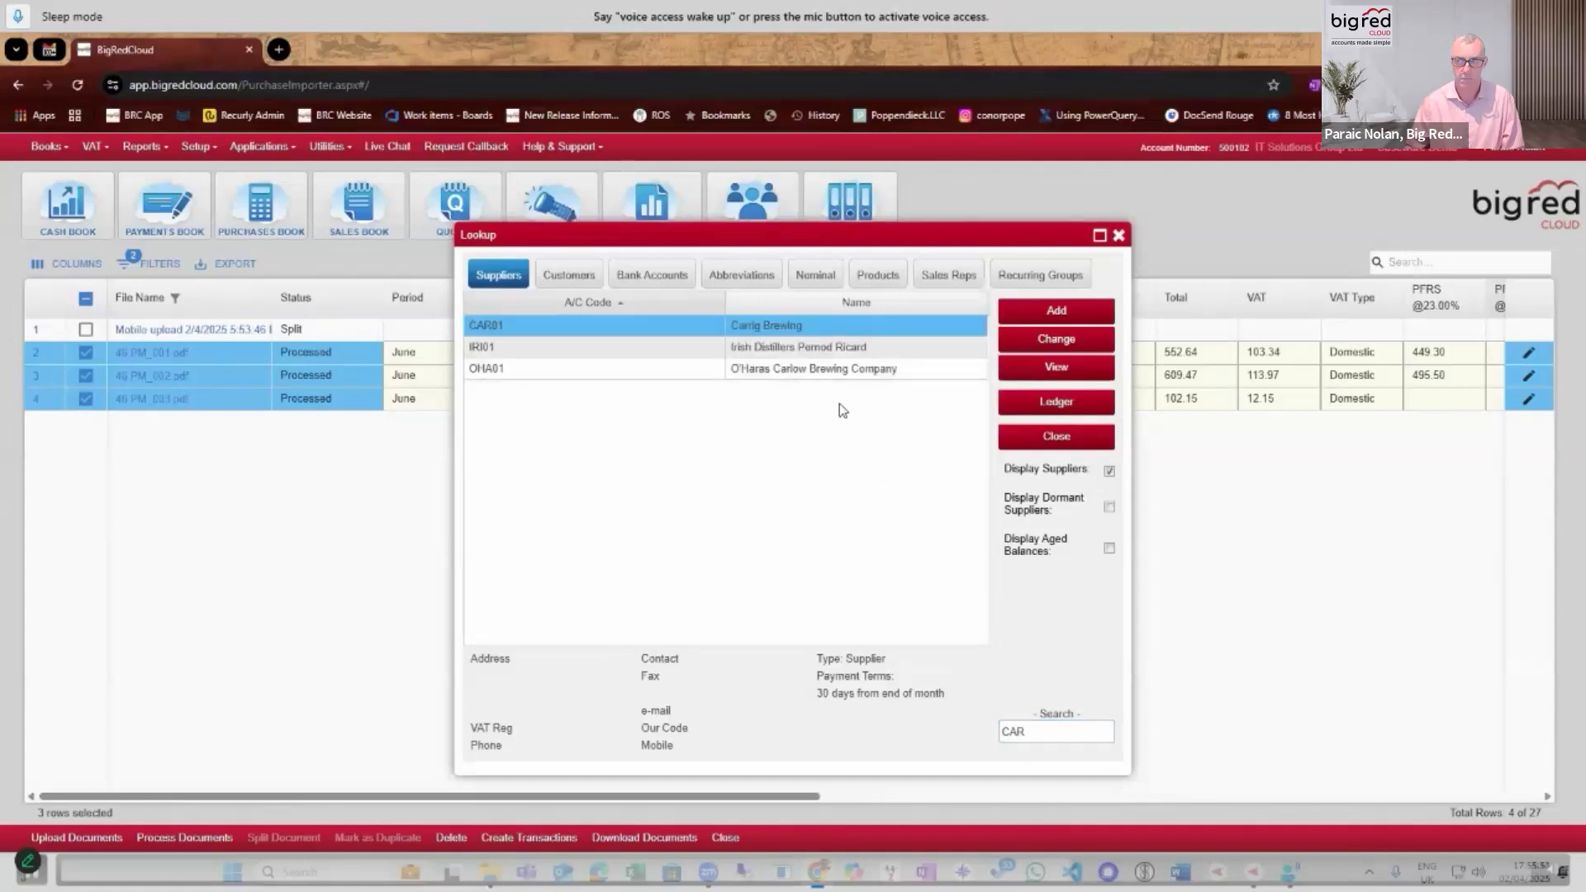
pyautogui.click(840, 370)
pyautogui.click(1051, 339)
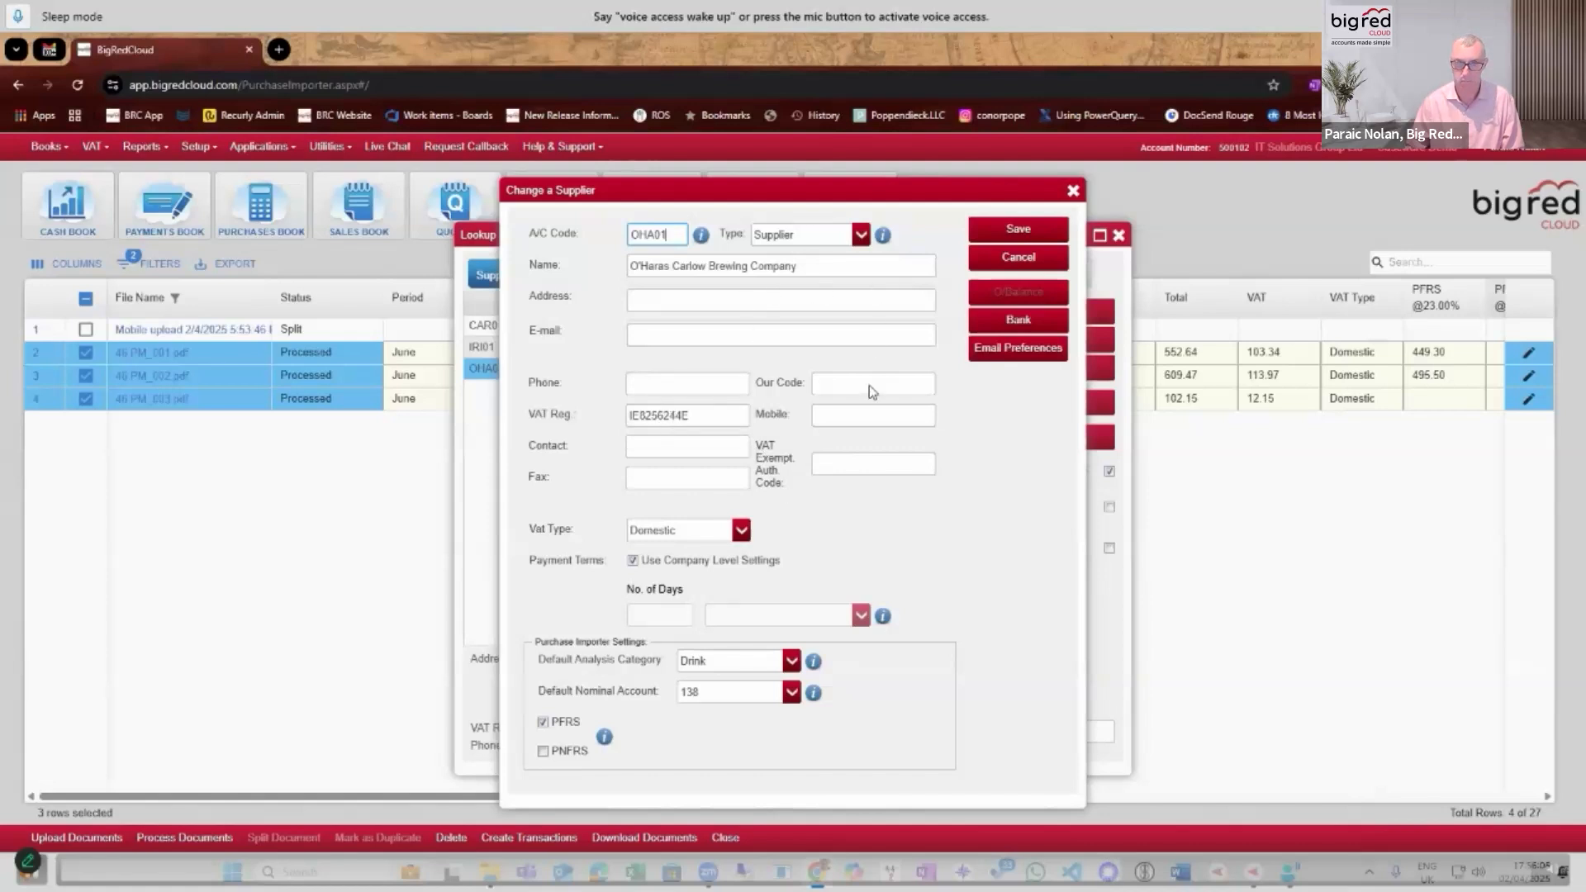
pyautogui.click(1073, 195)
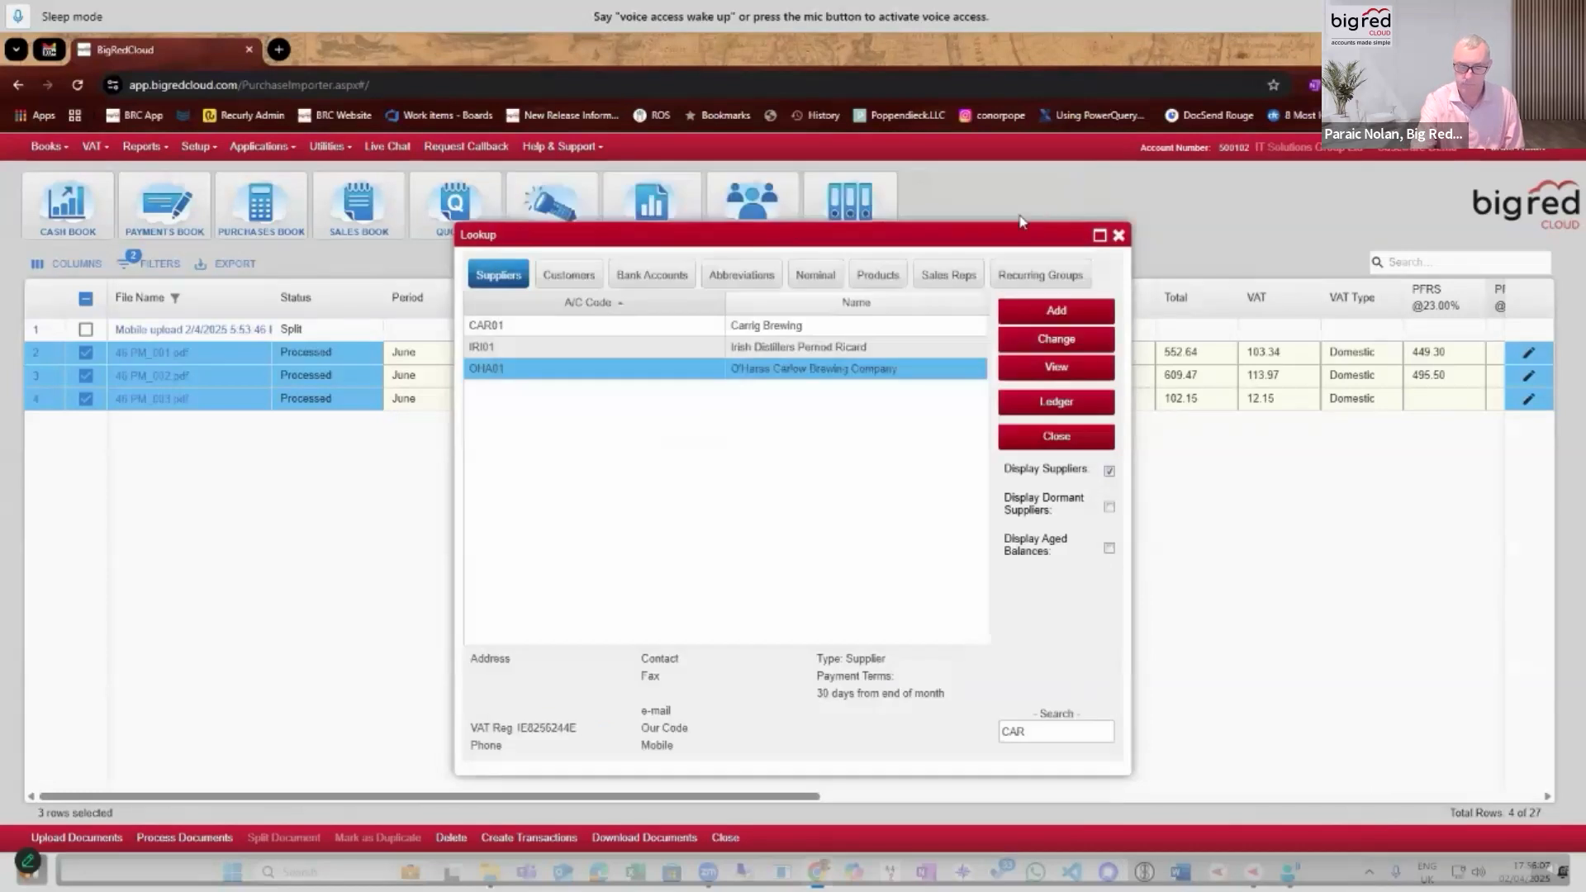
pyautogui.click(1066, 442)
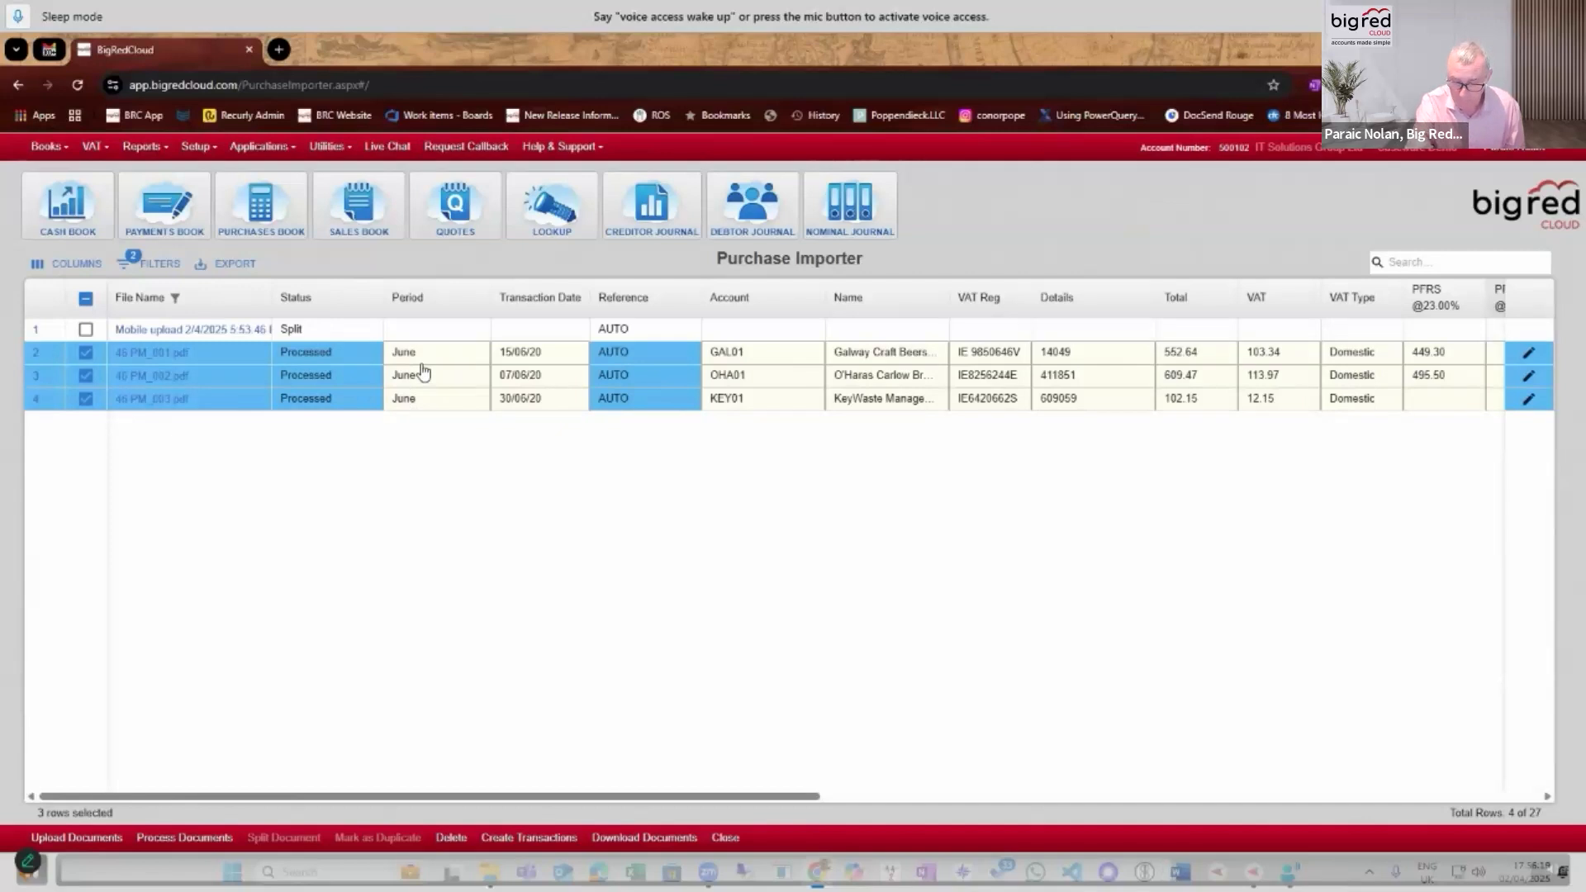
# Look through the remaining columns of the processed invoices and widen the Upload Method column to fit its contents.
pyautogui.moveTo(545, 798); pyautogui.dragTo(937, 808)
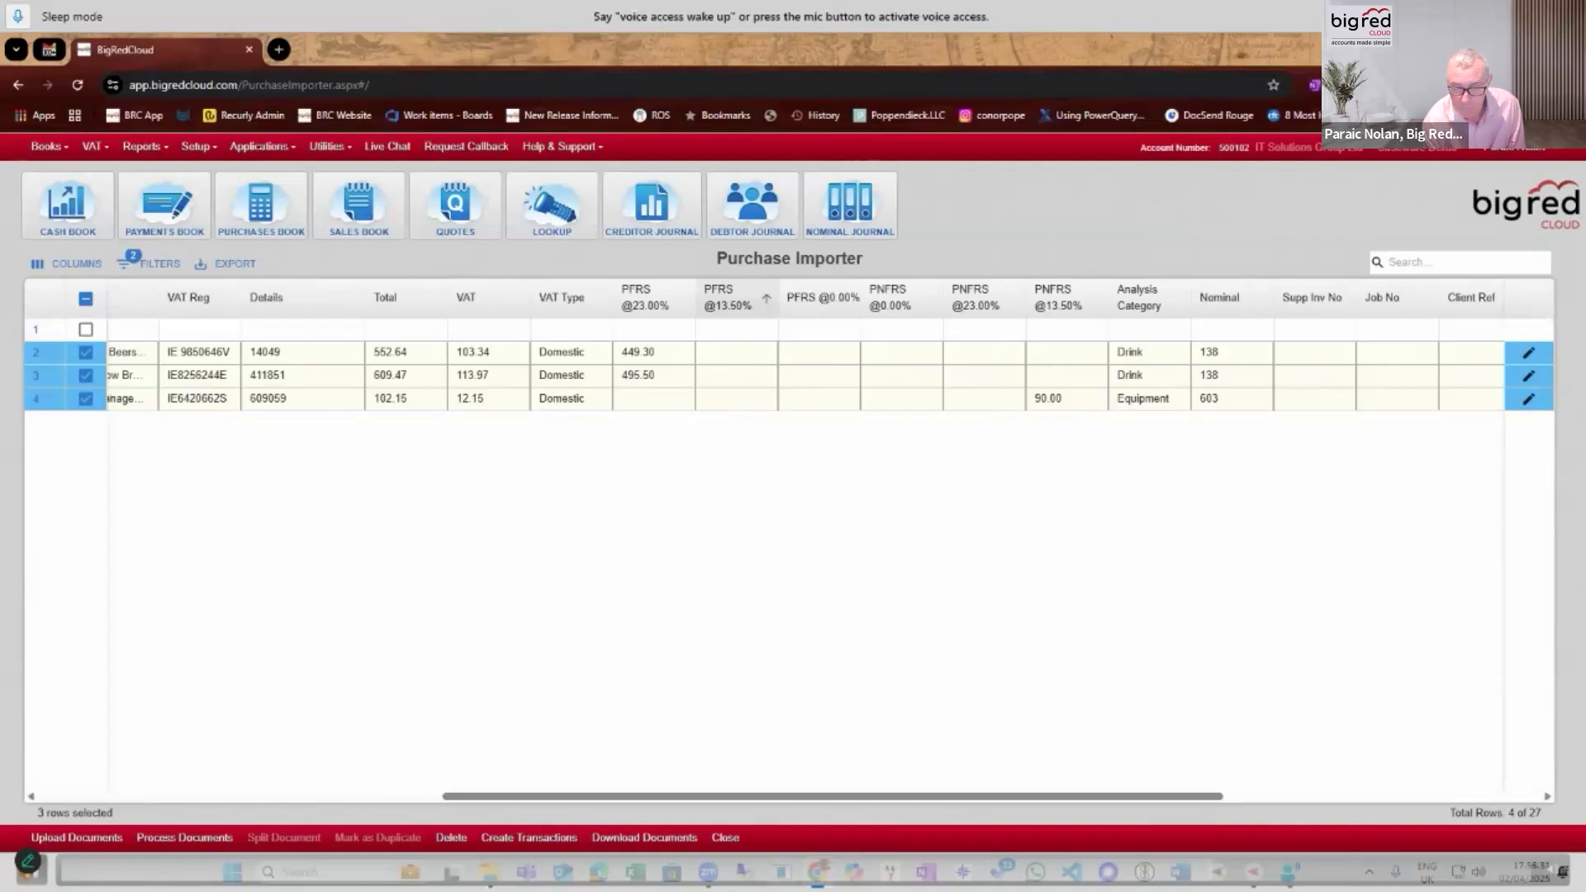
pyautogui.click(1231, 796)
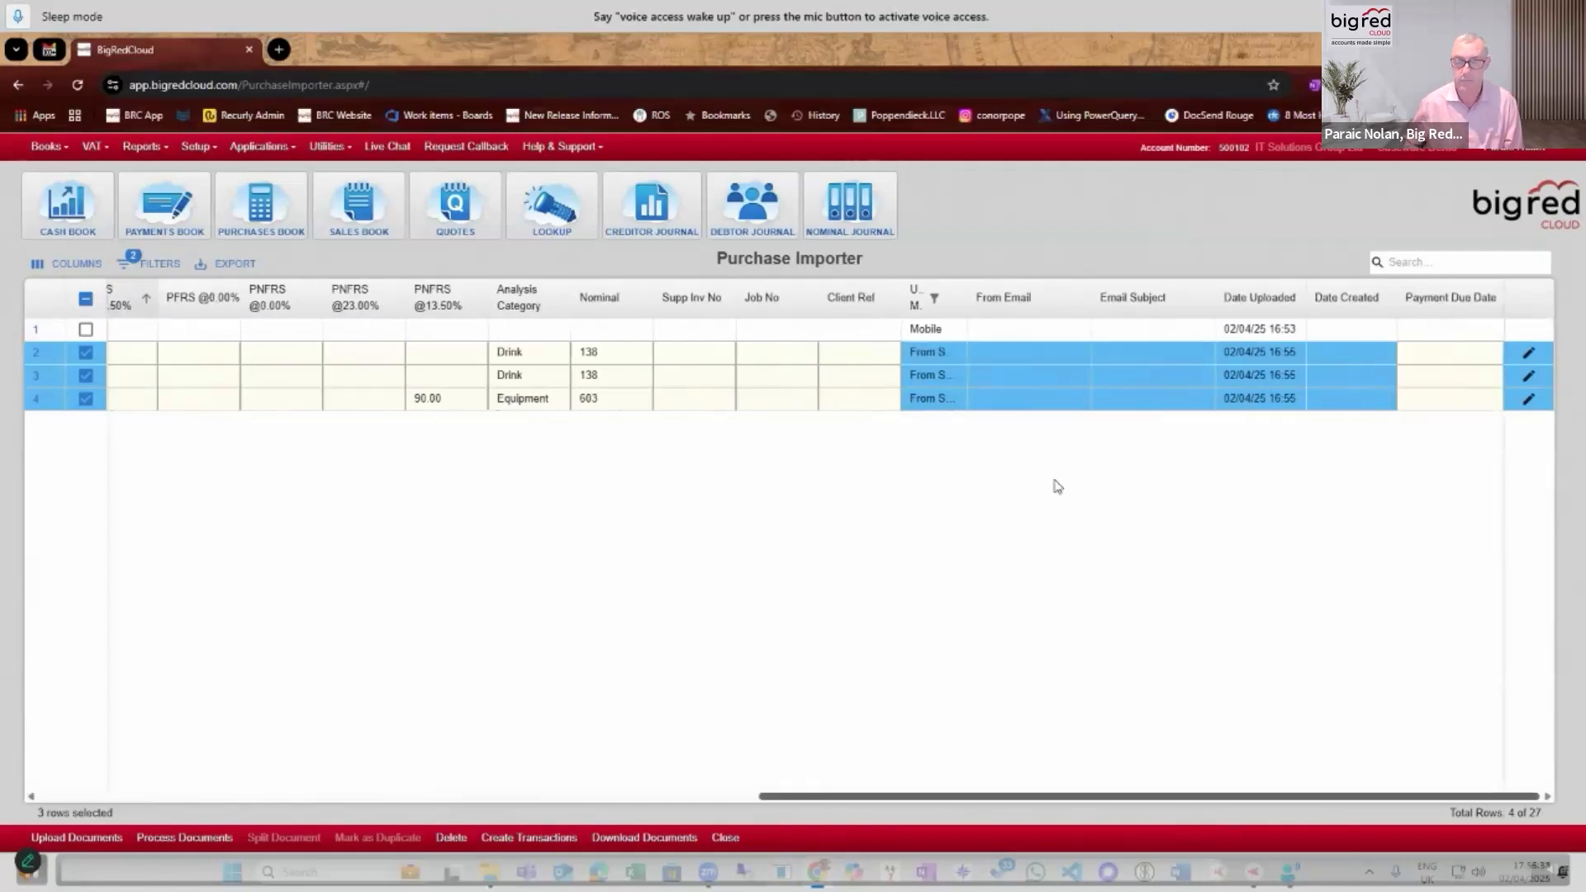
pyautogui.doubleClick(967, 299)
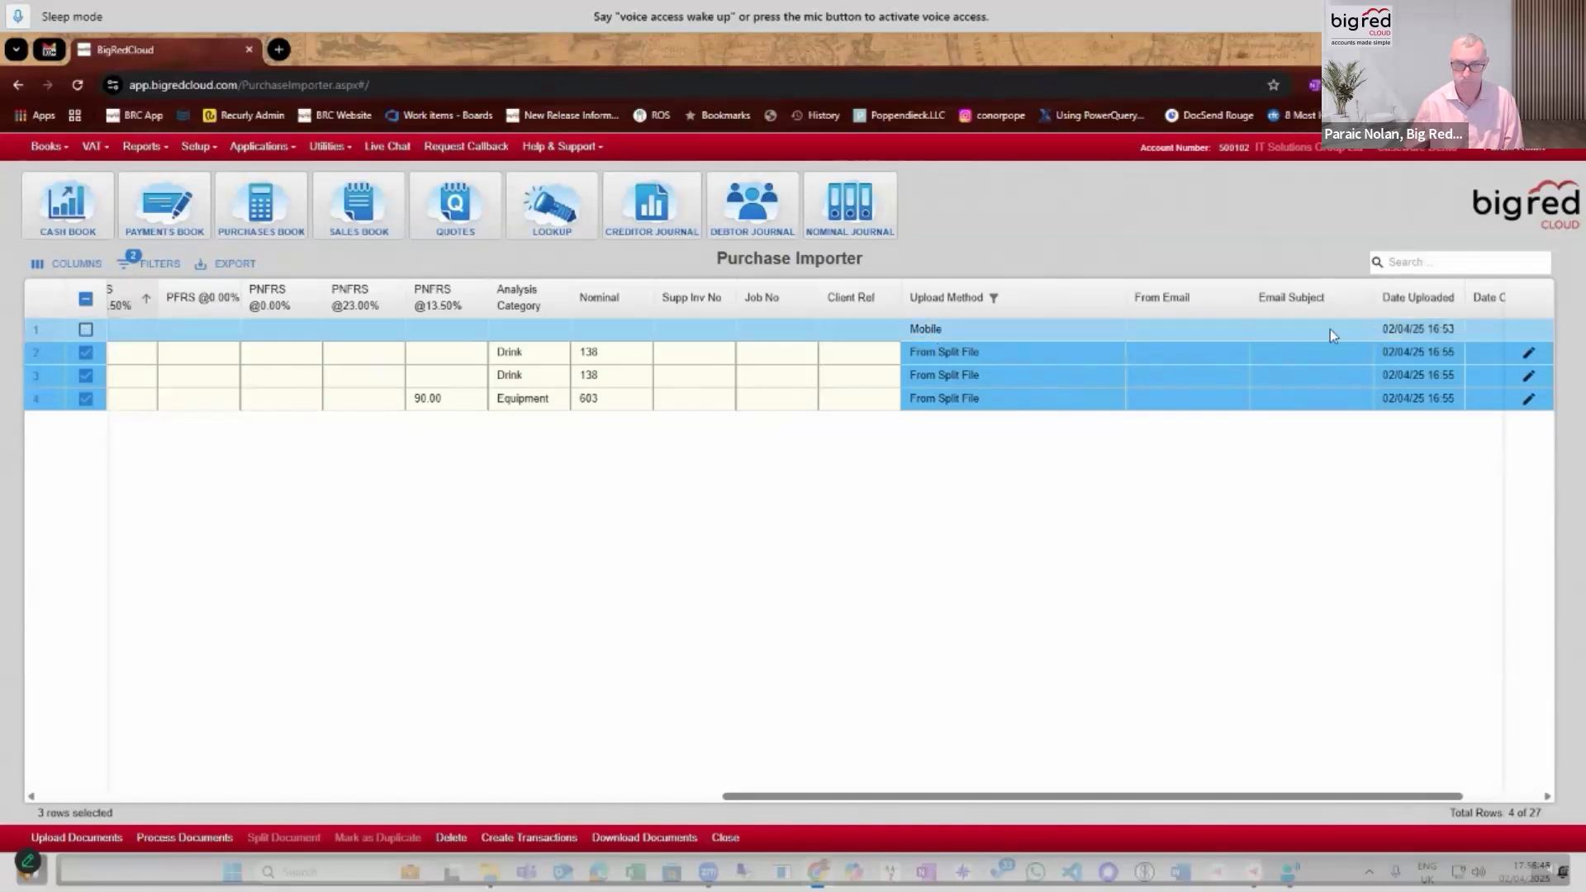
# Create purchase transactions from the three selected split invoices and dismiss the message.
pyautogui.moveTo(1111, 798); pyautogui.dragTo(361, 805)
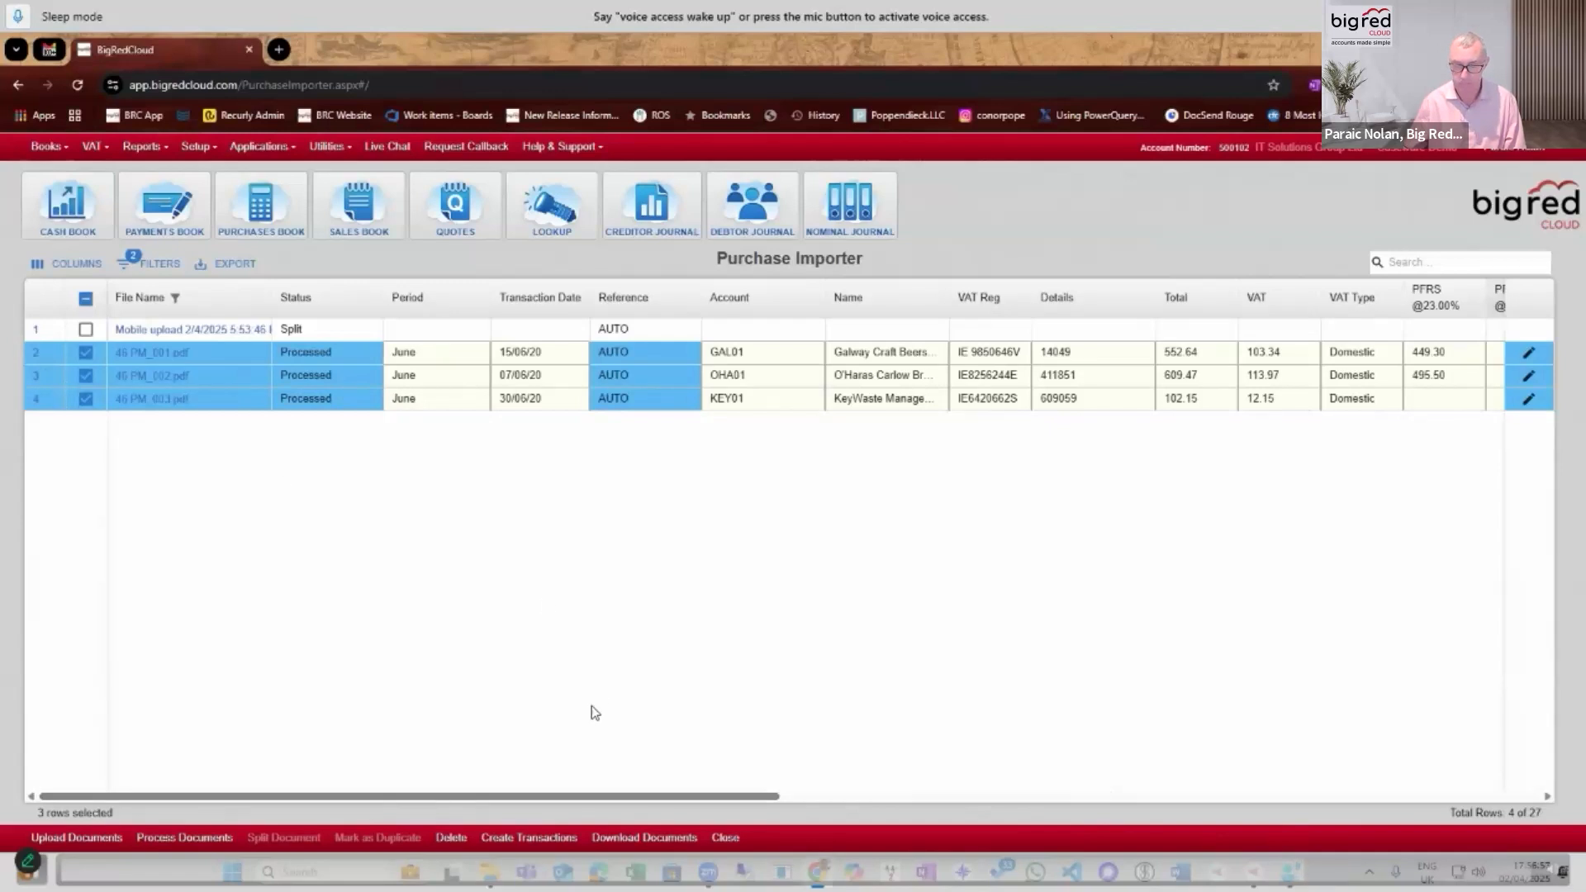
pyautogui.click(520, 839)
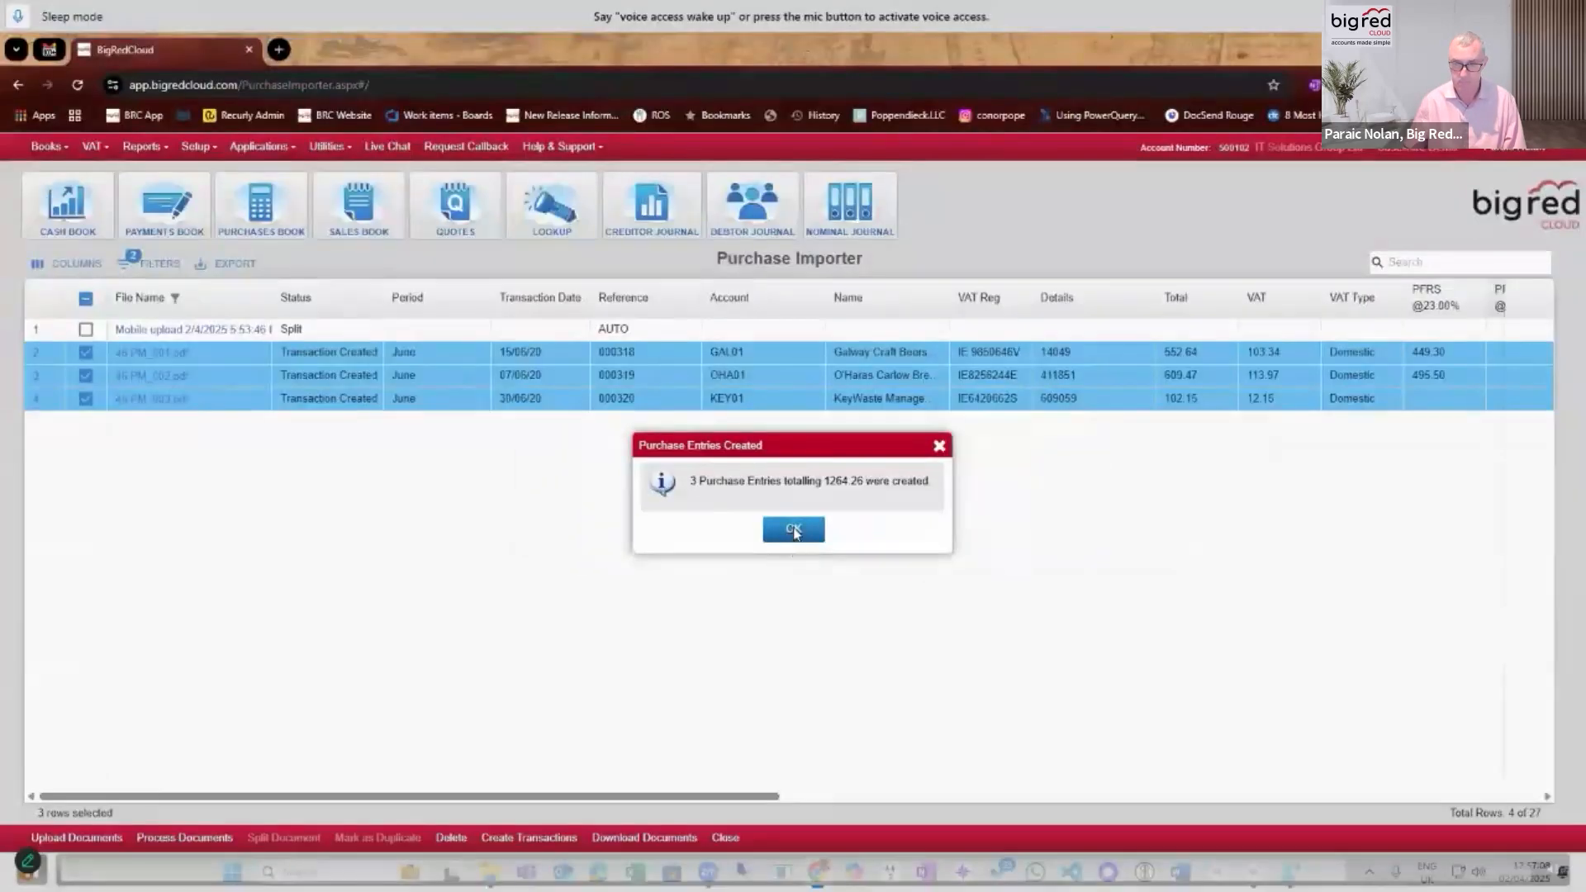
pyautogui.click(793, 529)
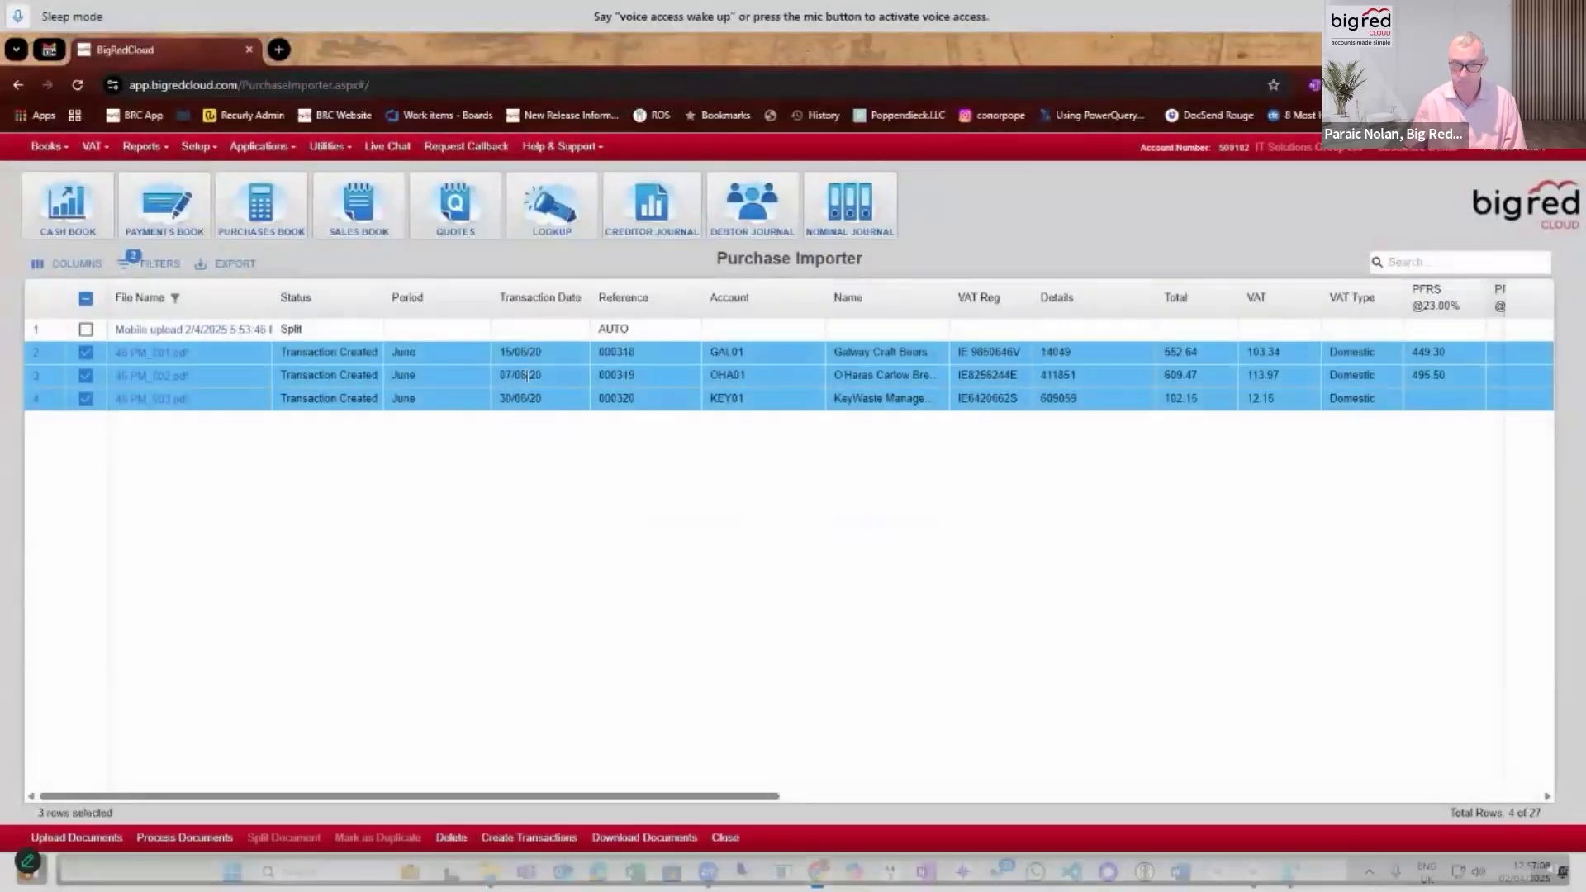
# Open the June purchases book and view the O'Haras Carlow Brewing Company entry.
pyautogui.click(281, 228)
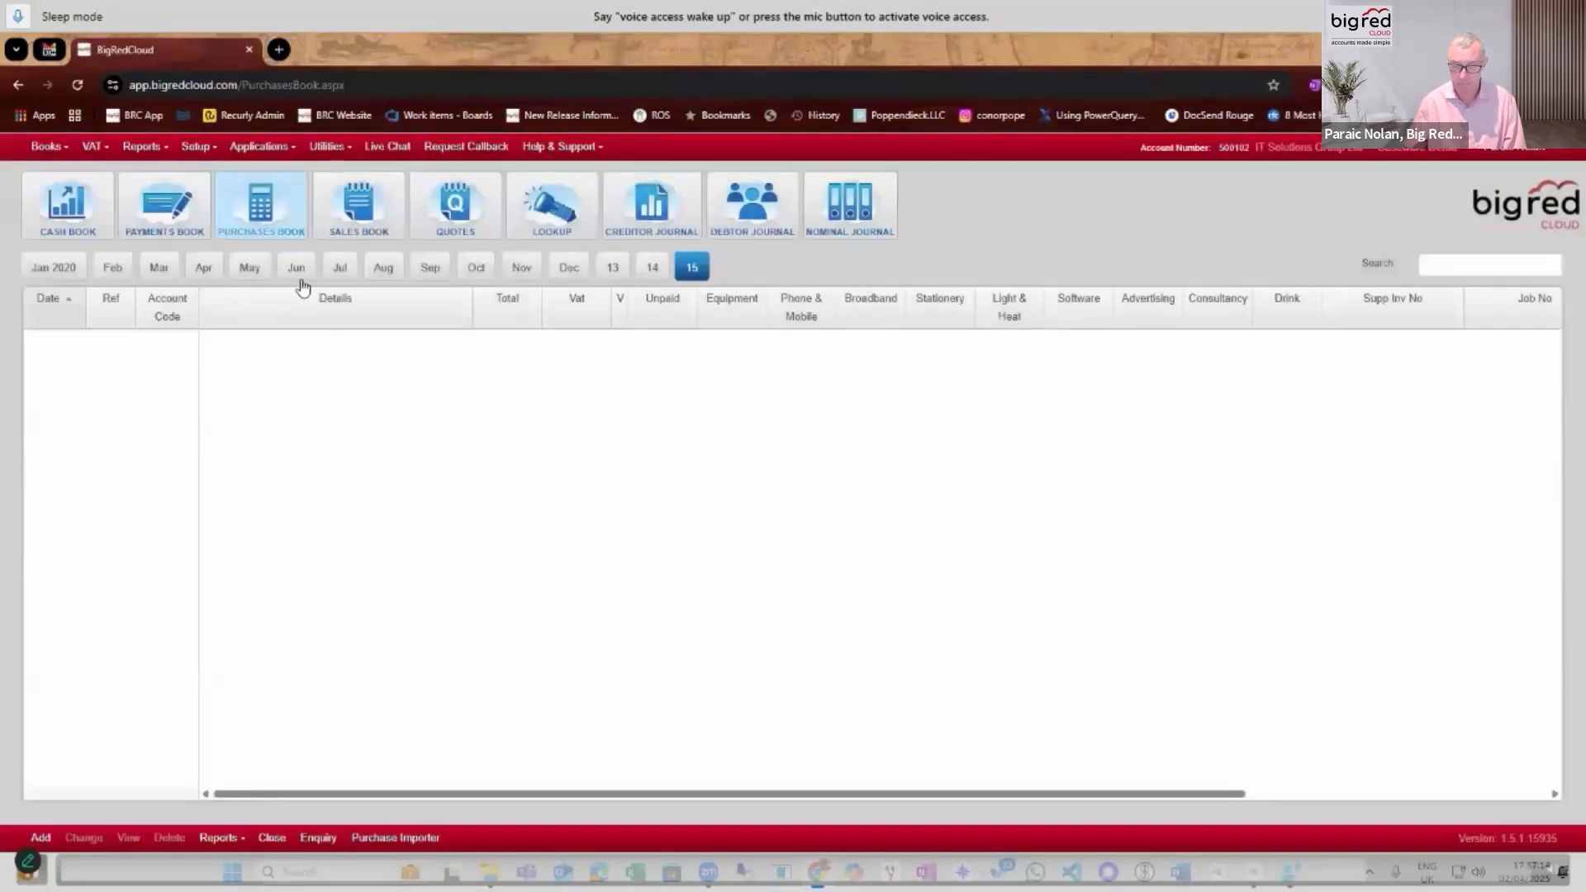
pyautogui.click(299, 276)
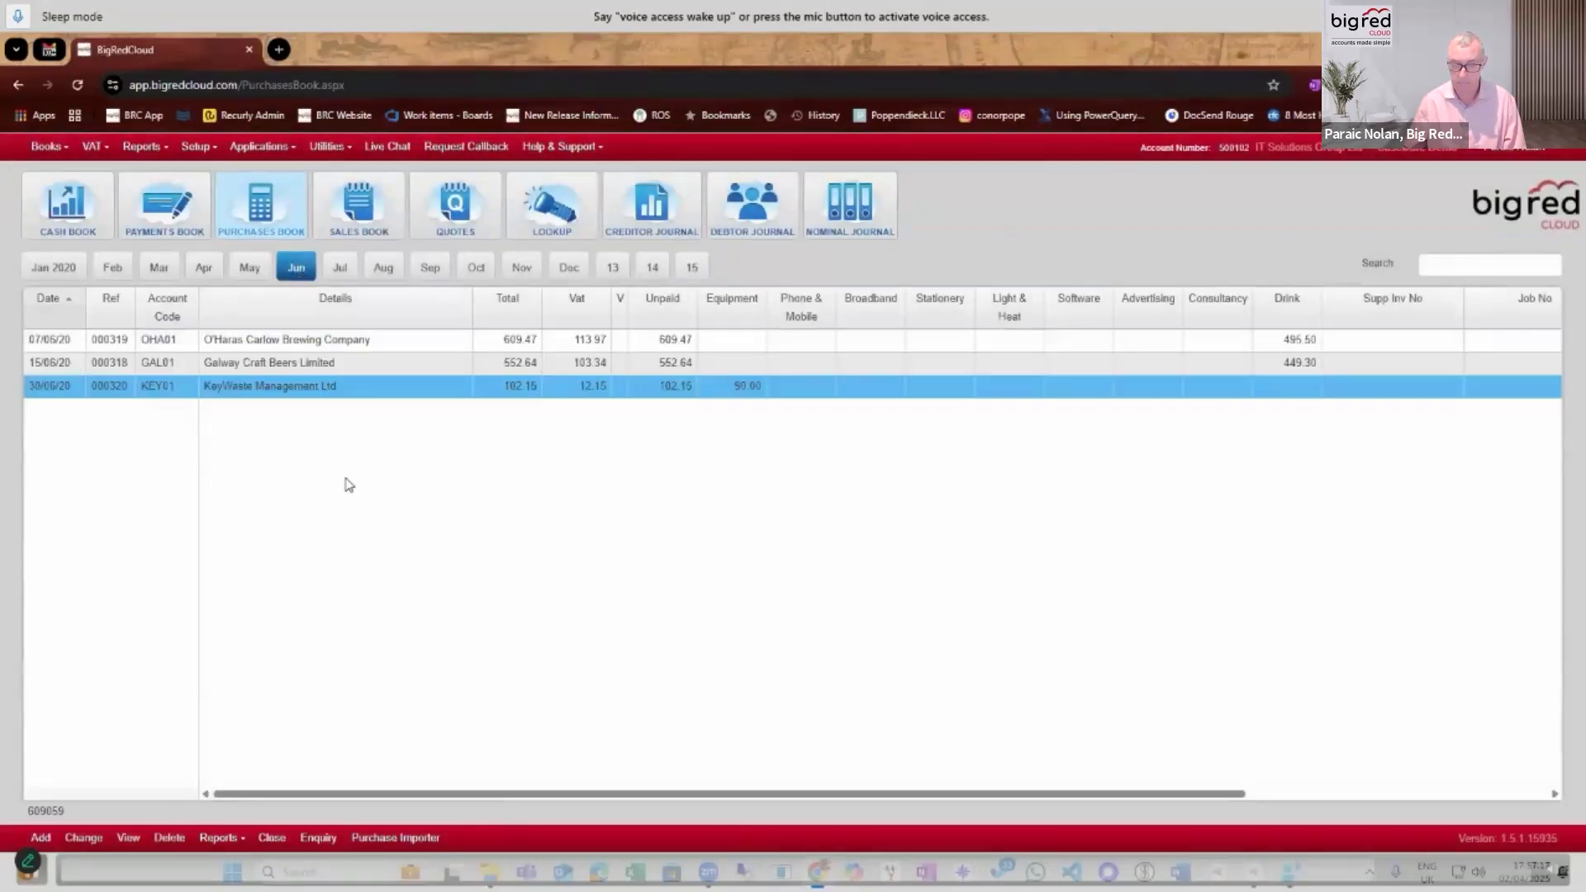
pyautogui.click(261, 341)
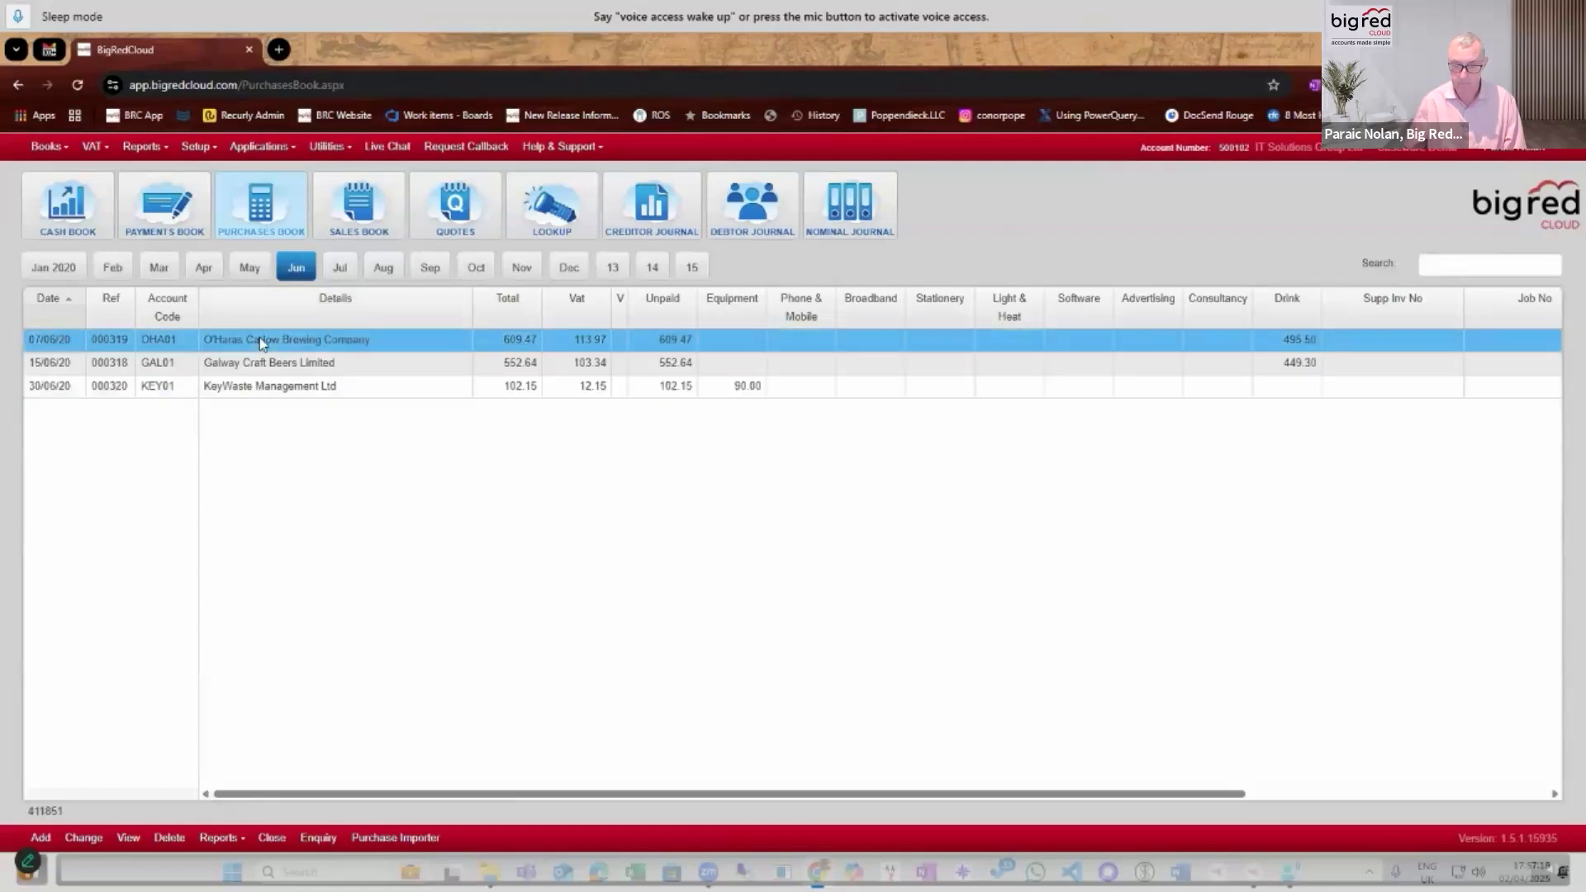
pyautogui.click(128, 838)
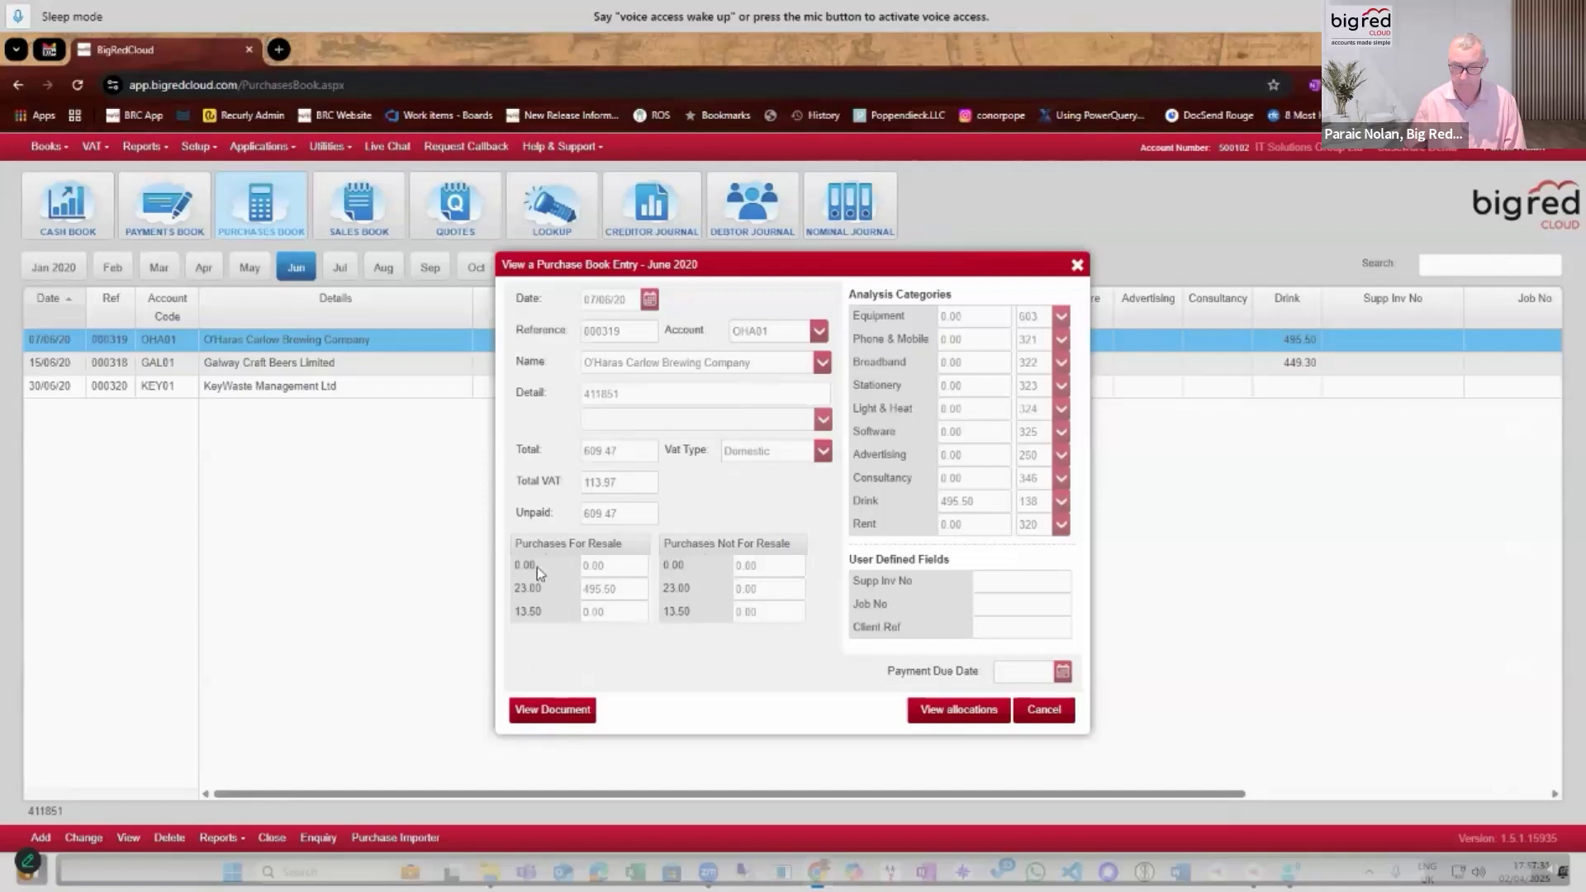
# View the invoice document attached to the O'Haras entry, examine it enlarged, and close both the document and the entry.
pyautogui.click(552, 710)
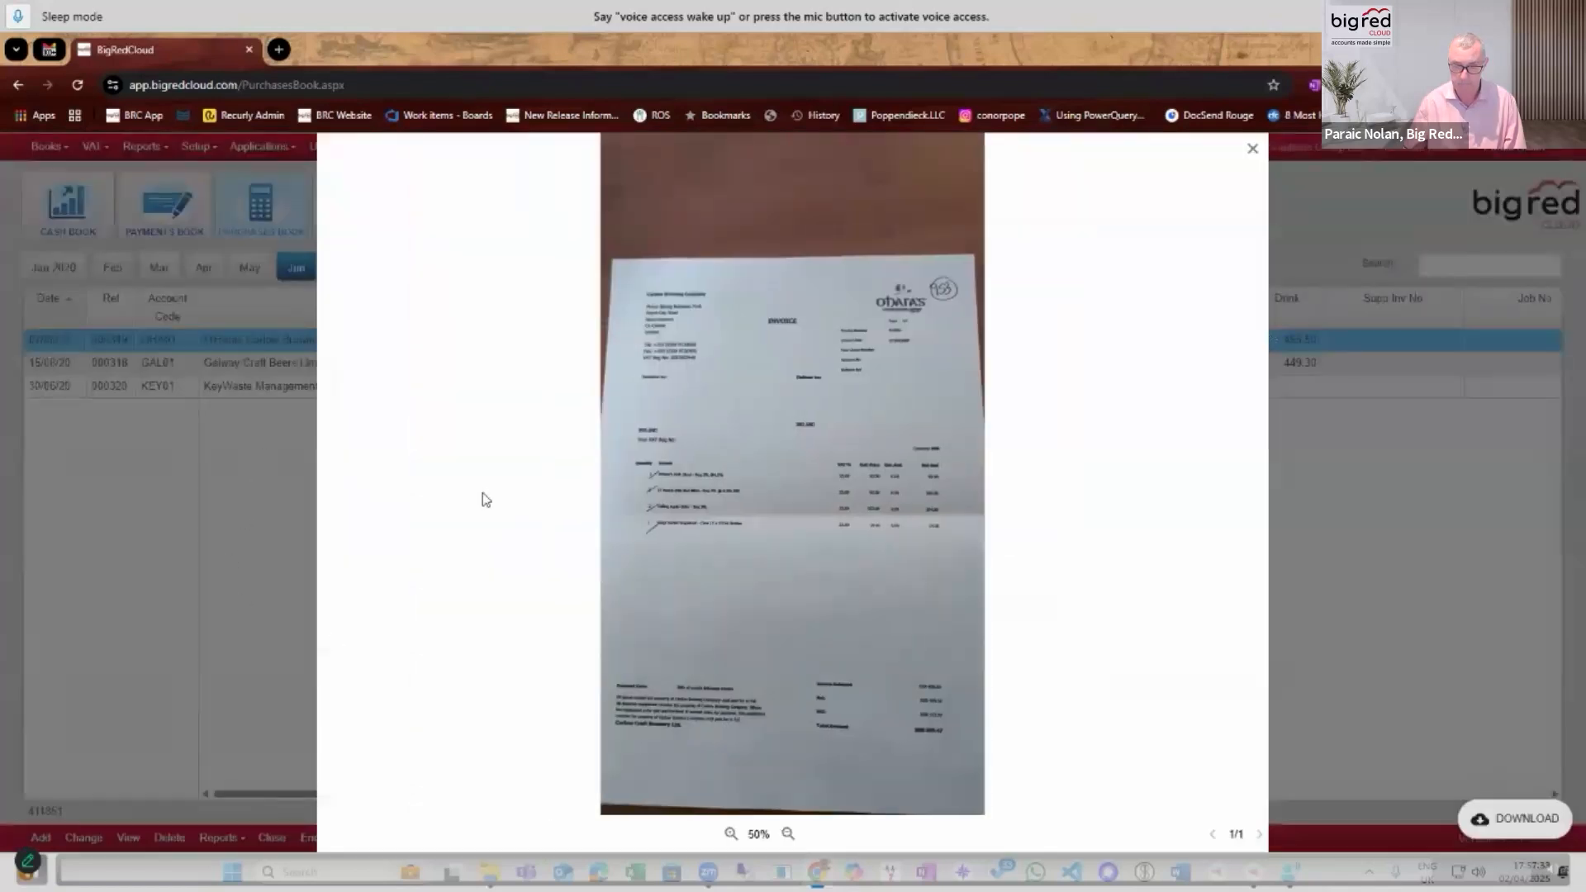
pyautogui.scroll(3, 808, 456)
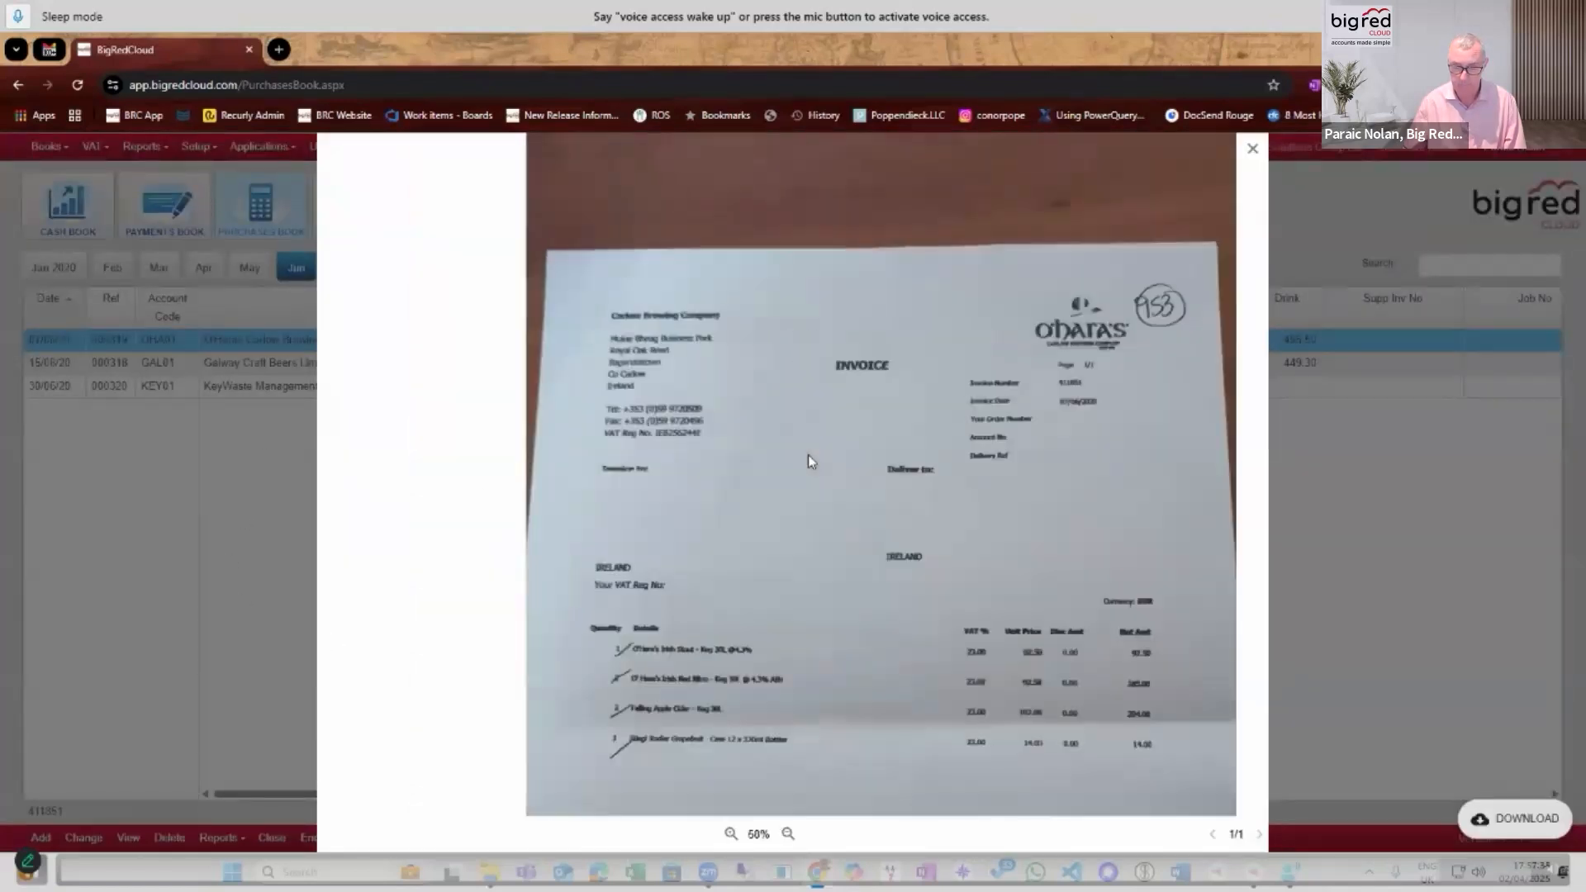
pyautogui.scroll(-2, 807, 460)
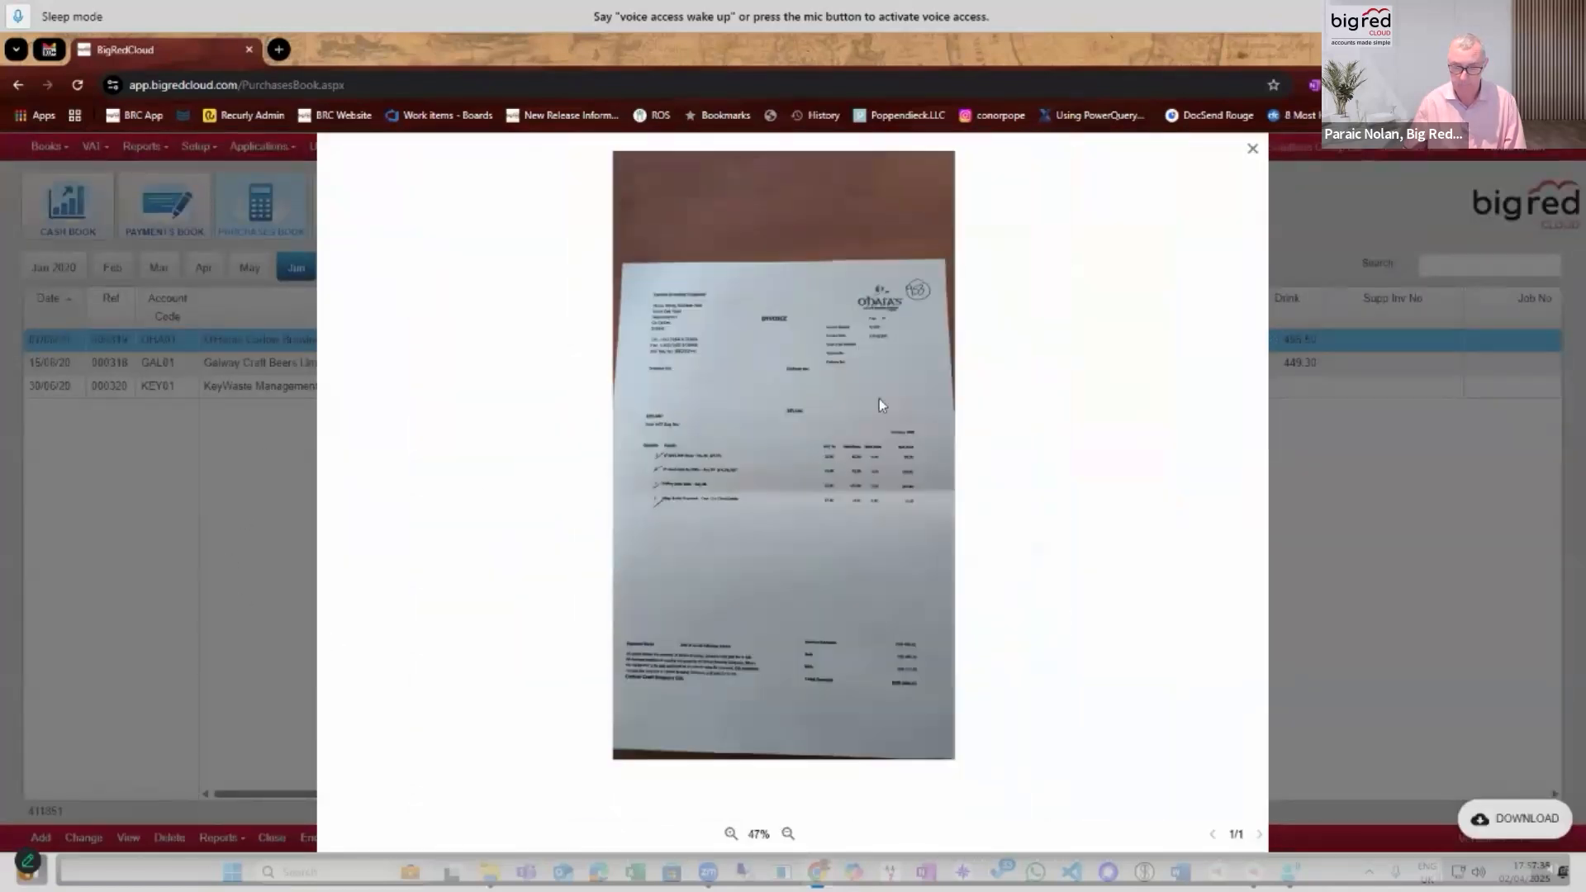
pyautogui.click(1252, 151)
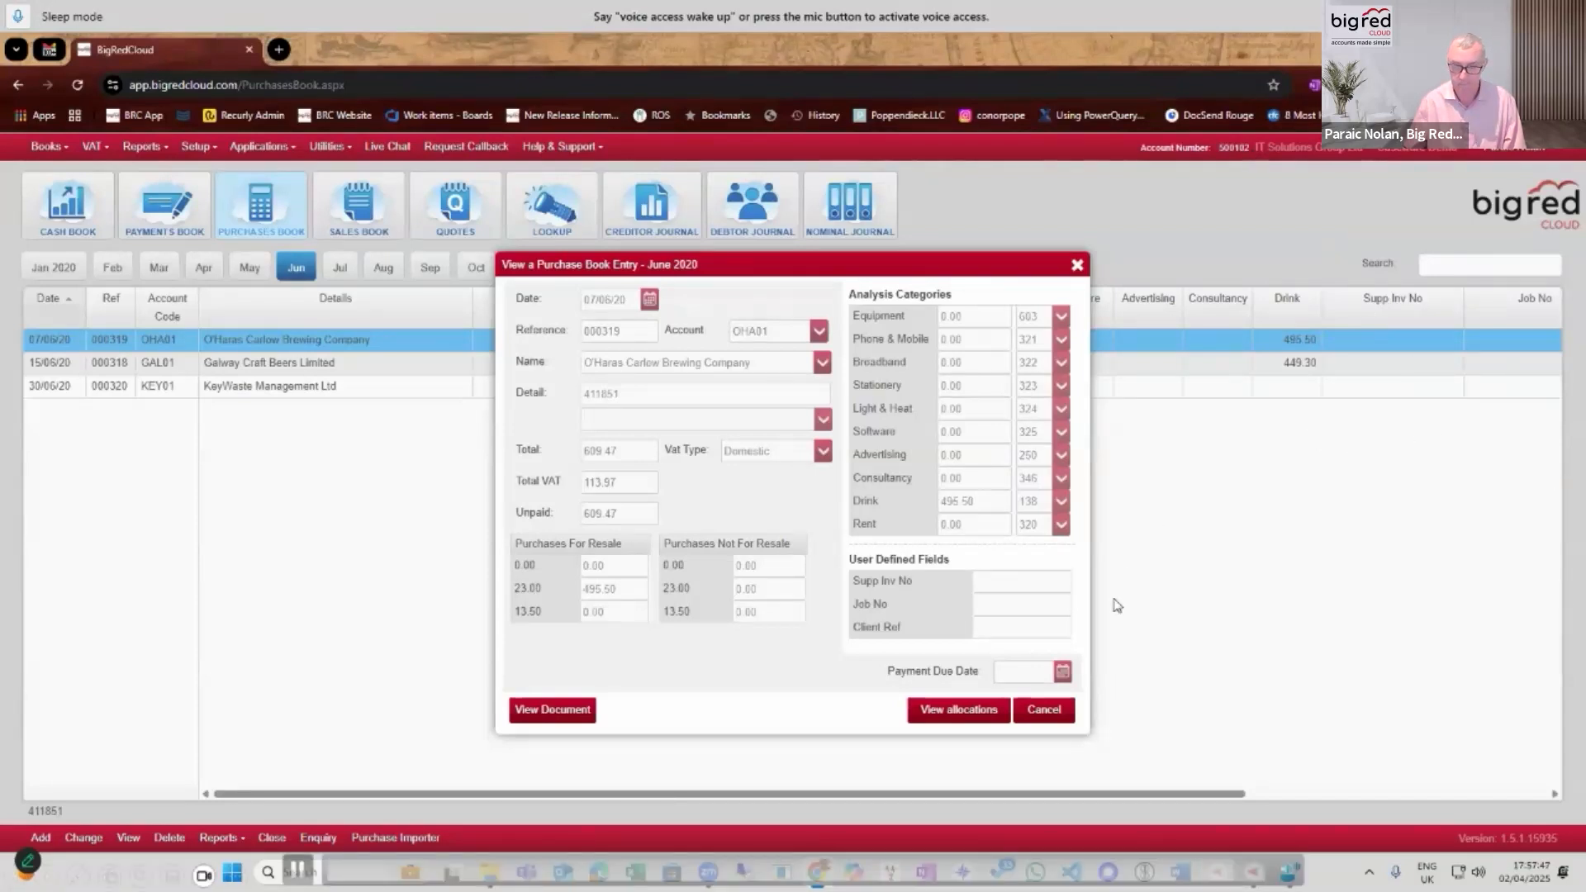
pyautogui.click(1042, 709)
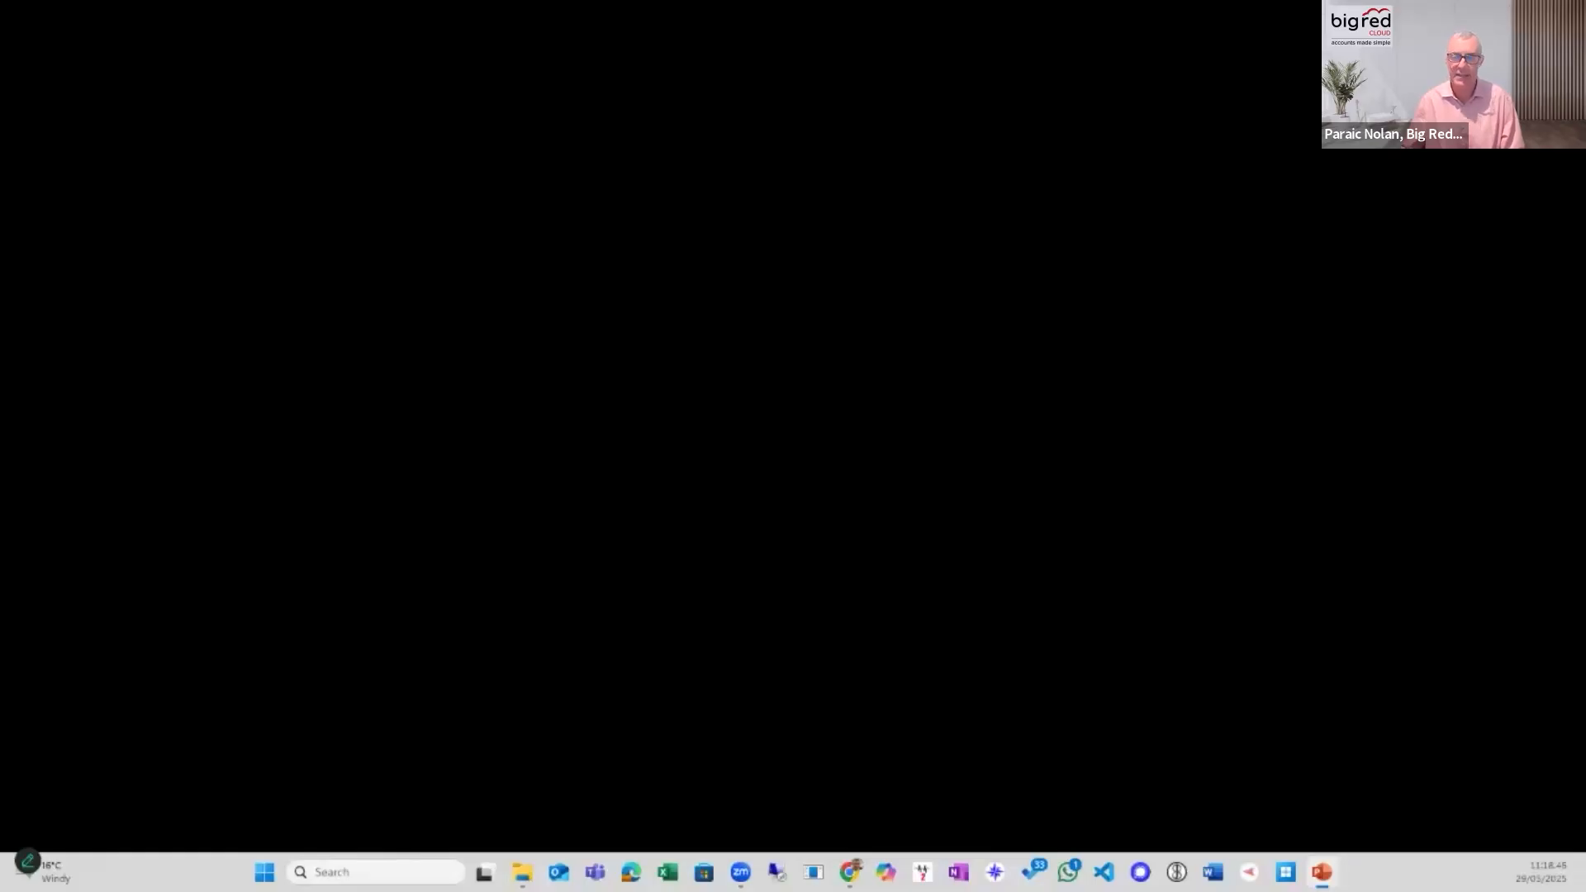
# Switch to the Big Red Cloud browser window and exit the company currently open in the Purchase Importer.
pyautogui.hotkey('alt', 'Tab')
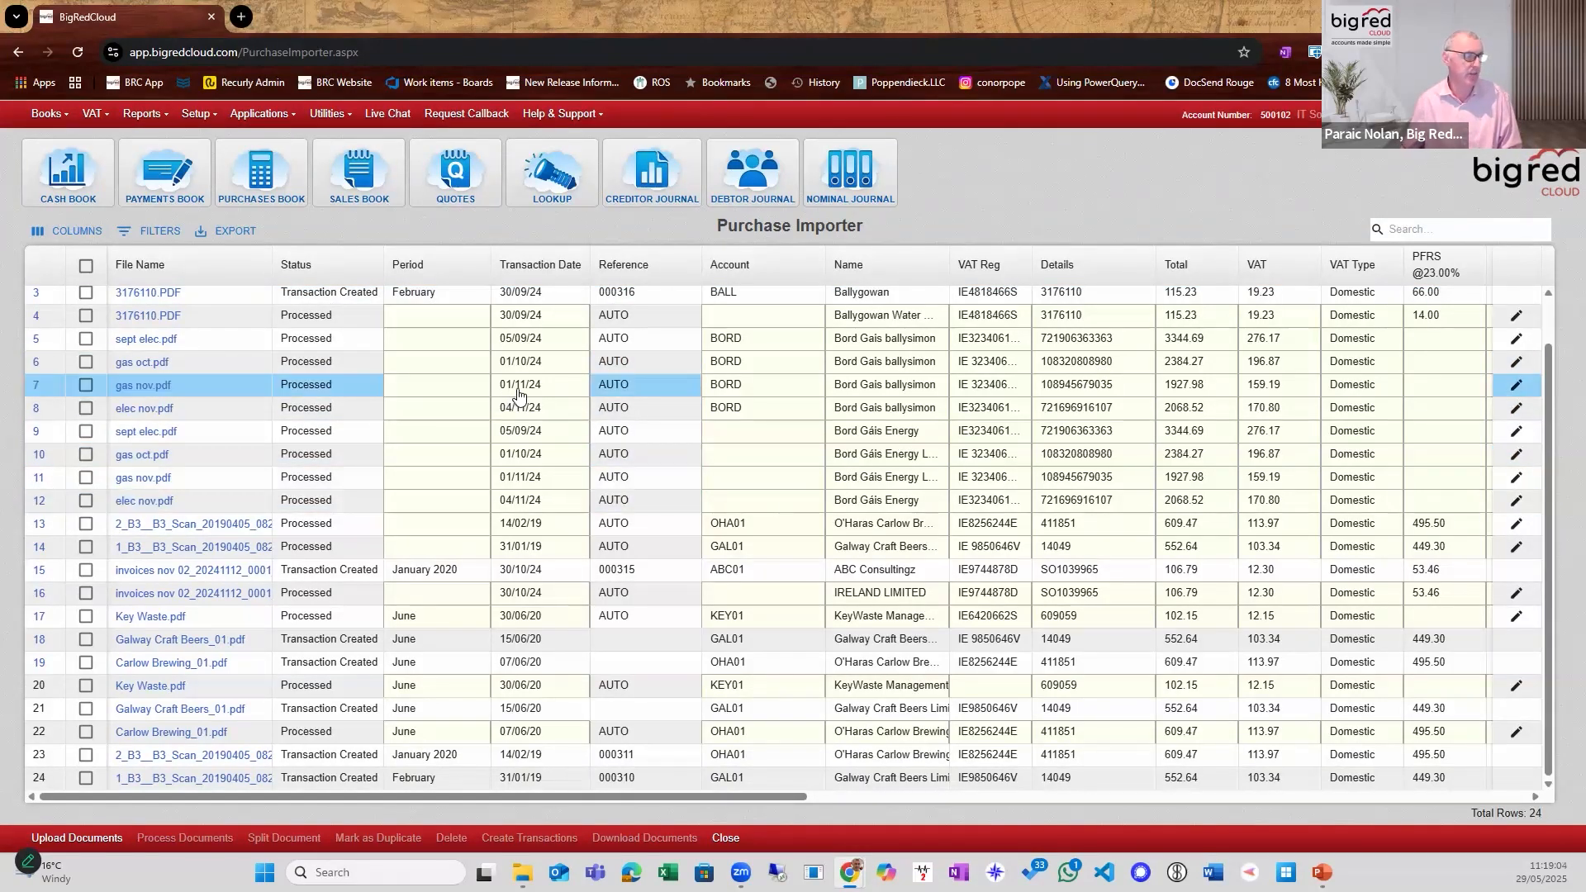
pyautogui.scroll(2, 519, 364)
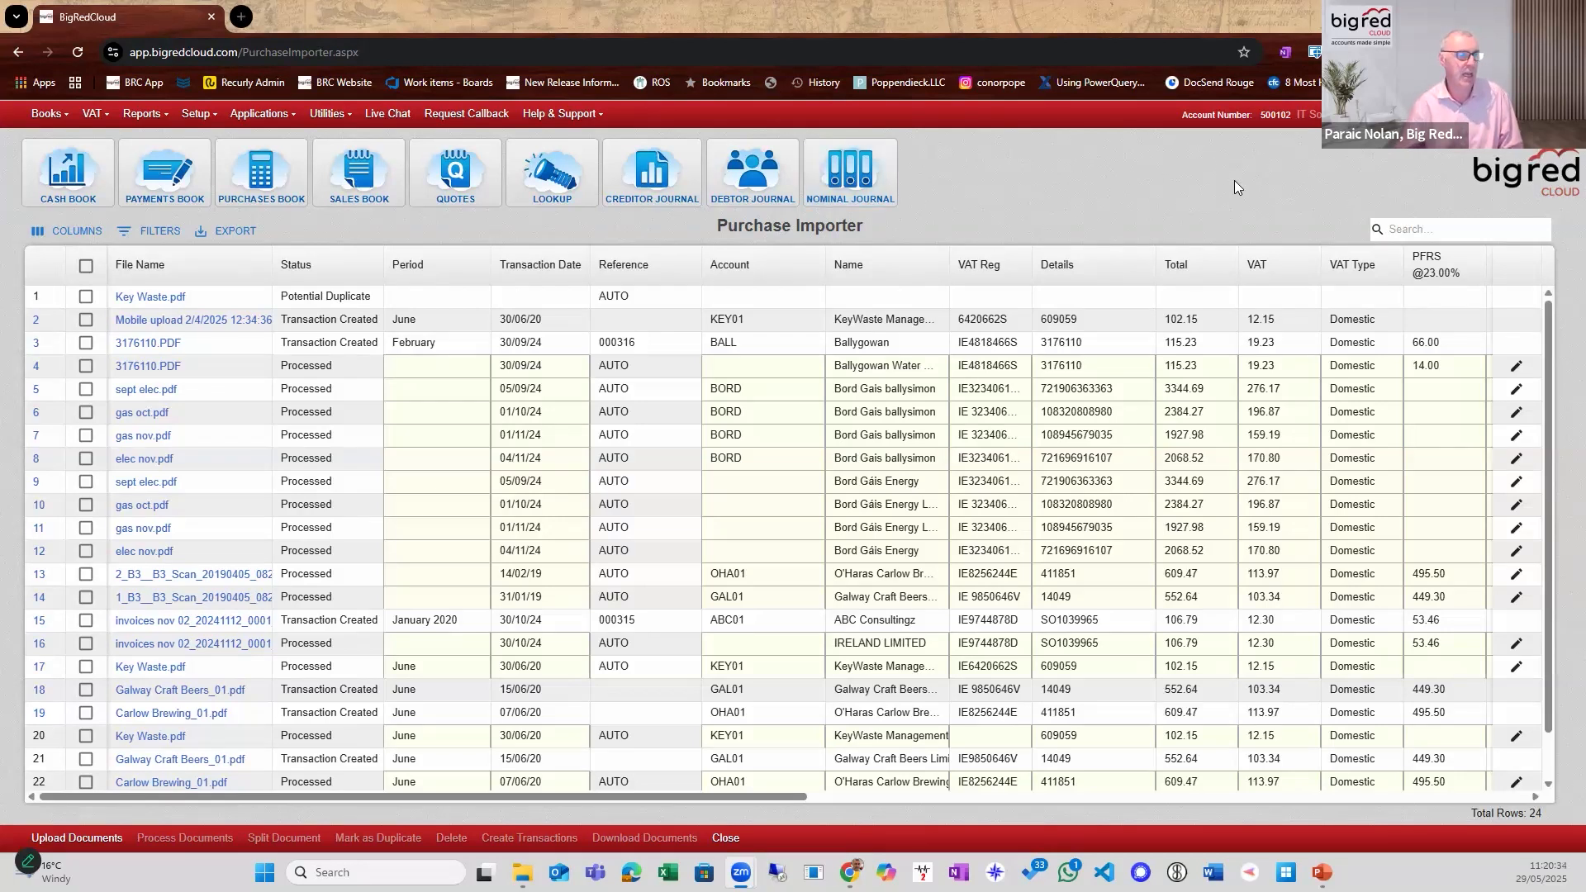
pyautogui.click(1488, 115)
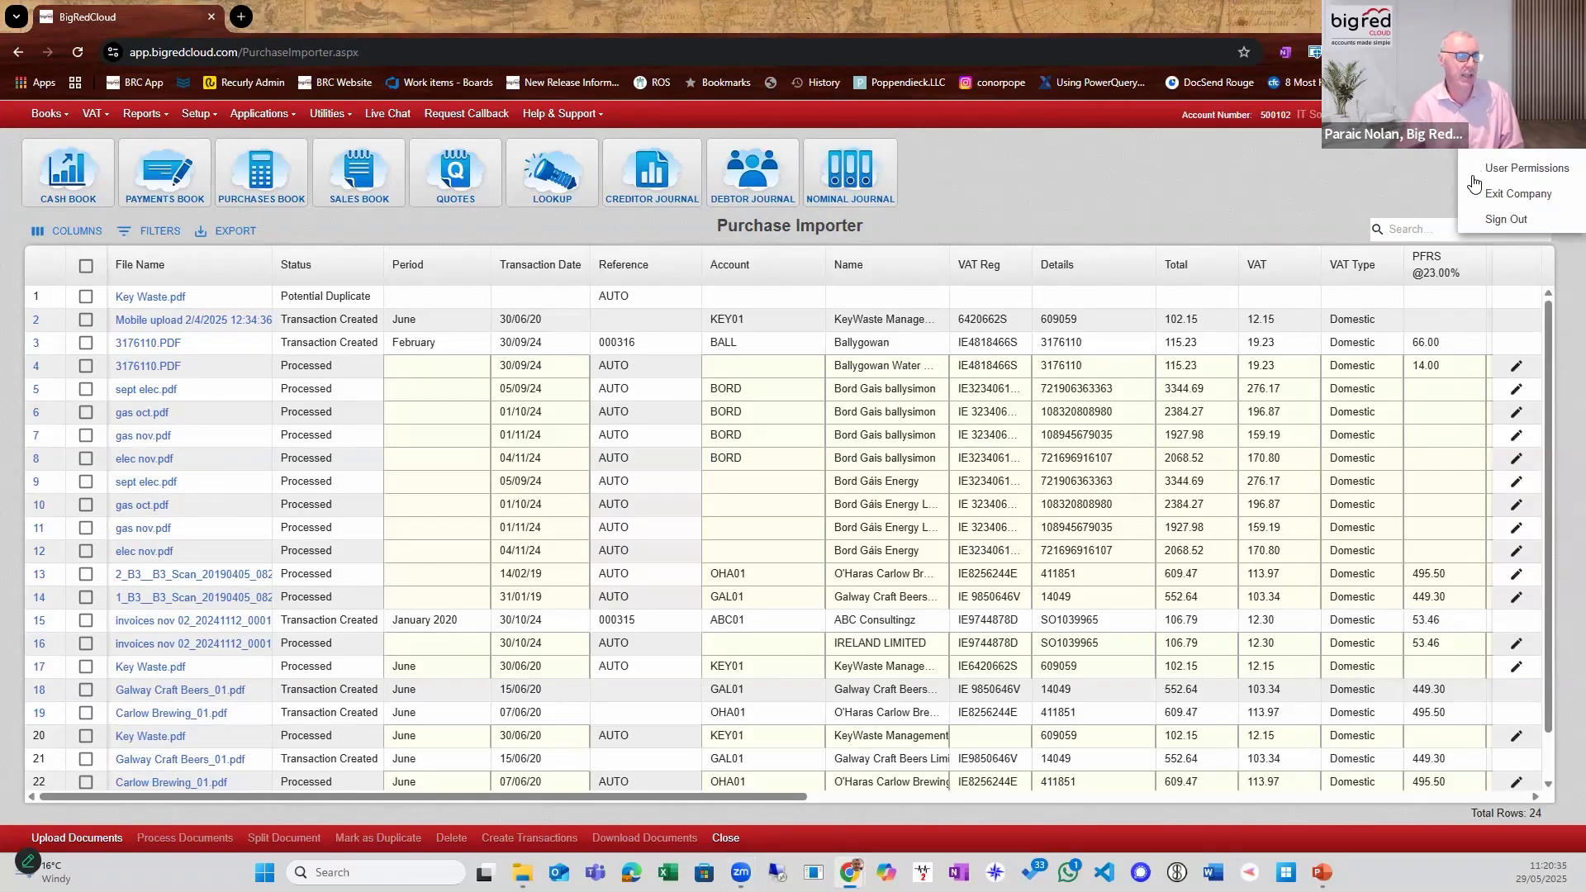
pyautogui.click(1518, 192)
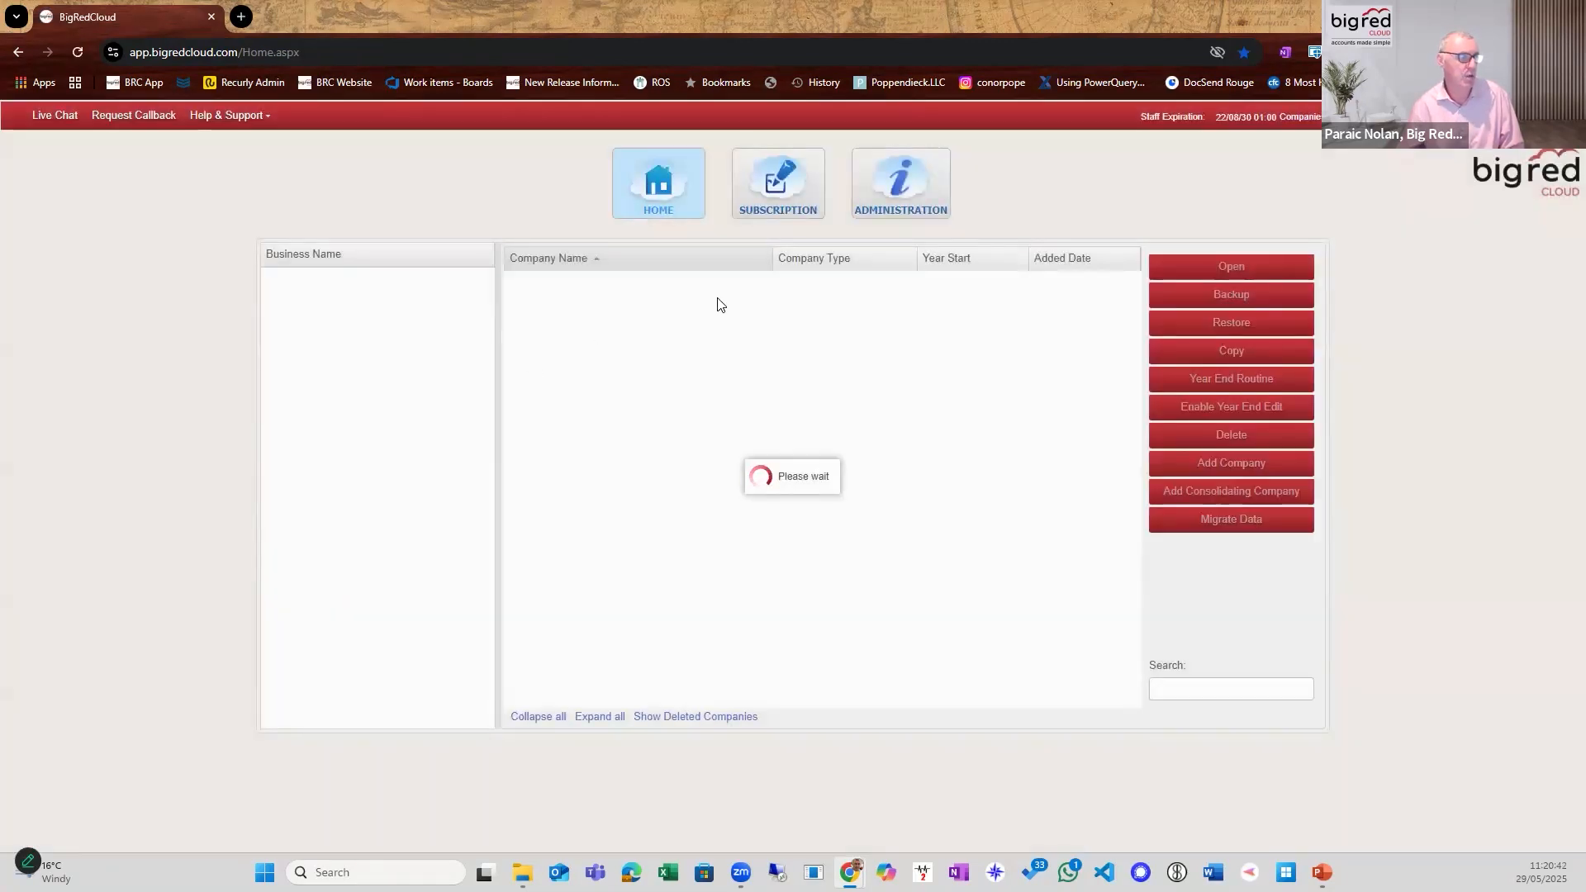
# Add an API key with the description "PI" for the company Caseware Test Data in the administration area.
pyautogui.click(887, 216)
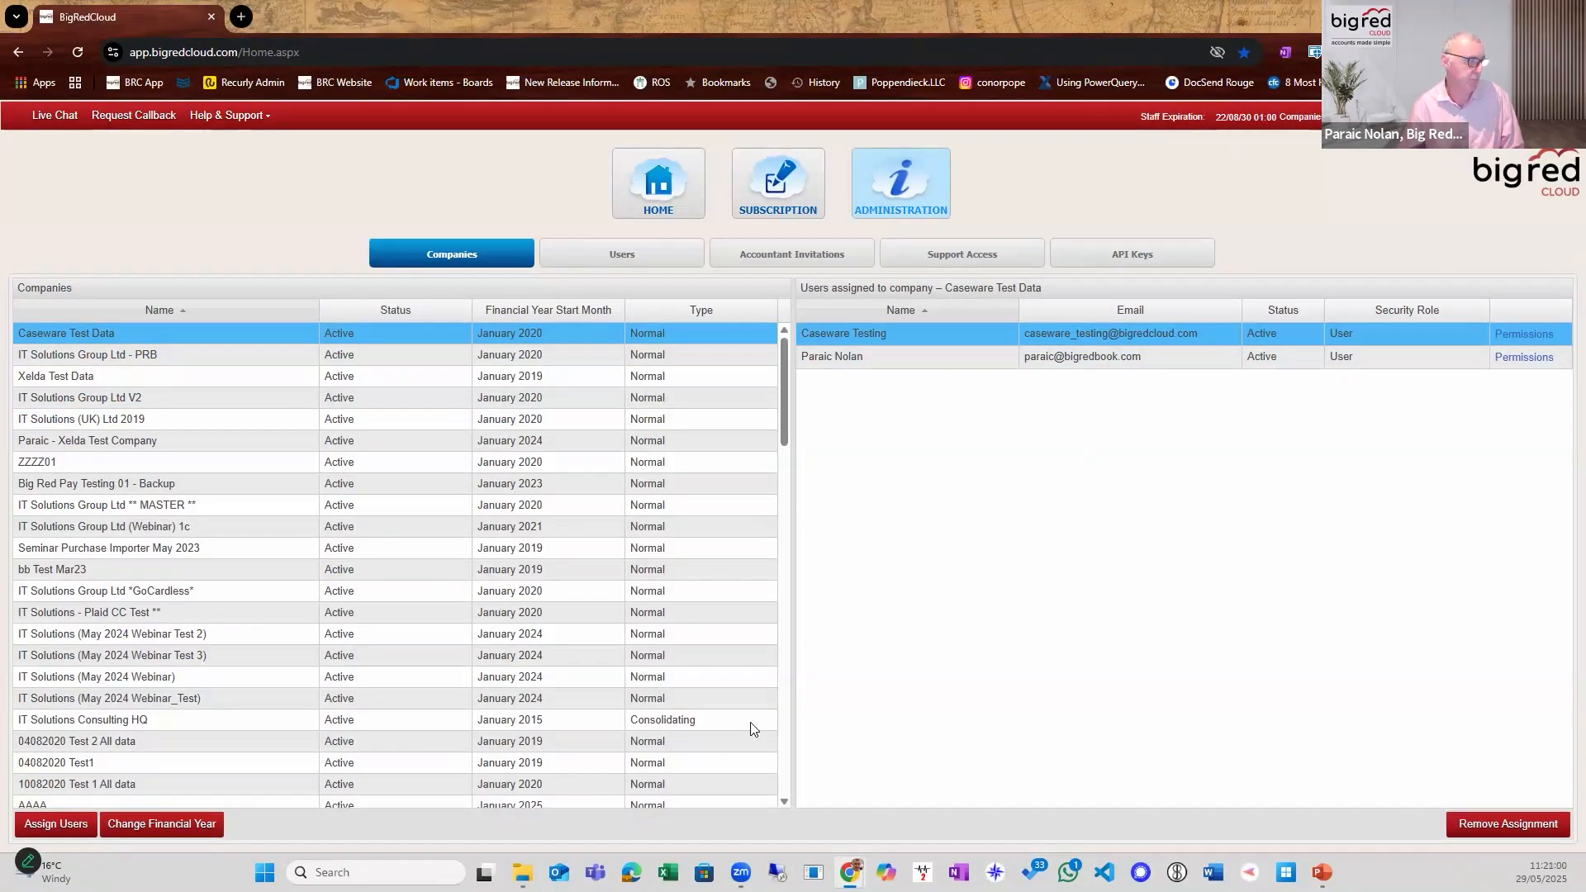
pyautogui.click(1119, 251)
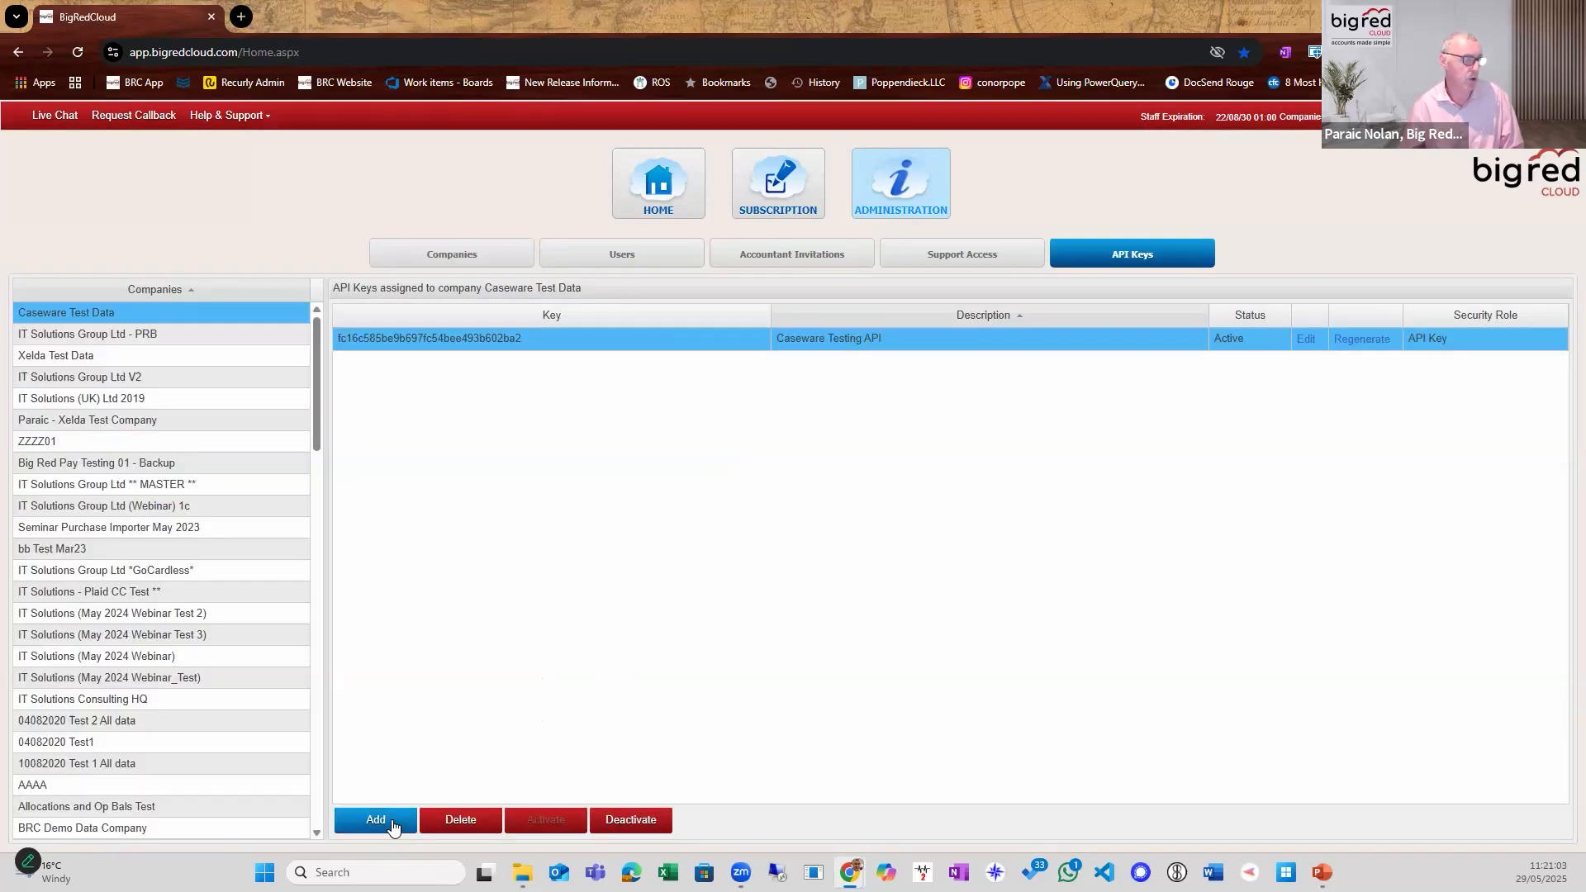
pyautogui.click(393, 820)
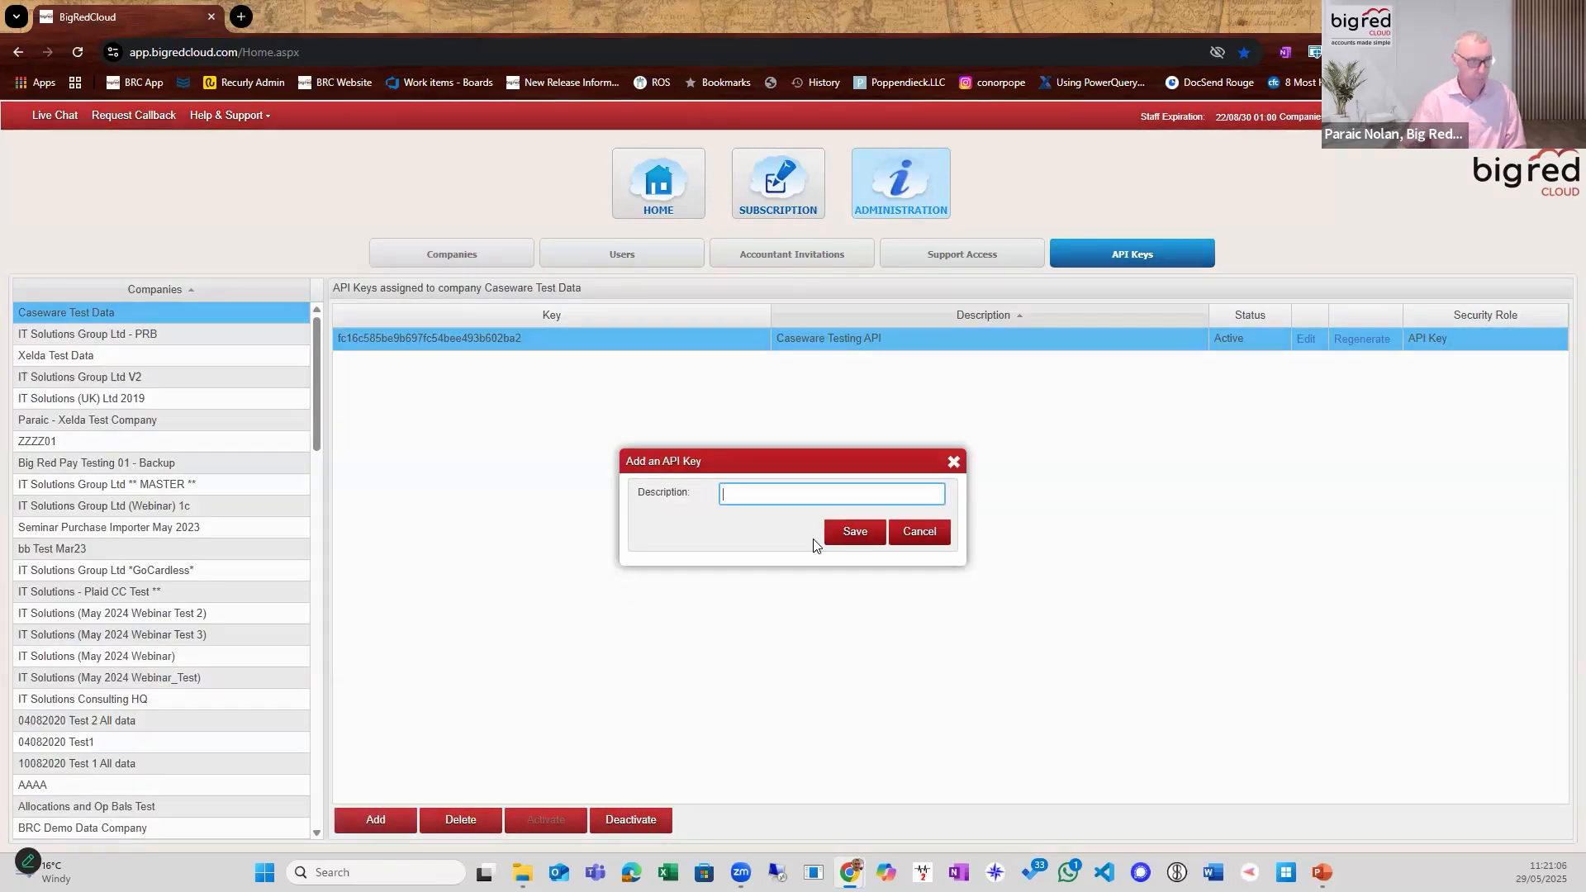
pyautogui.write('Pl')
pyautogui.click(848, 534)
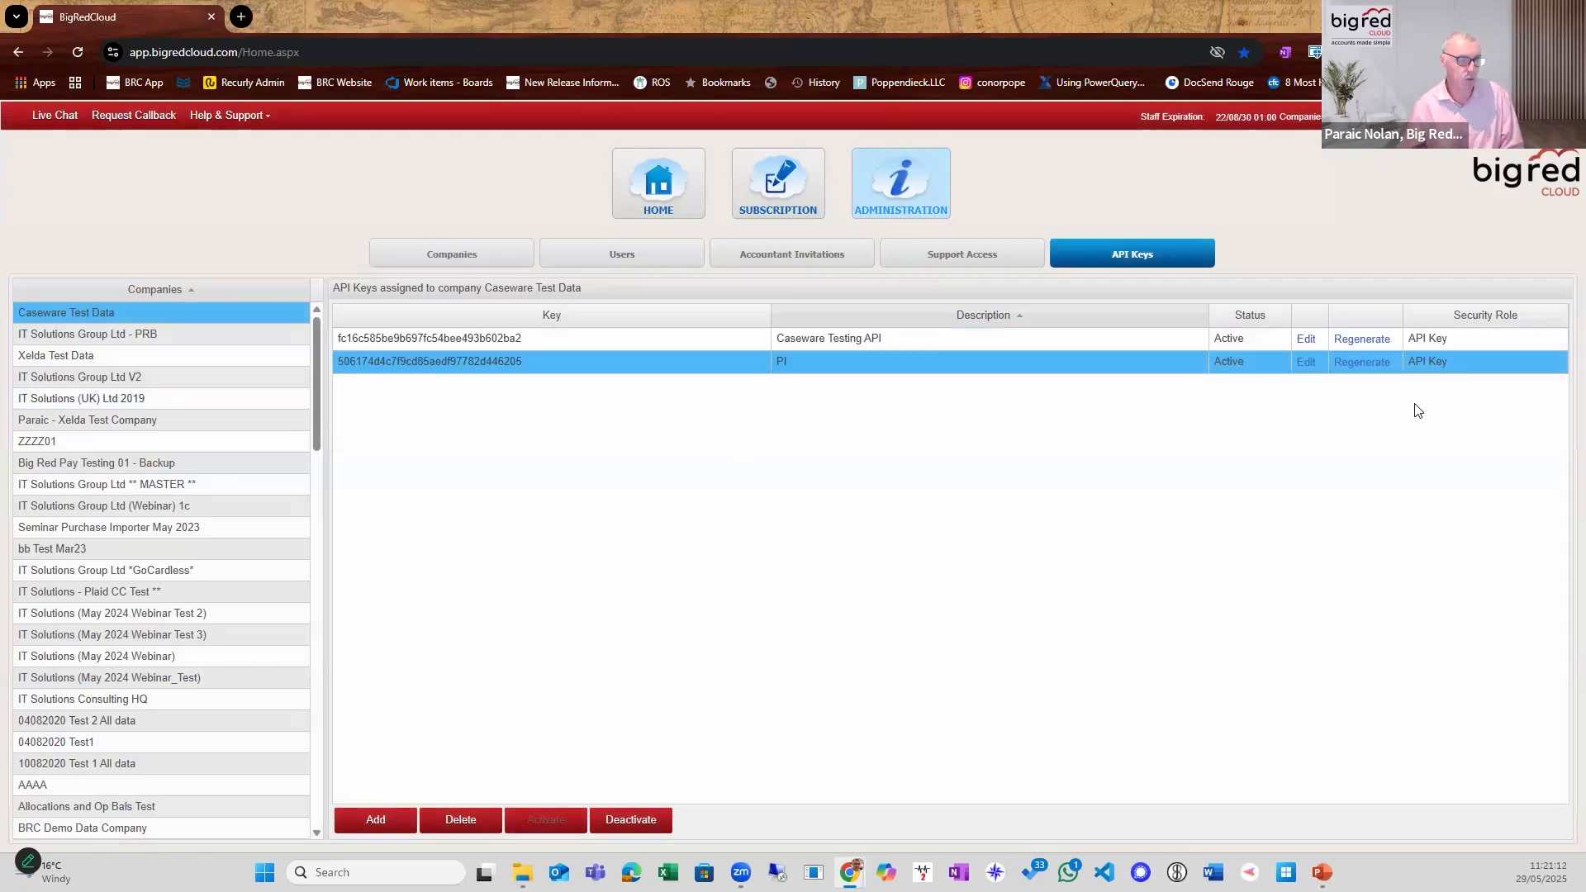
# Open the PI key's record, copy its API key value, and close the record without saving.
pyautogui.click(1305, 363)
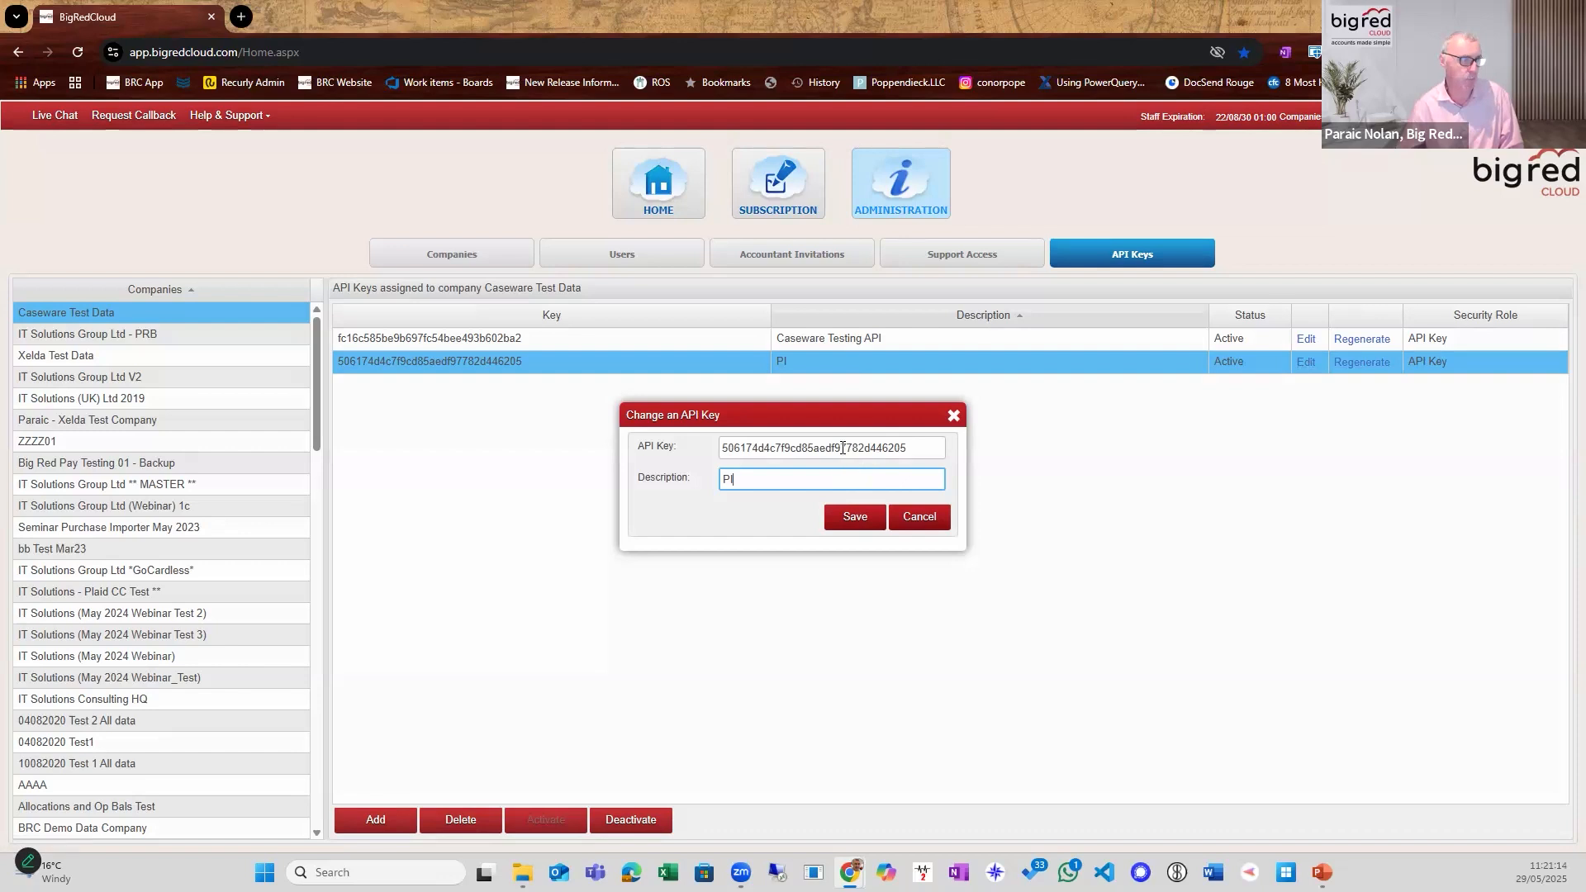
pyautogui.doubleClick(841, 448)
pyautogui.rightClick(842, 448)
pyautogui.click(924, 505)
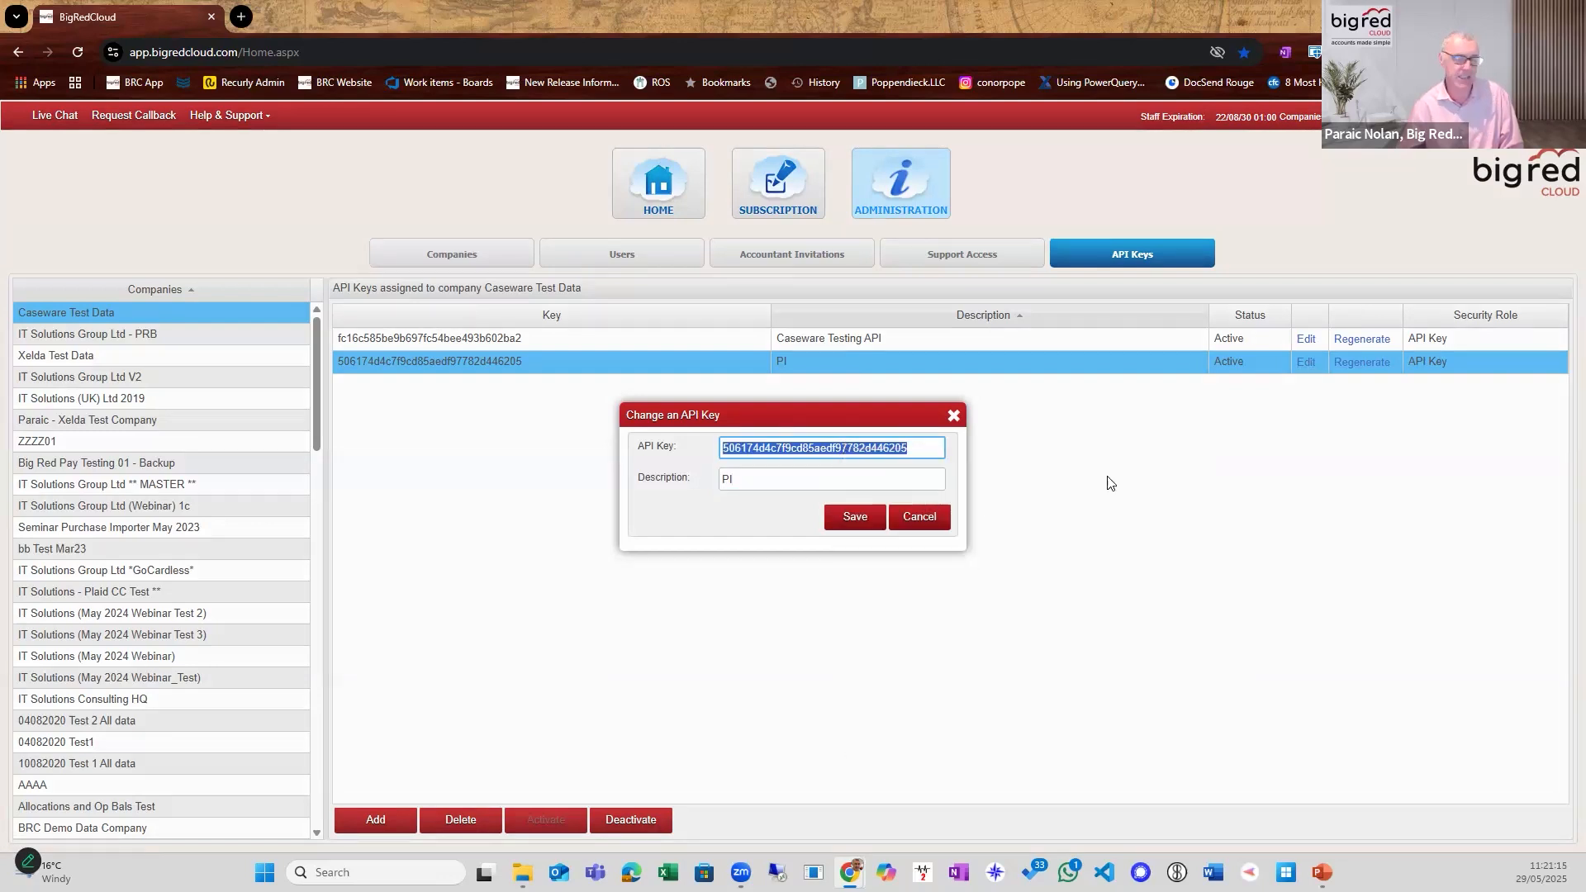
pyautogui.click(916, 517)
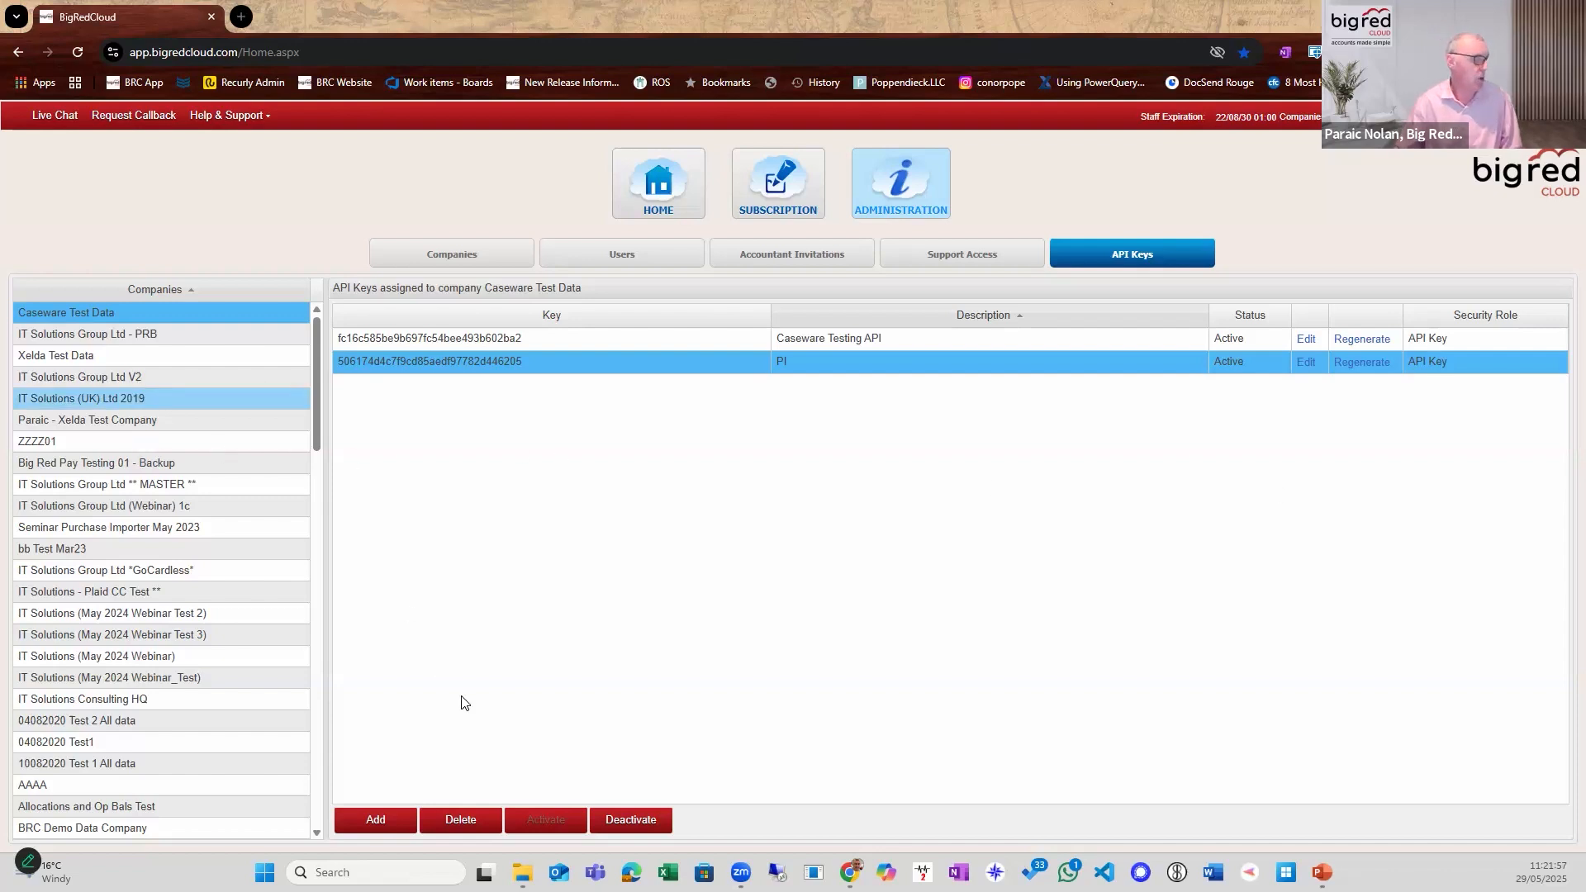
# Return to the company list from the administration area and open the company IT Solutions Group Ltd ** MASTER **.
pyautogui.click(447, 252)
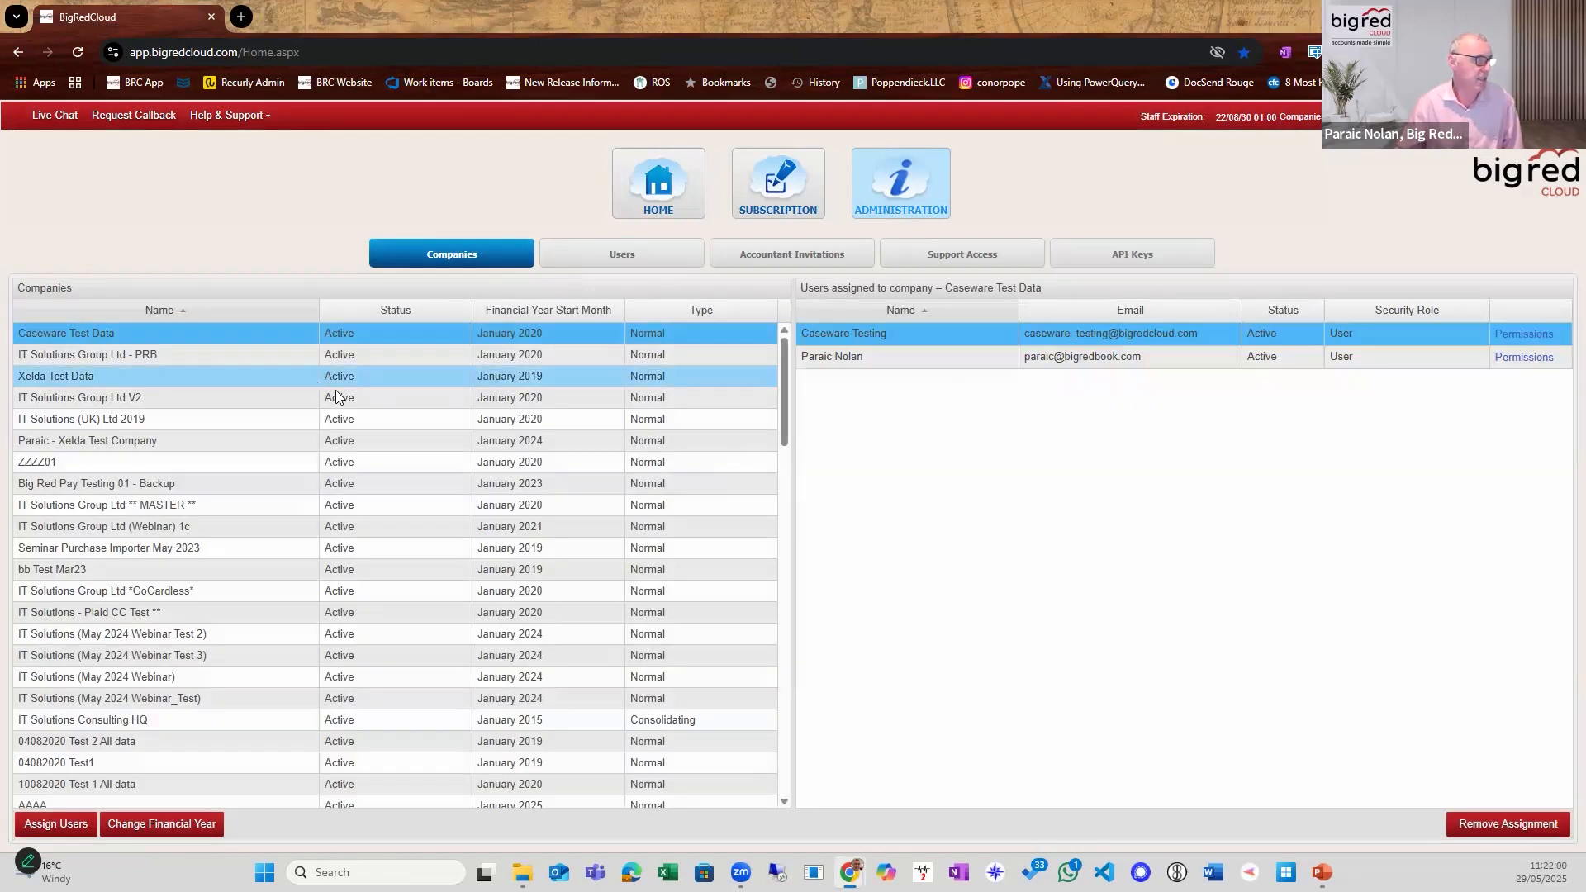
pyautogui.click(625, 203)
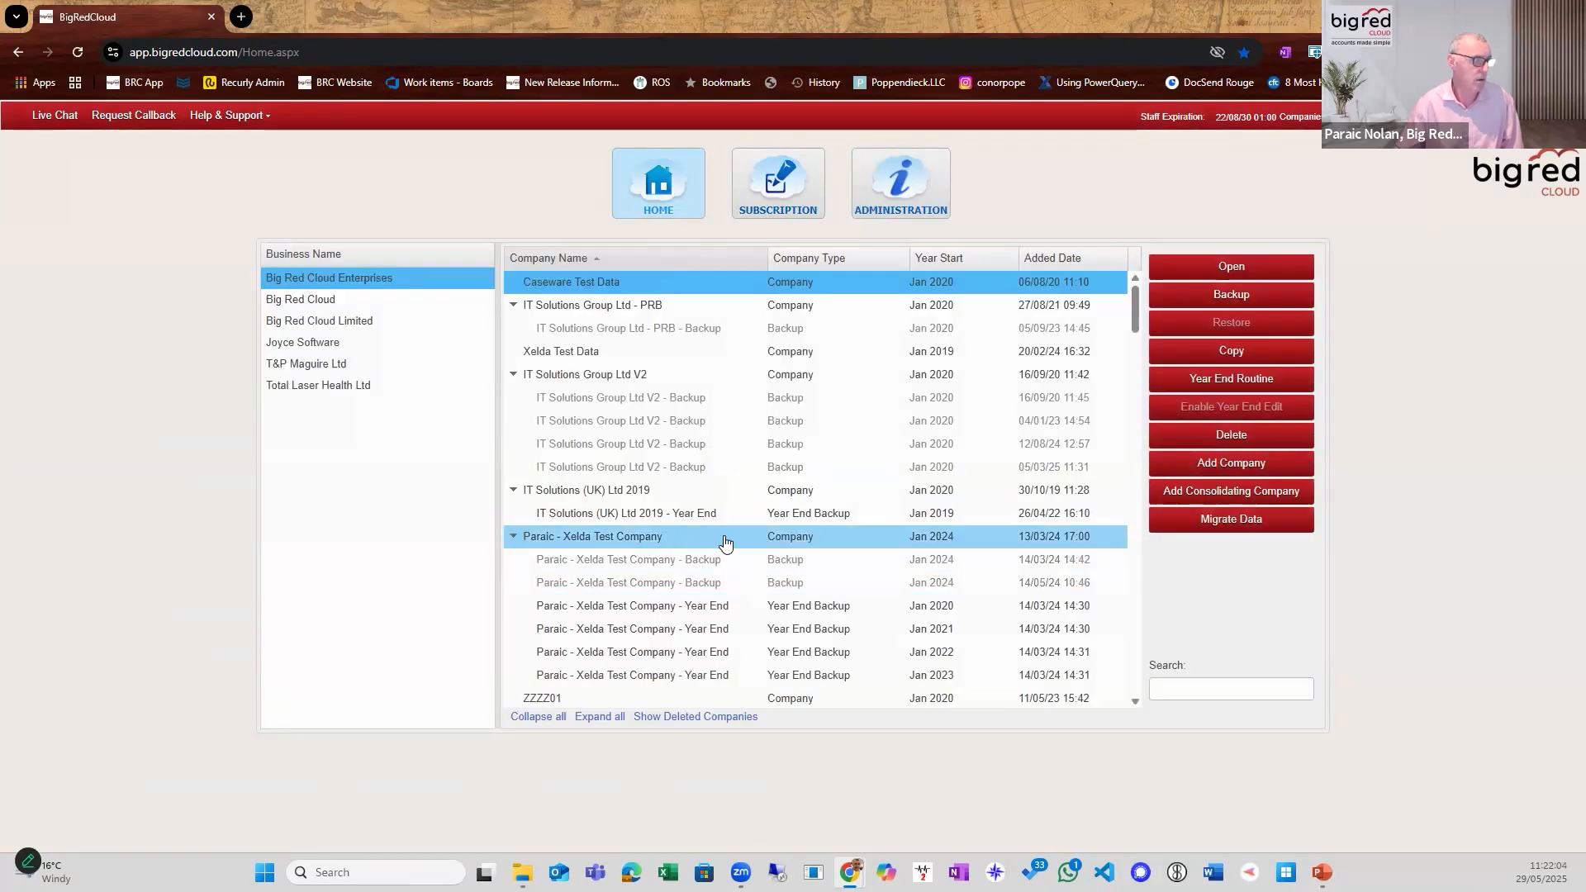
pyautogui.scroll(-5, 684, 547)
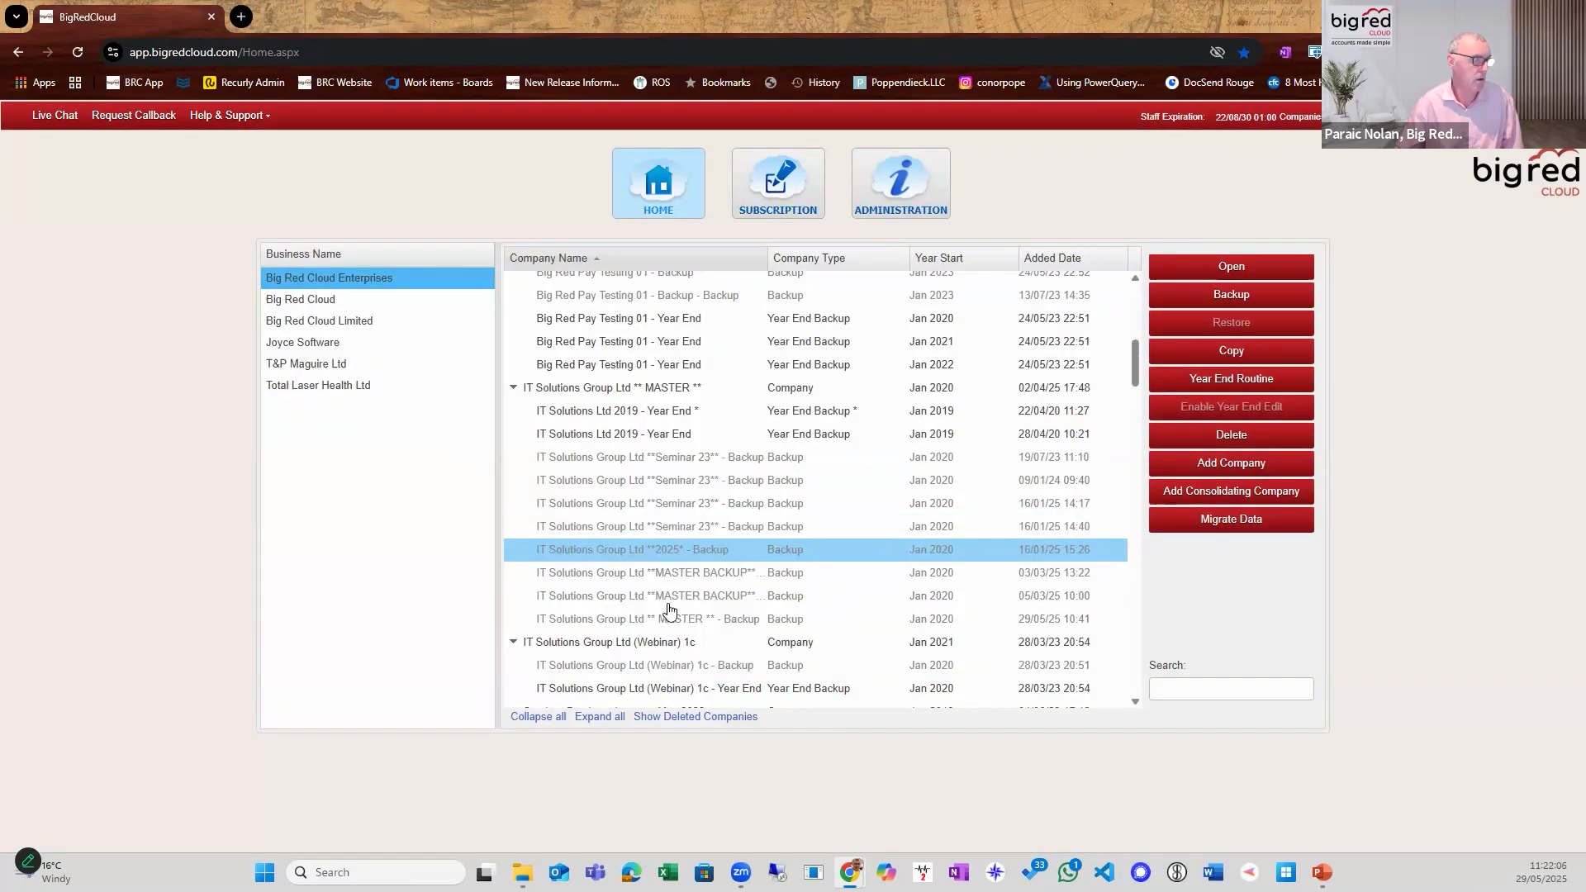
pyautogui.click(727, 390)
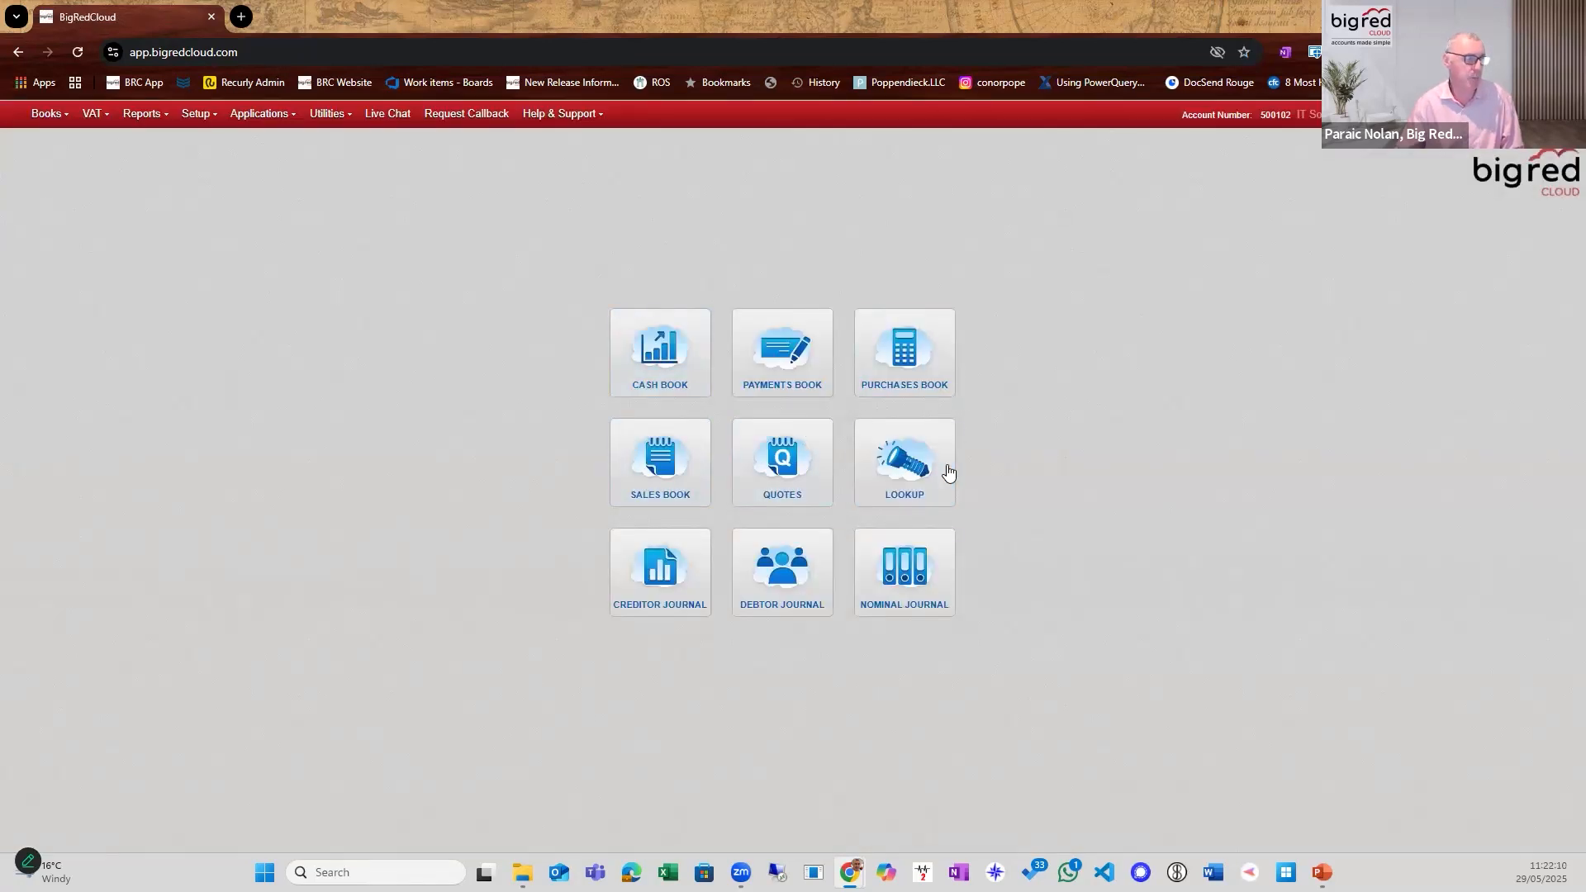
# Search the supplier lookup for "har" and open the O'Haras Carlow Brewing Company record for changing.
pyautogui.click(948, 472)
pyautogui.click(1026, 713)
pyautogui.write('har')
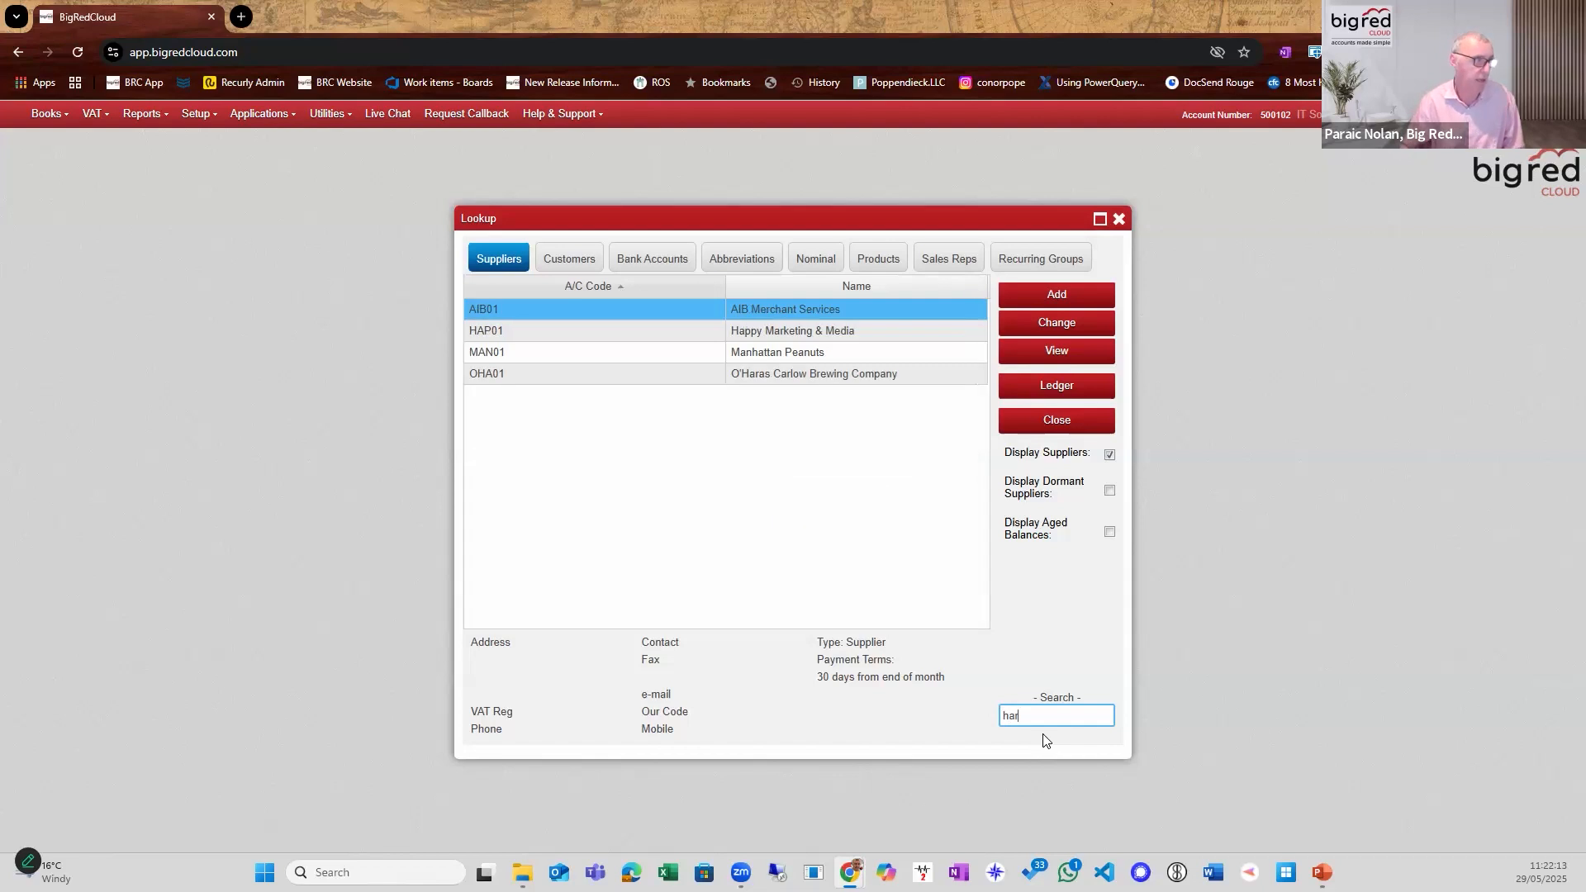
pyautogui.click(1092, 324)
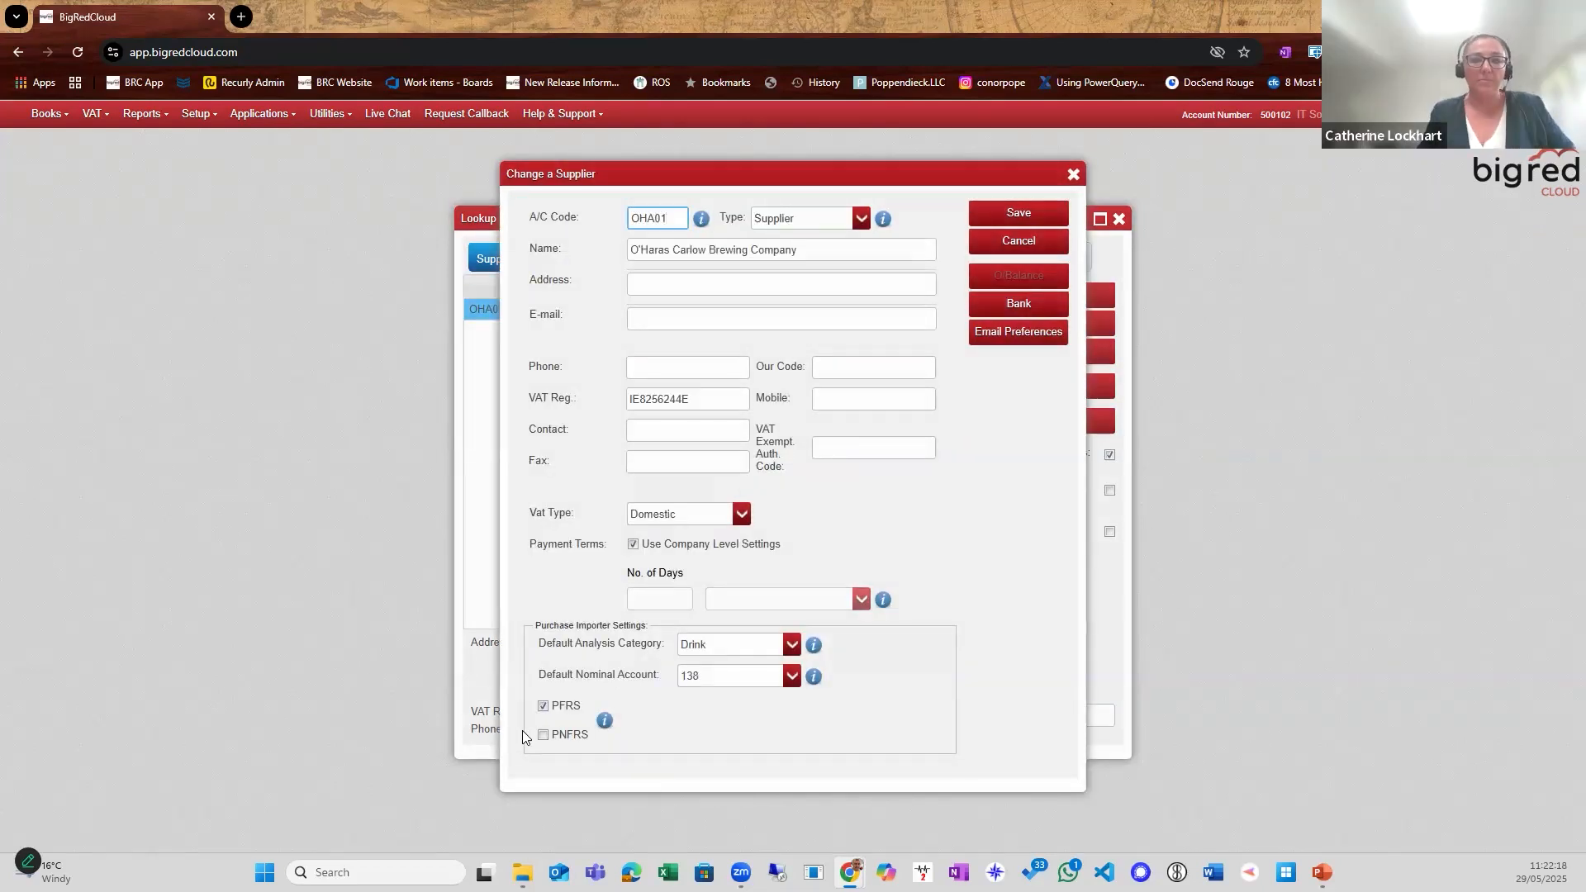
# Try the PNFRS option in the supplier's Purchase Importer settings, switch back to PFRS, and close the record and lookup without saving.
pyautogui.click(543, 735)
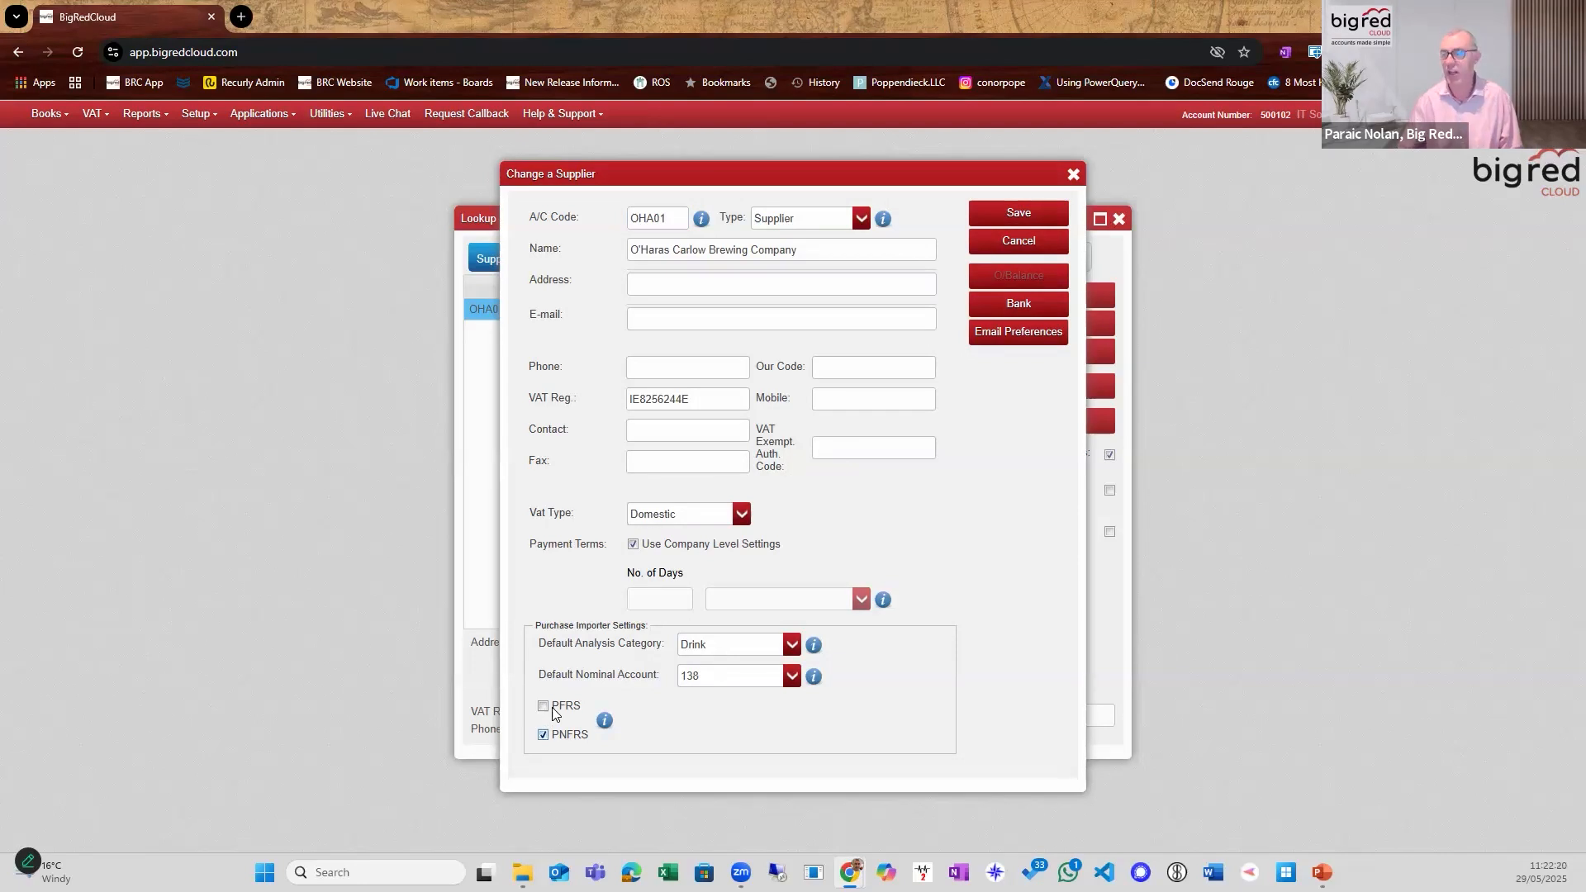
pyautogui.click(552, 712)
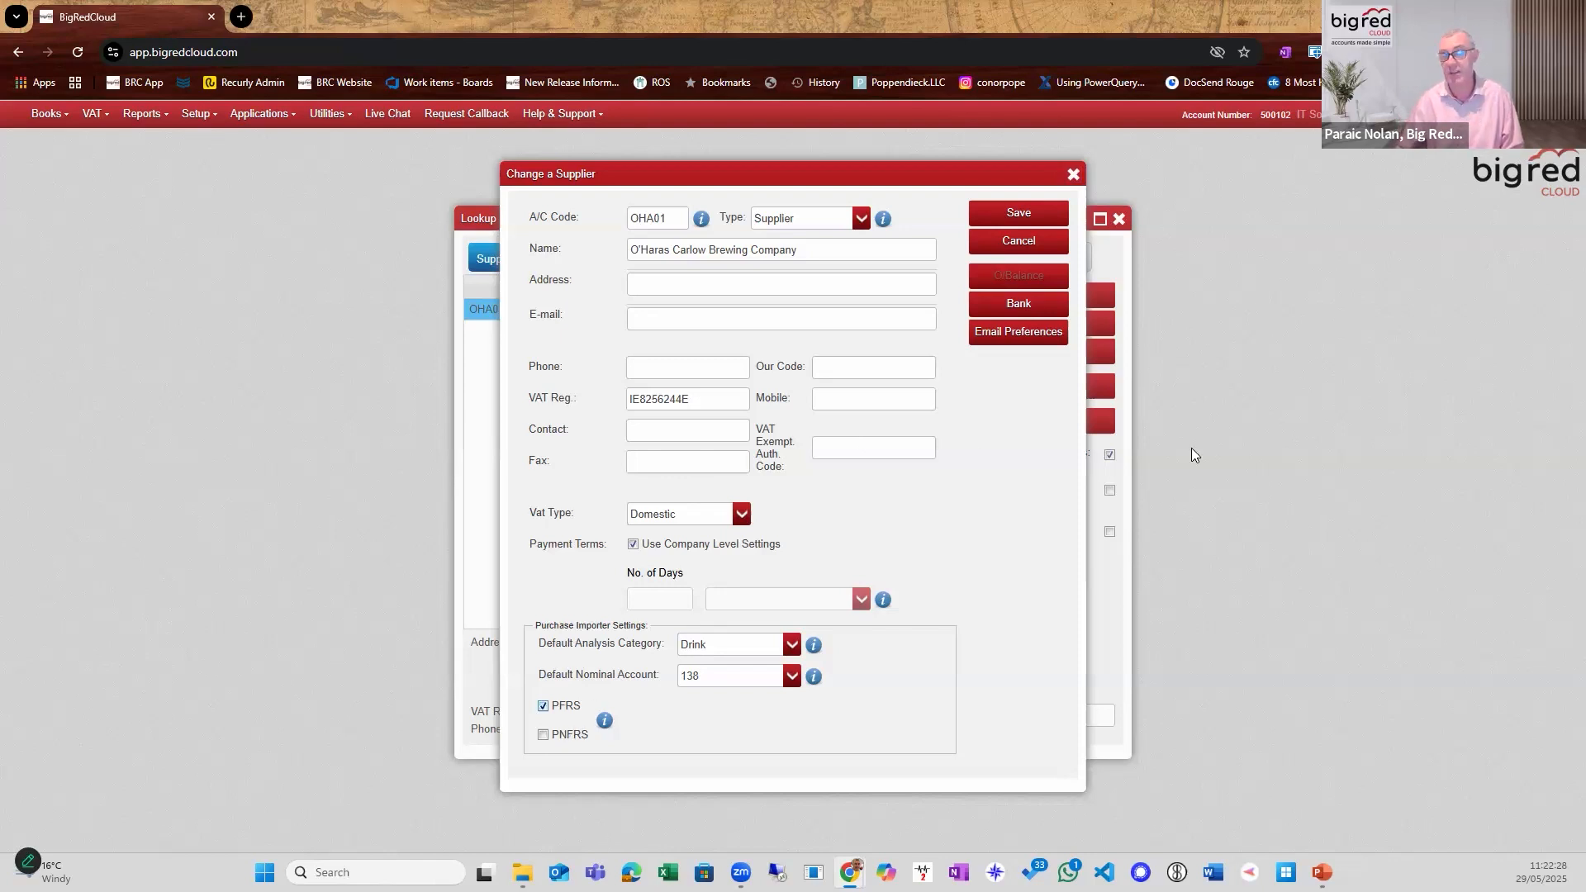
pyautogui.click(1073, 174)
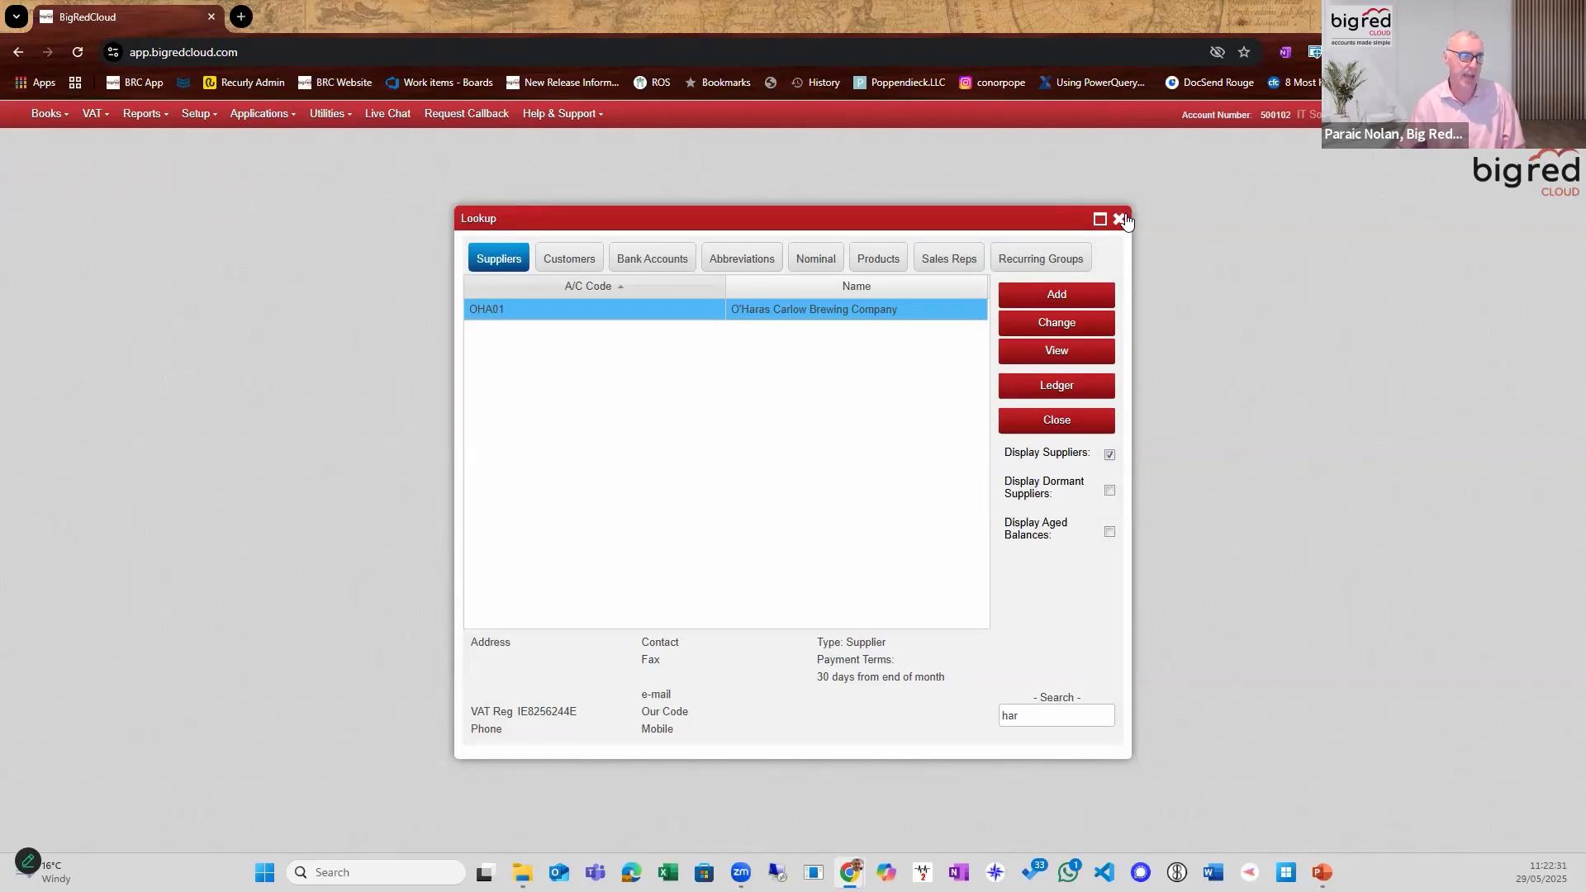
pyautogui.click(1119, 219)
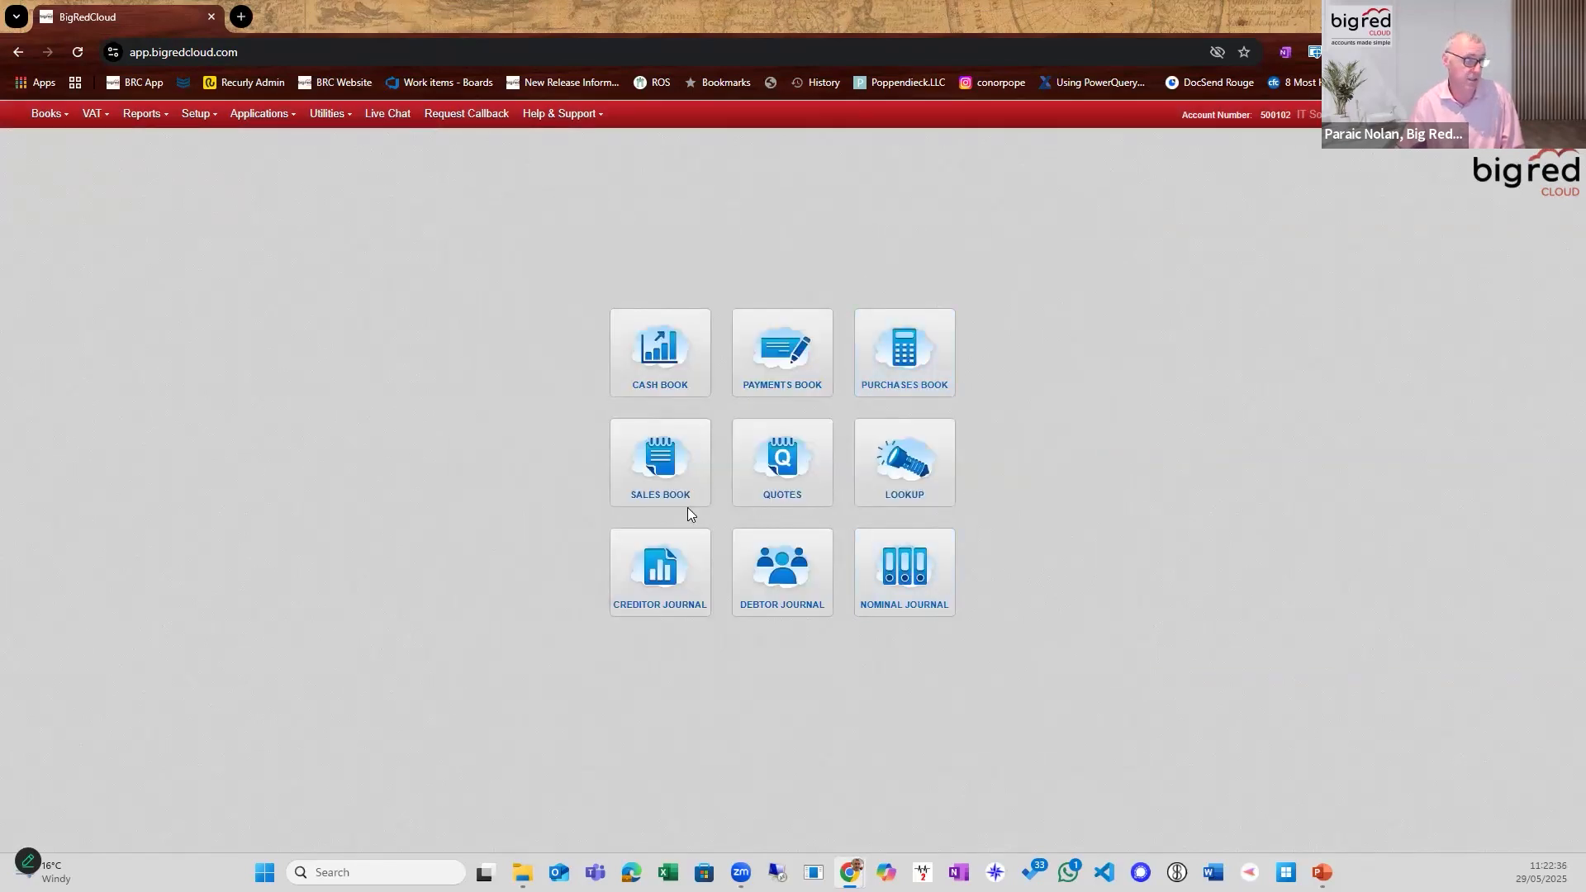
# Open the Purchase Importer from the Purchases Book.
pyautogui.click(867, 364)
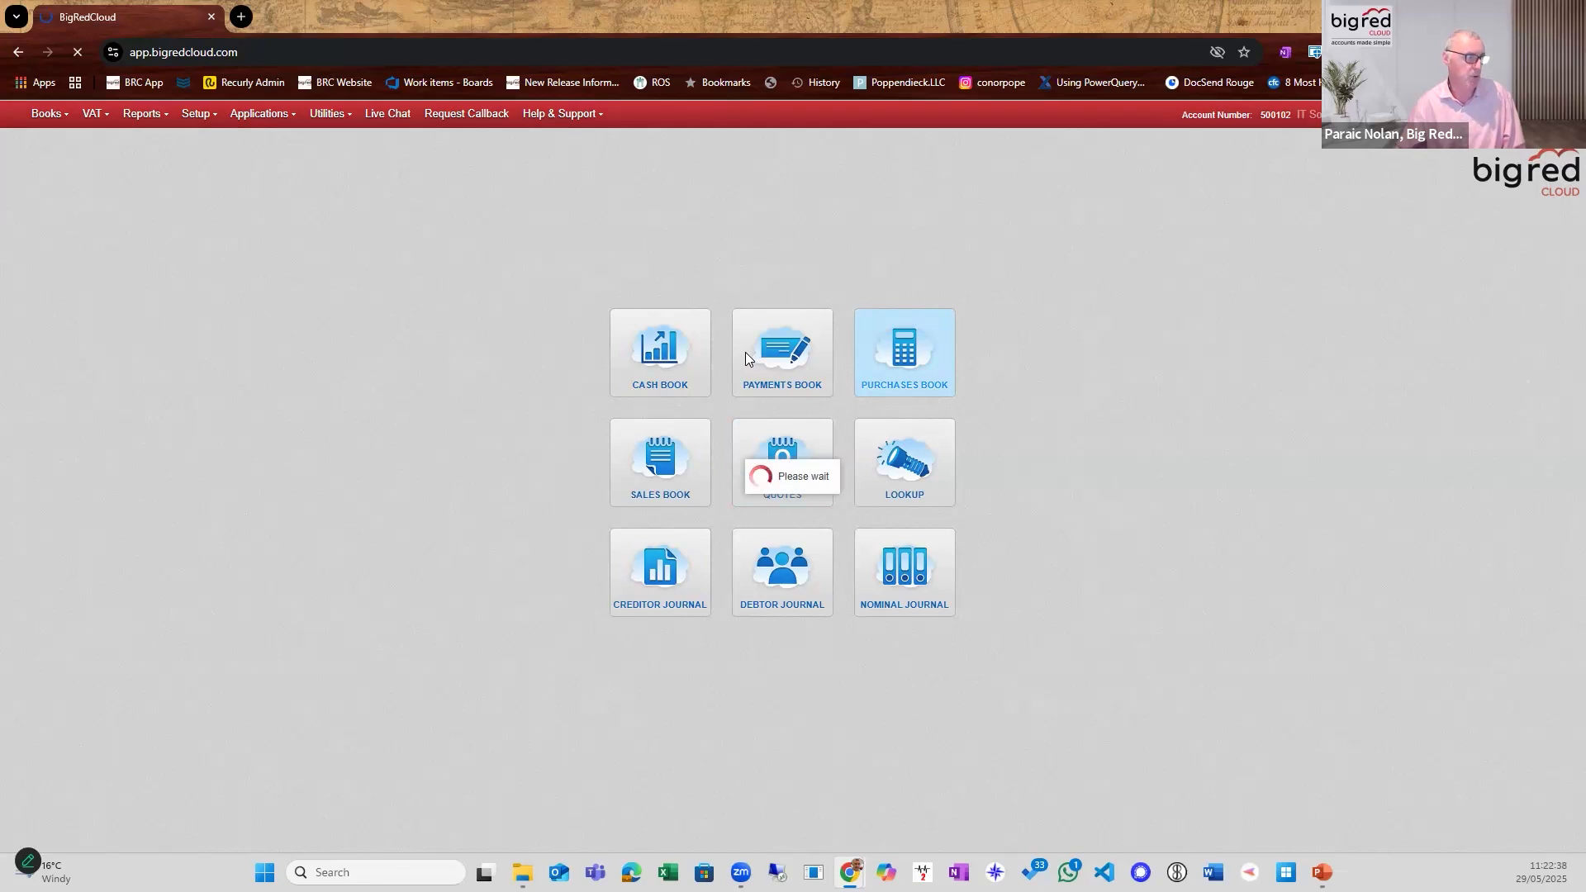
pyautogui.click(397, 839)
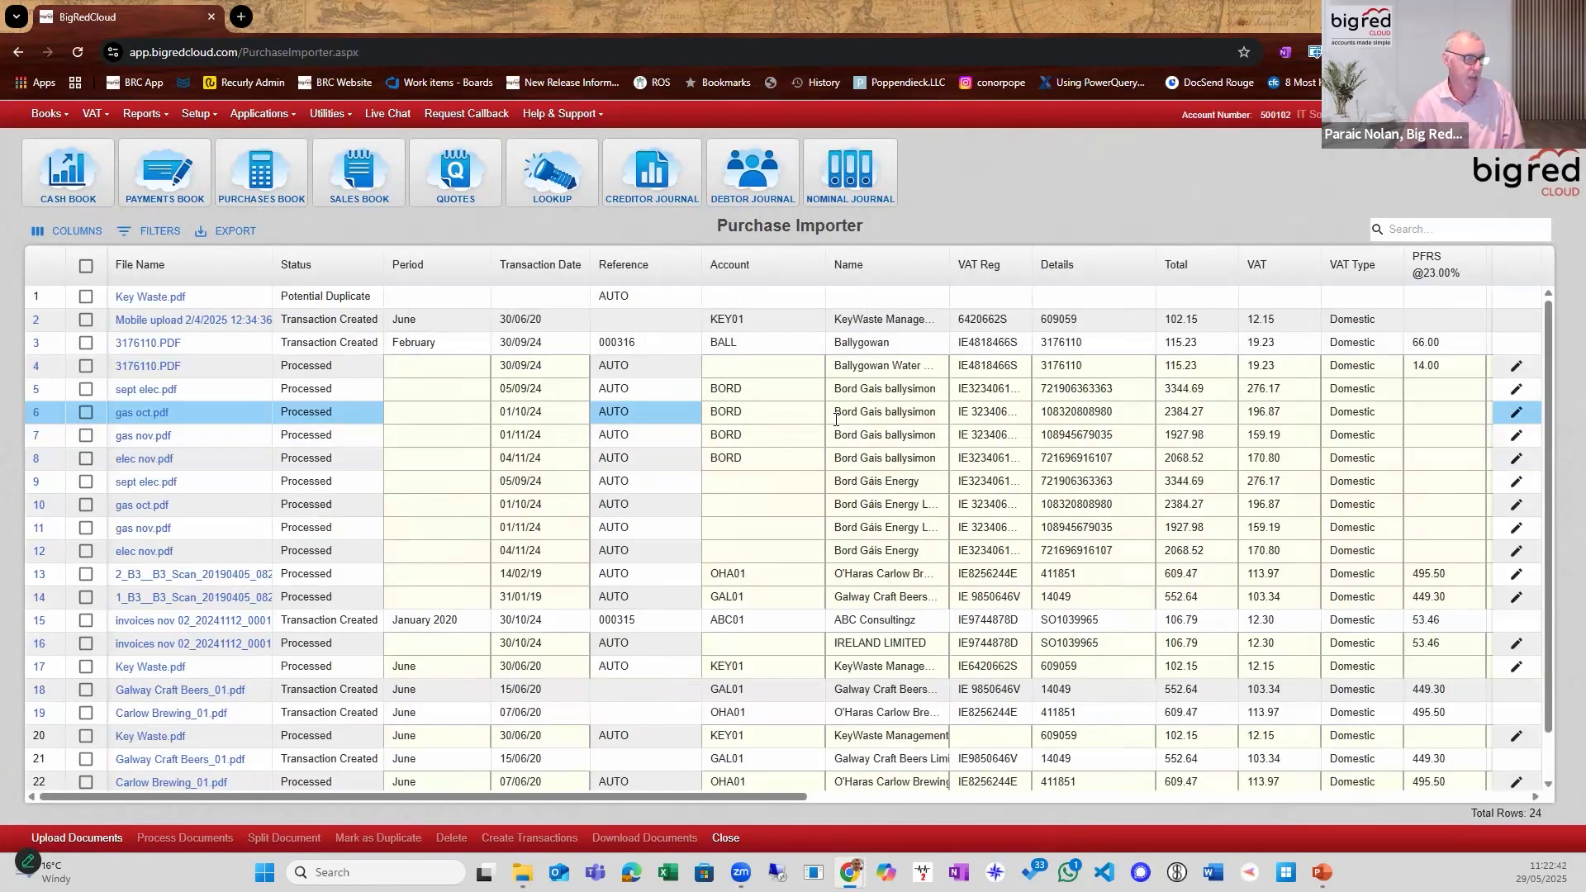
pyautogui.click(888, 412)
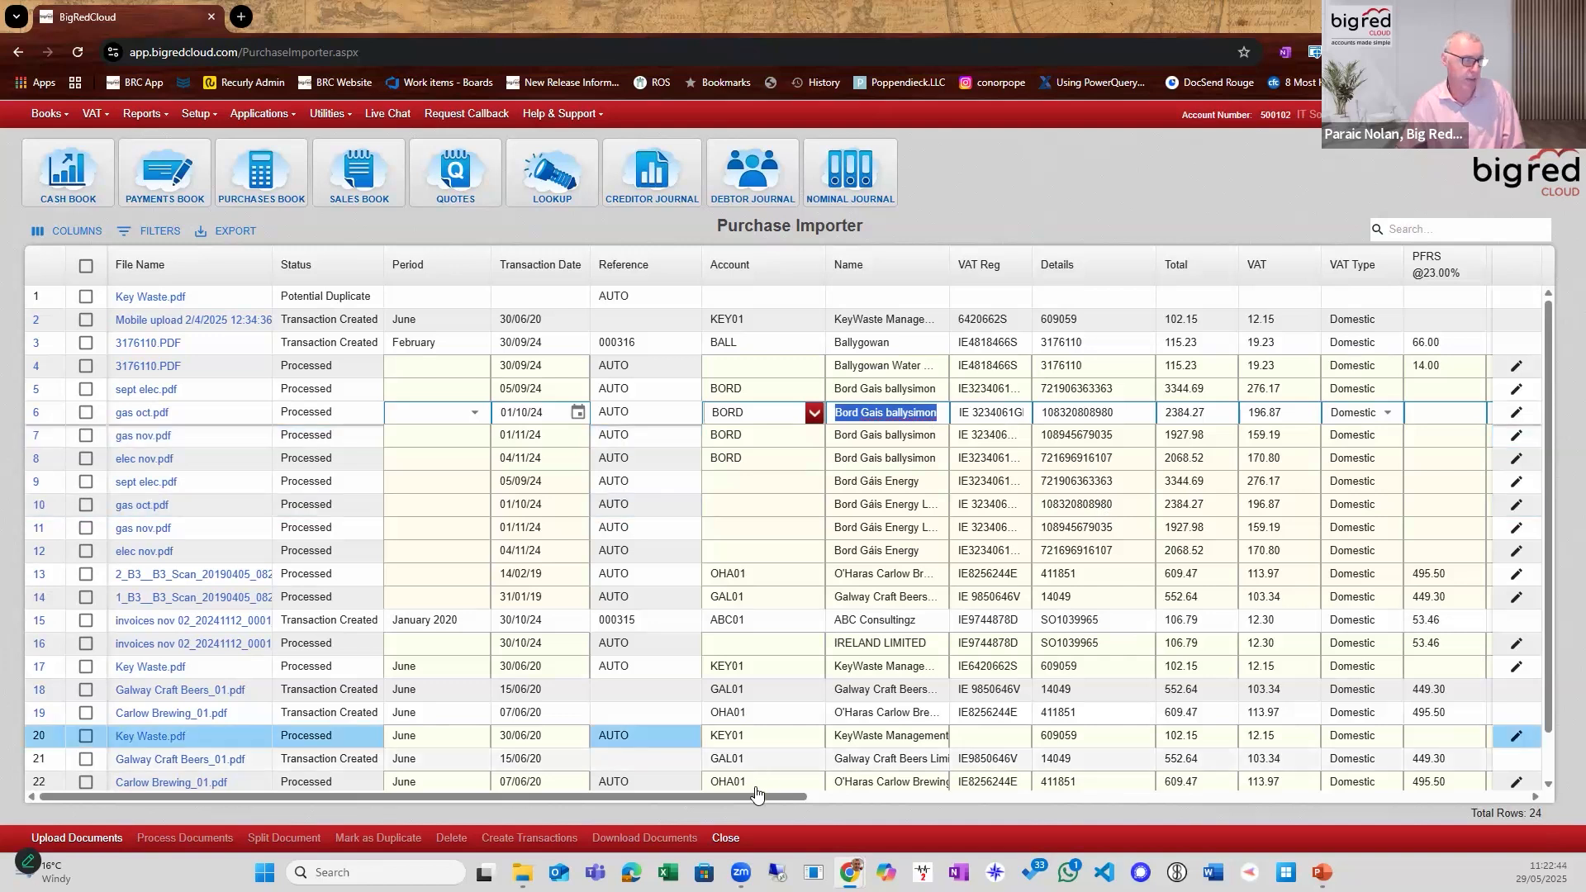
pyautogui.hscroll(5, 1010, 768)
pyautogui.click(979, 394)
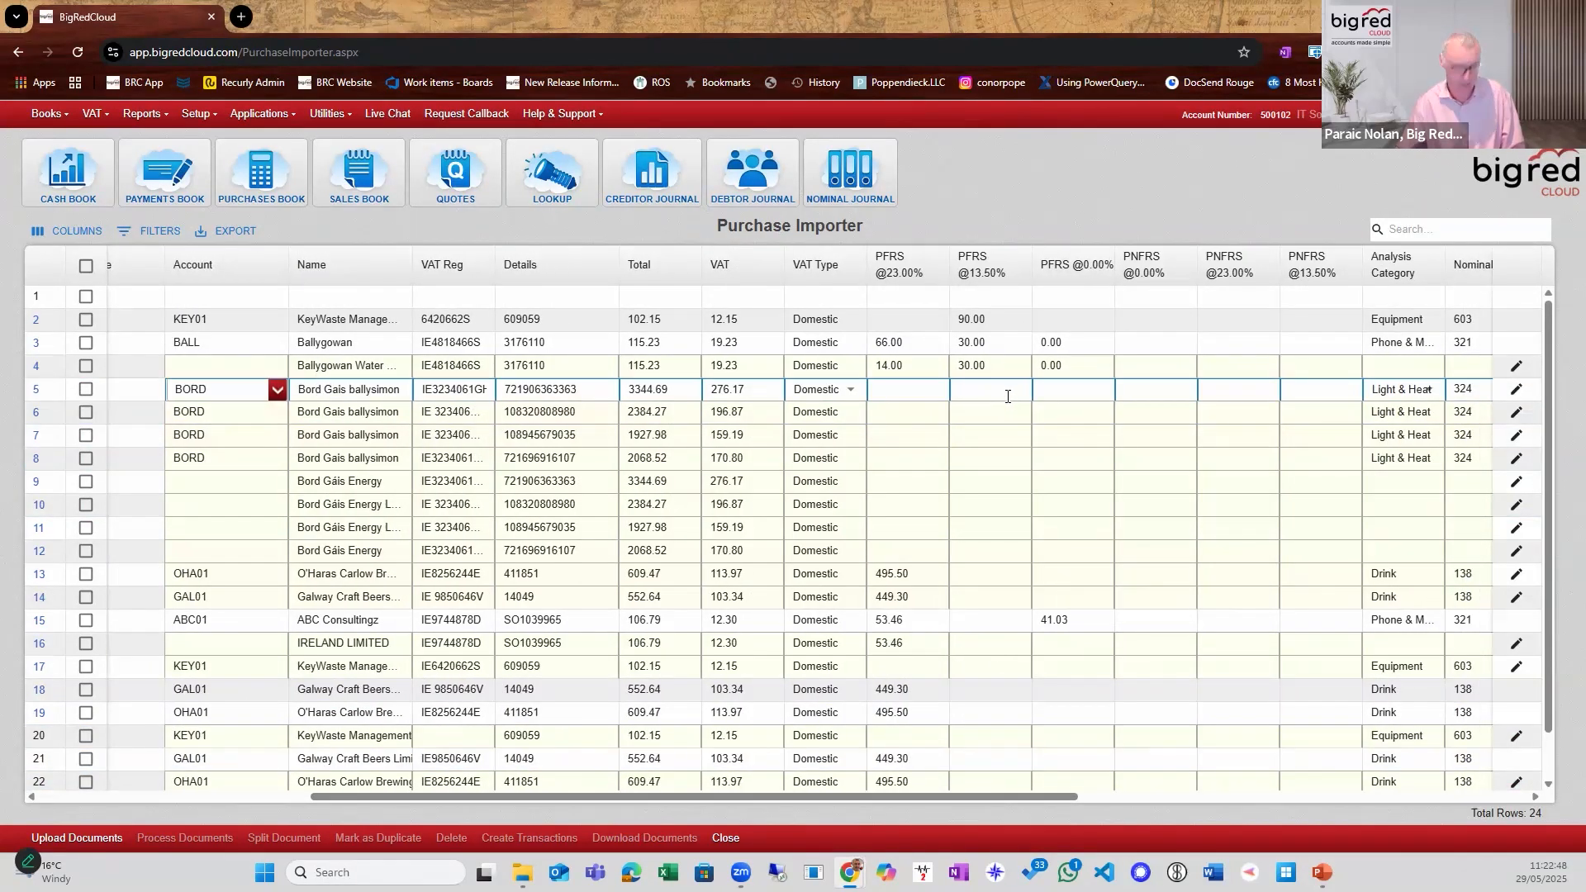
pyautogui.write('44')
pyautogui.moveTo(991, 390); pyautogui.dragTo(882, 387)
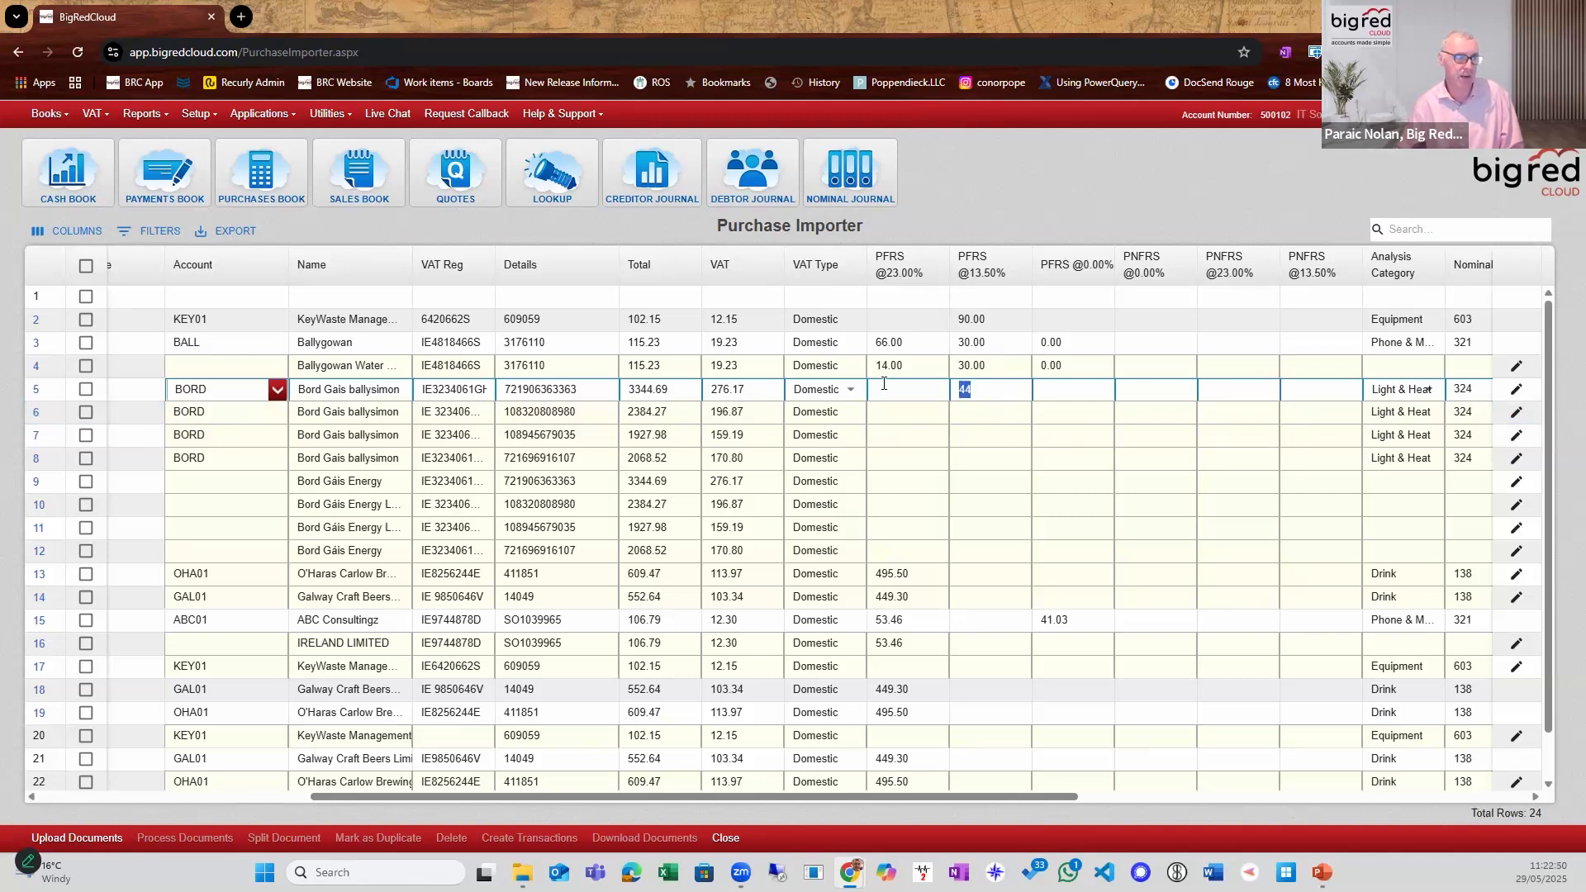
pyautogui.press('BackSpace')
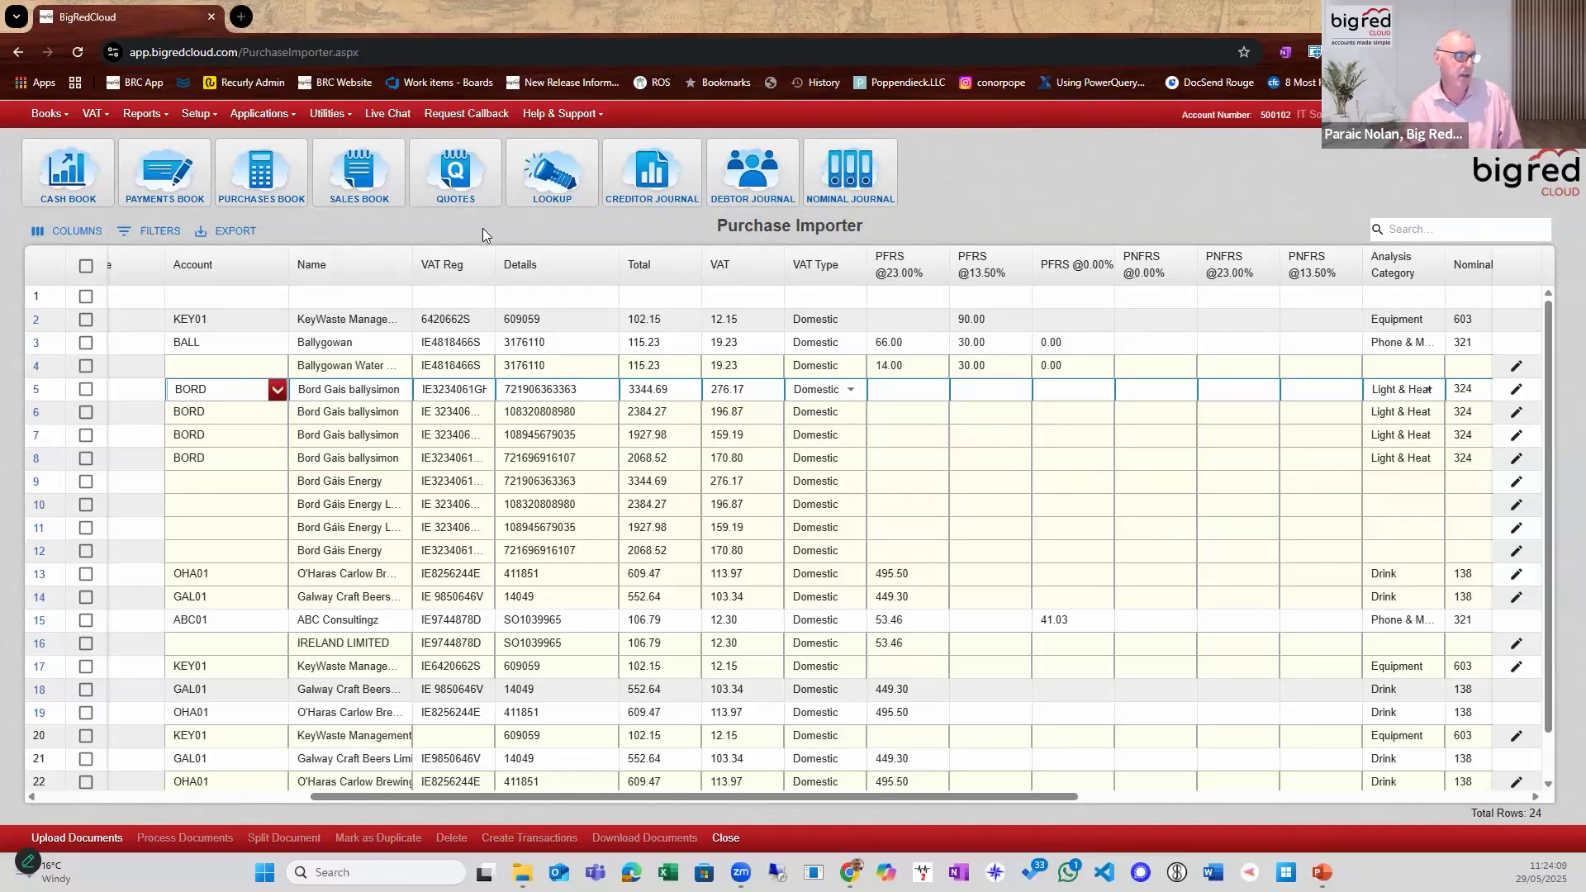
# Examine the Purchase Importer settings in ABC Consultingz's supplier record, and close the record and the supplier lookup.
pyautogui.click(552, 175)
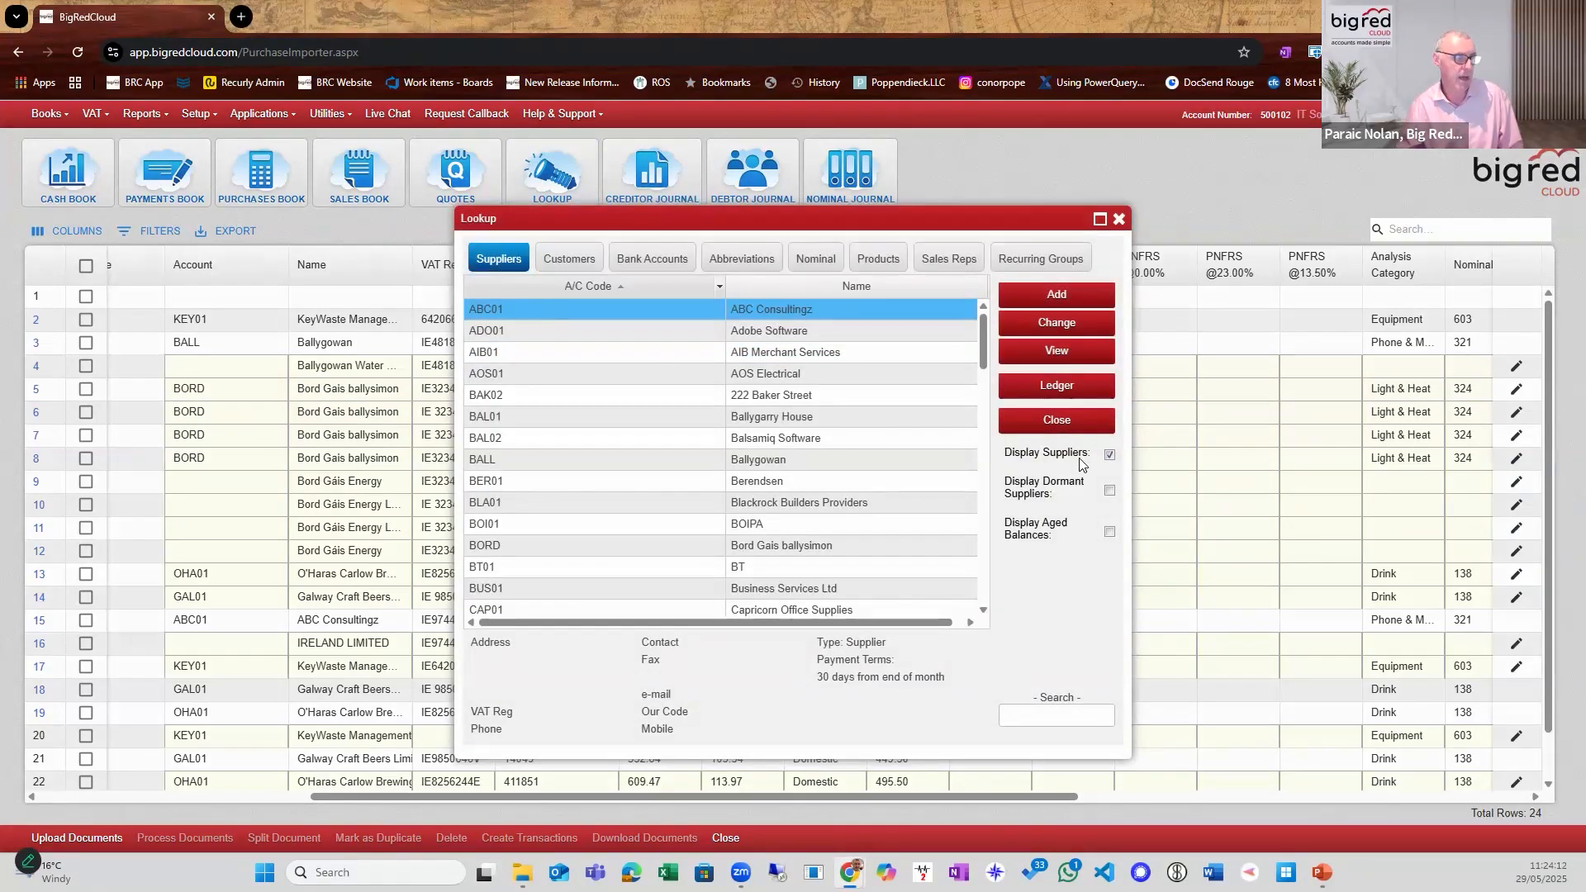
pyautogui.click(1066, 329)
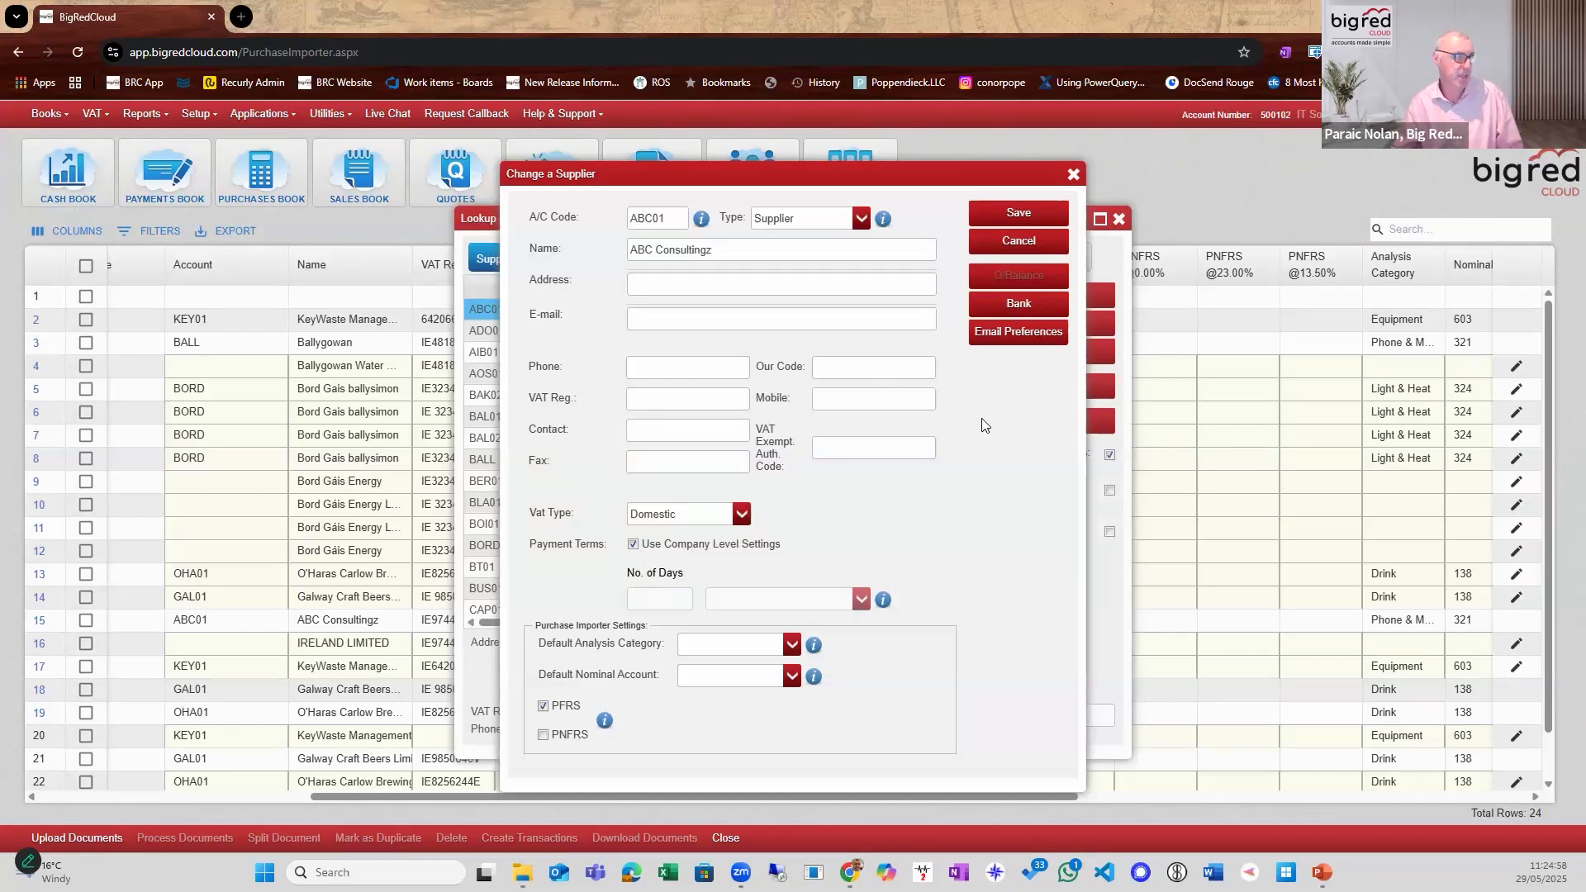
pyautogui.click(1073, 175)
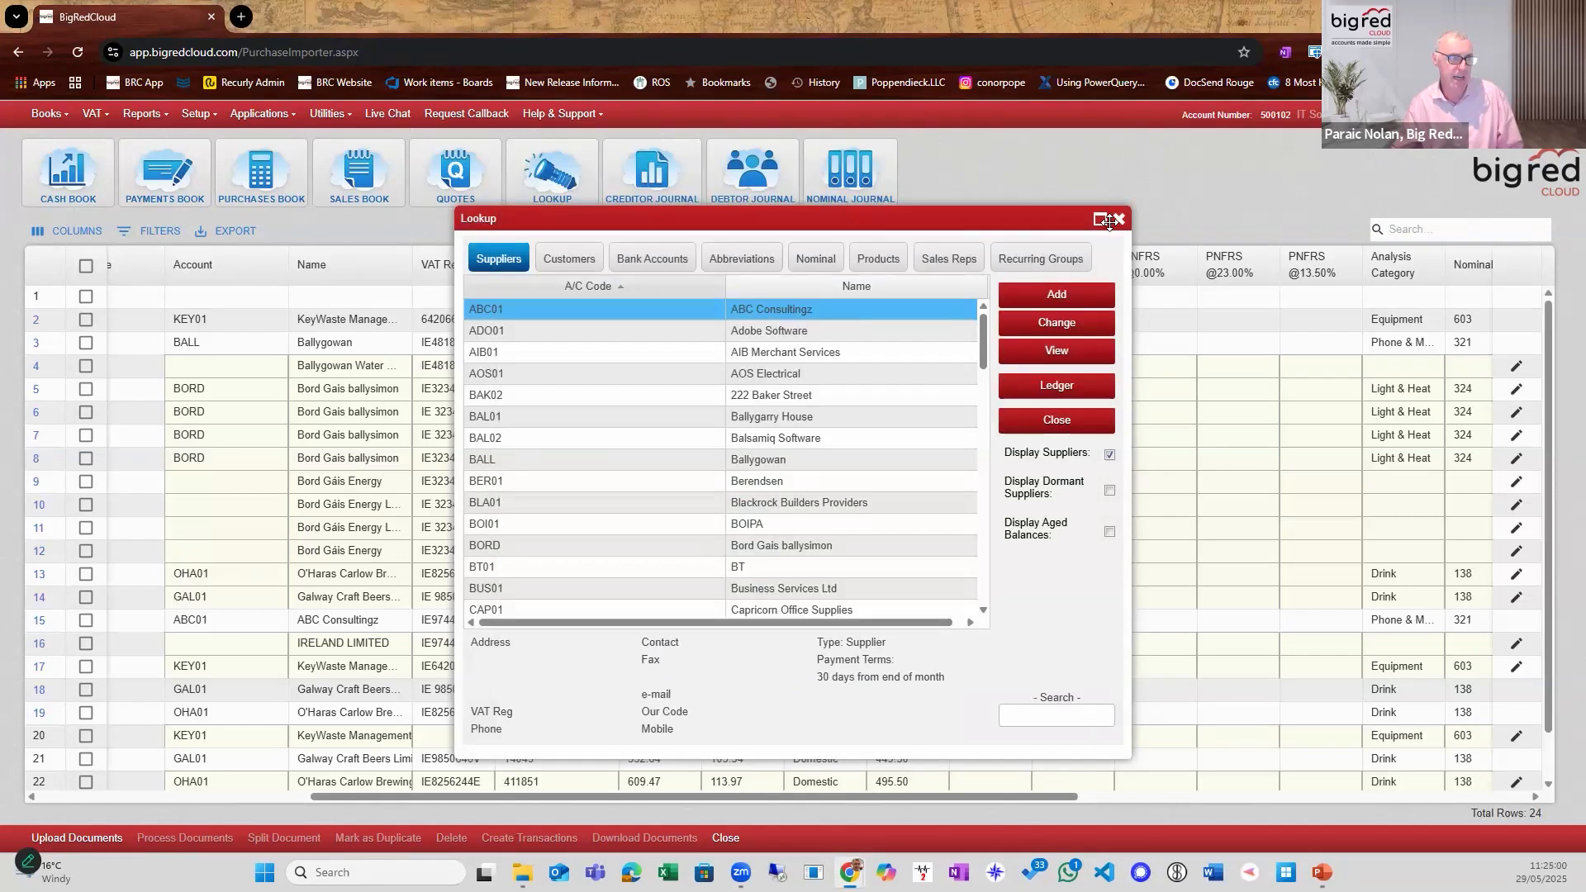
pyautogui.click(1113, 219)
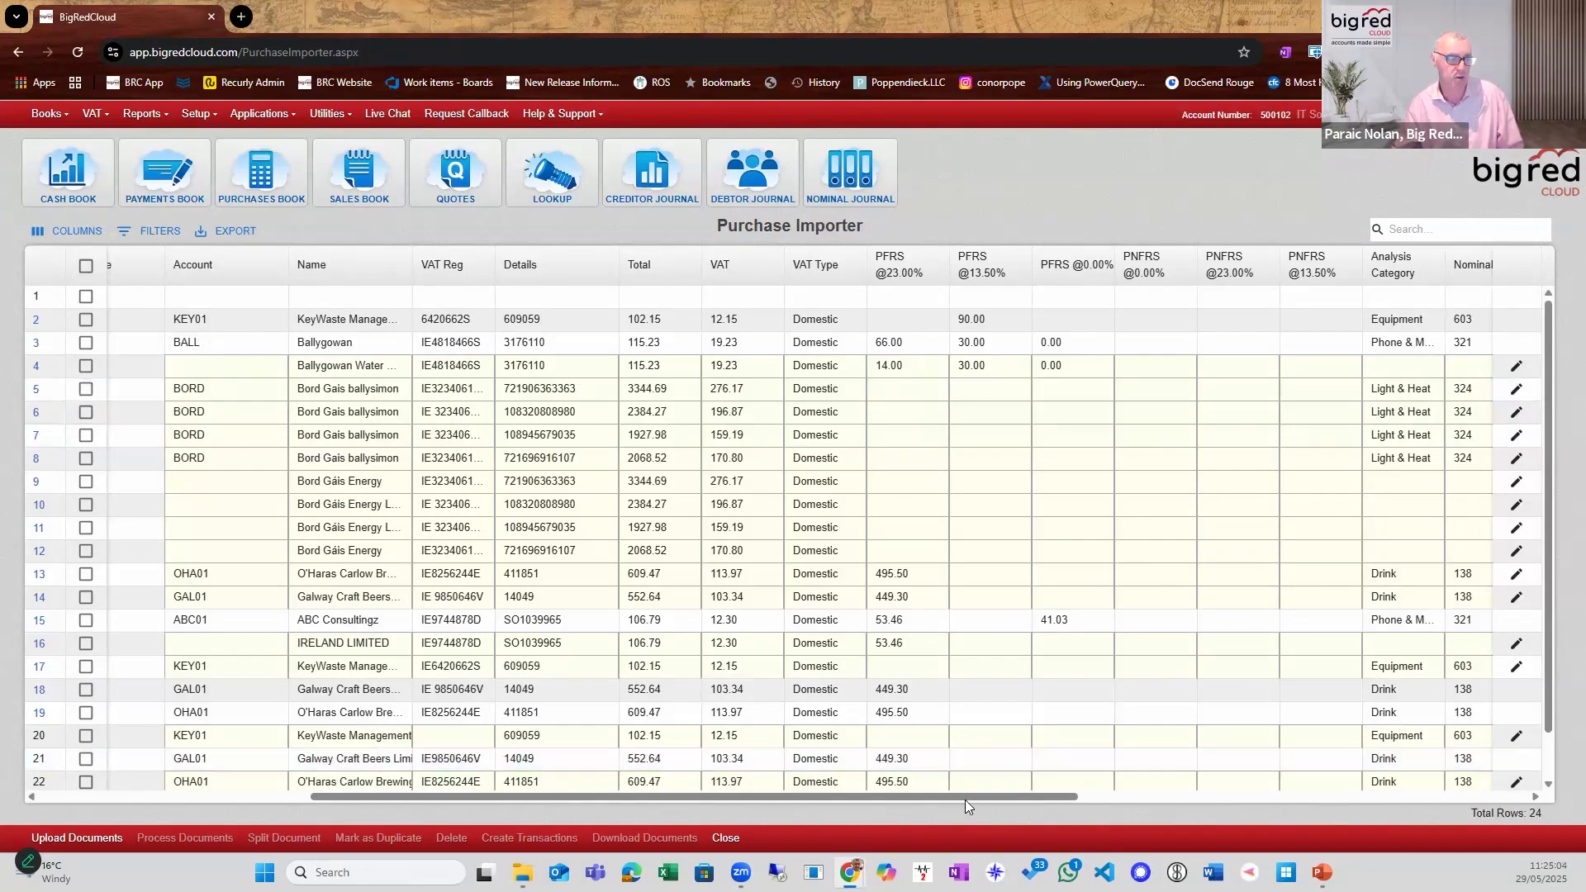
# Examine the analysis category choices and the nominal accounts lookup for the gas oct.pdf invoice on row 6, keeping its existing values.
pyautogui.moveTo(965, 801); pyautogui.dragTo(937, 752)
pyautogui.click(916, 360)
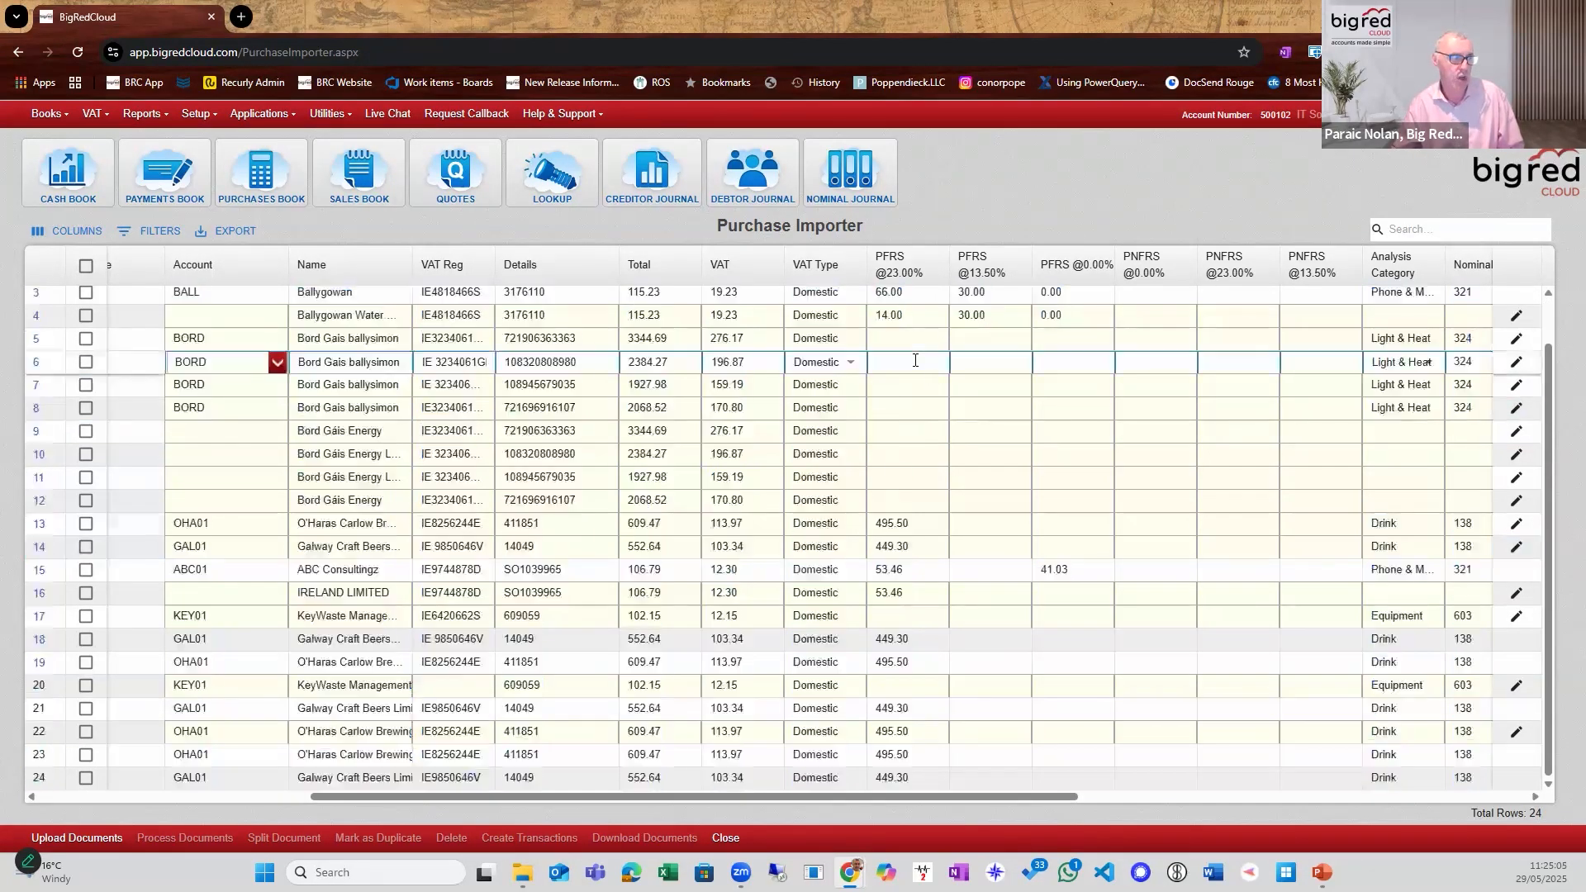
pyautogui.click(1418, 364)
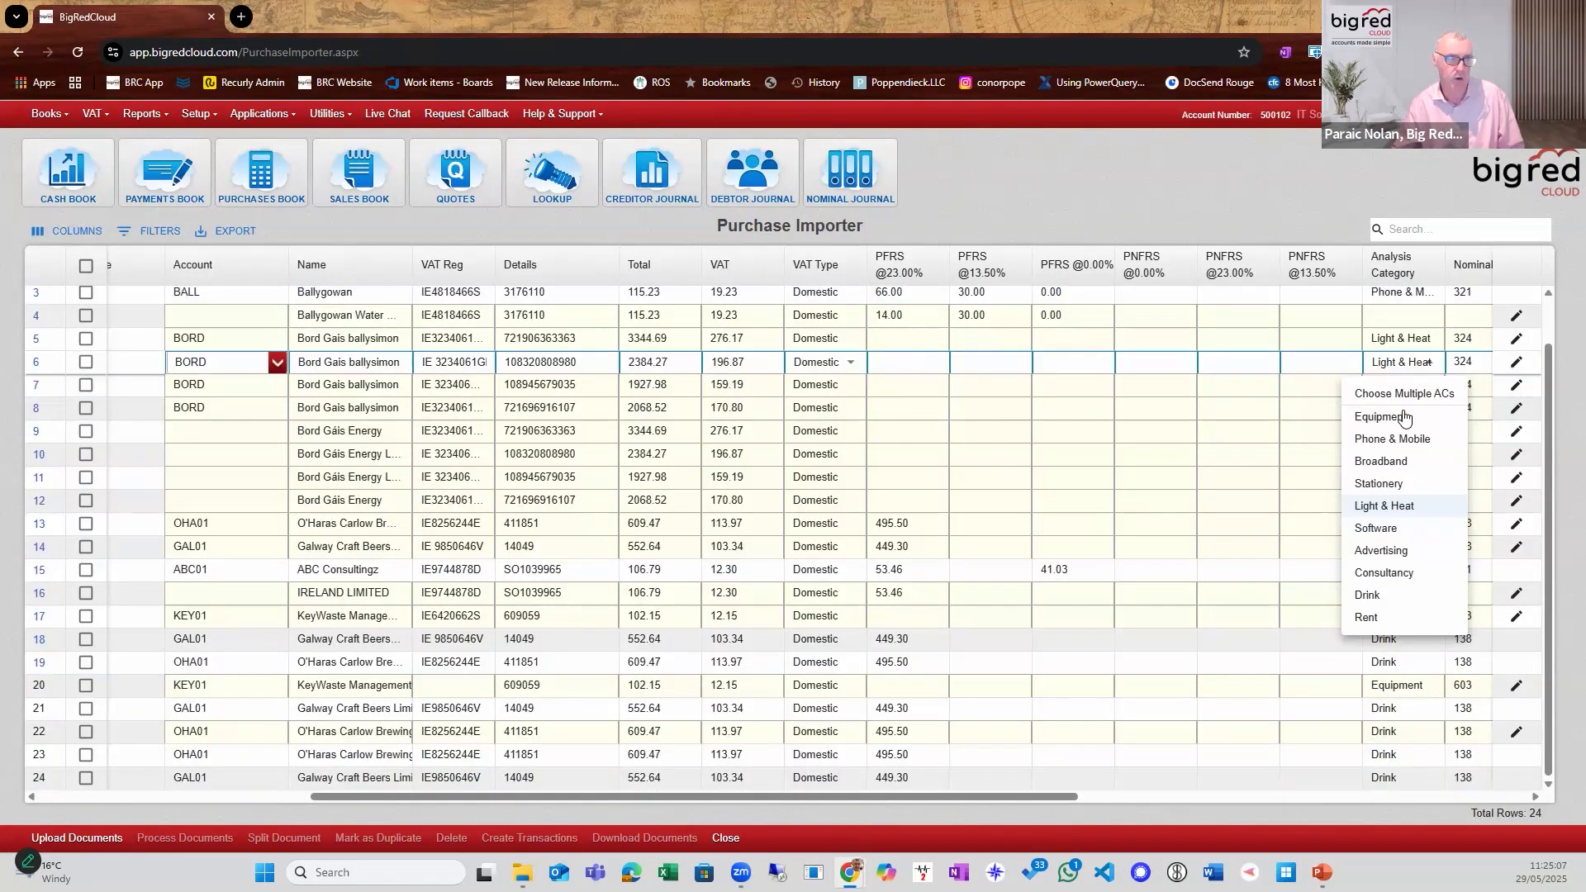
pyautogui.click(1131, 374)
pyautogui.click(1404, 364)
pyautogui.click(1464, 364)
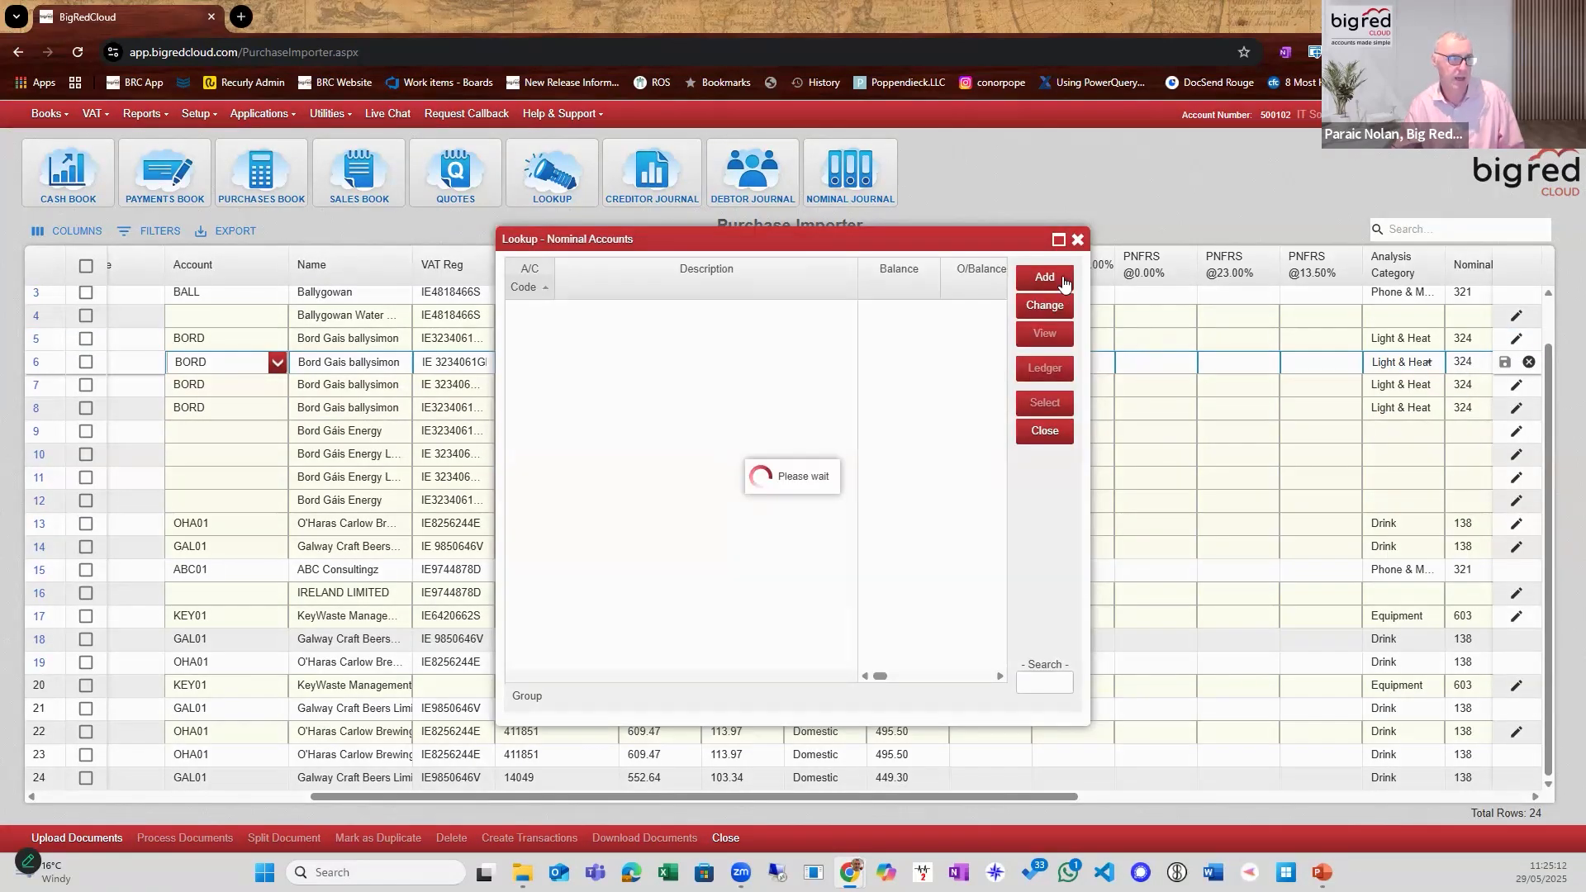
pyautogui.click(1078, 241)
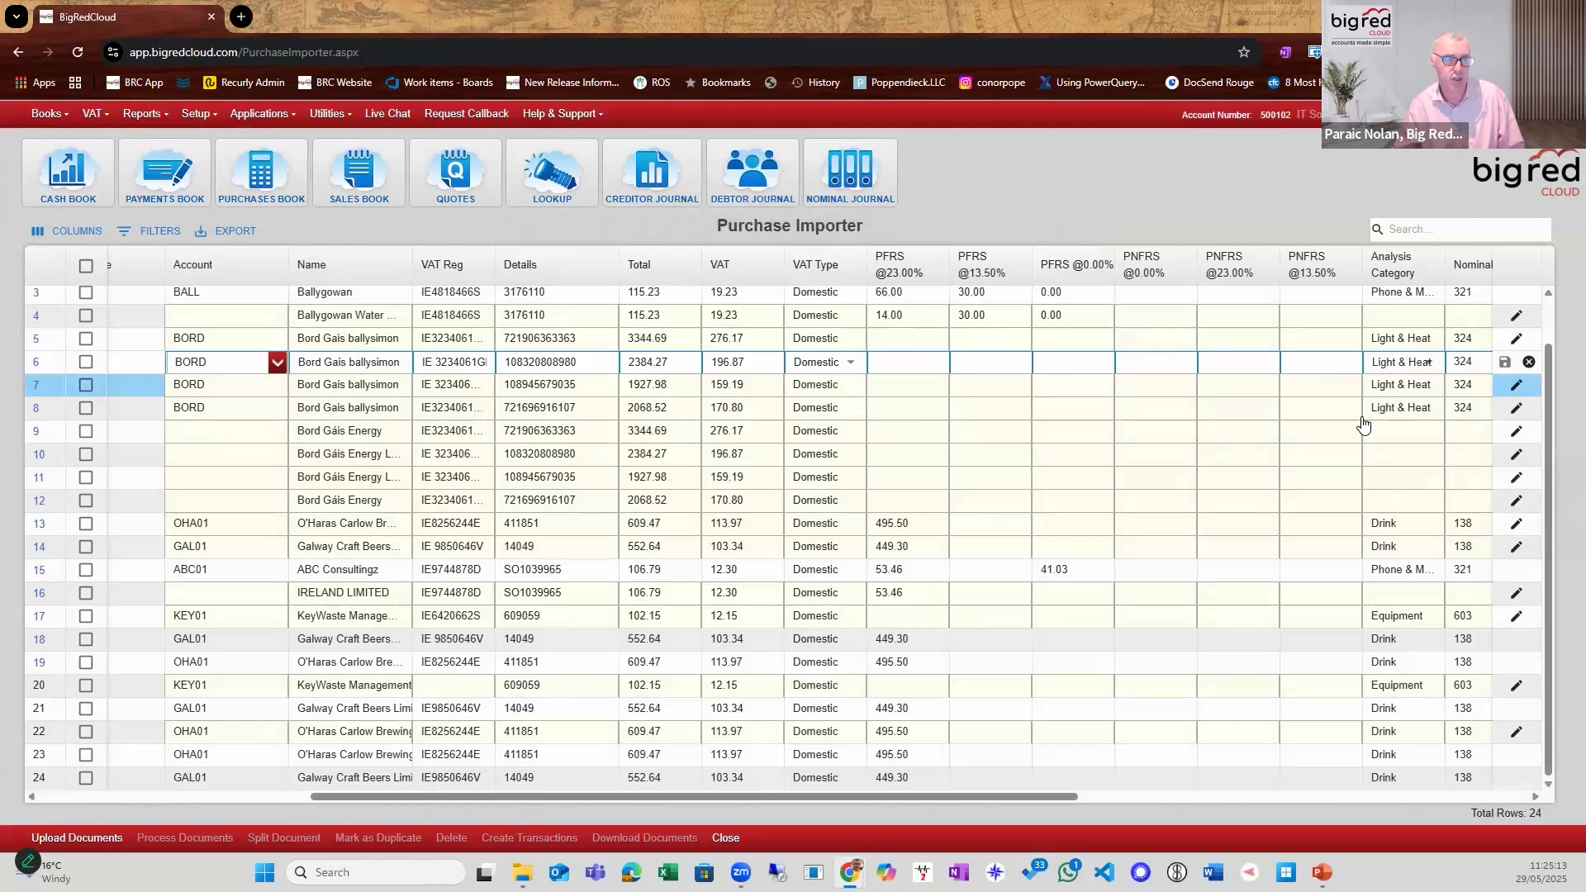
pyautogui.click(1409, 368)
pyautogui.click(1242, 364)
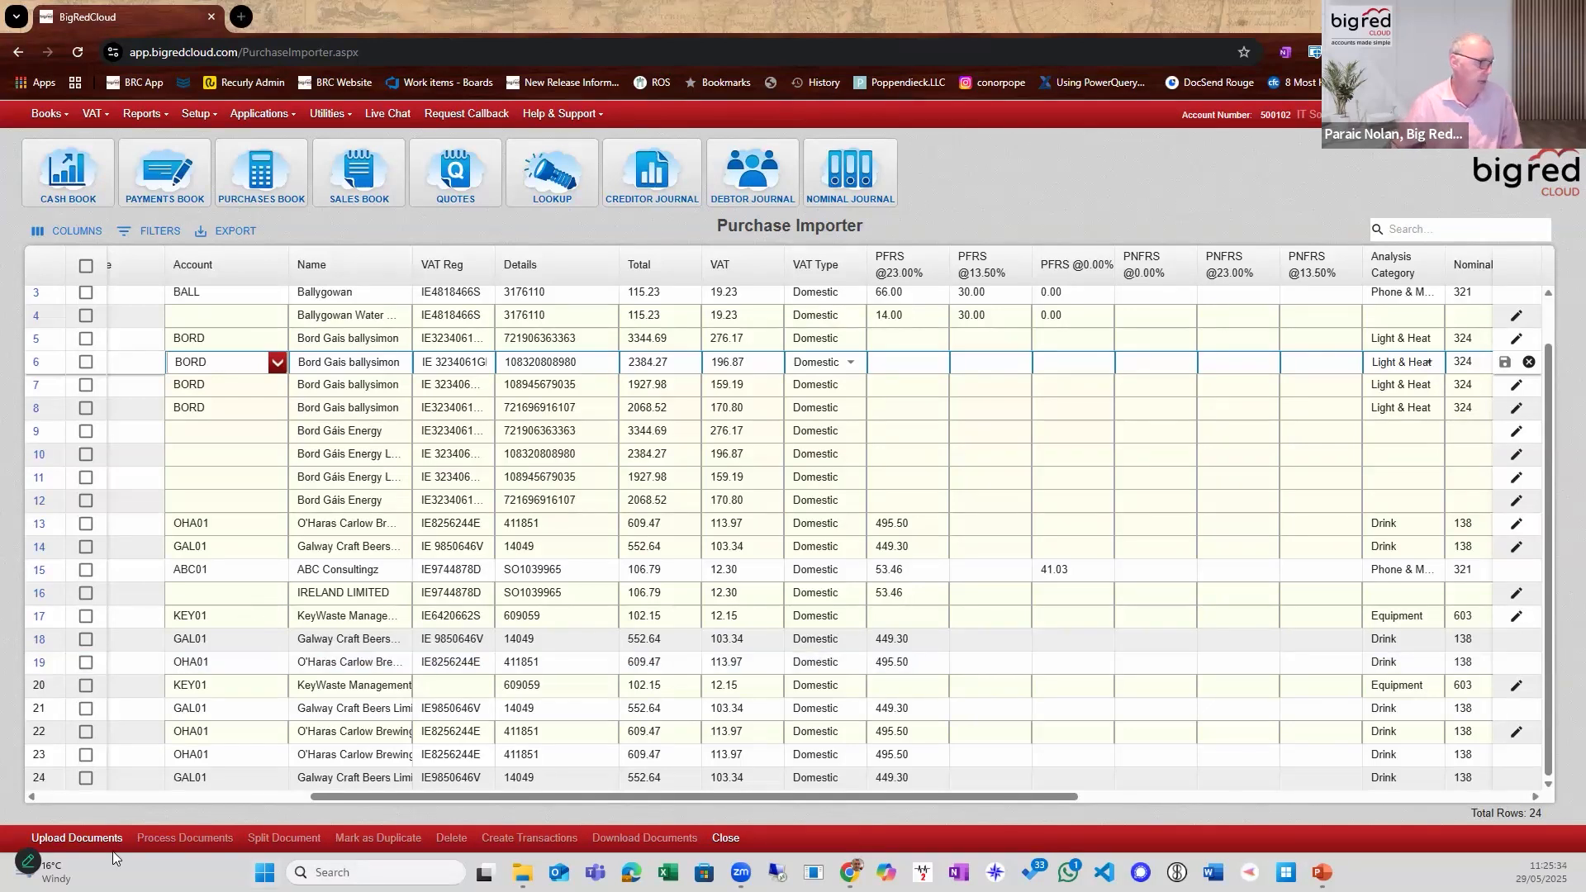
pyautogui.click(43, 841)
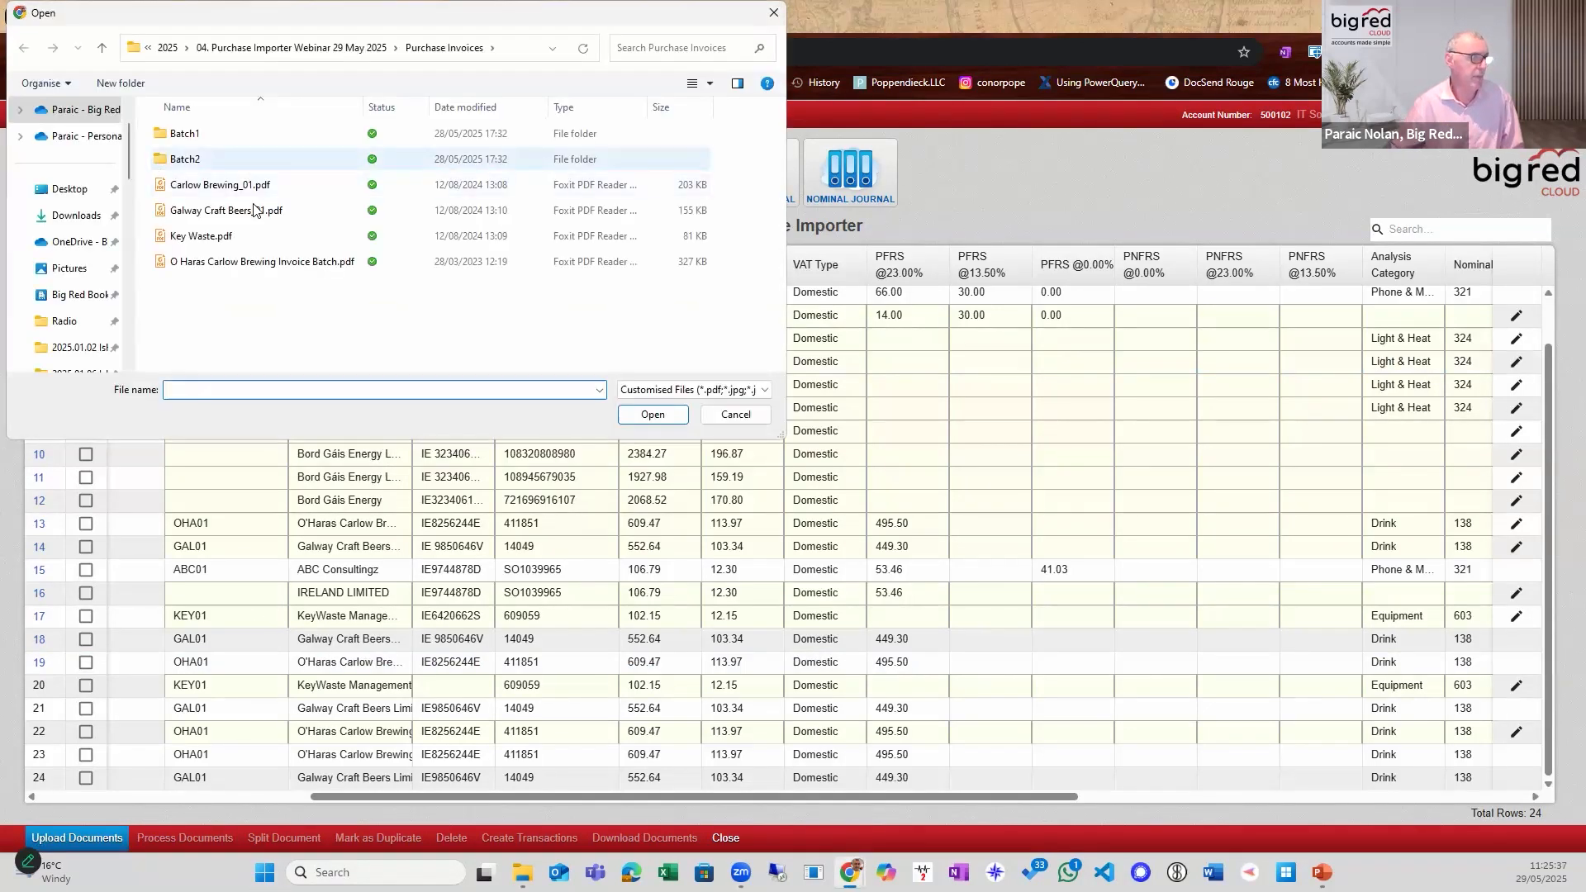
pyautogui.click(735, 413)
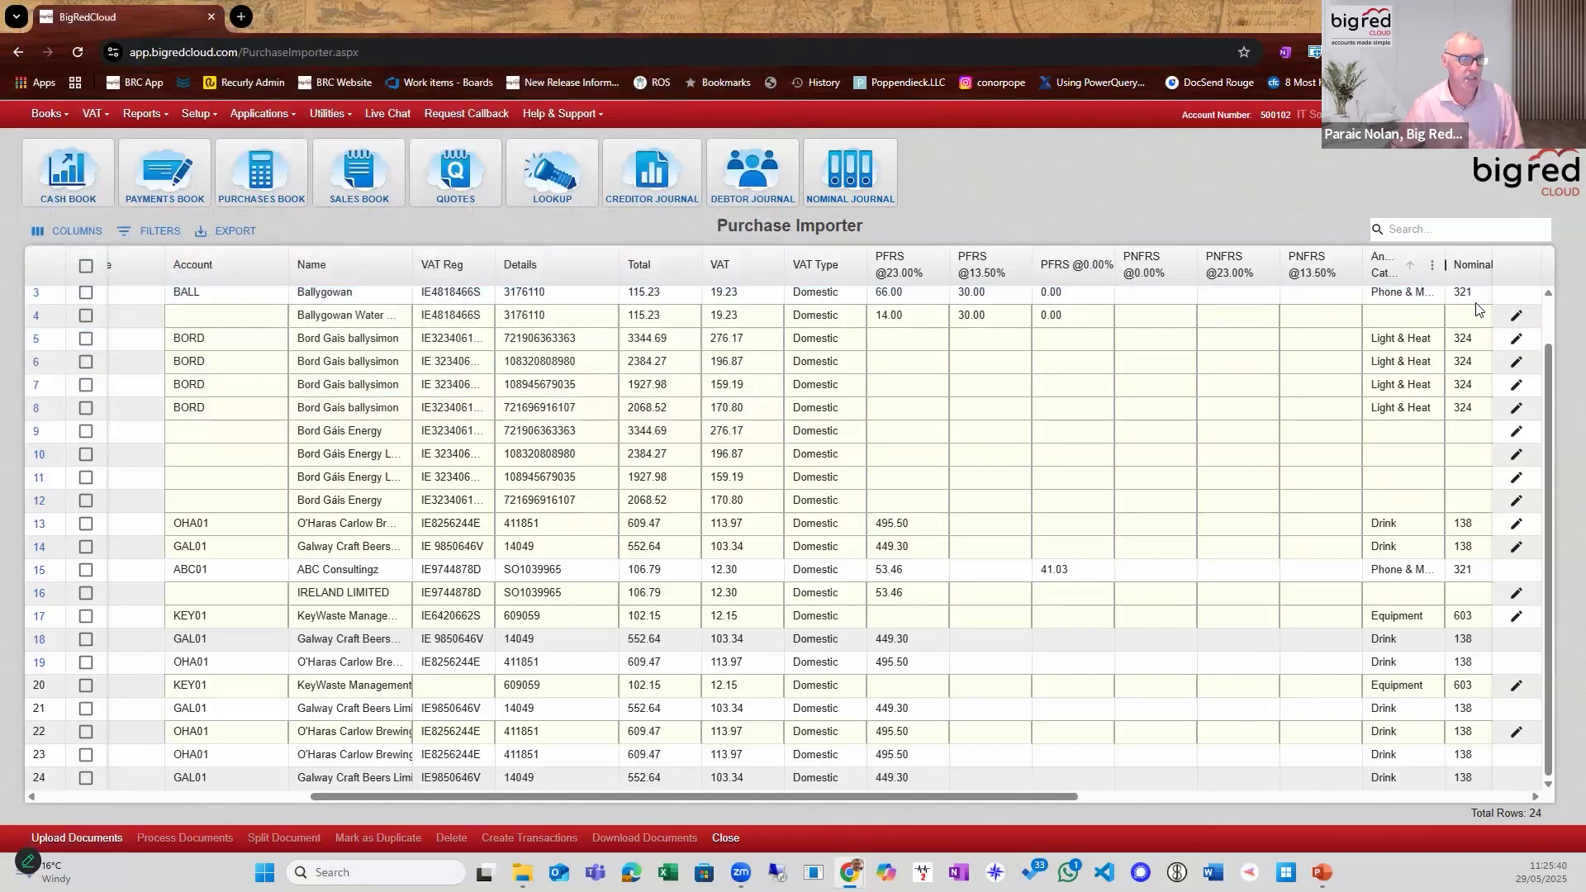
pyautogui.moveTo(959, 795); pyautogui.dragTo(654, 761)
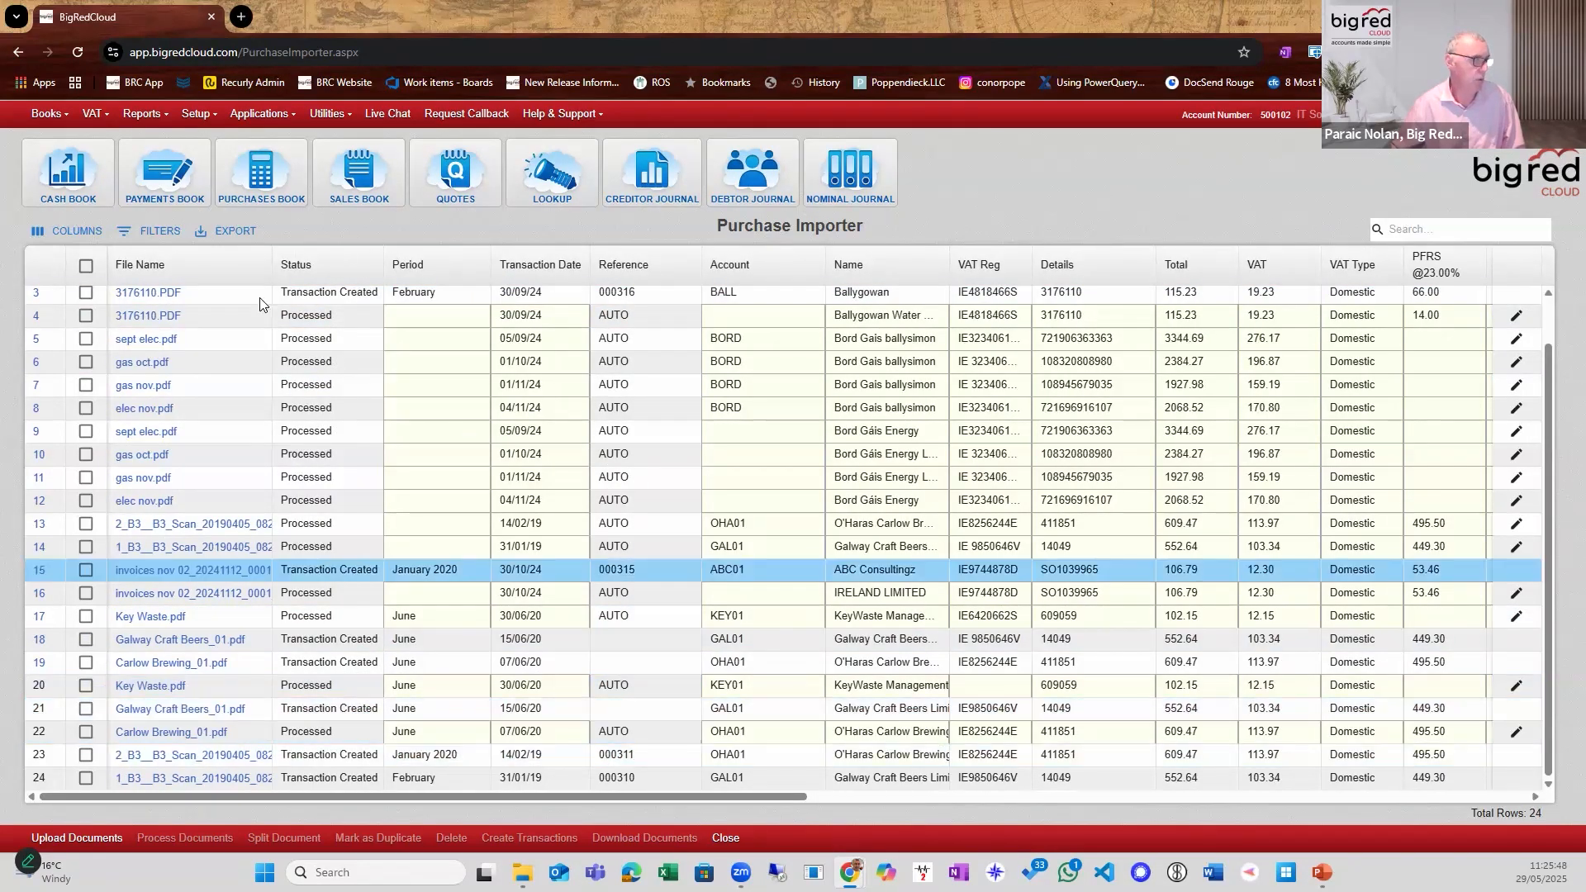
# Upload O Haras Carlow Brewing Invoice Batch.pdf from the Purchase Invoices folder and find it in the document list.
pyautogui.click(76, 837)
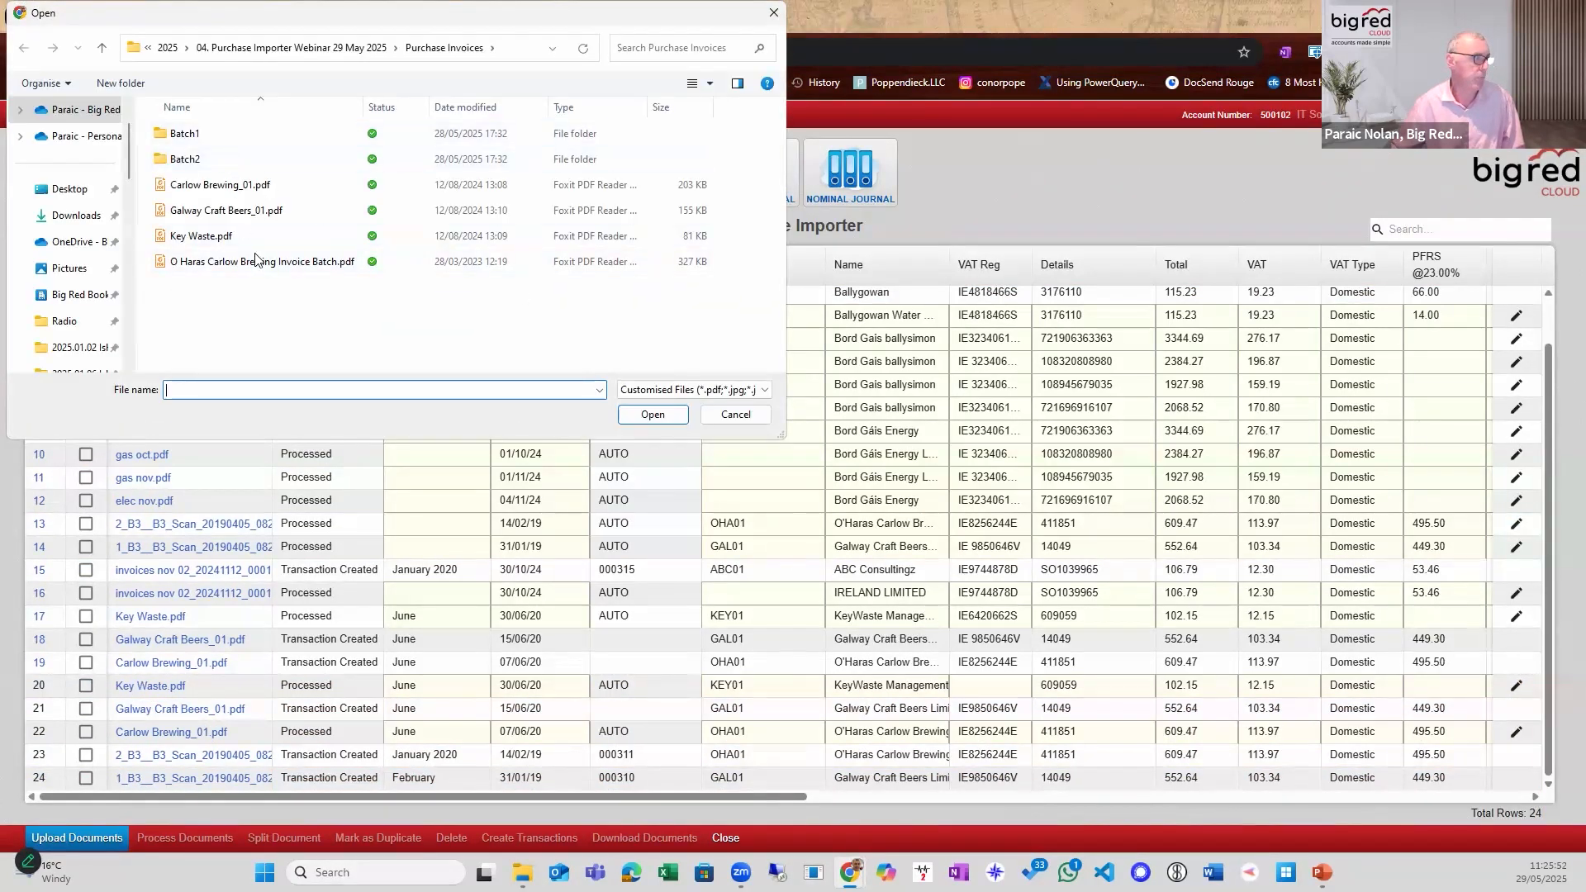
pyautogui.click(277, 263)
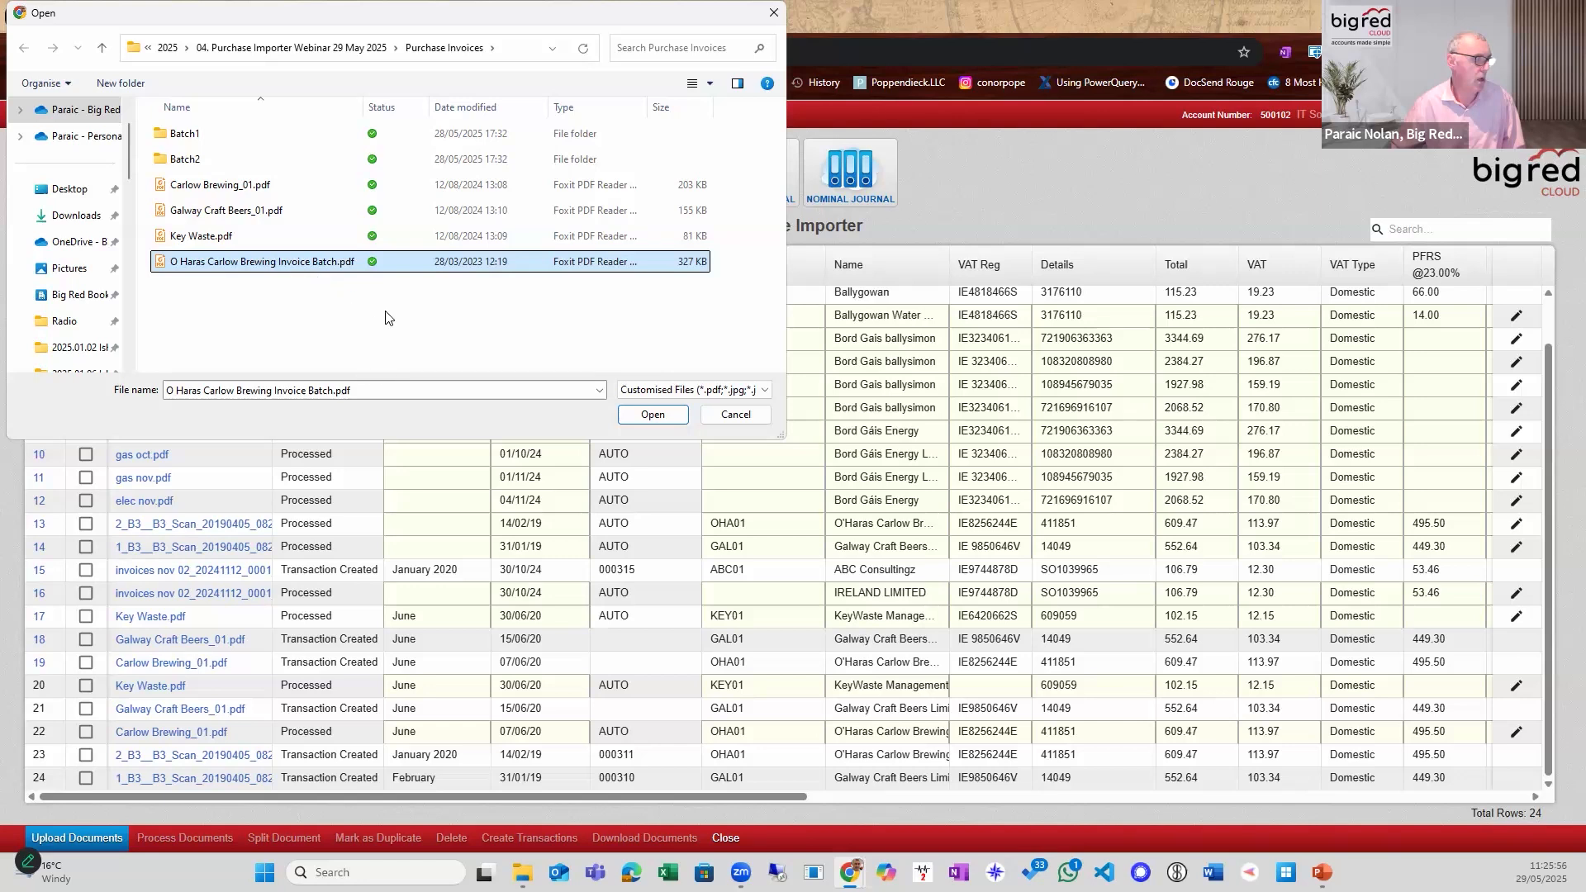
pyautogui.click(561, 323)
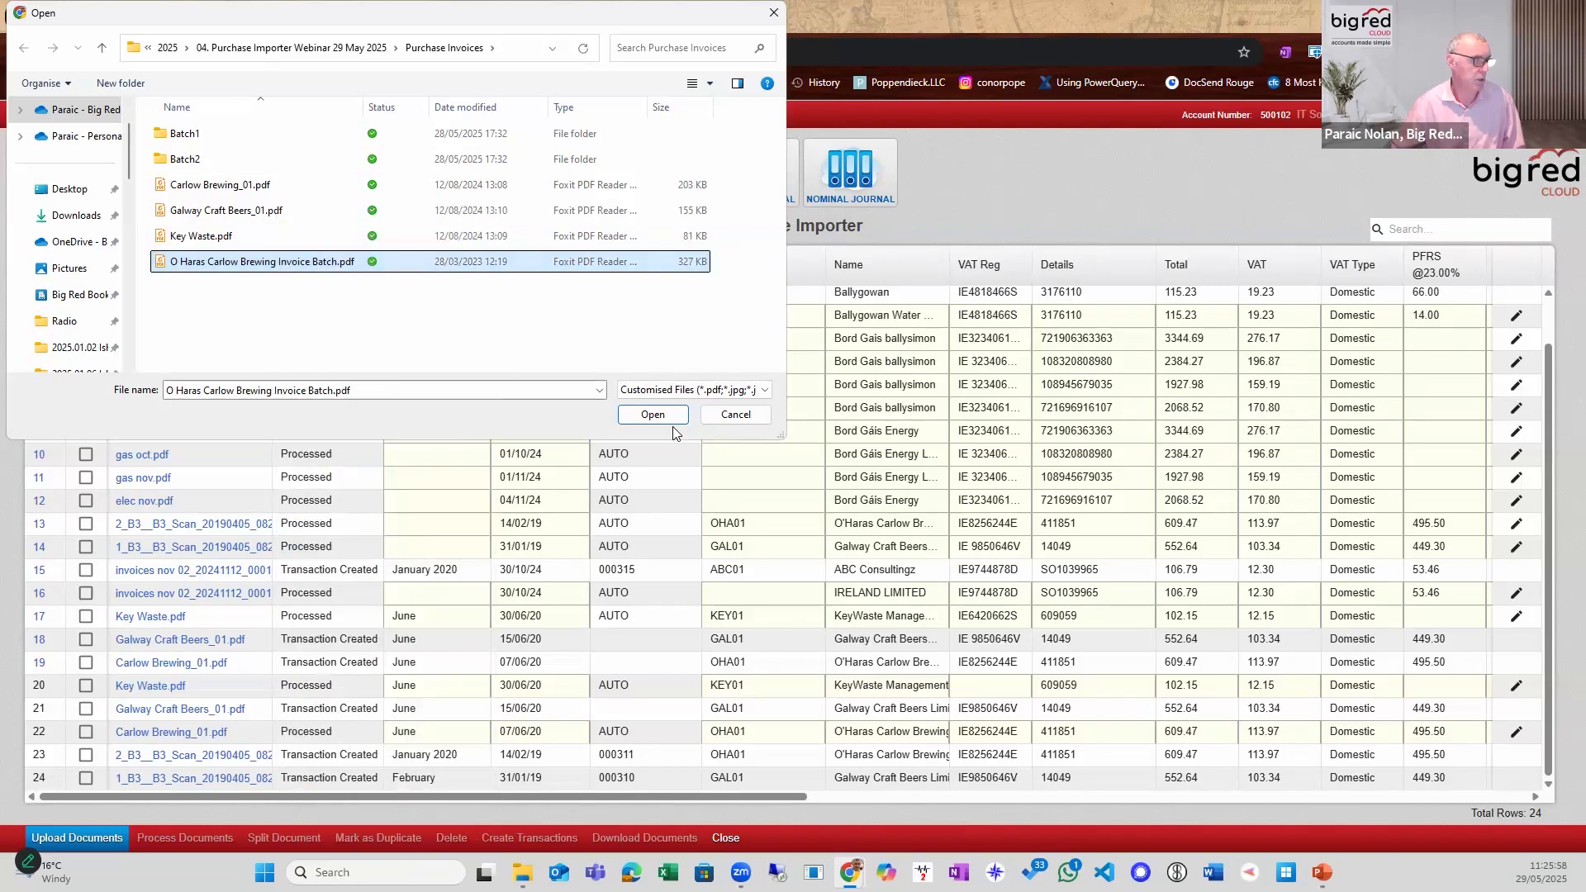
pyautogui.click(642, 415)
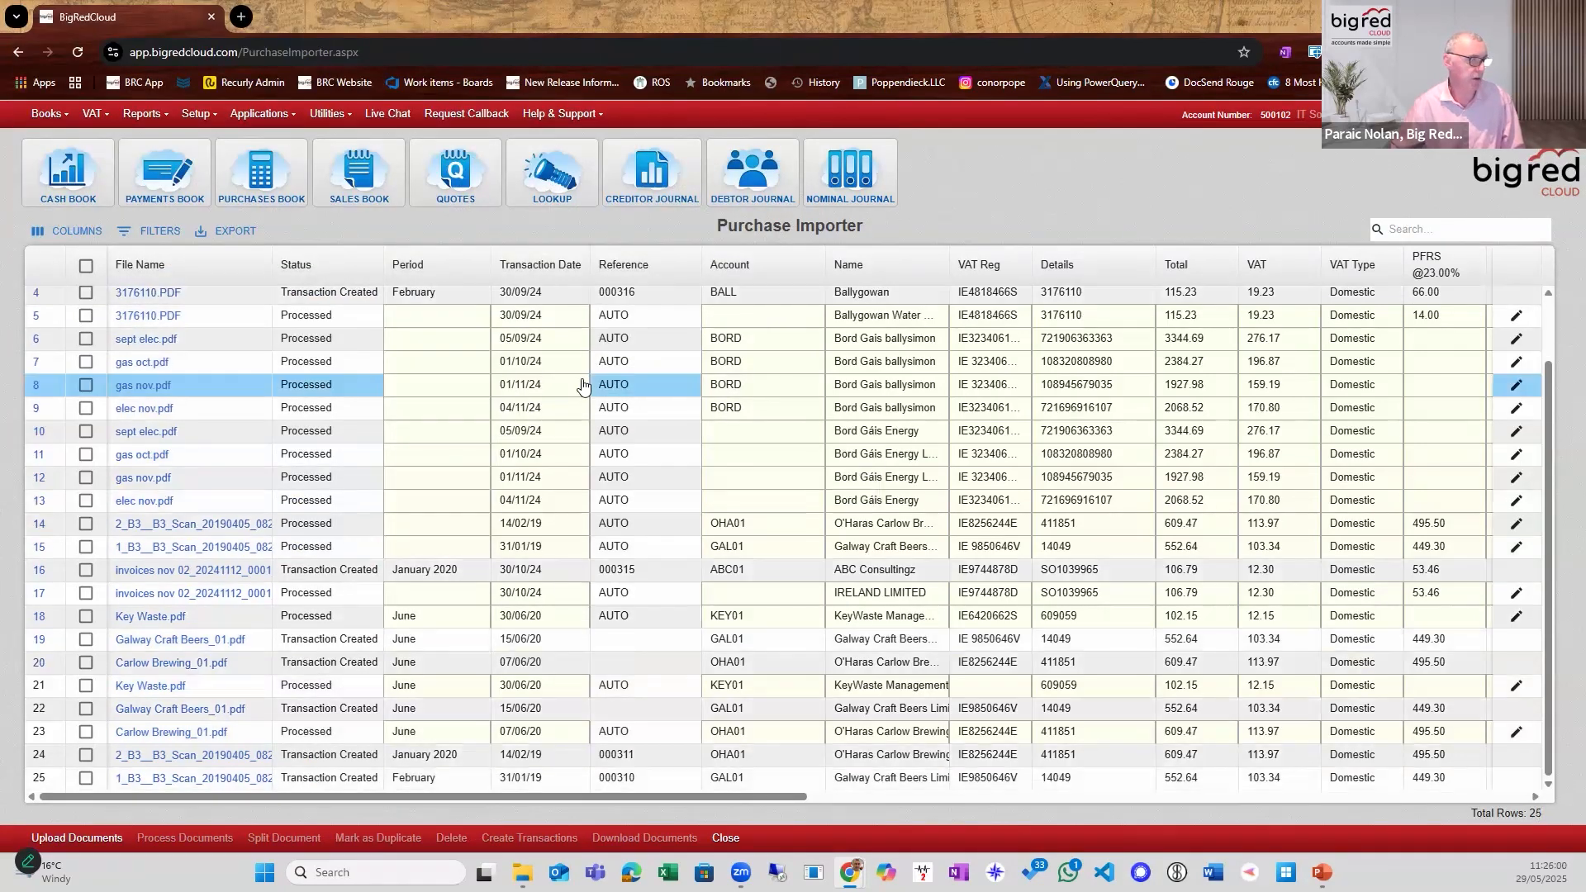
pyautogui.scroll(2, 305, 436)
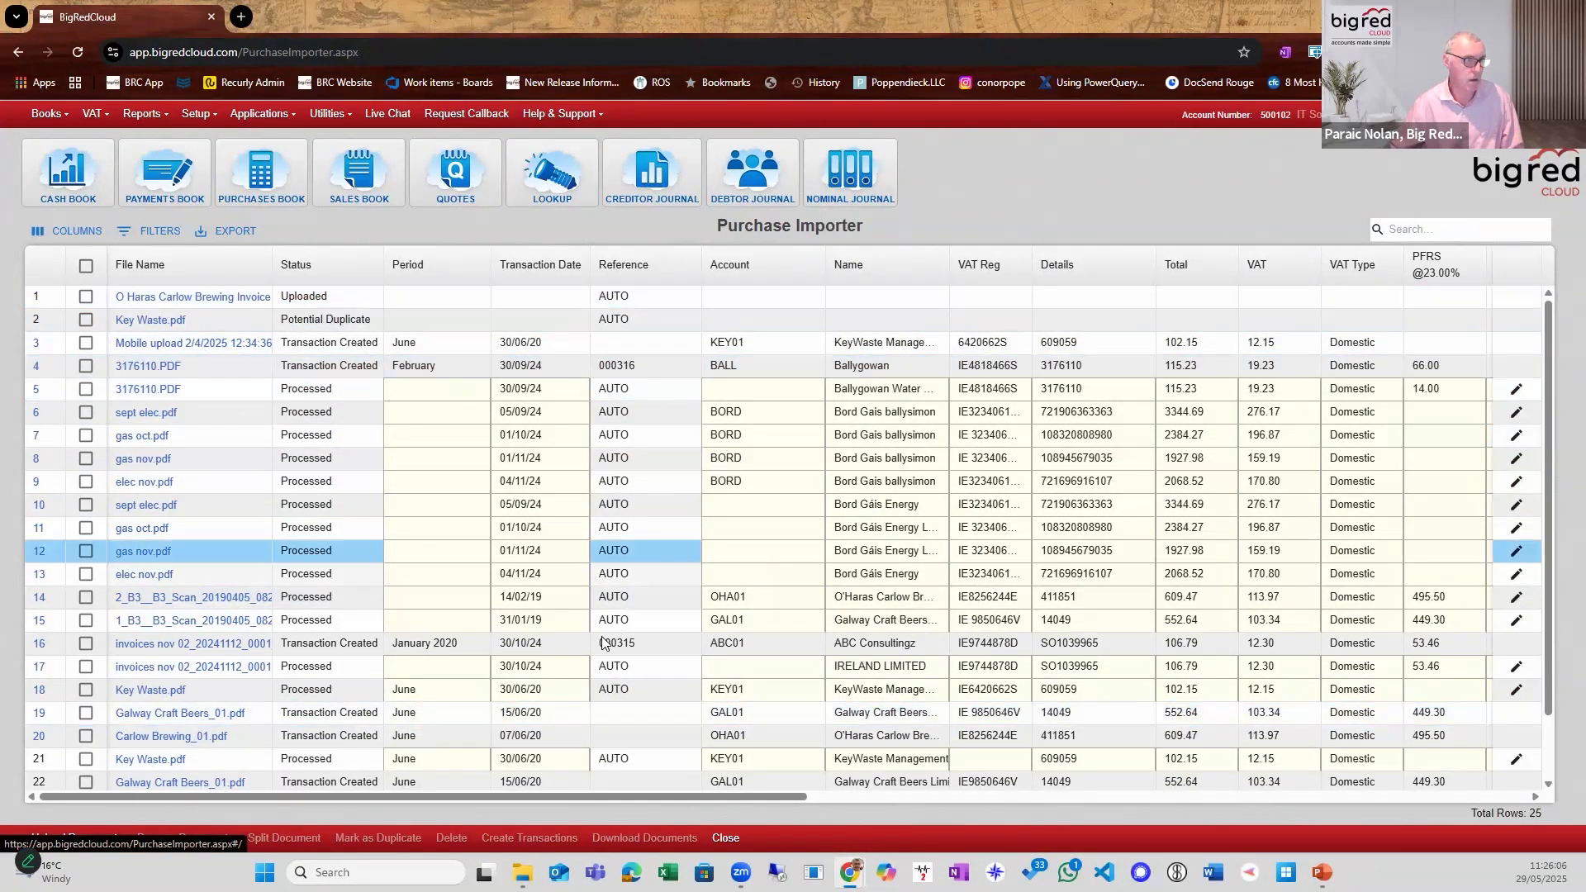
# Filter the Purchase Importer list to documents whose Date Uploaded contains 29/05.
pyautogui.moveTo(580, 797); pyautogui.dragTo(1302, 796)
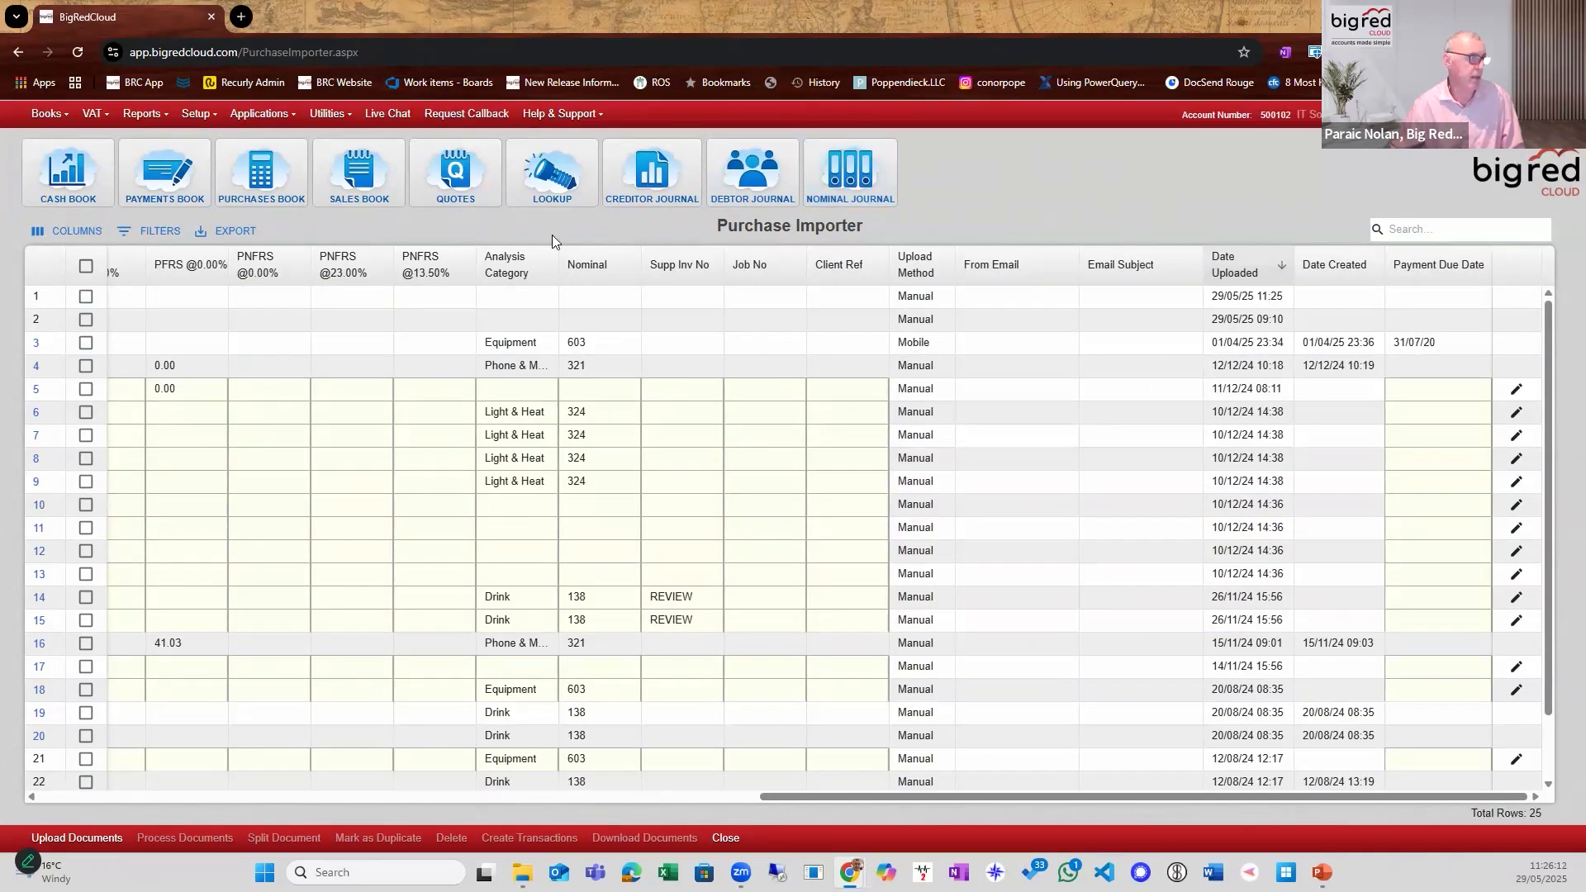
pyautogui.click(155, 232)
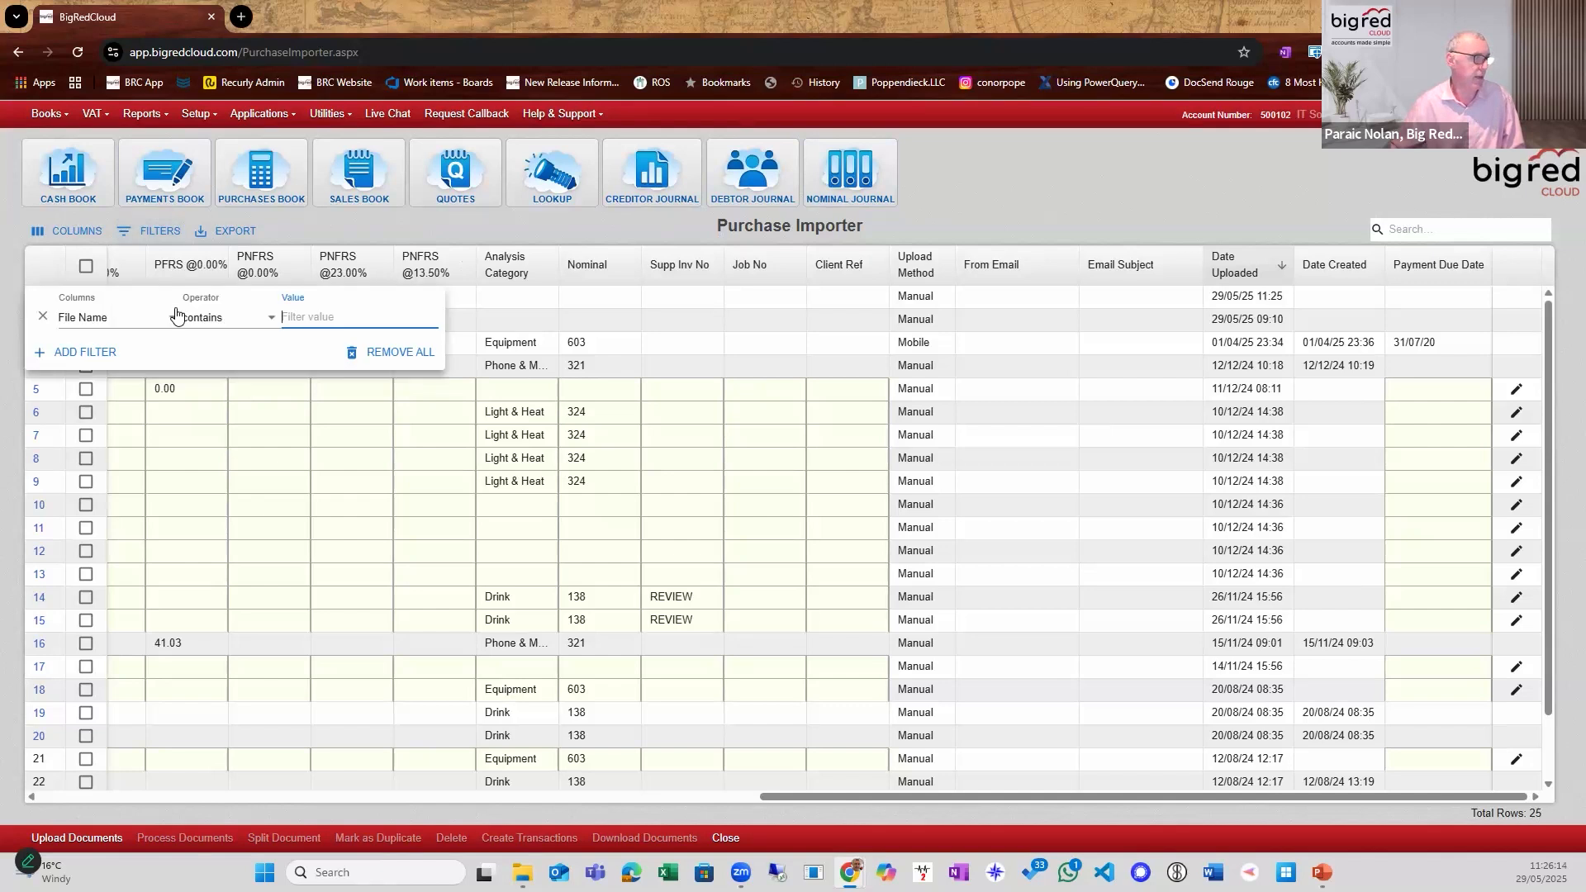
pyautogui.click(126, 325)
pyautogui.moveTo(173, 428); pyautogui.dragTo(152, 579)
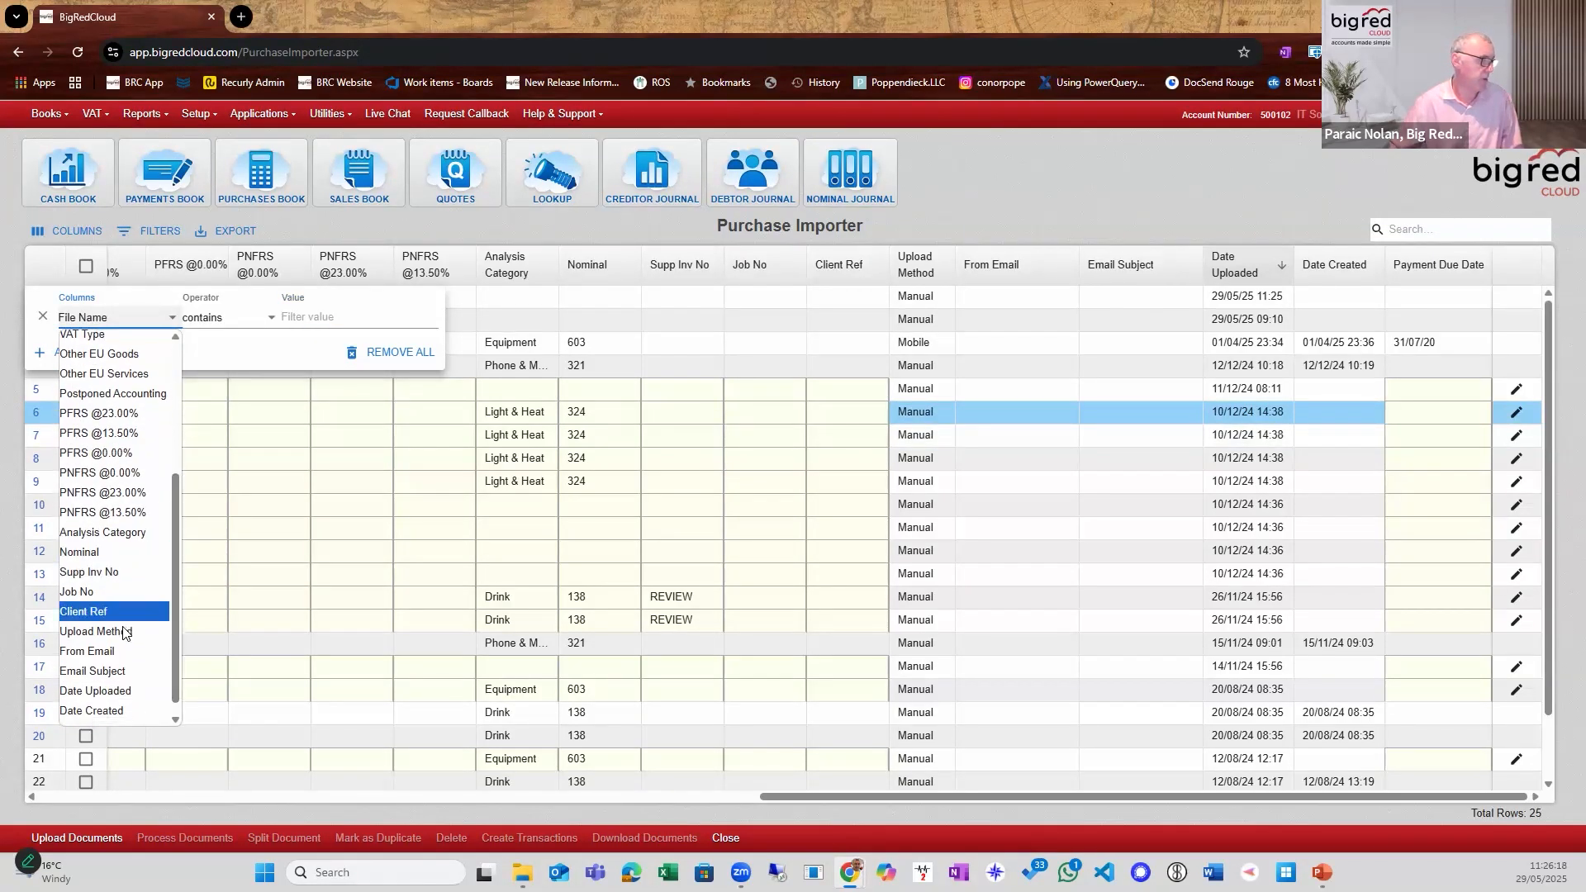
pyautogui.click(116, 694)
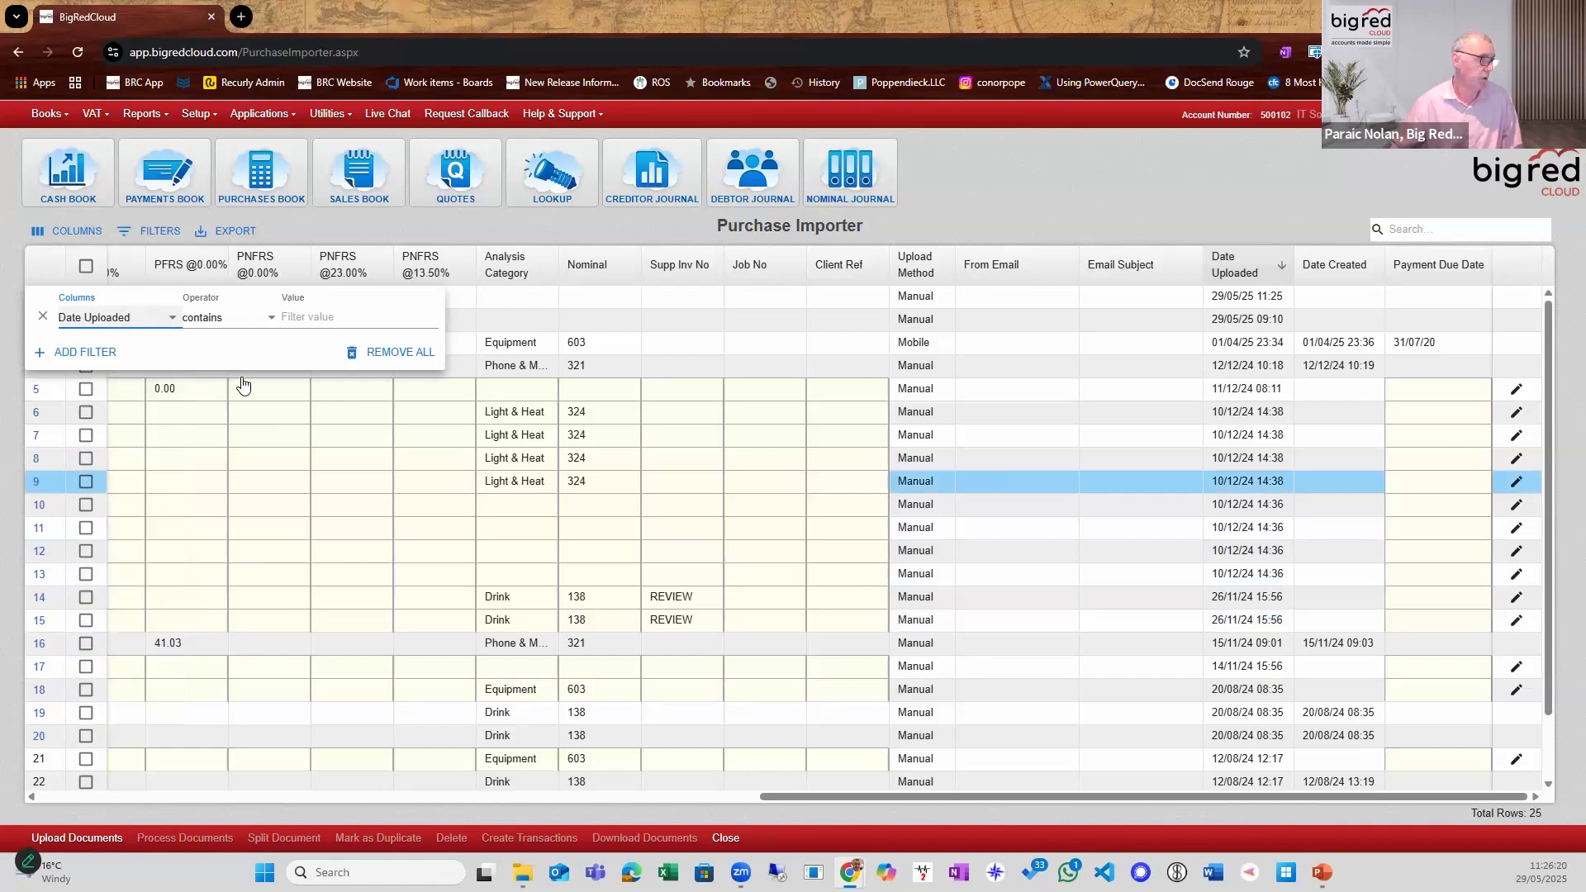
pyautogui.click(259, 325)
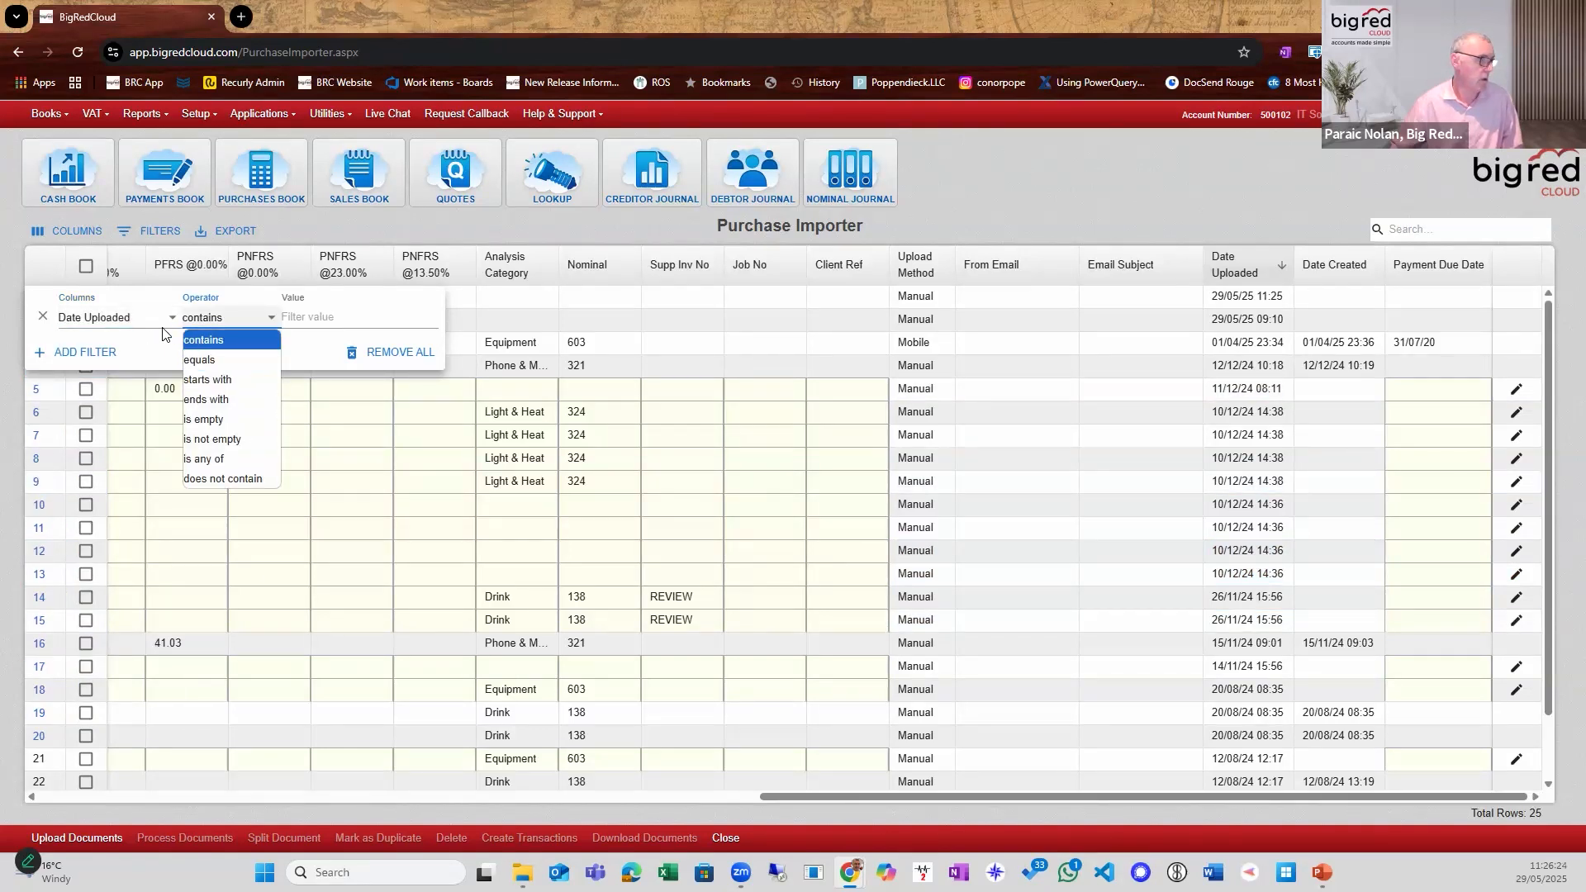
pyautogui.click(296, 322)
pyautogui.click(306, 316)
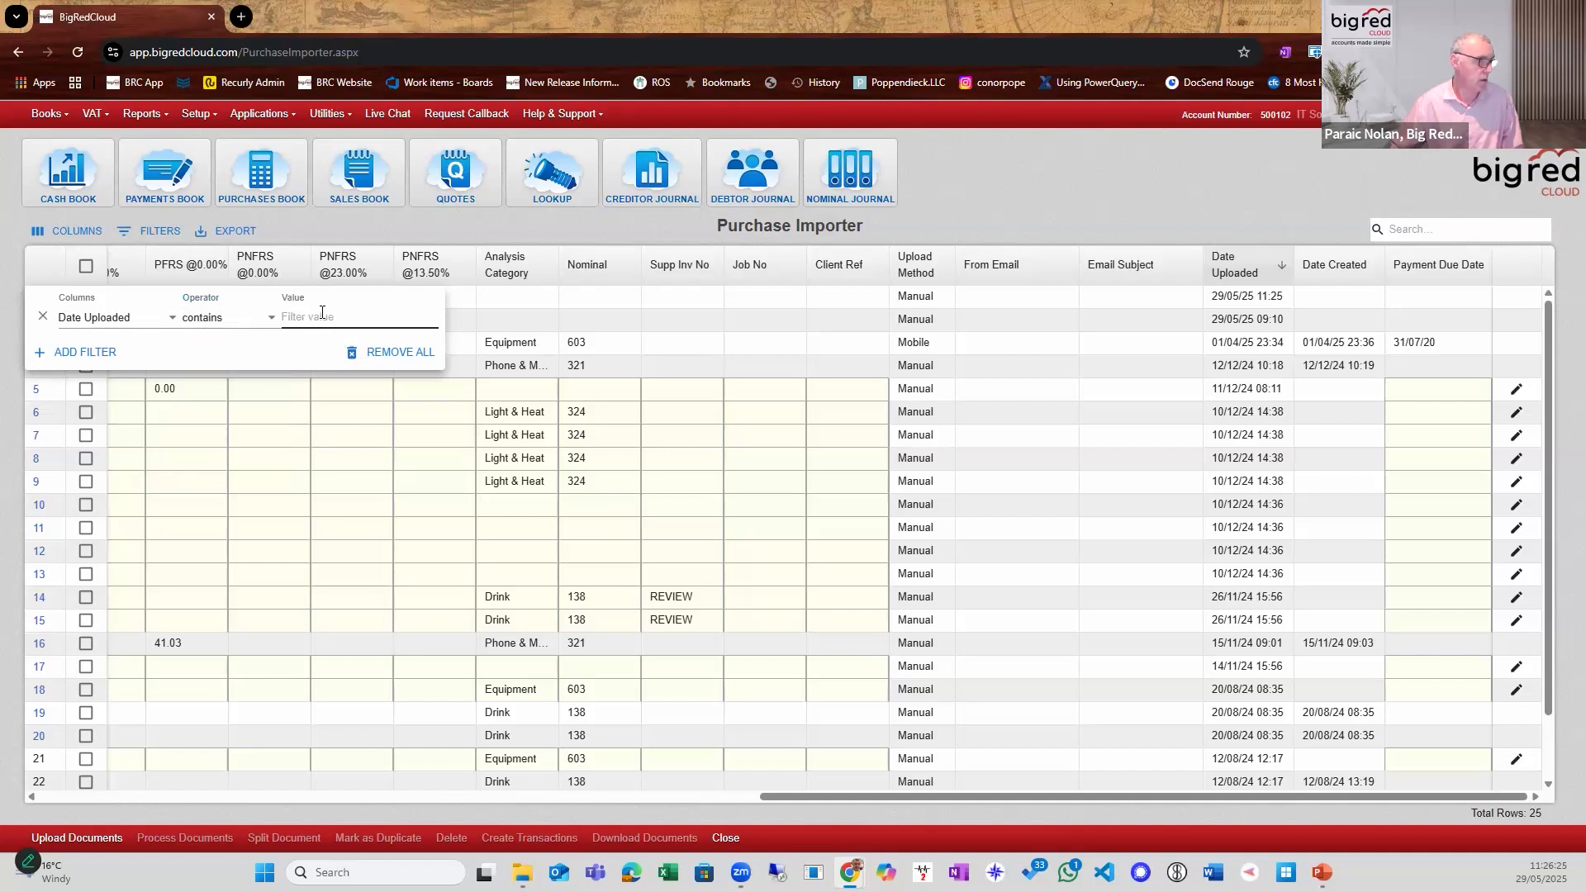
pyautogui.write('29/05')
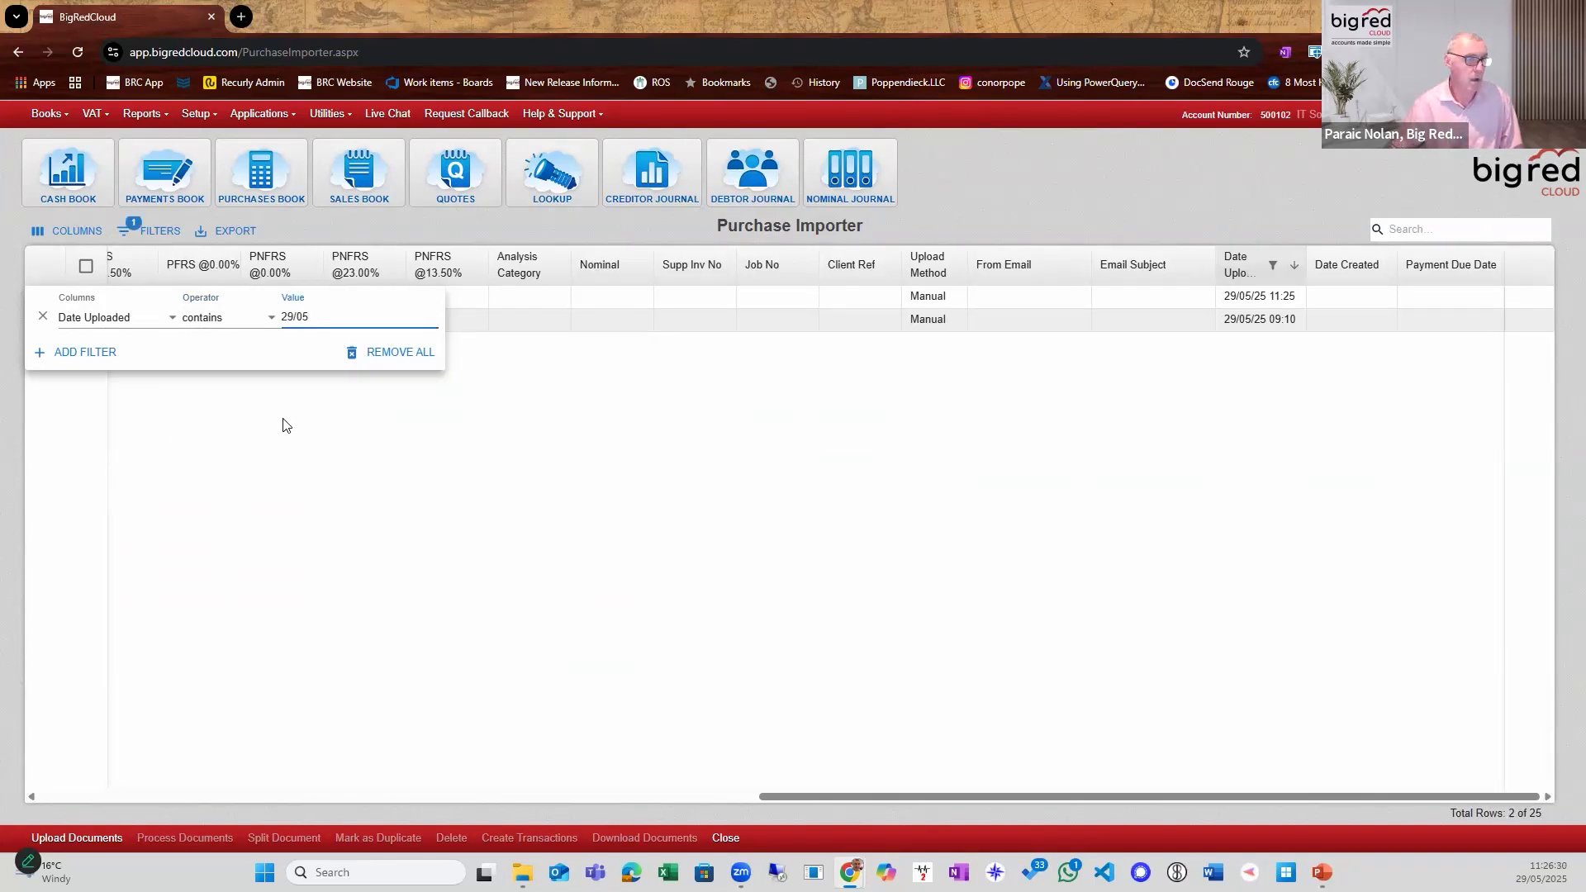
pyautogui.click(252, 381)
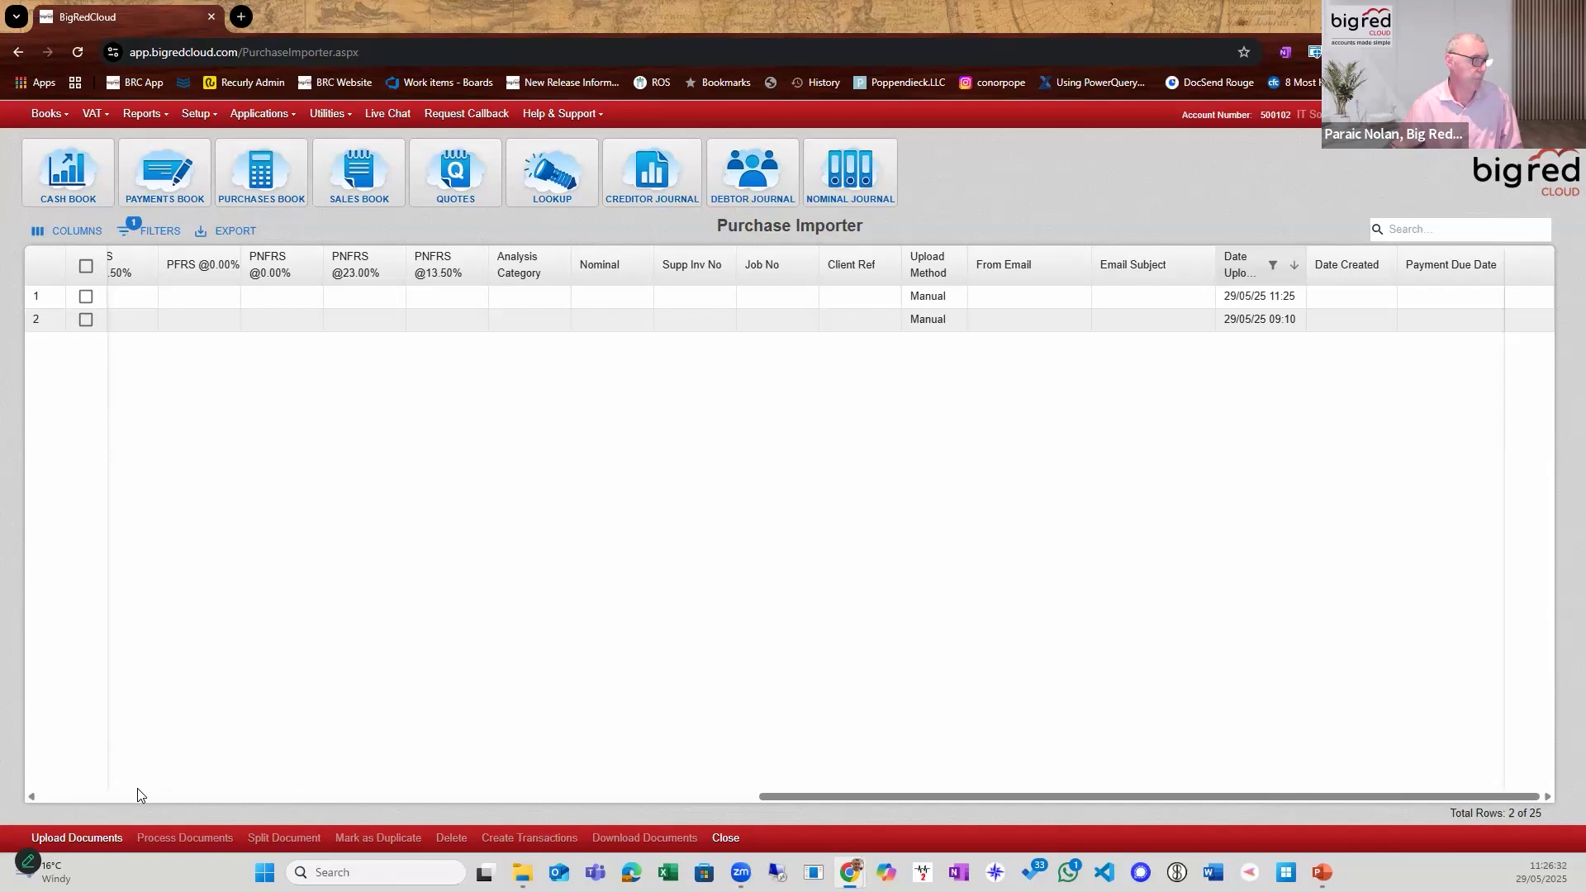
# Preview the pages of the uploaded O Haras Carlow Brewing Invoice Batch document and close the preview.
pyautogui.click(286, 798)
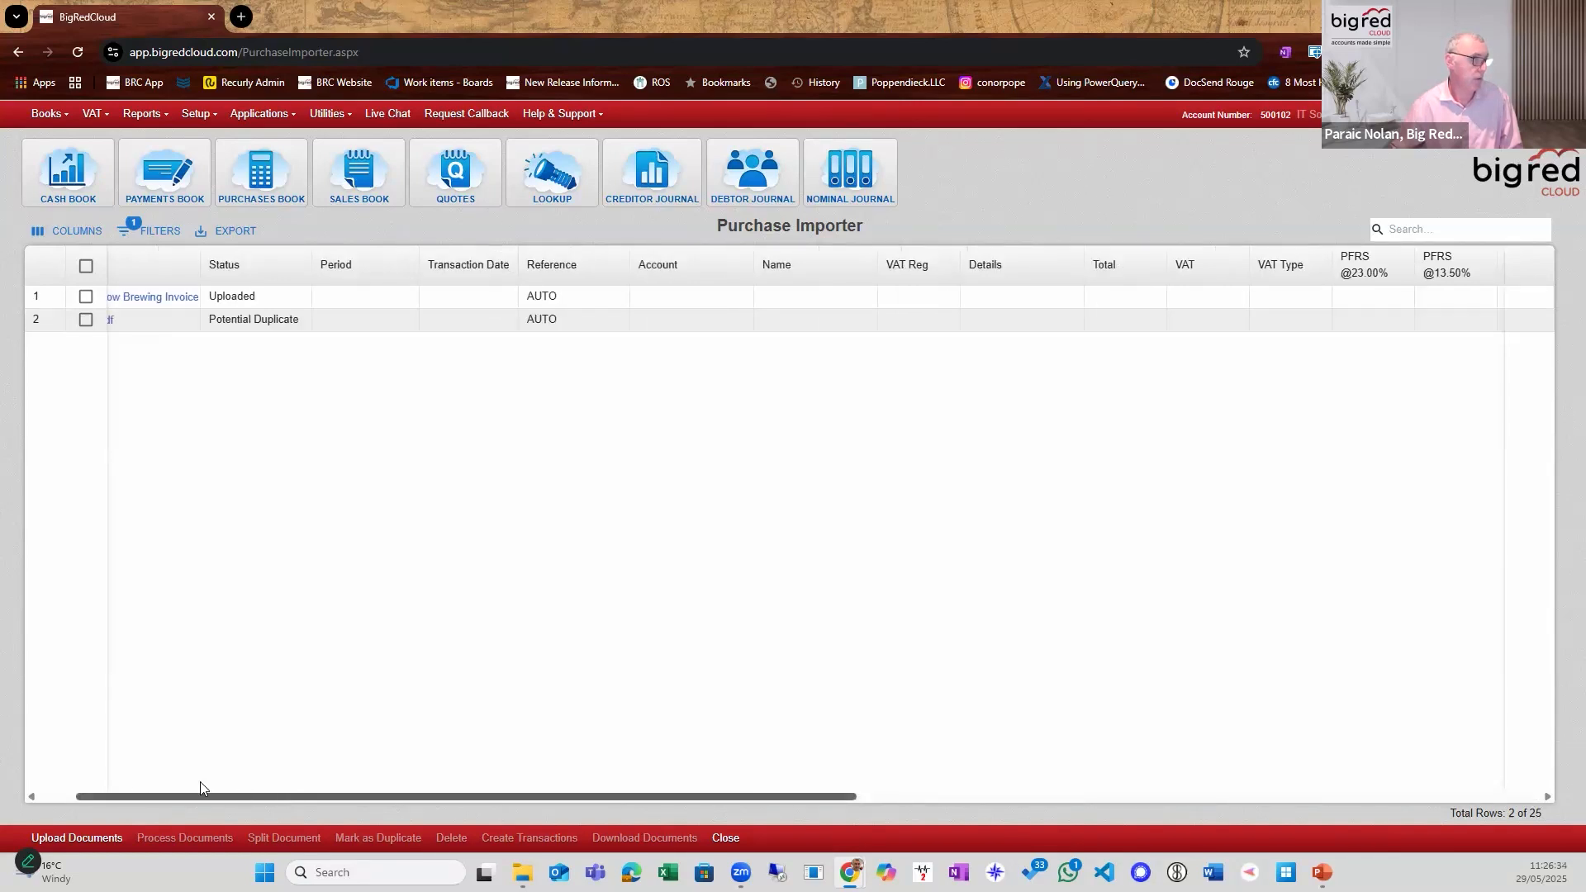
pyautogui.moveTo(200, 782); pyautogui.dragTo(69, 749)
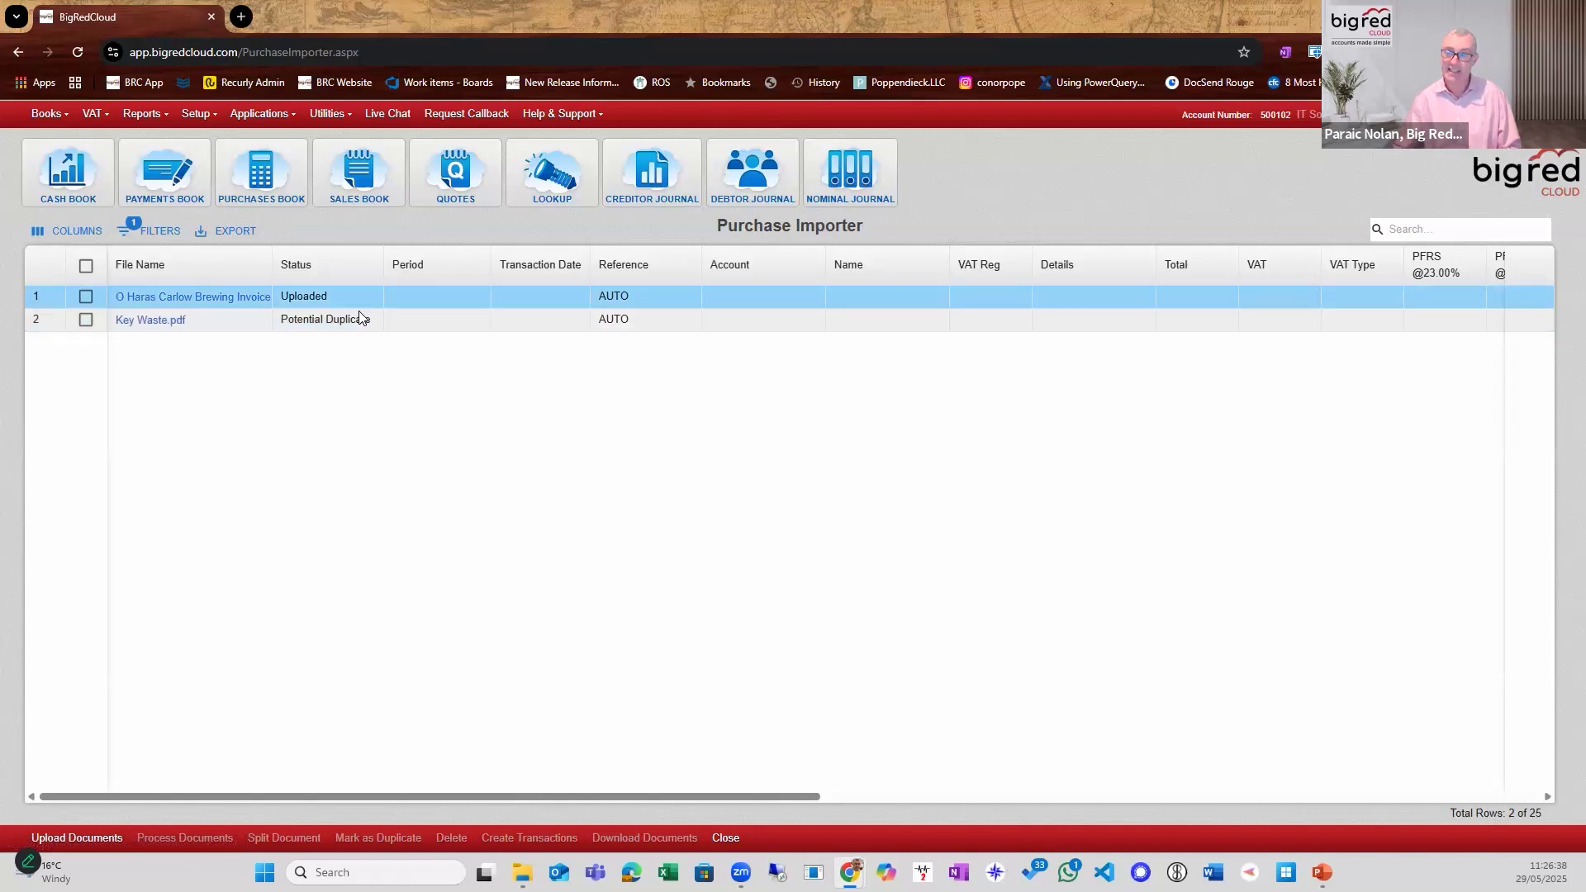
pyautogui.click(185, 297)
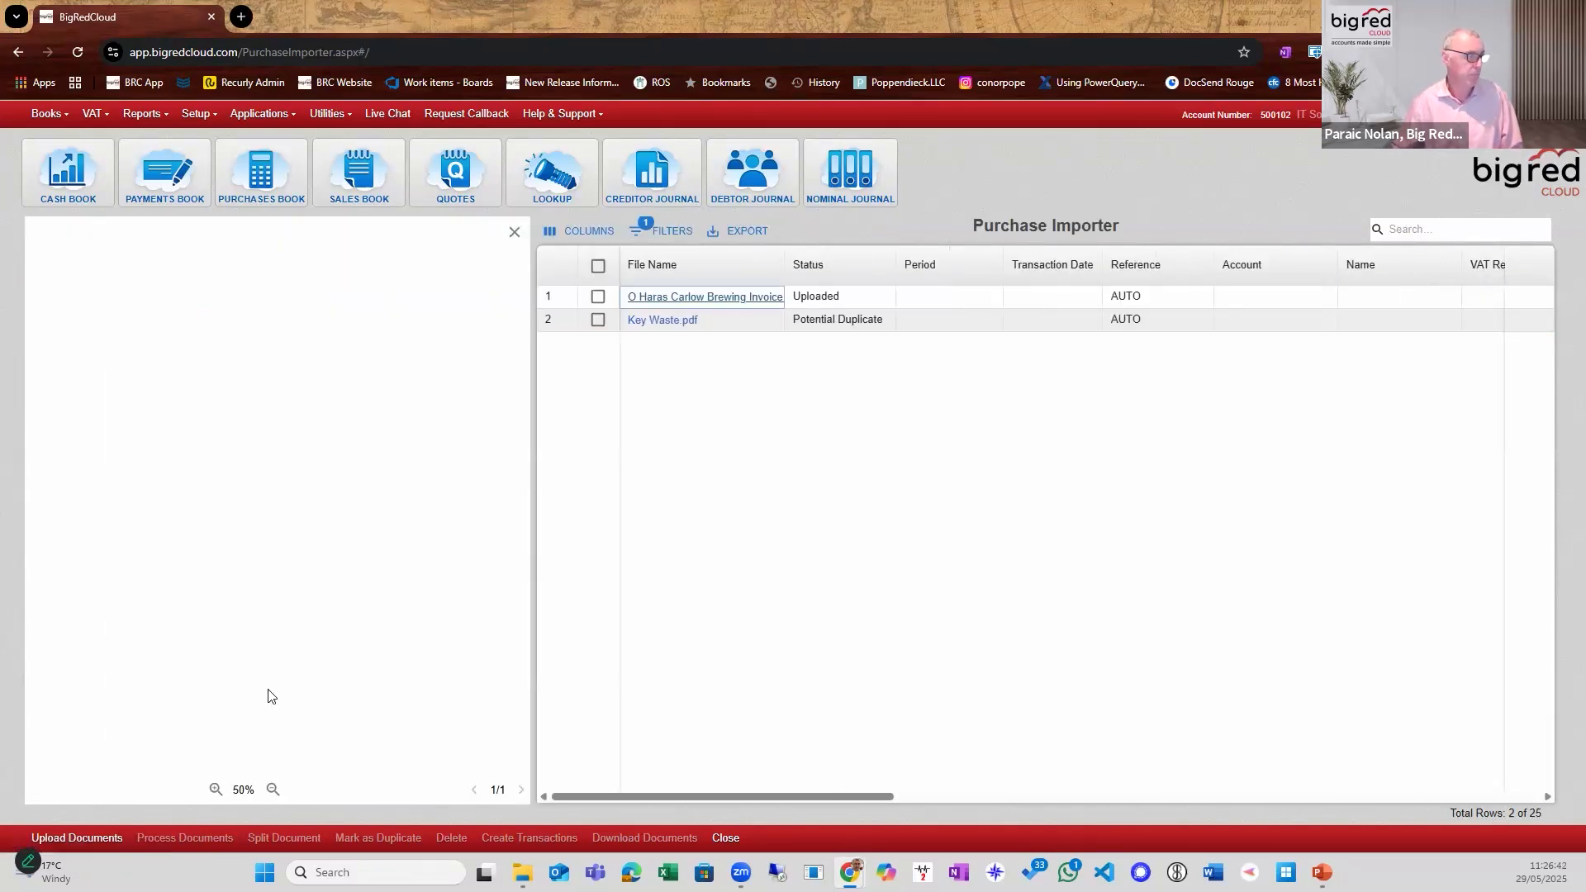
pyautogui.click(518, 792)
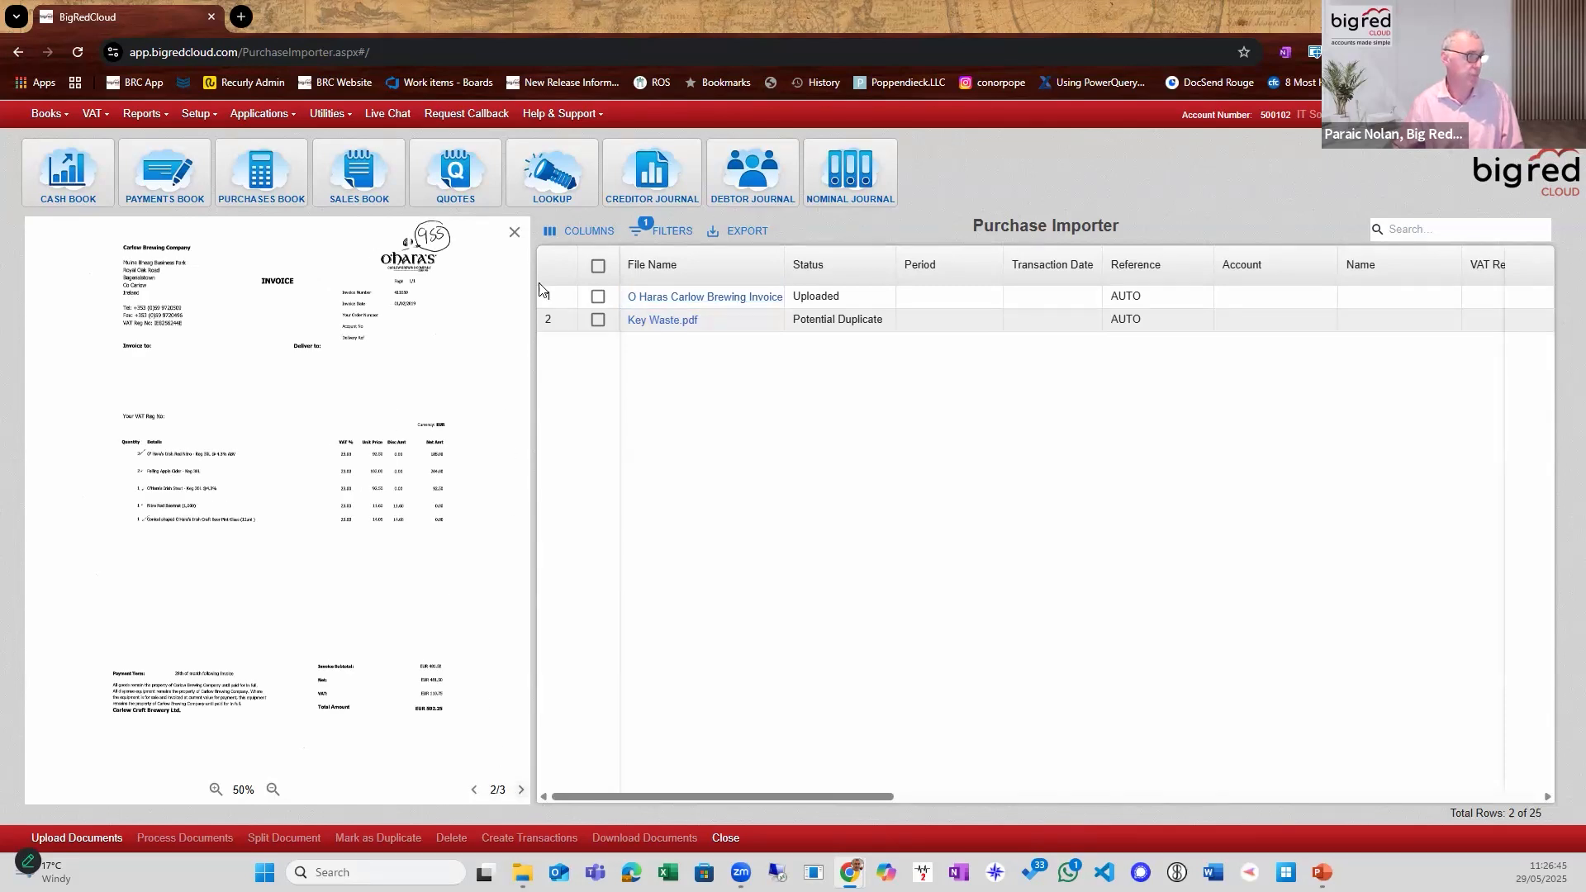
pyautogui.click(514, 234)
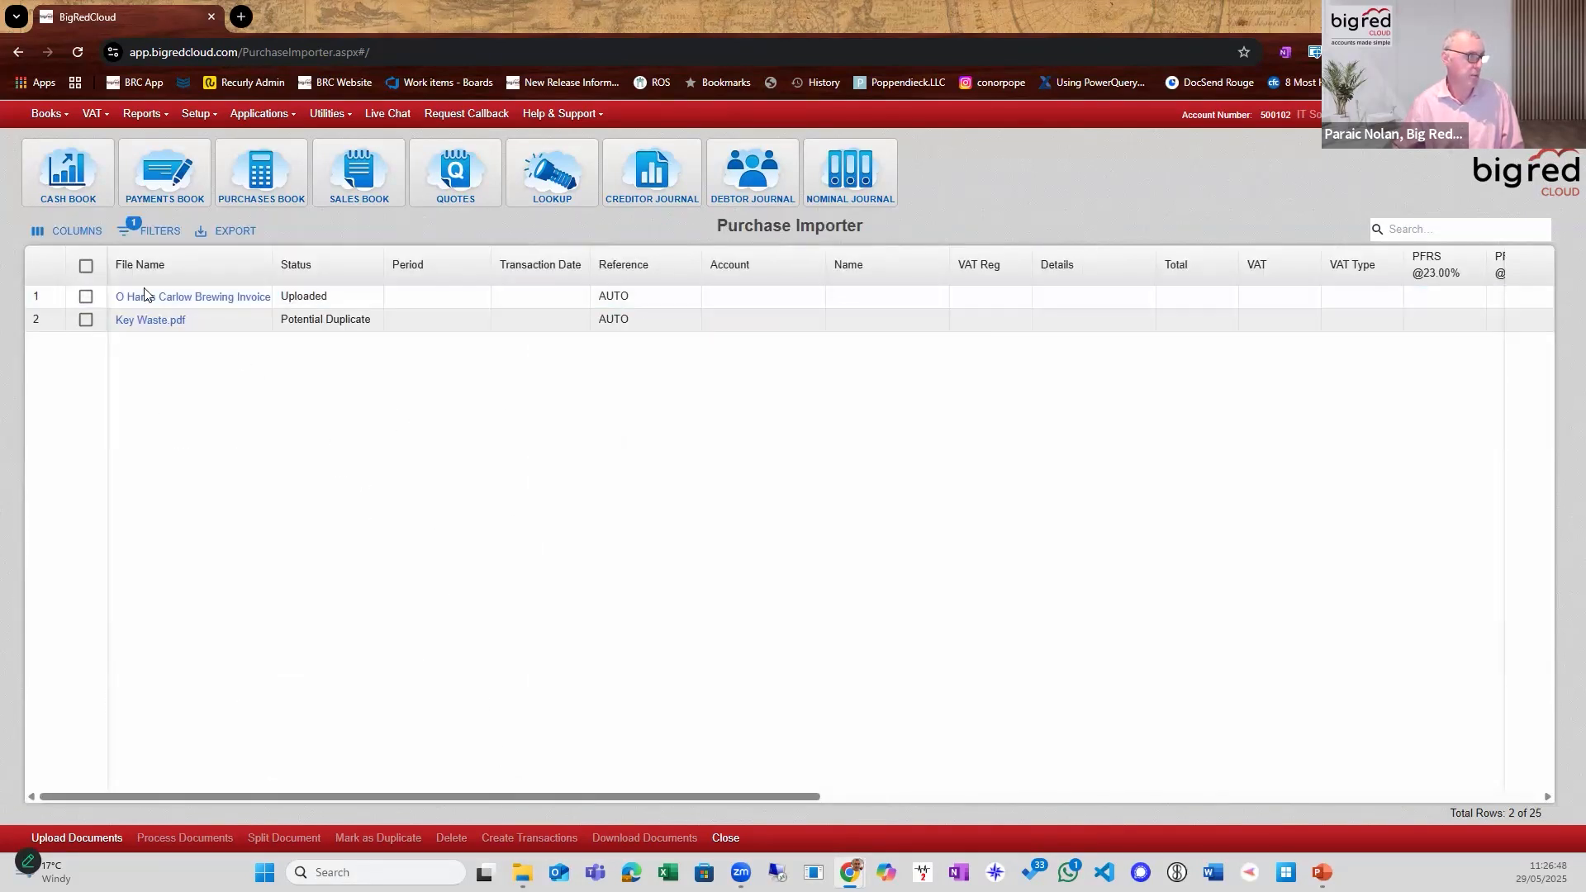
# Send the O Haras Carlow Brewing Invoice Batch document for processing.
pyautogui.click(86, 296)
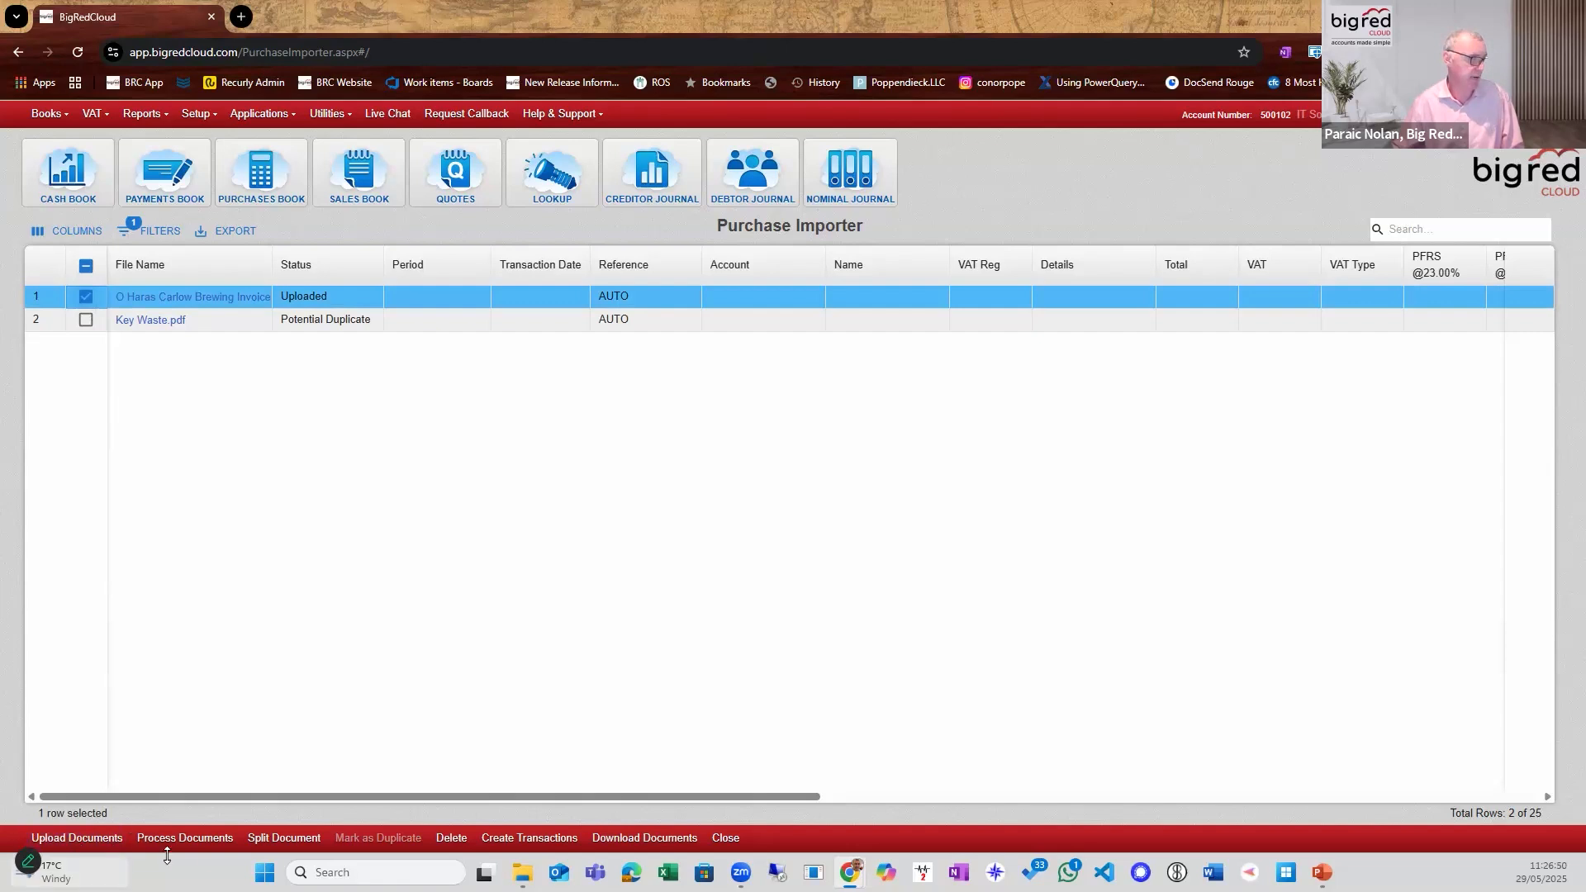
pyautogui.click(192, 839)
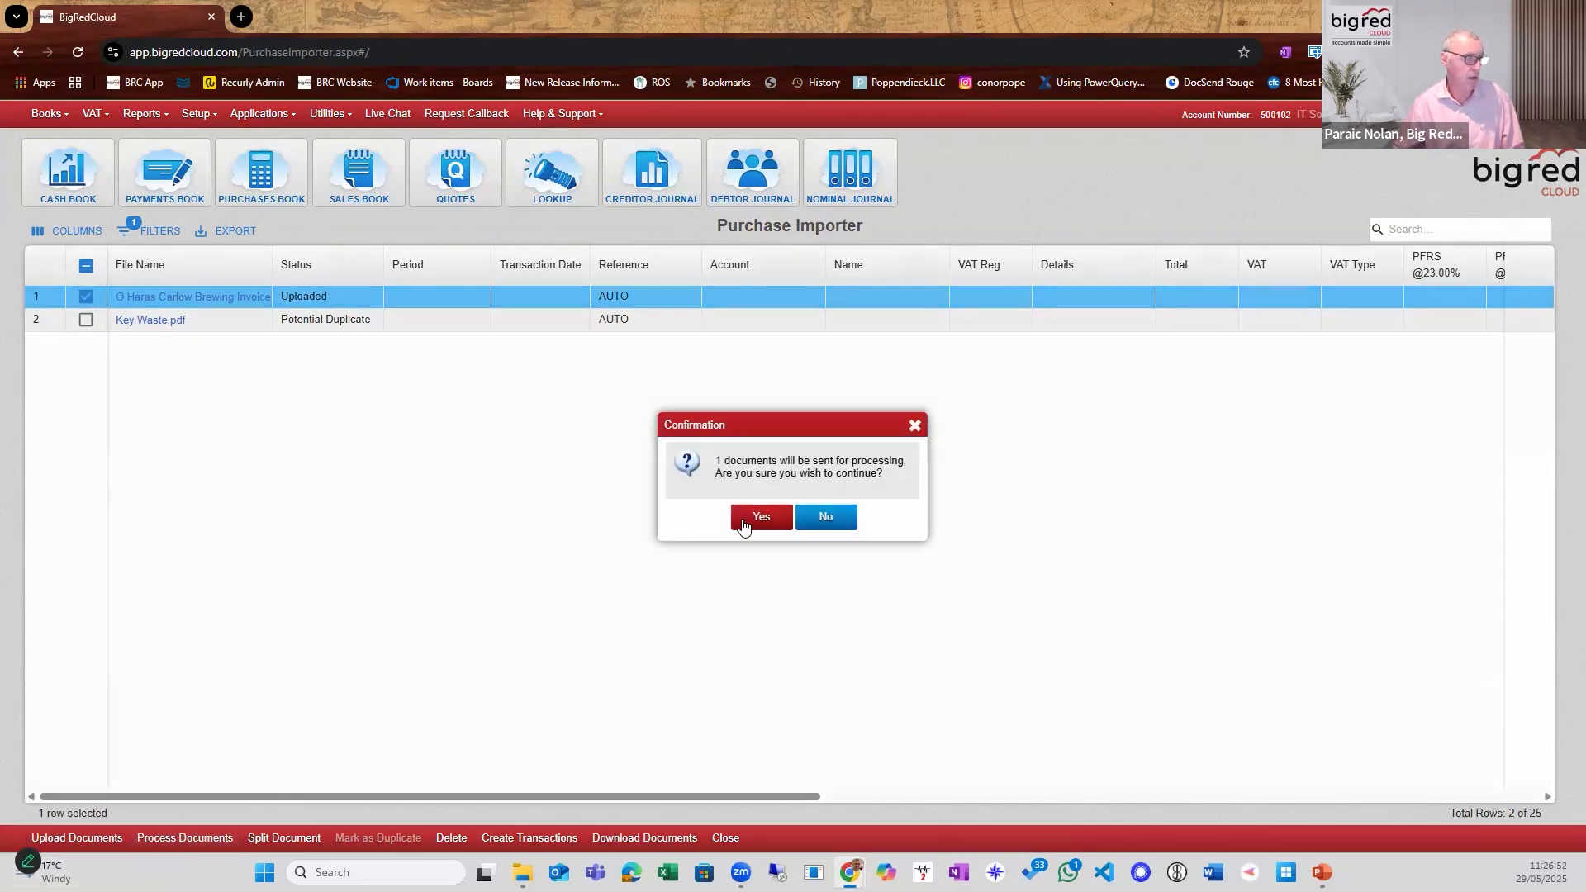
pyautogui.click(744, 518)
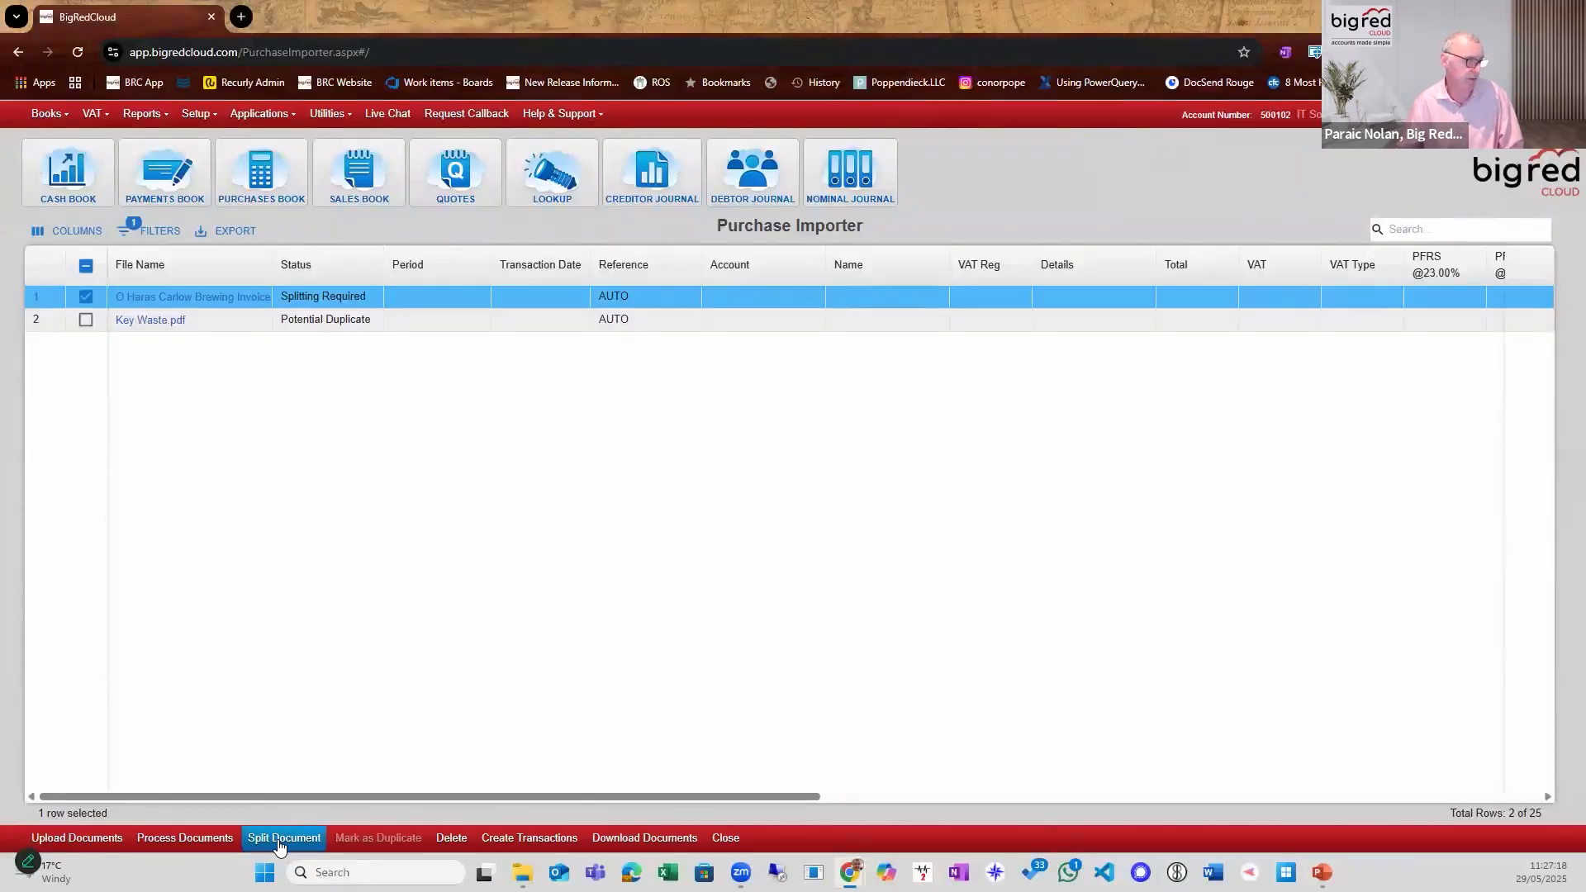
# Review the pages of the O Haras Carlow Brewing batch and split it into three sub-files, one each for pages 1, 2 and 3.
pyautogui.click(279, 841)
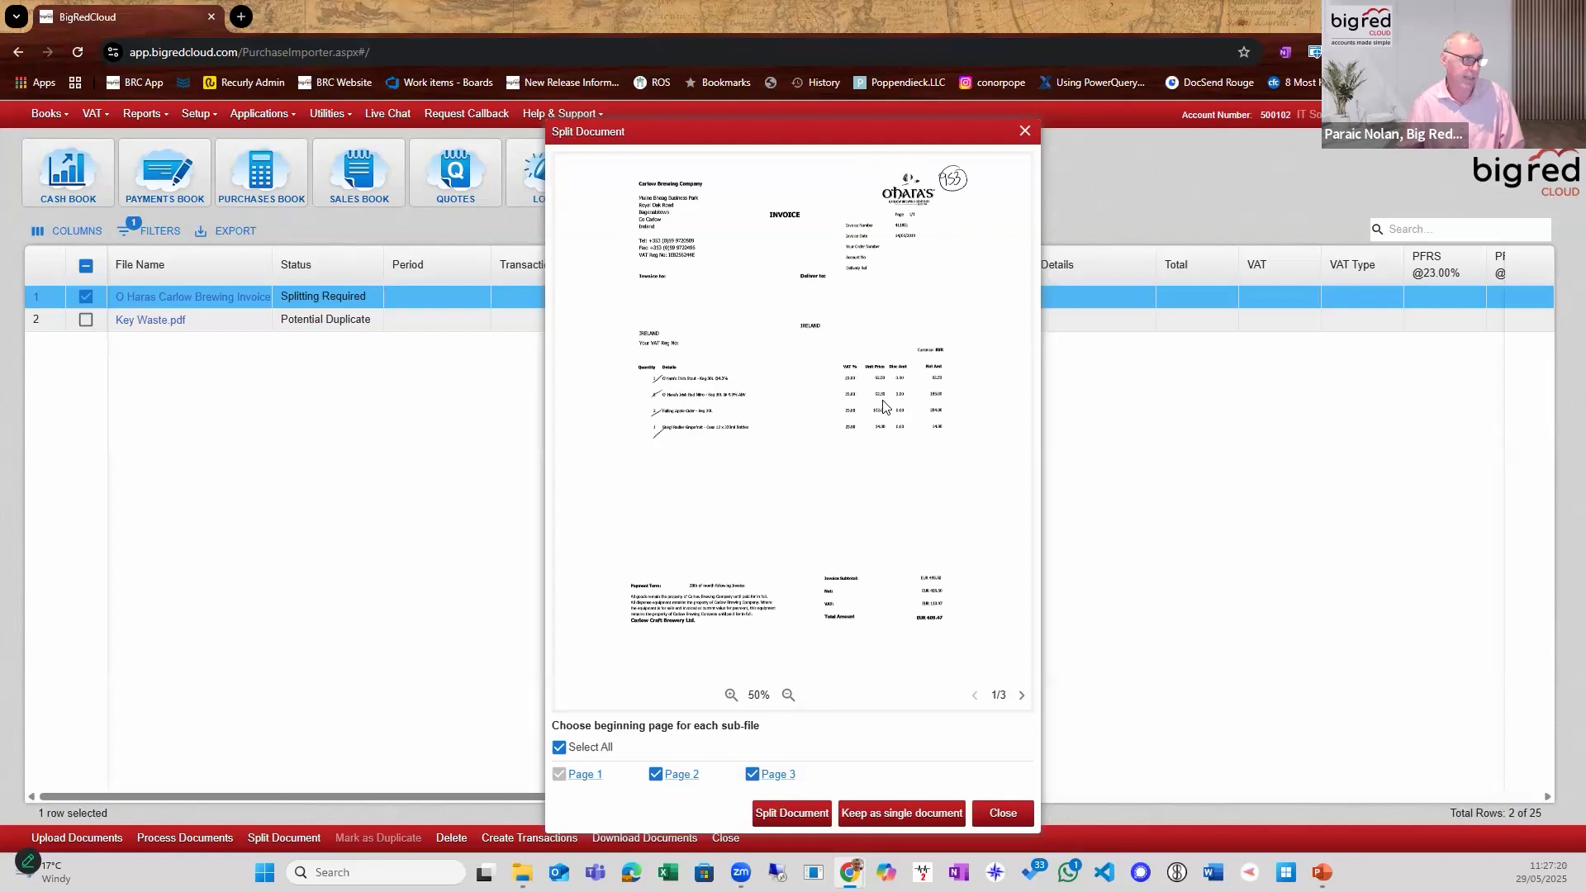
pyautogui.click(1021, 697)
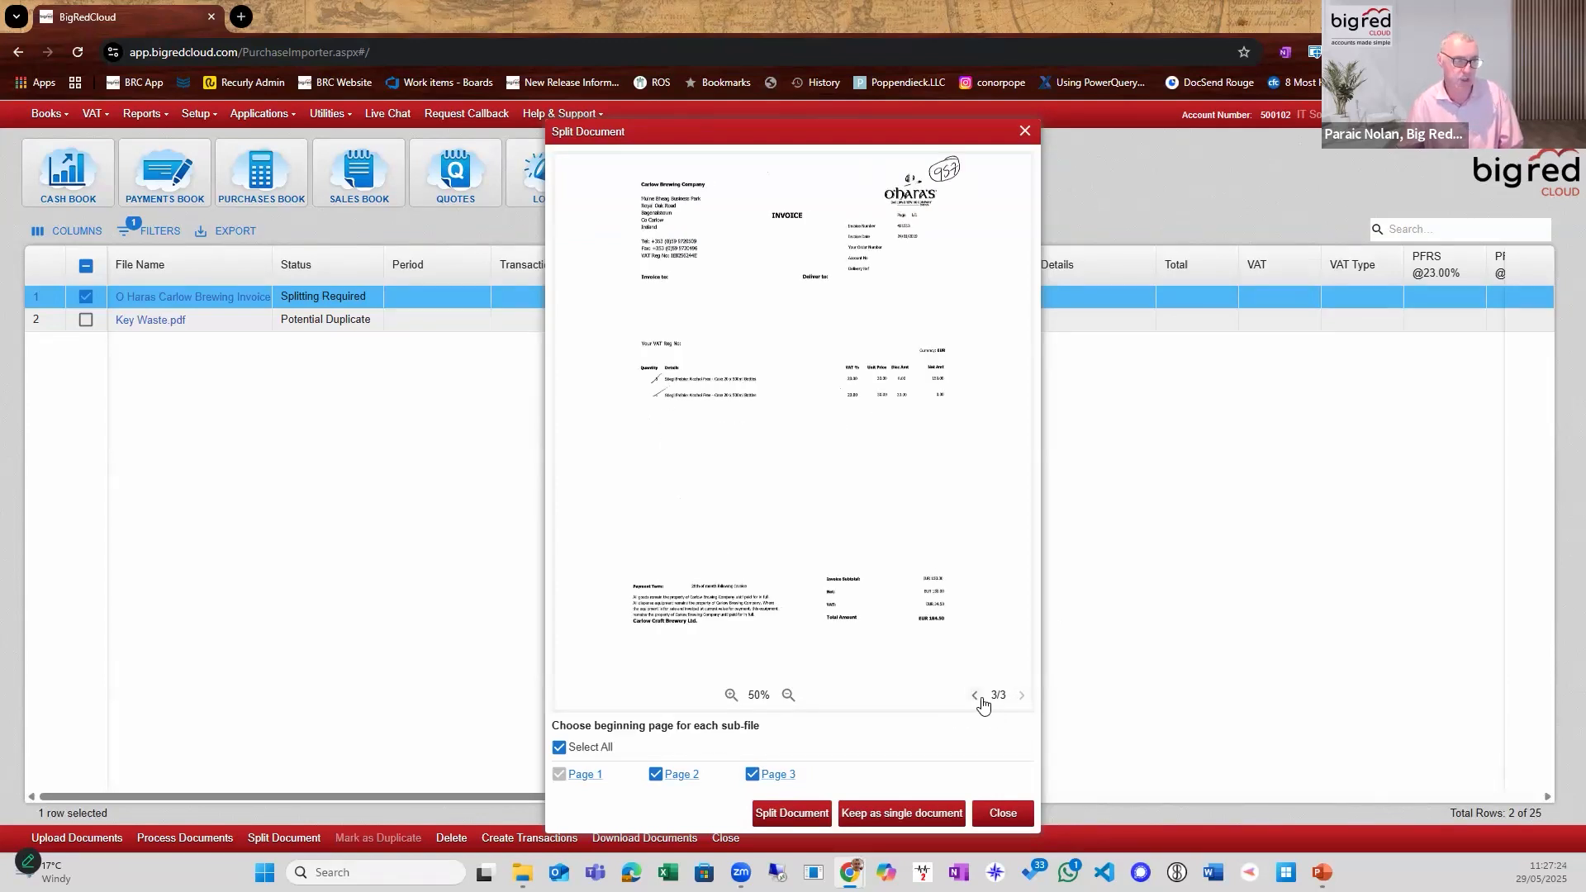
pyautogui.click(980, 698)
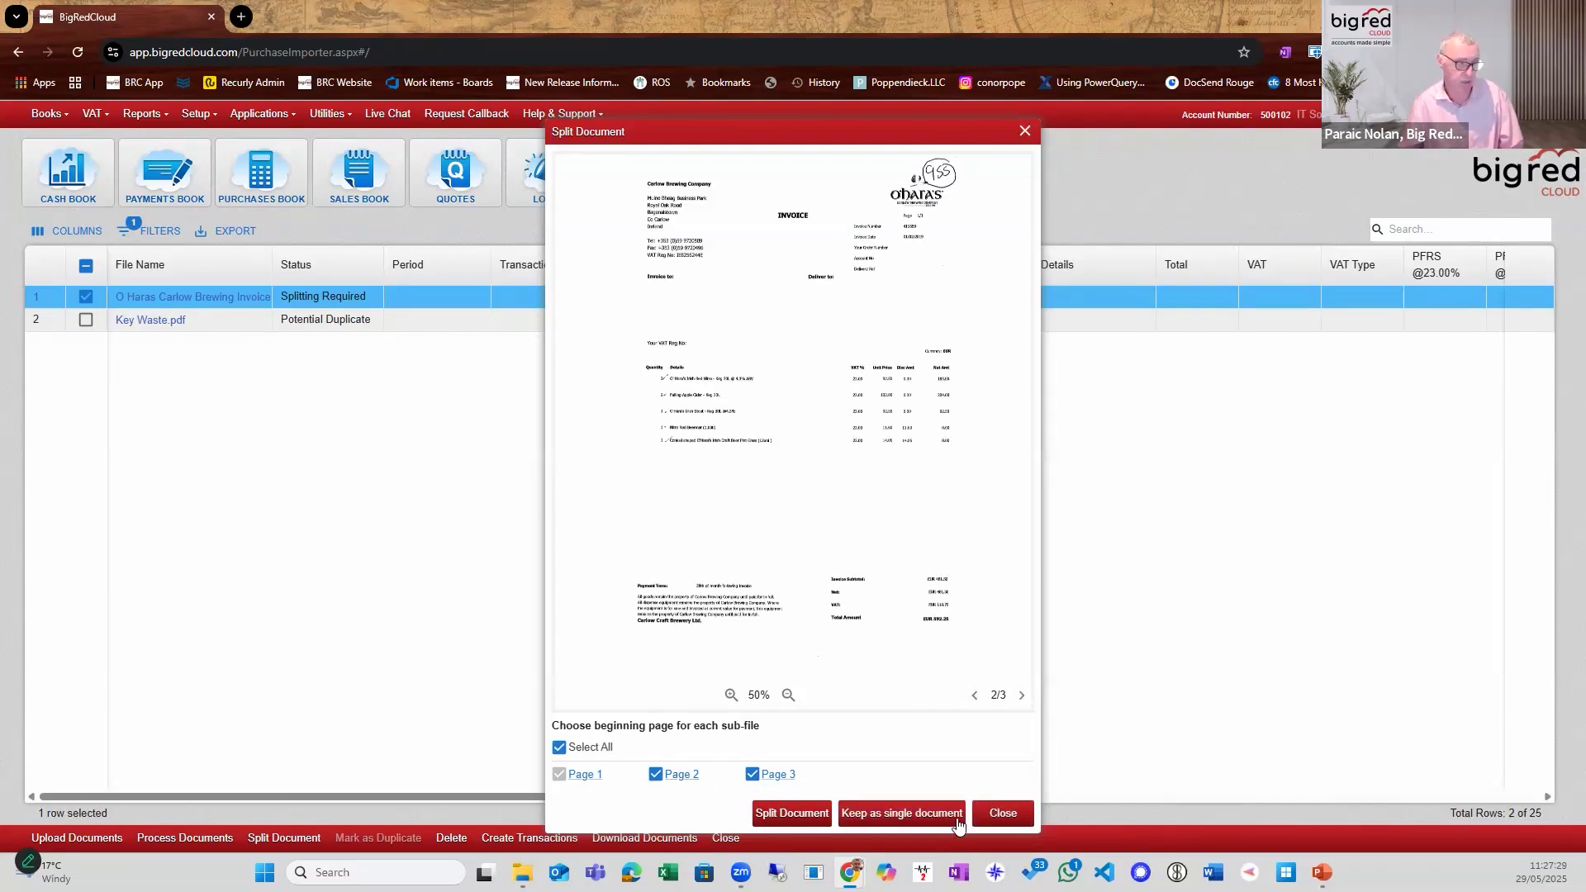
pyautogui.click(788, 694)
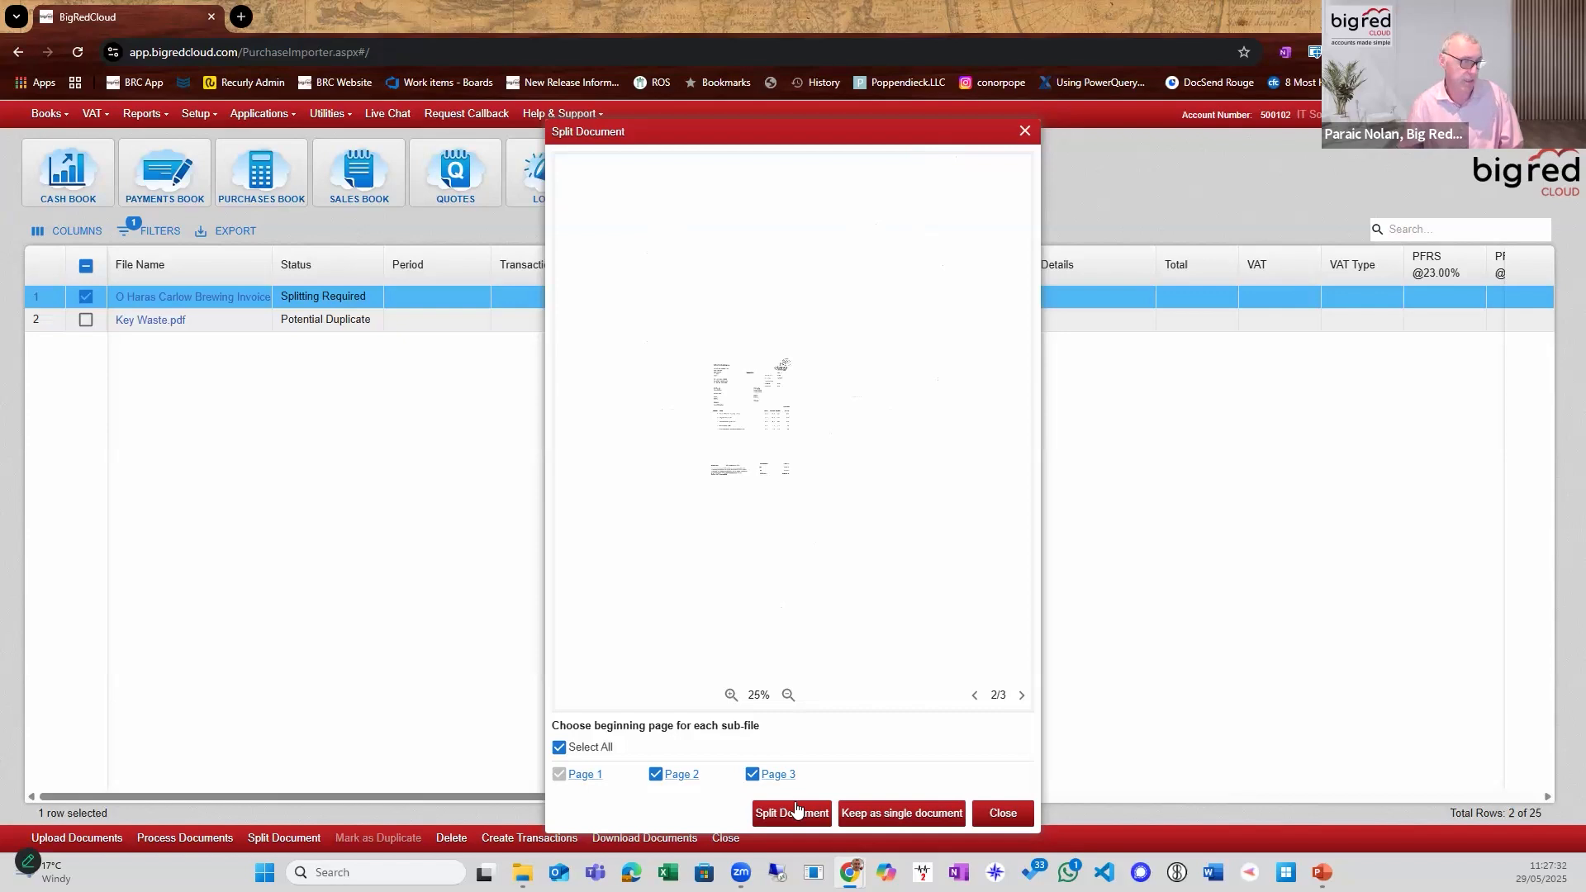
pyautogui.click(791, 813)
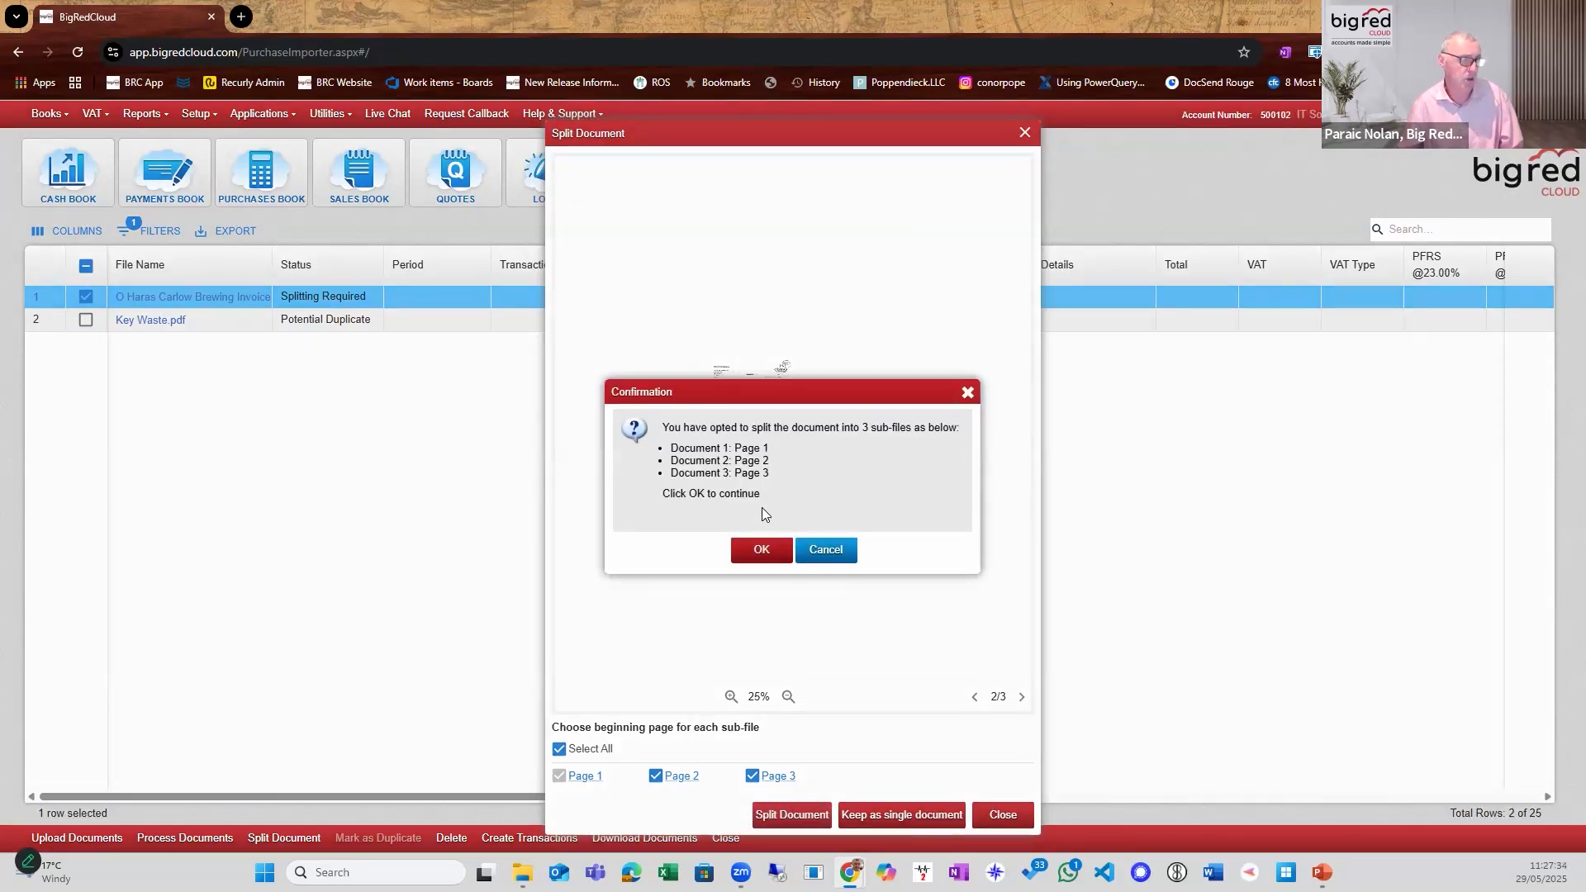
pyautogui.click(762, 549)
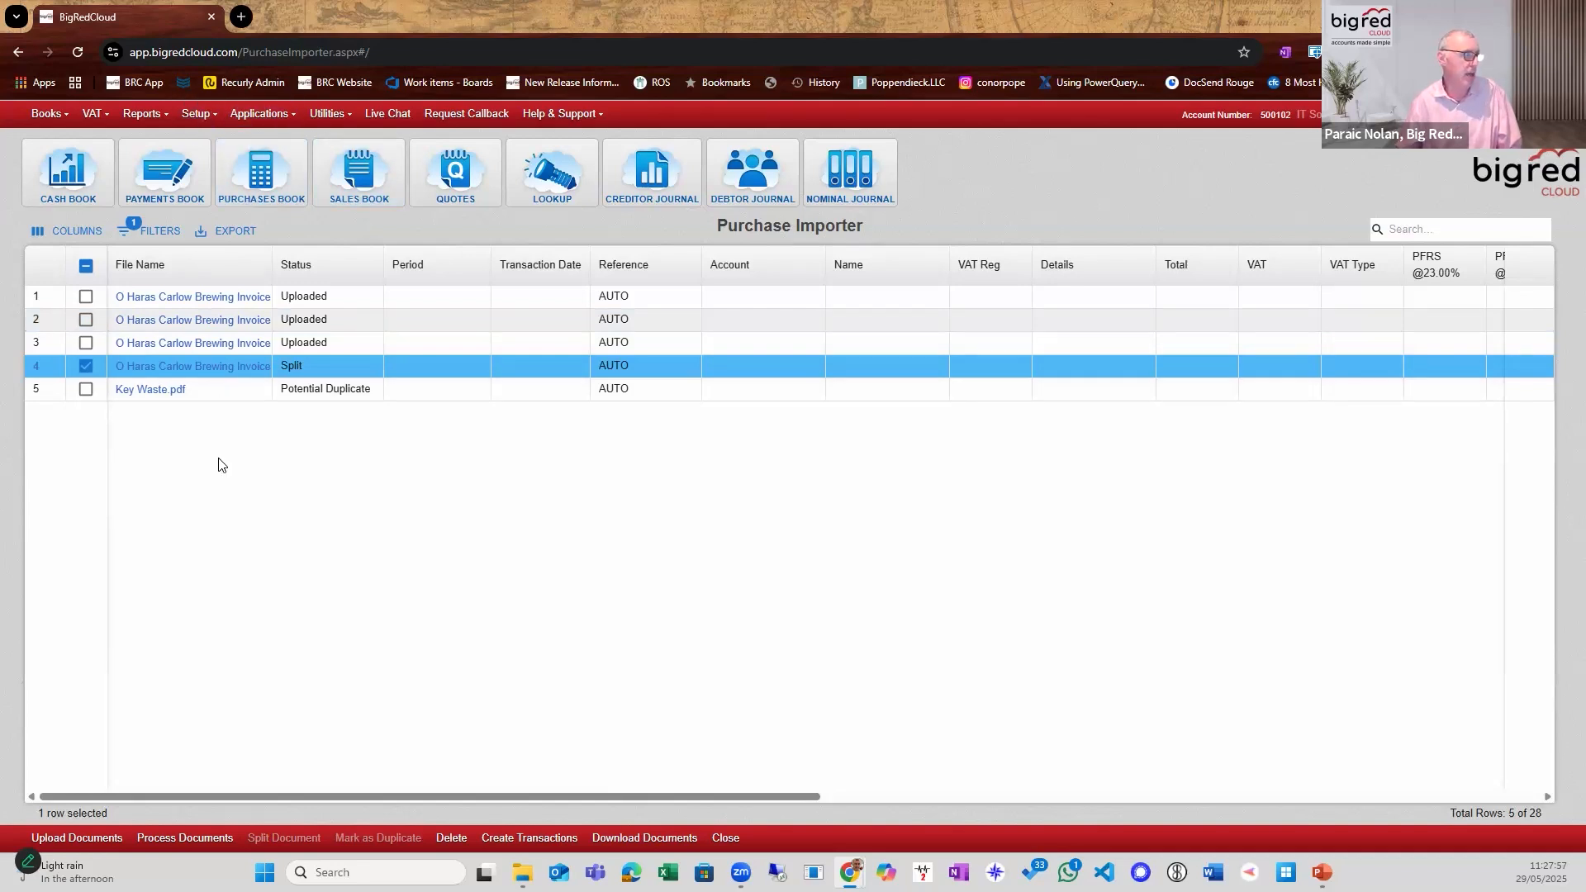
# Try changing and deleting the ABC Consultingz transaction in the Jan 2020 Purchases Book, declining the permanent deletion.
pyautogui.click(239, 197)
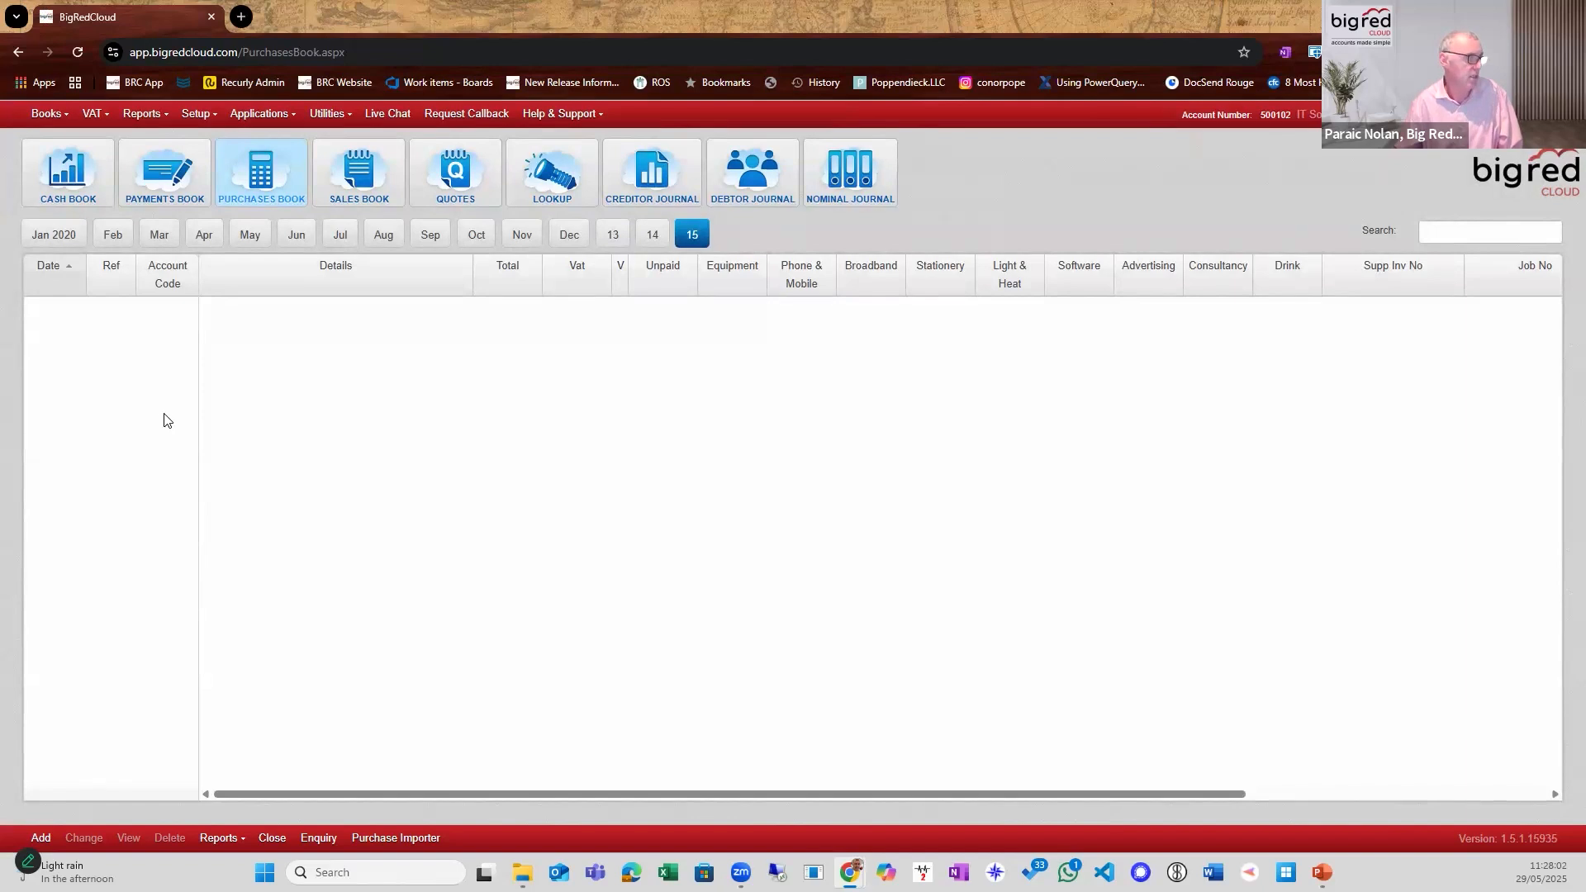
pyautogui.click(60, 238)
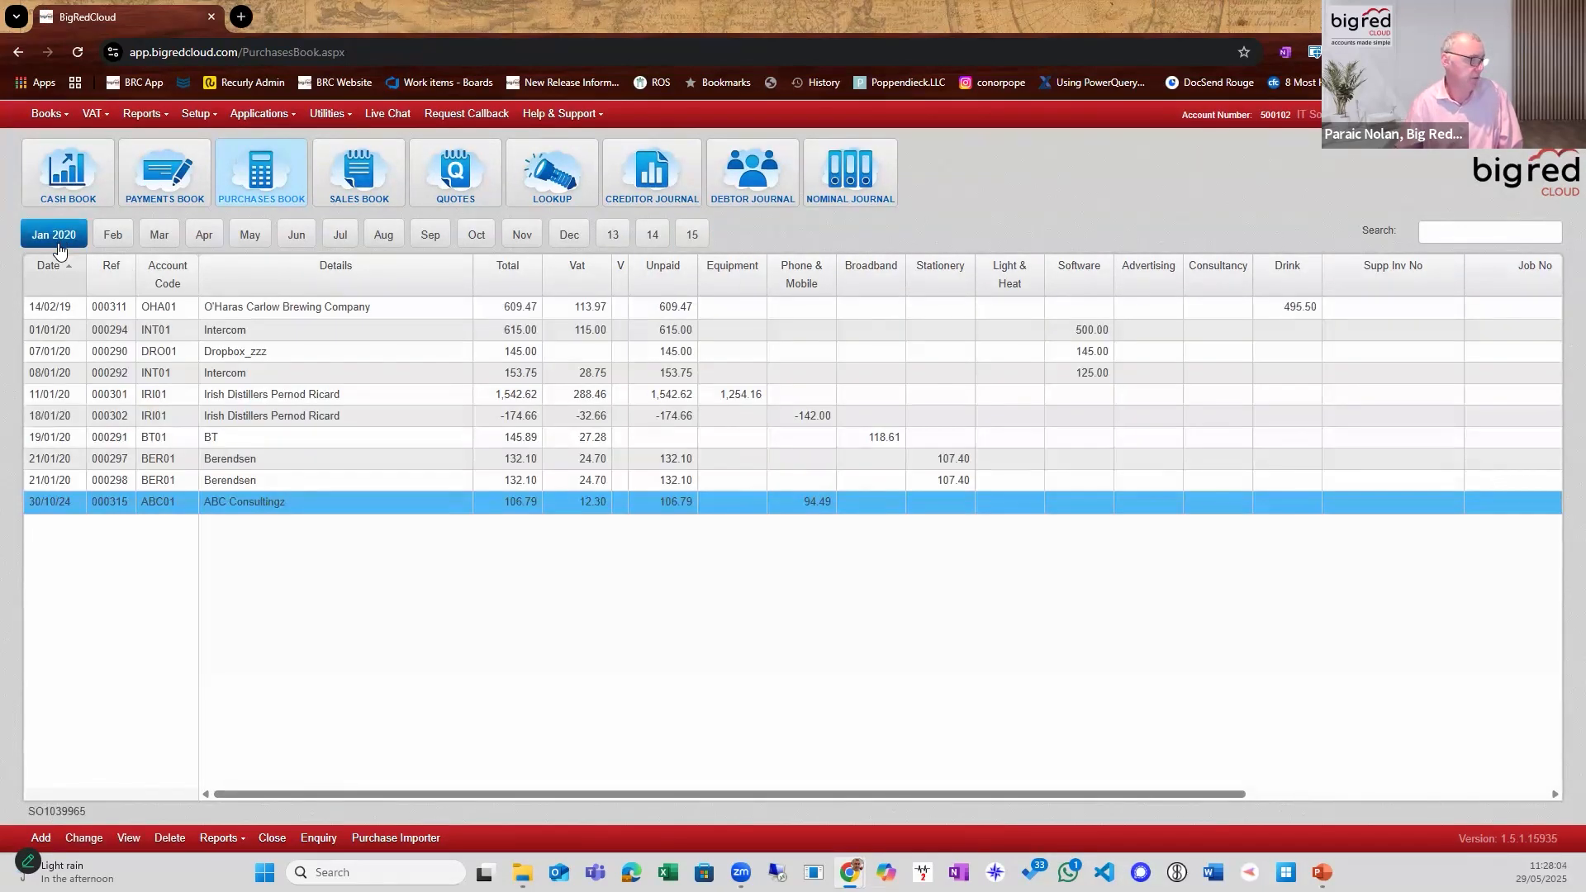
pyautogui.click(83, 838)
pyautogui.press('Escape')
pyautogui.click(169, 839)
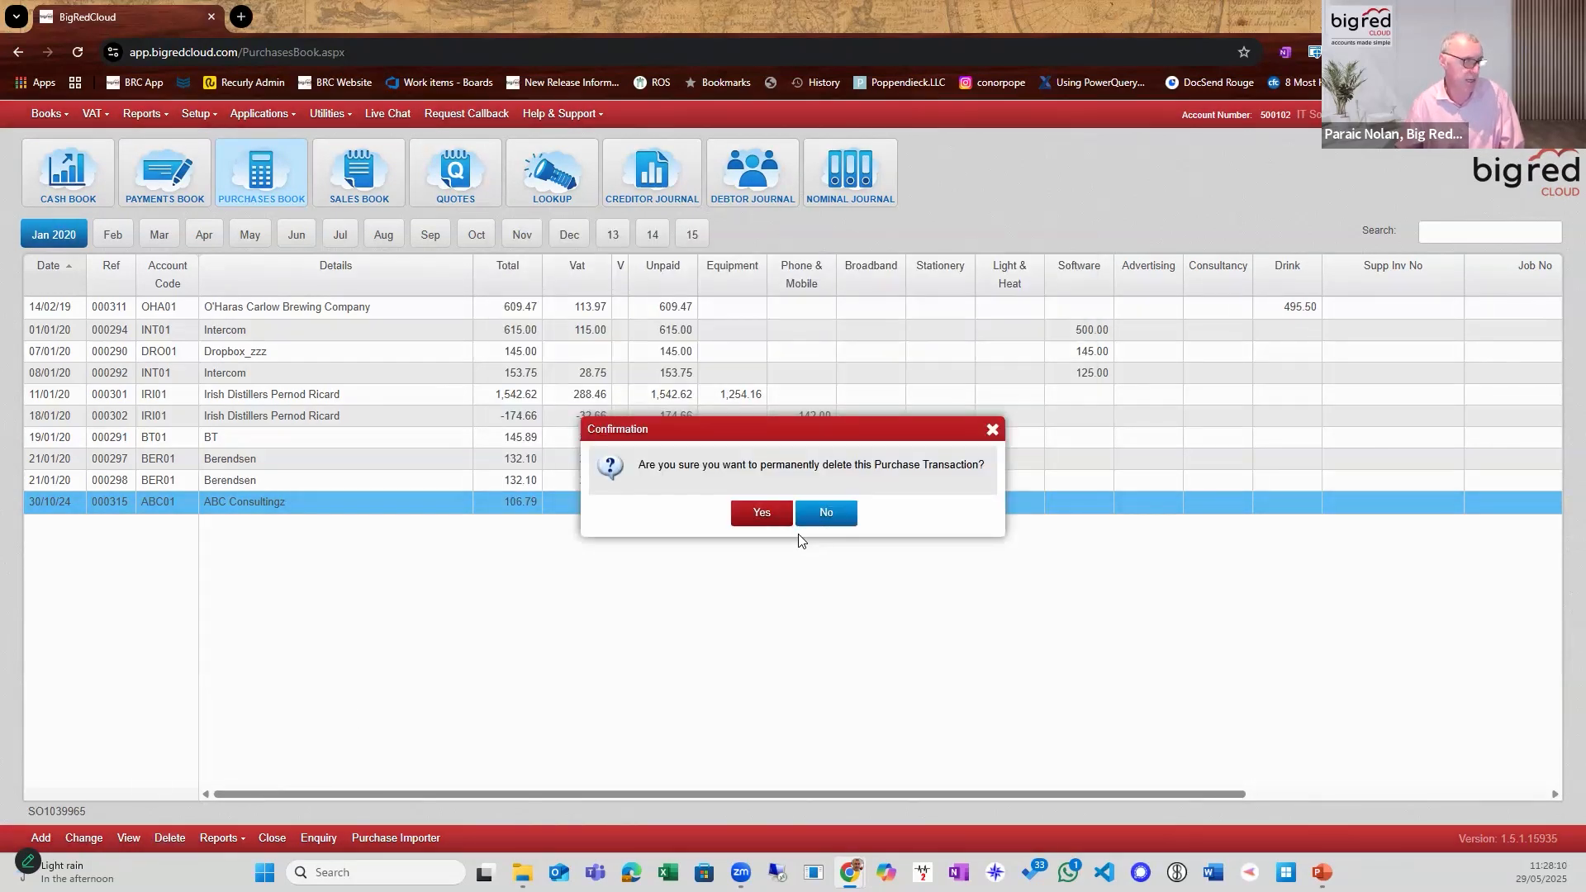
pyautogui.click(813, 514)
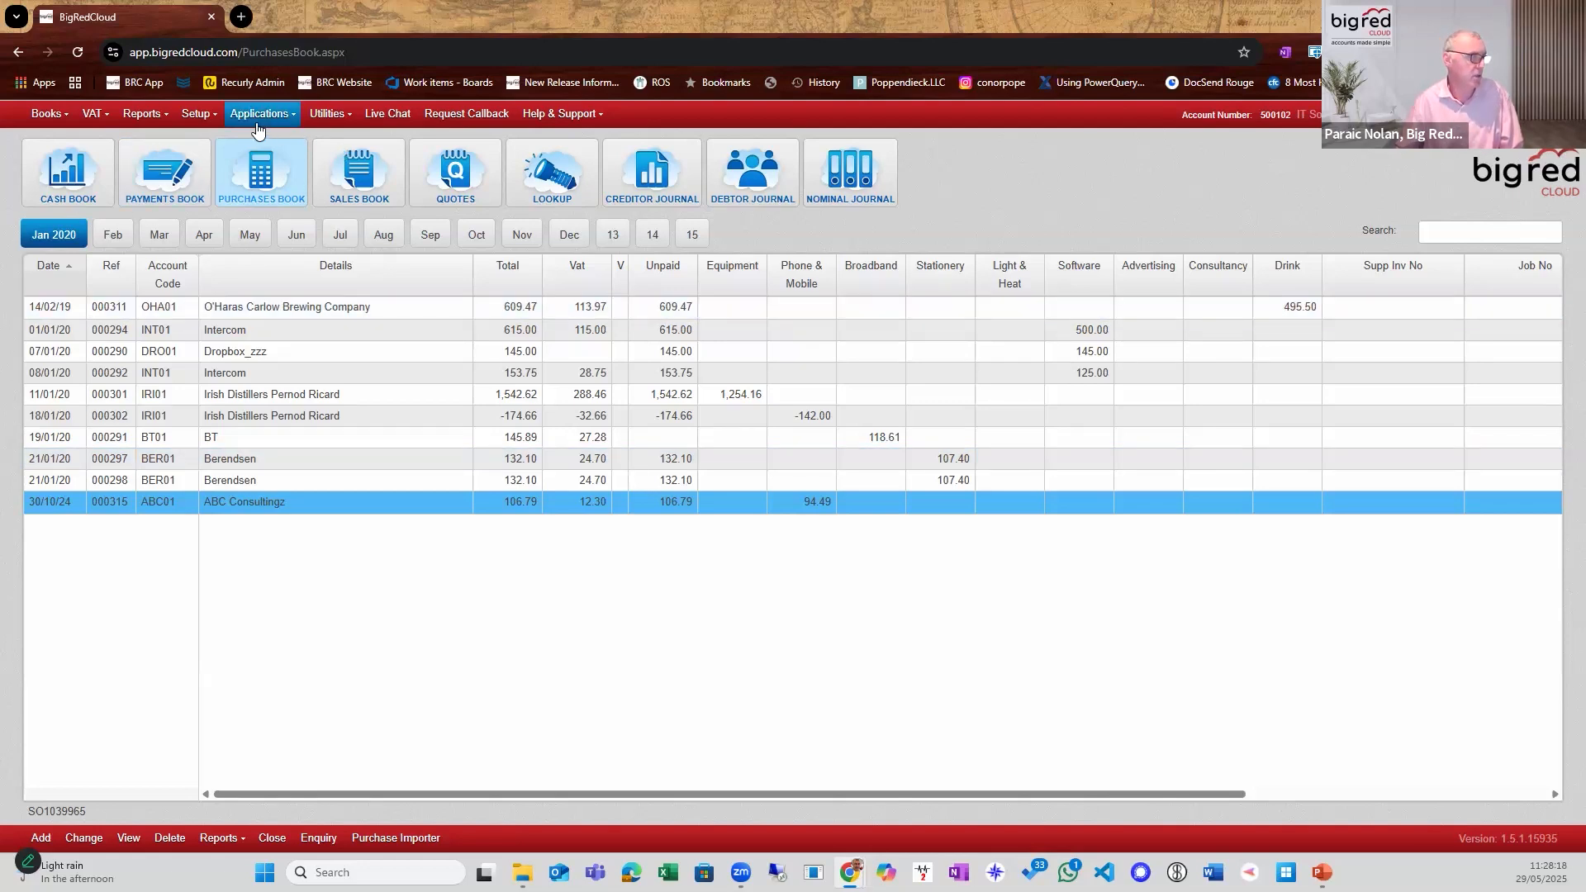
# Close the January period for the Purchases Book in Period Control, save it, and reopen the Purchases Book.
pyautogui.click(315, 120)
pyautogui.click(346, 167)
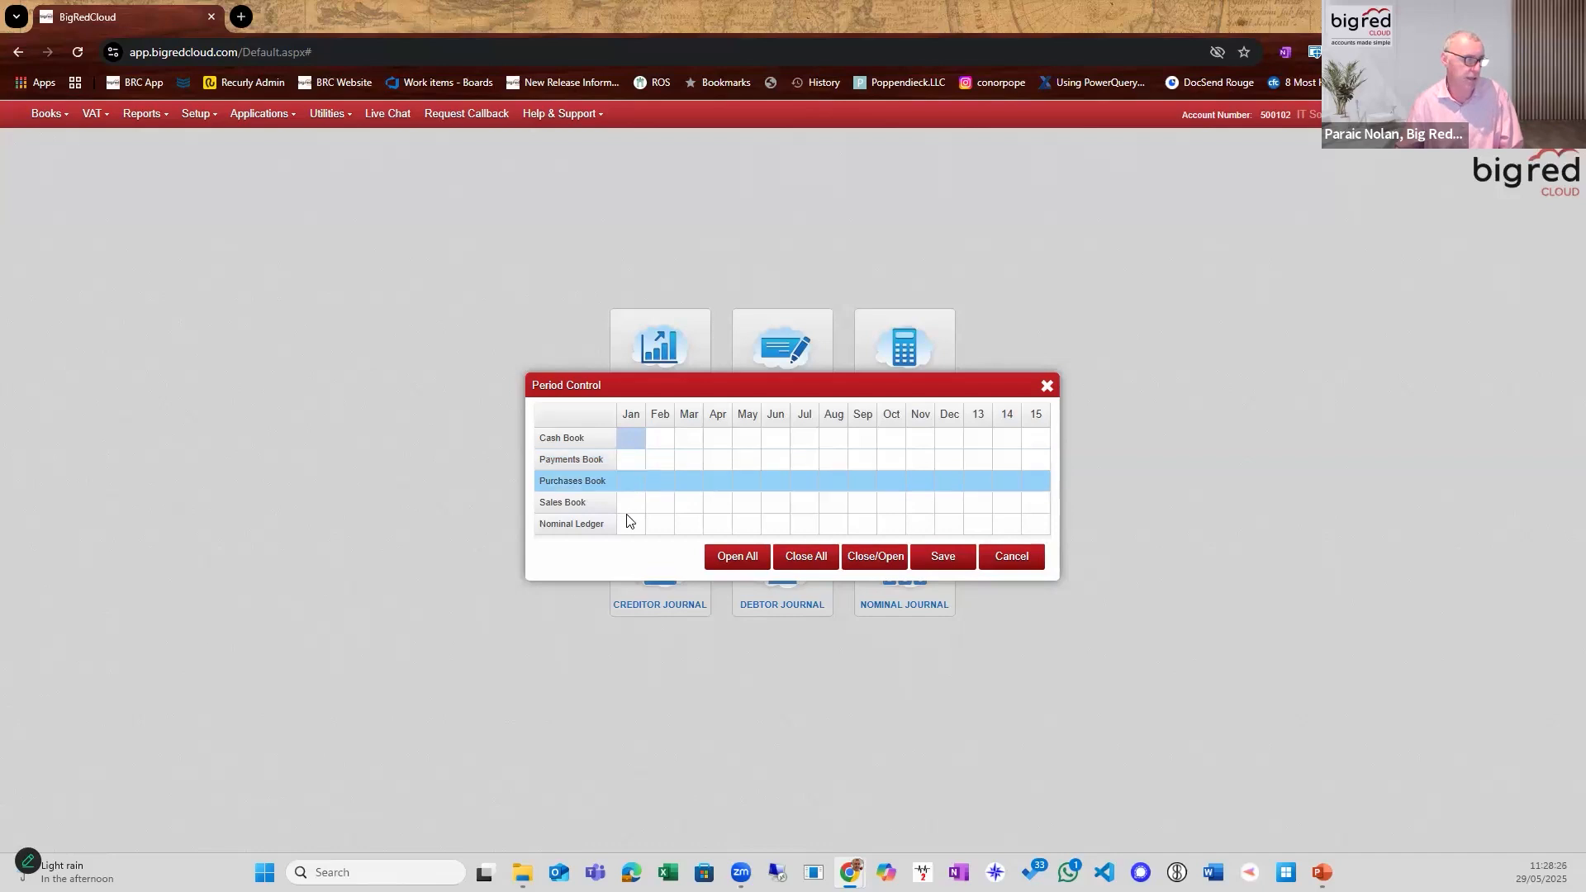
pyautogui.click(631, 482)
pyautogui.click(942, 556)
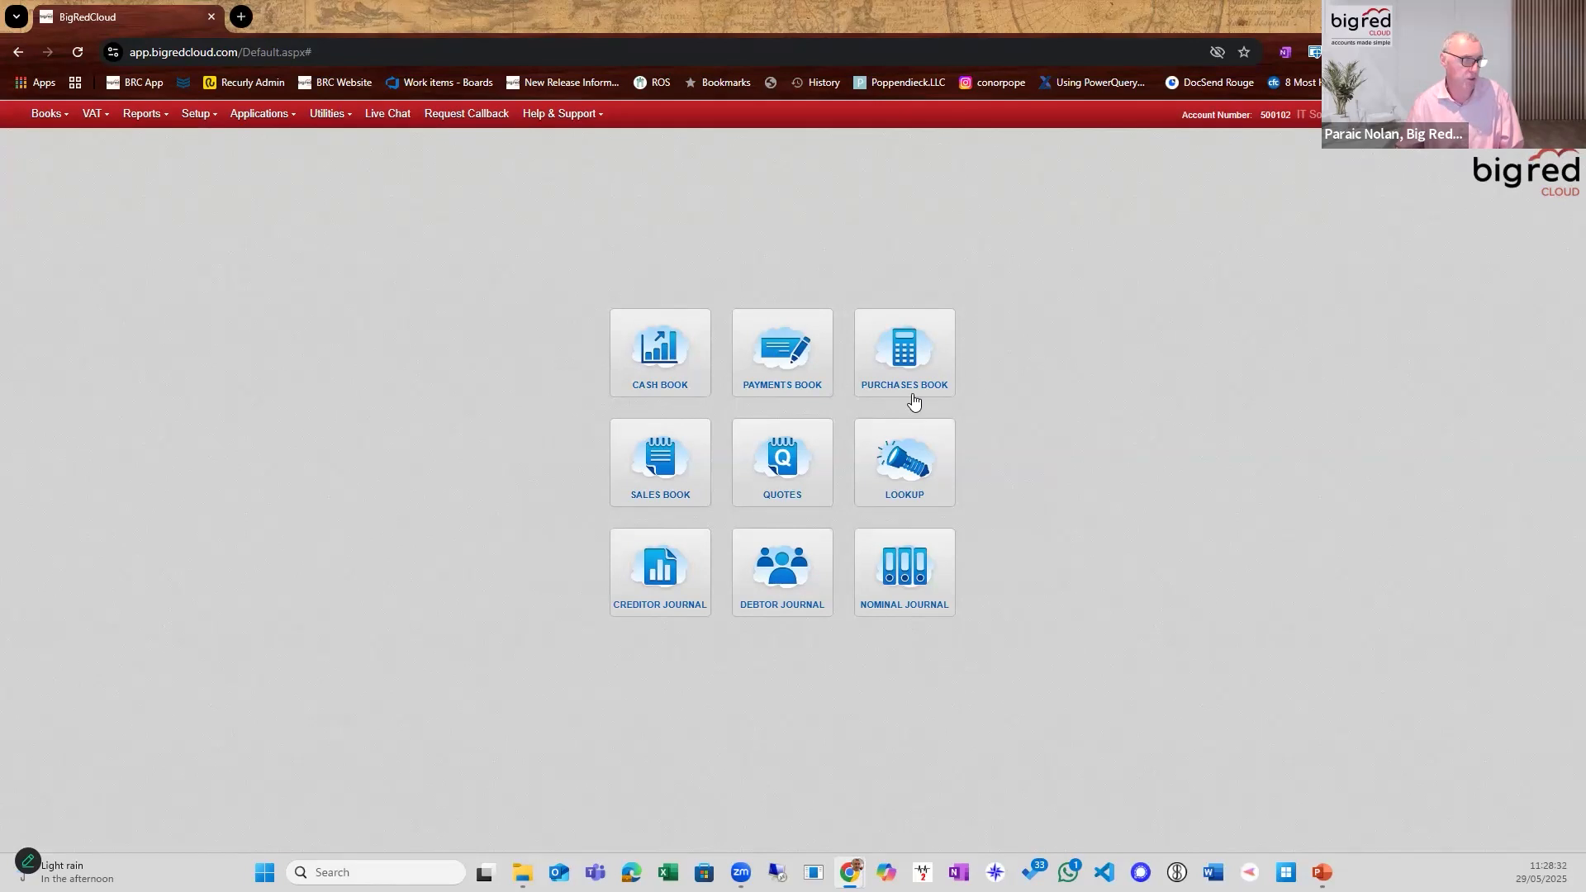
pyautogui.click(912, 395)
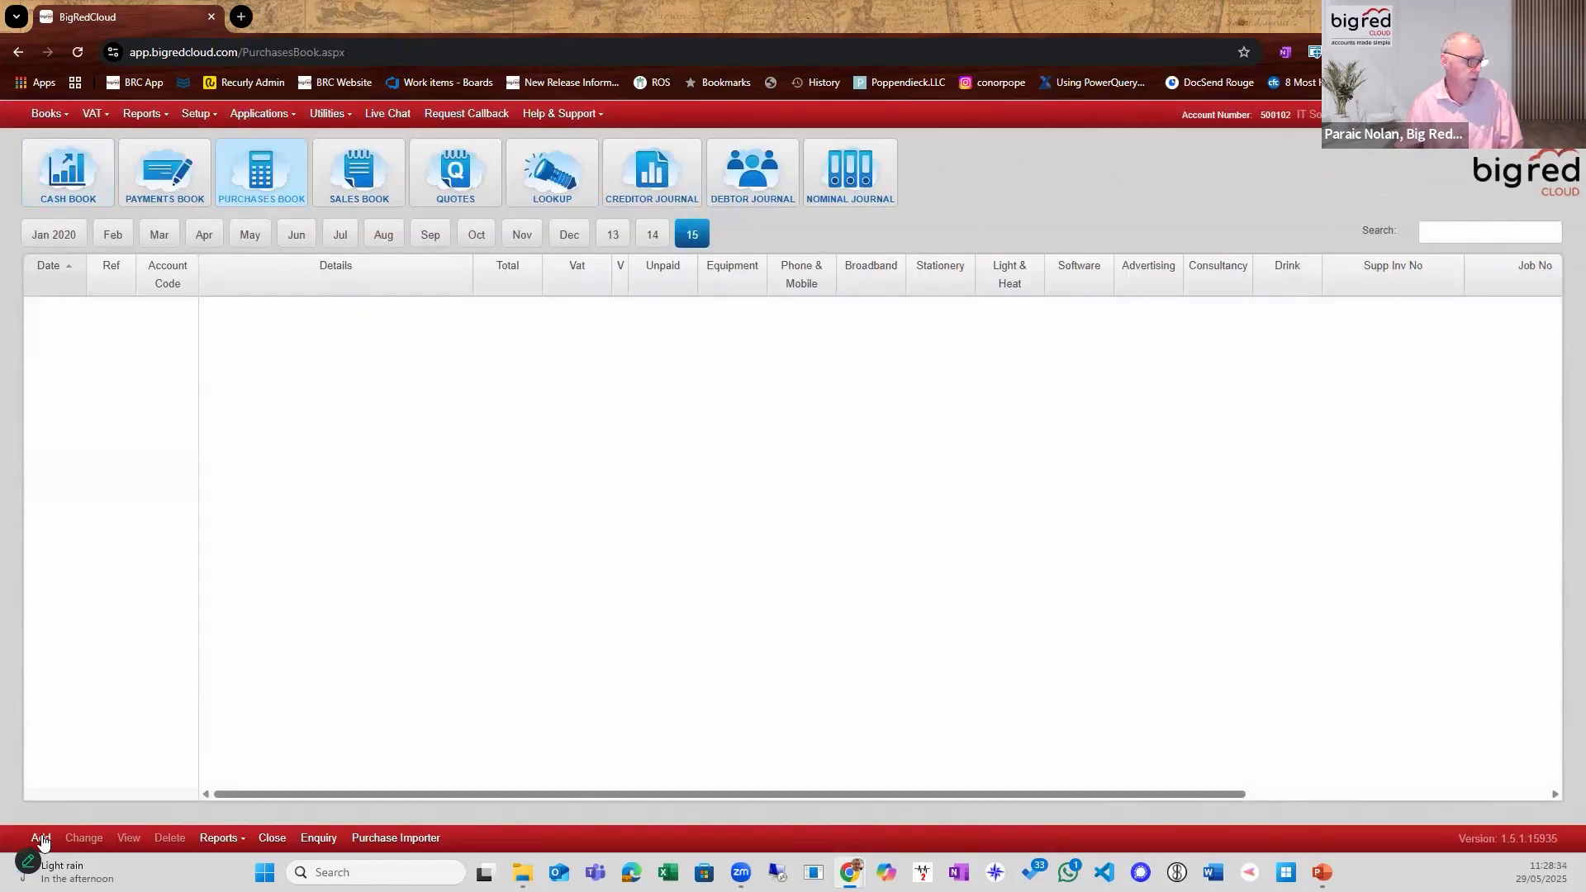
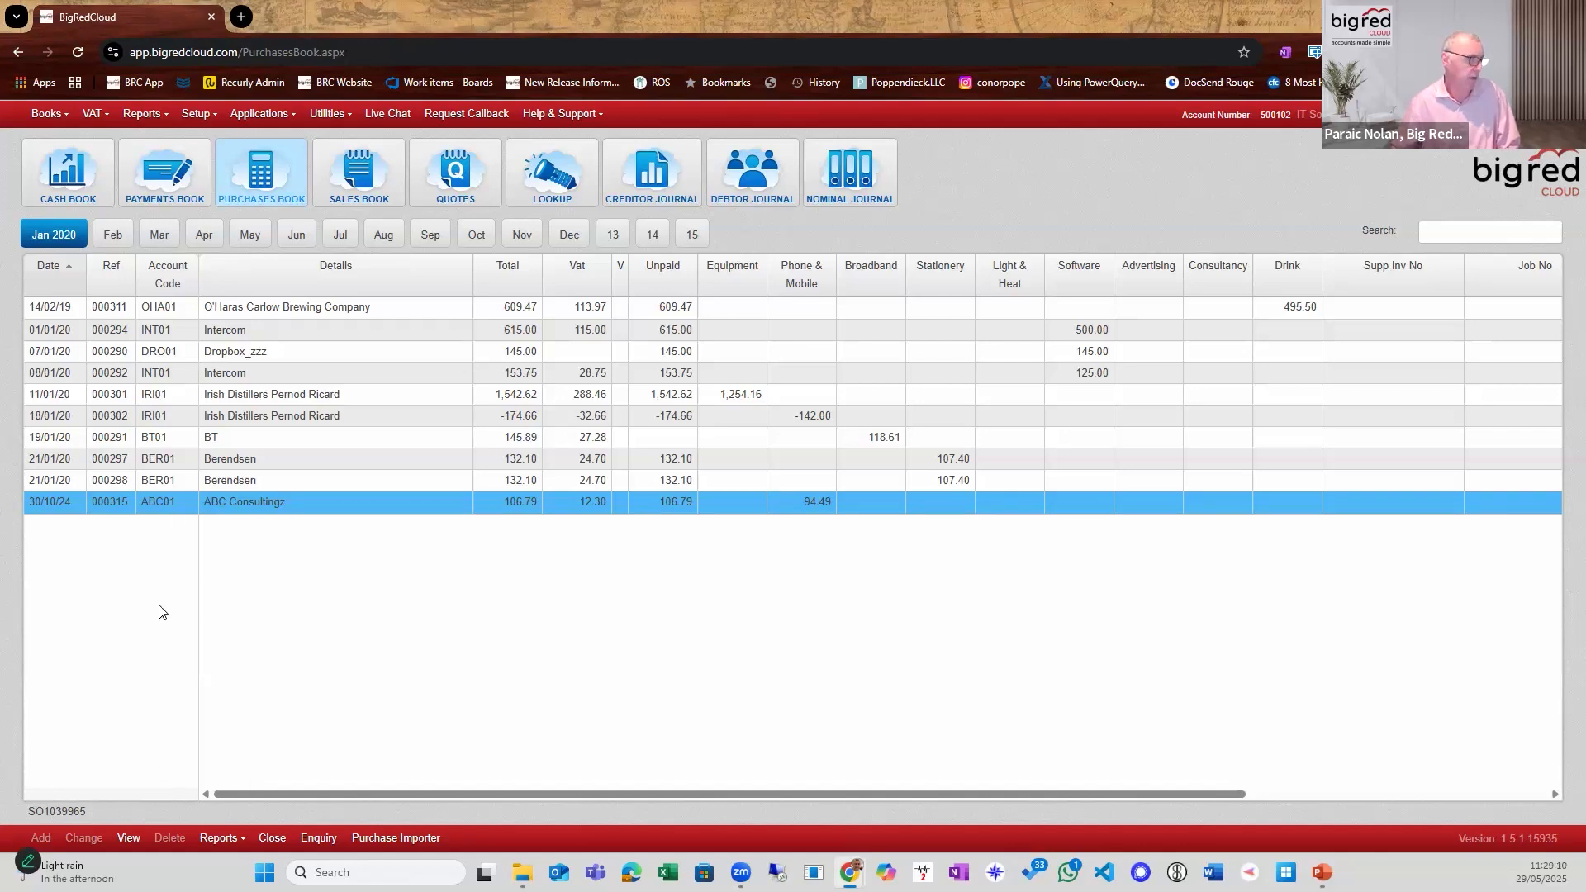
# Open the Purchase Importer and send the first uploaded O Haras Carlow Brewing sub-file for processing.
pyautogui.click(380, 836)
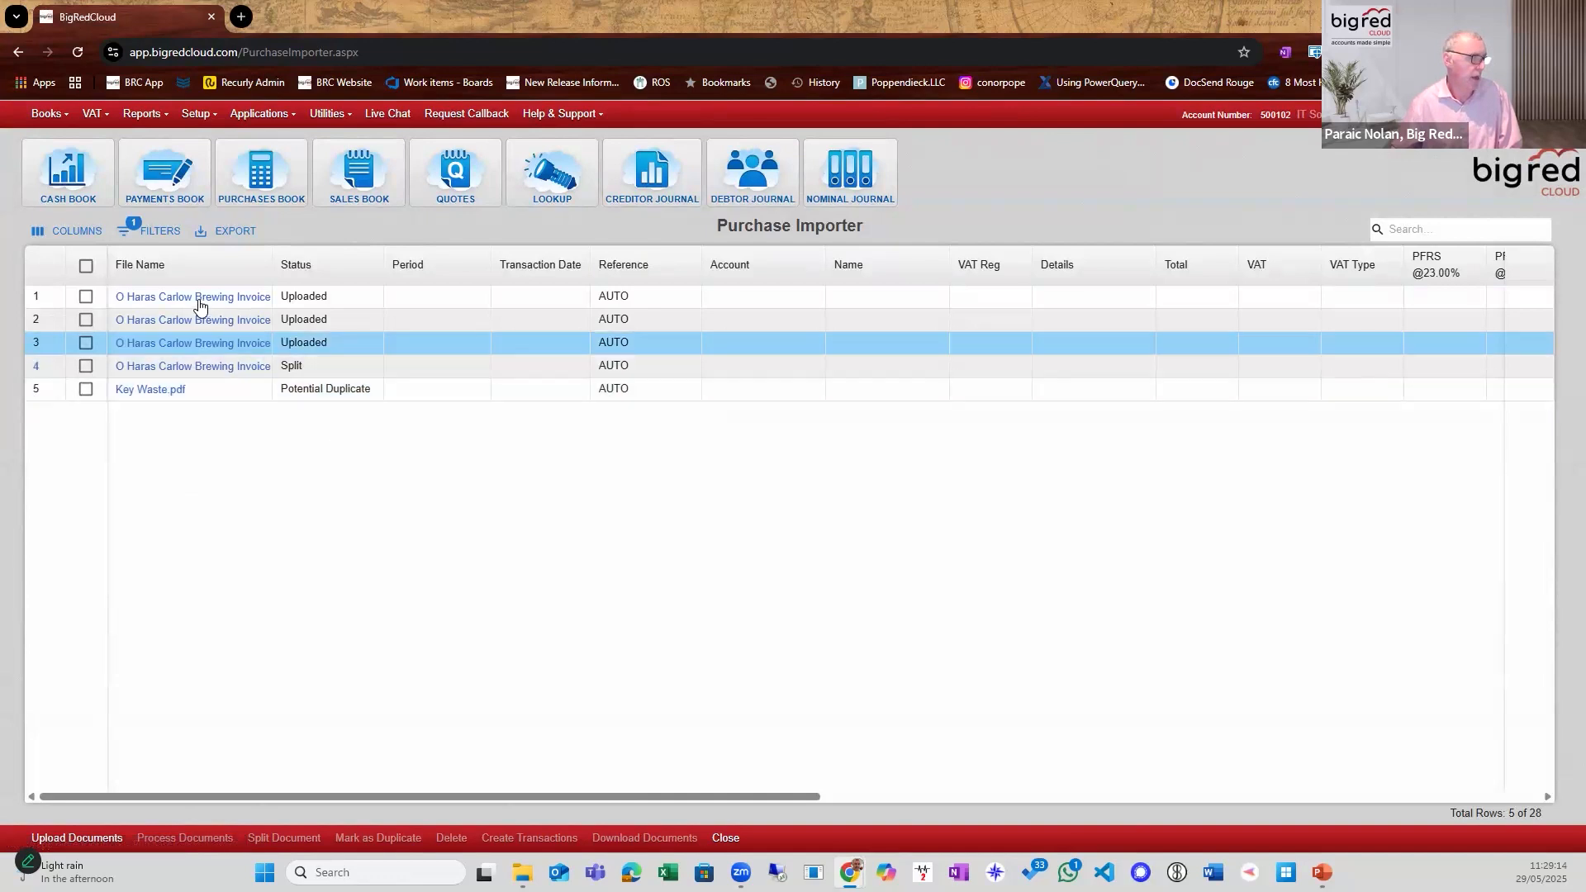
pyautogui.click(86, 297)
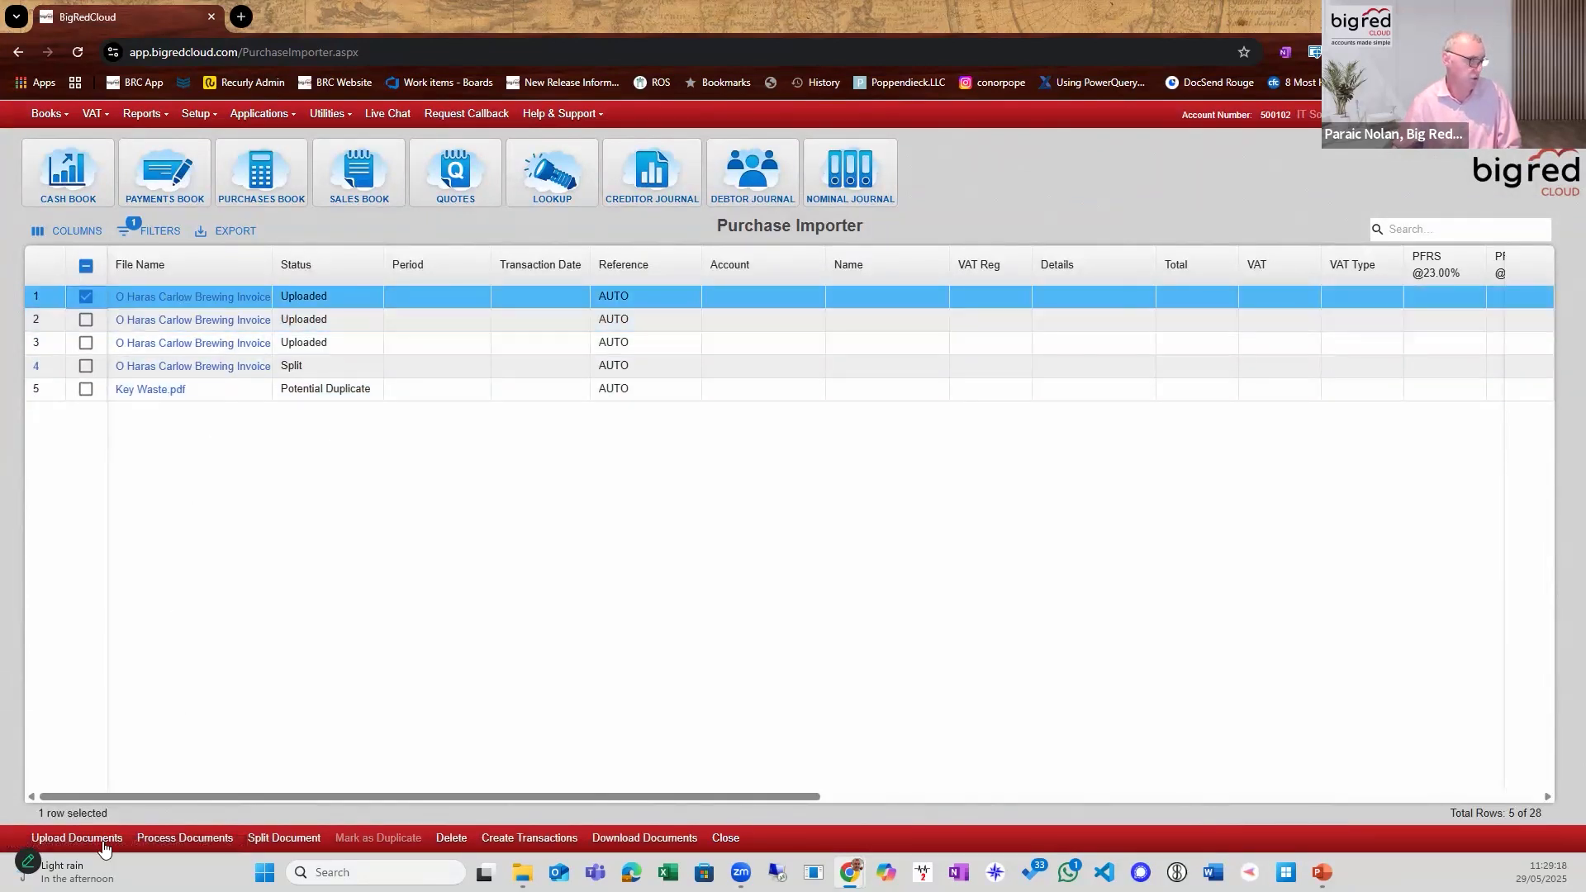
pyautogui.click(185, 838)
pyautogui.click(761, 517)
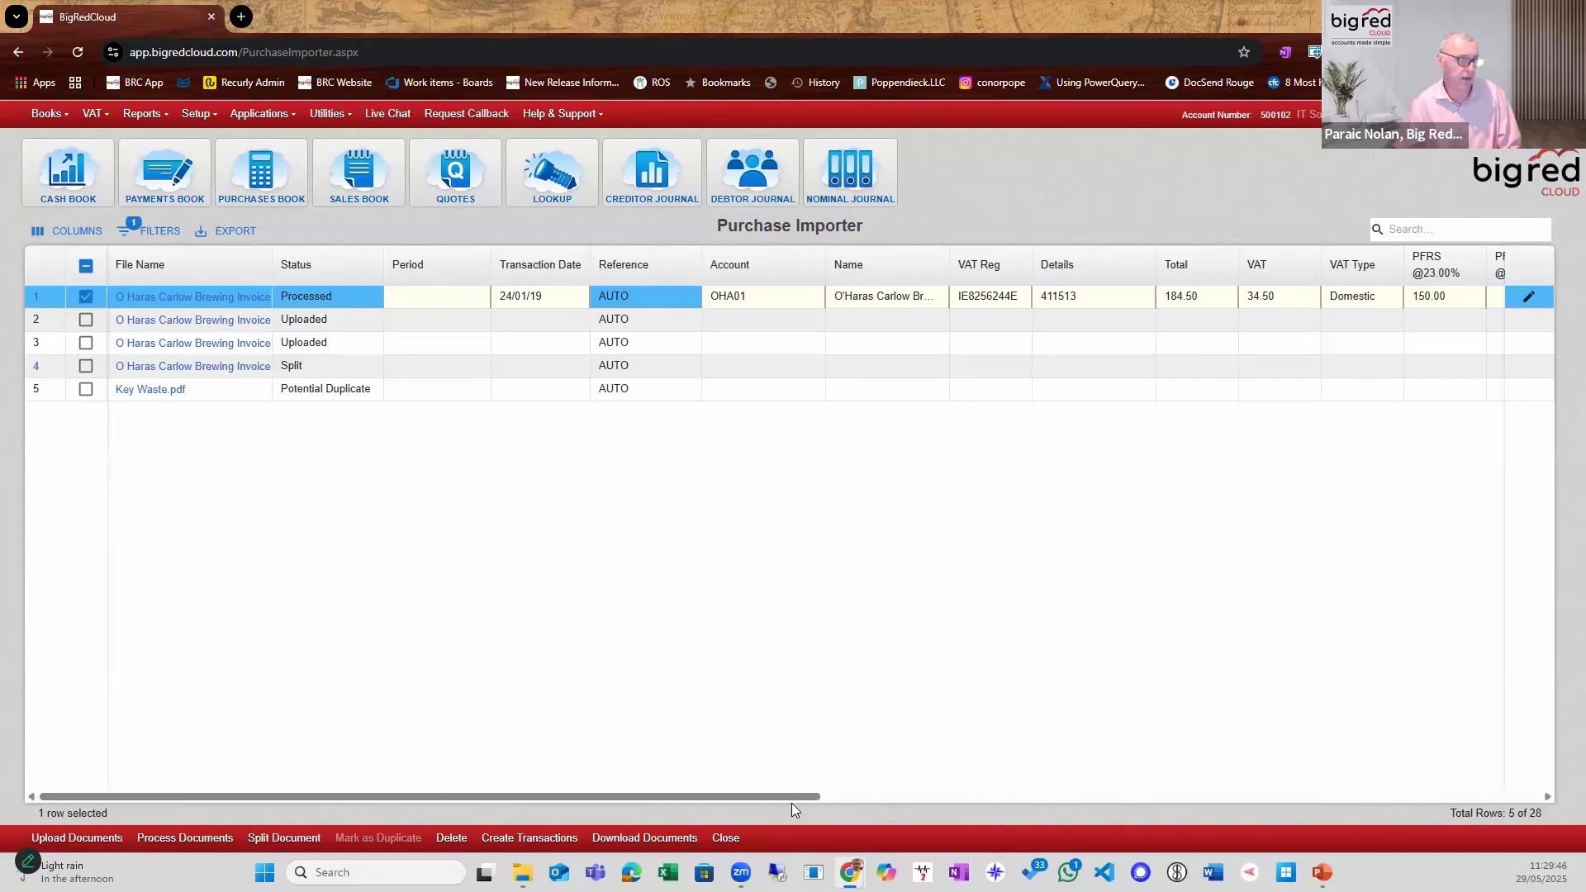
# Open the multiple analysis category breakdown for the processed O Haras Carlow Brewing invoice.
pyautogui.moveTo(776, 804); pyautogui.dragTo(1181, 776)
pyautogui.click(748, 651)
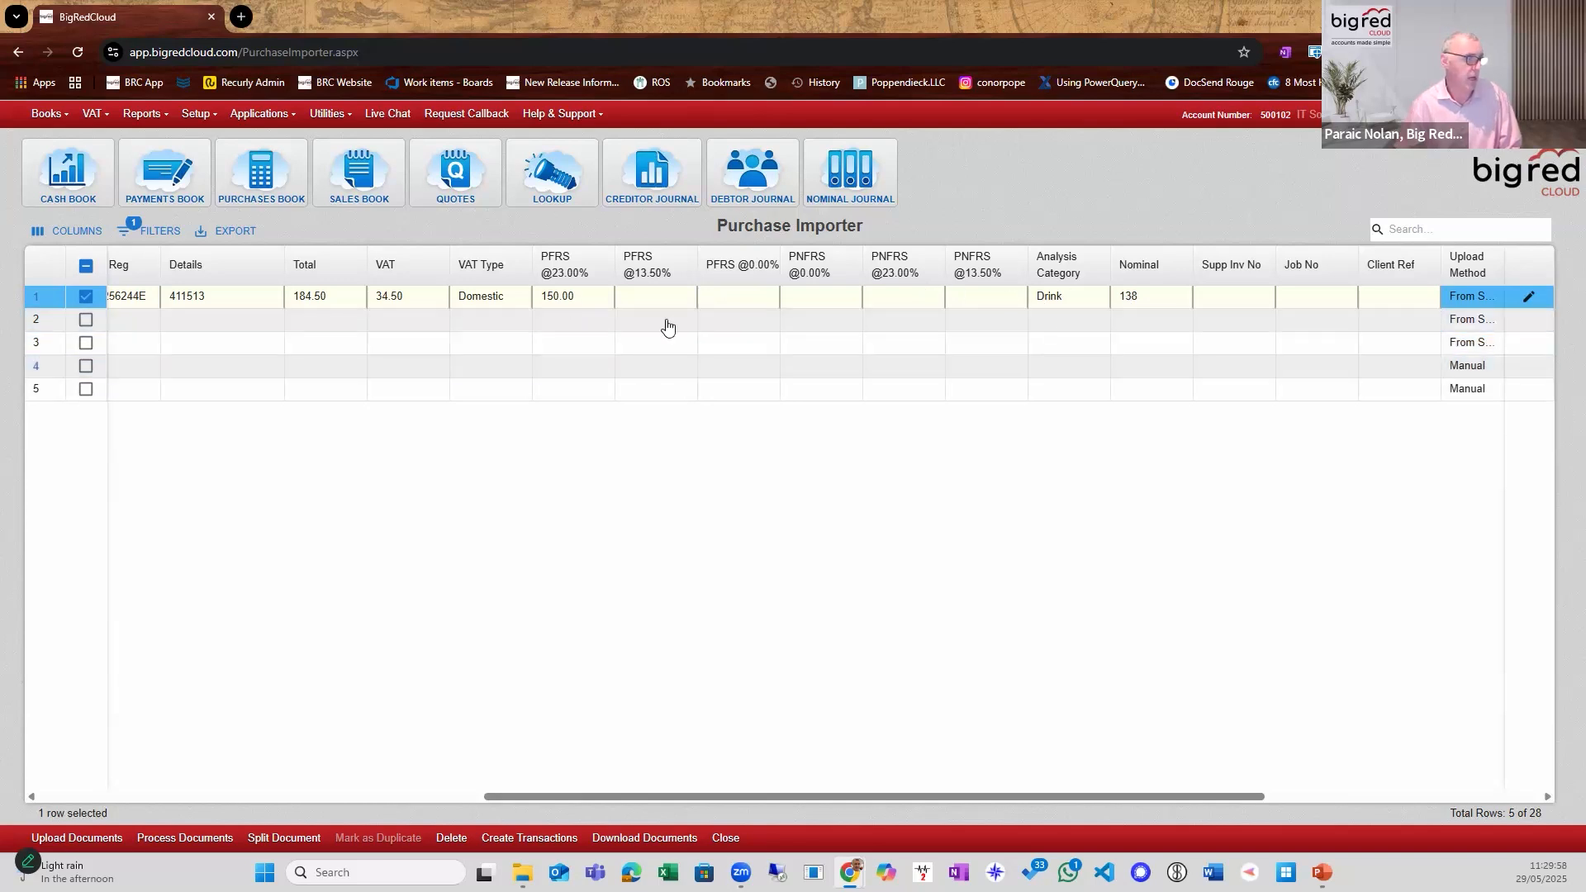
pyautogui.click(1128, 303)
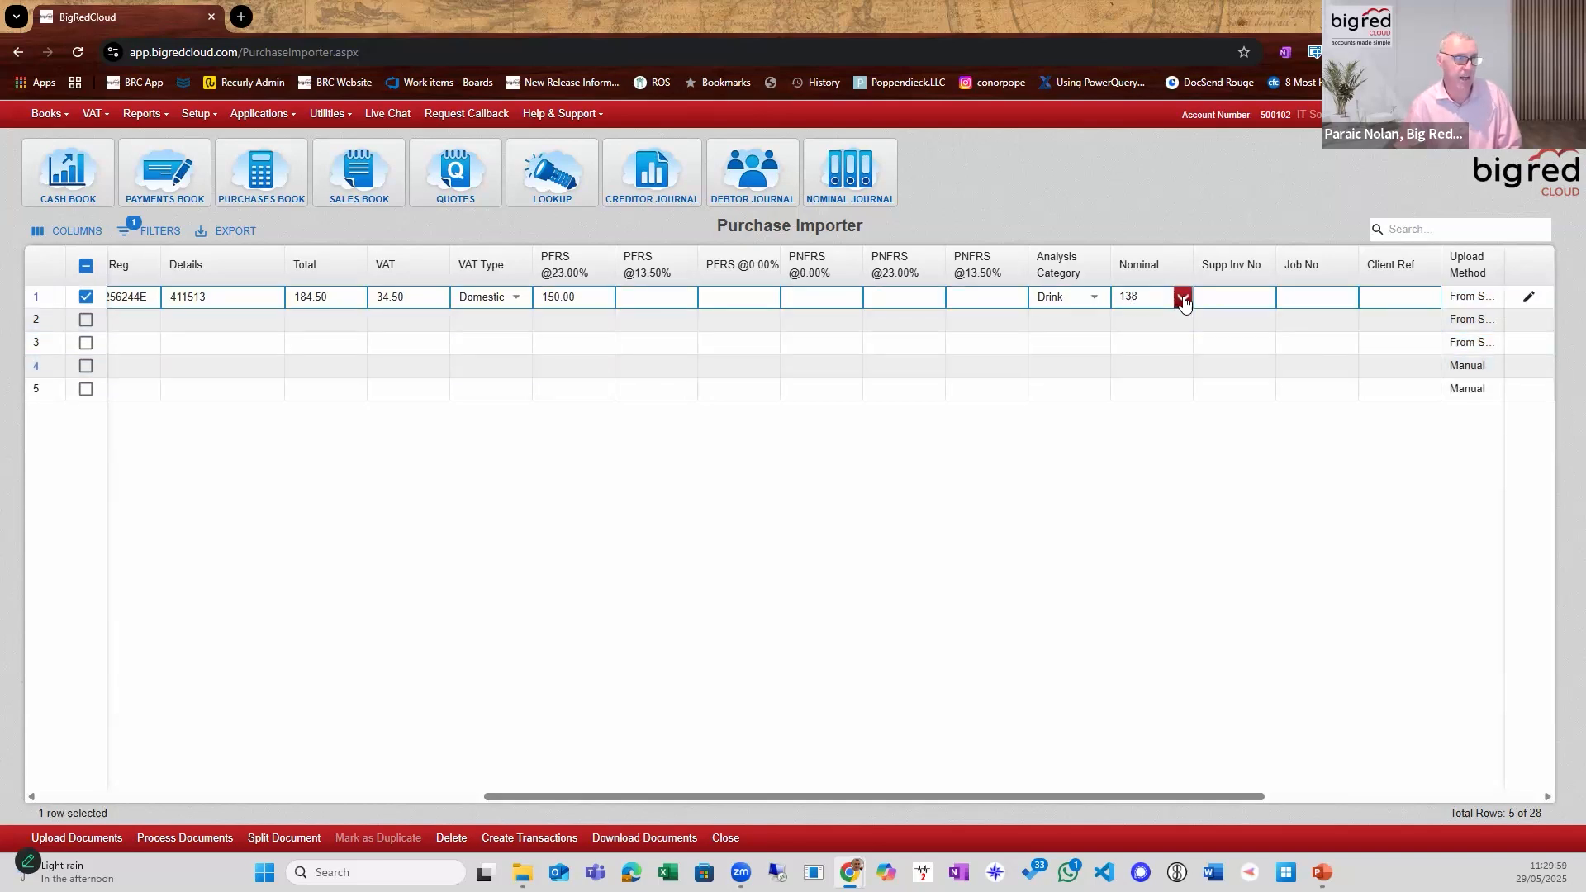
pyautogui.click(1097, 299)
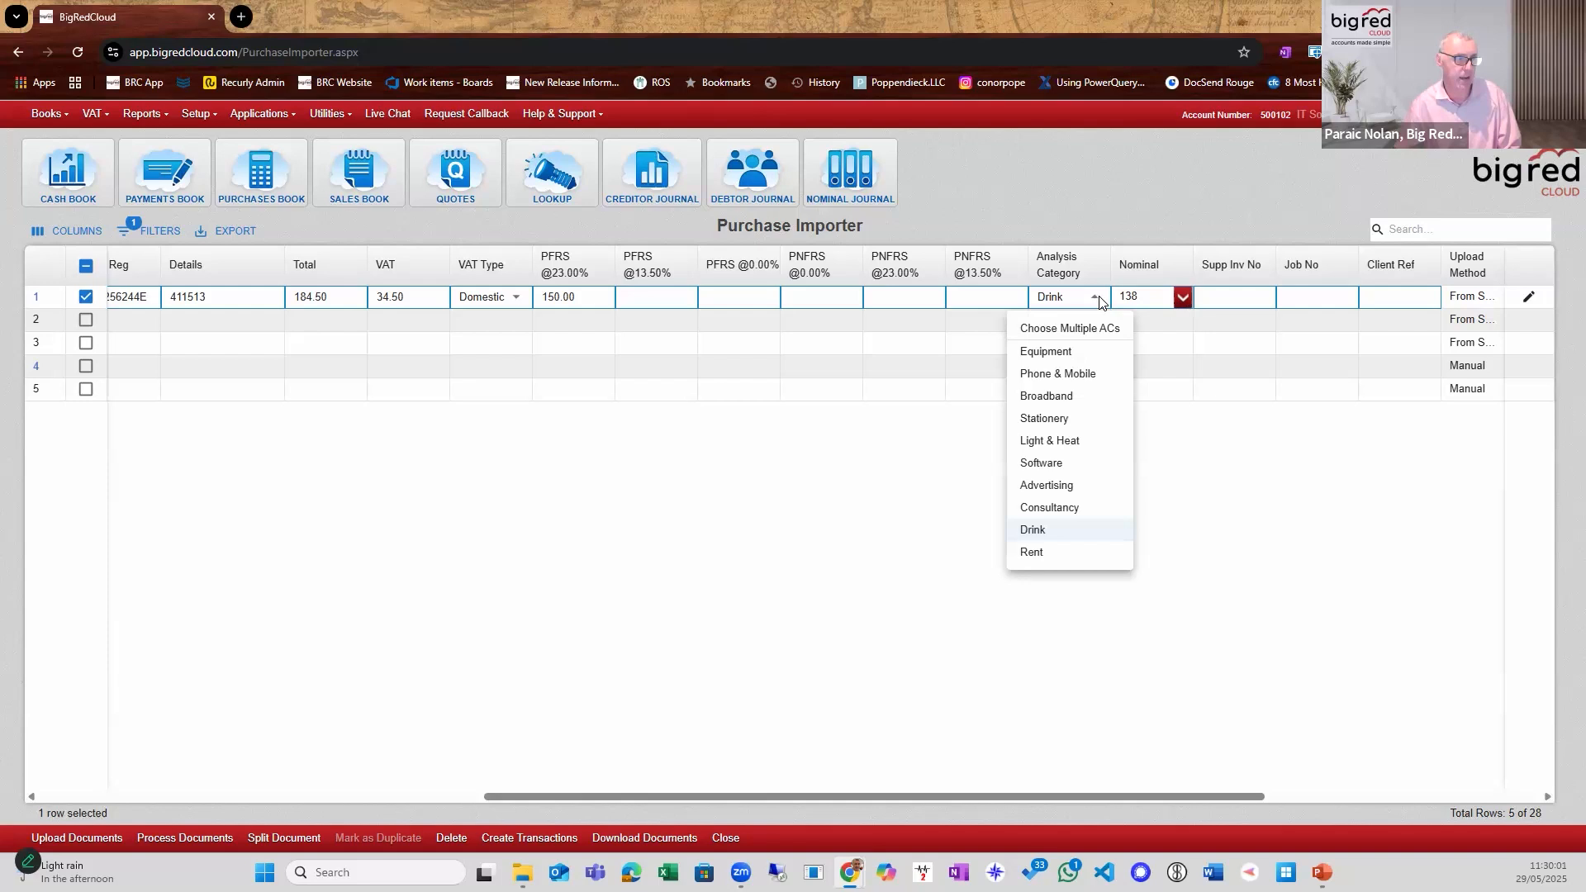
pyautogui.click(1073, 333)
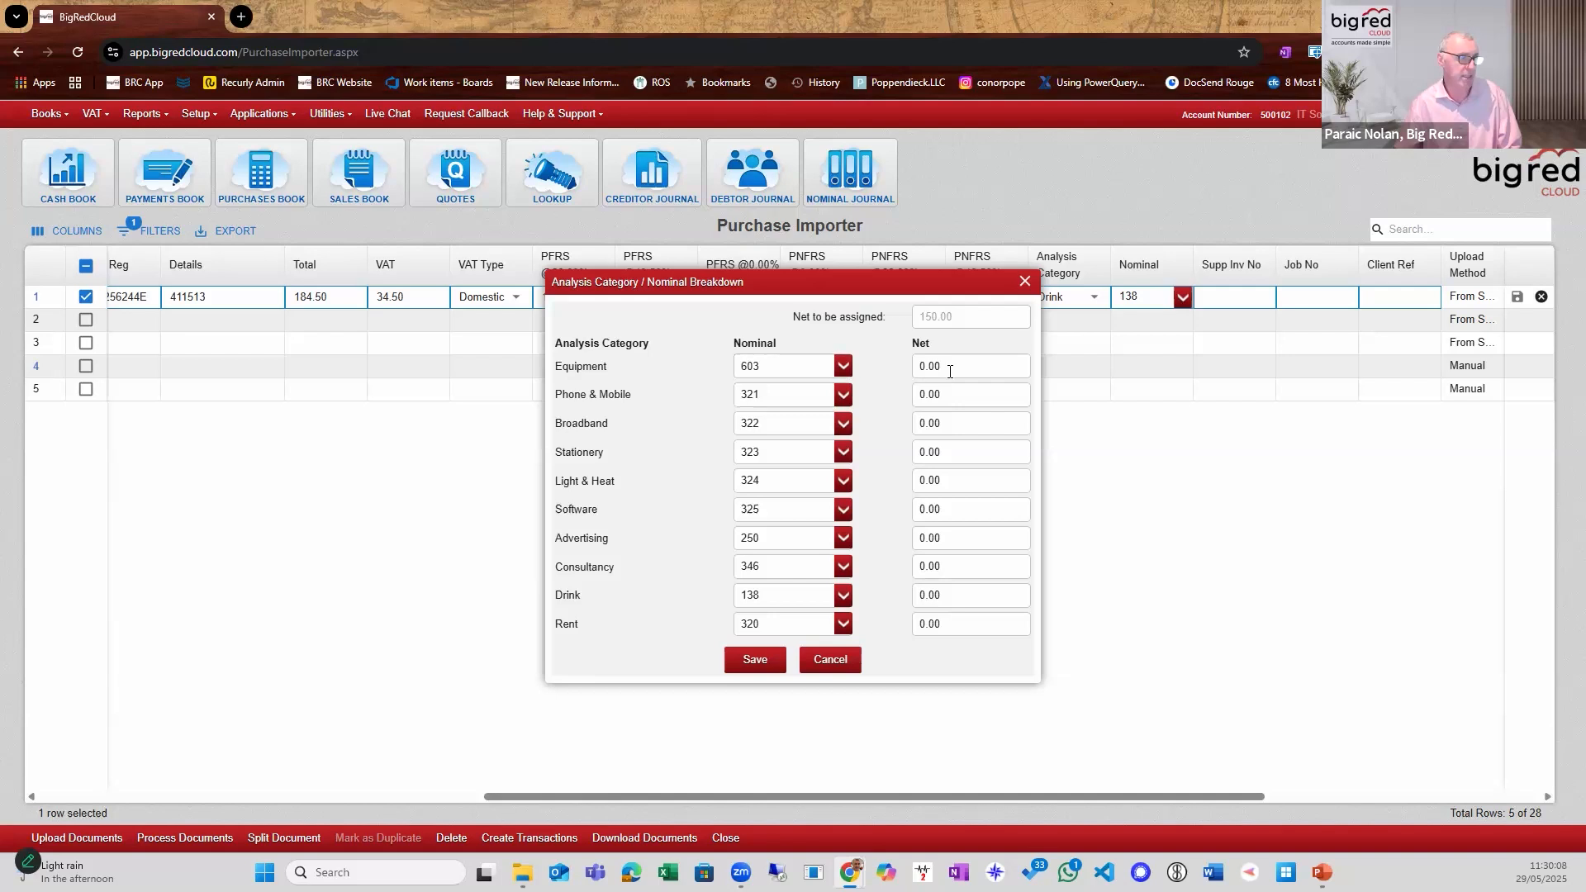
# Split the invoice's net amount into 100.00 for Drink and 50.00 for Equipment, then save the breakdown and the row.
pyautogui.click(986, 591)
pyautogui.write('100')
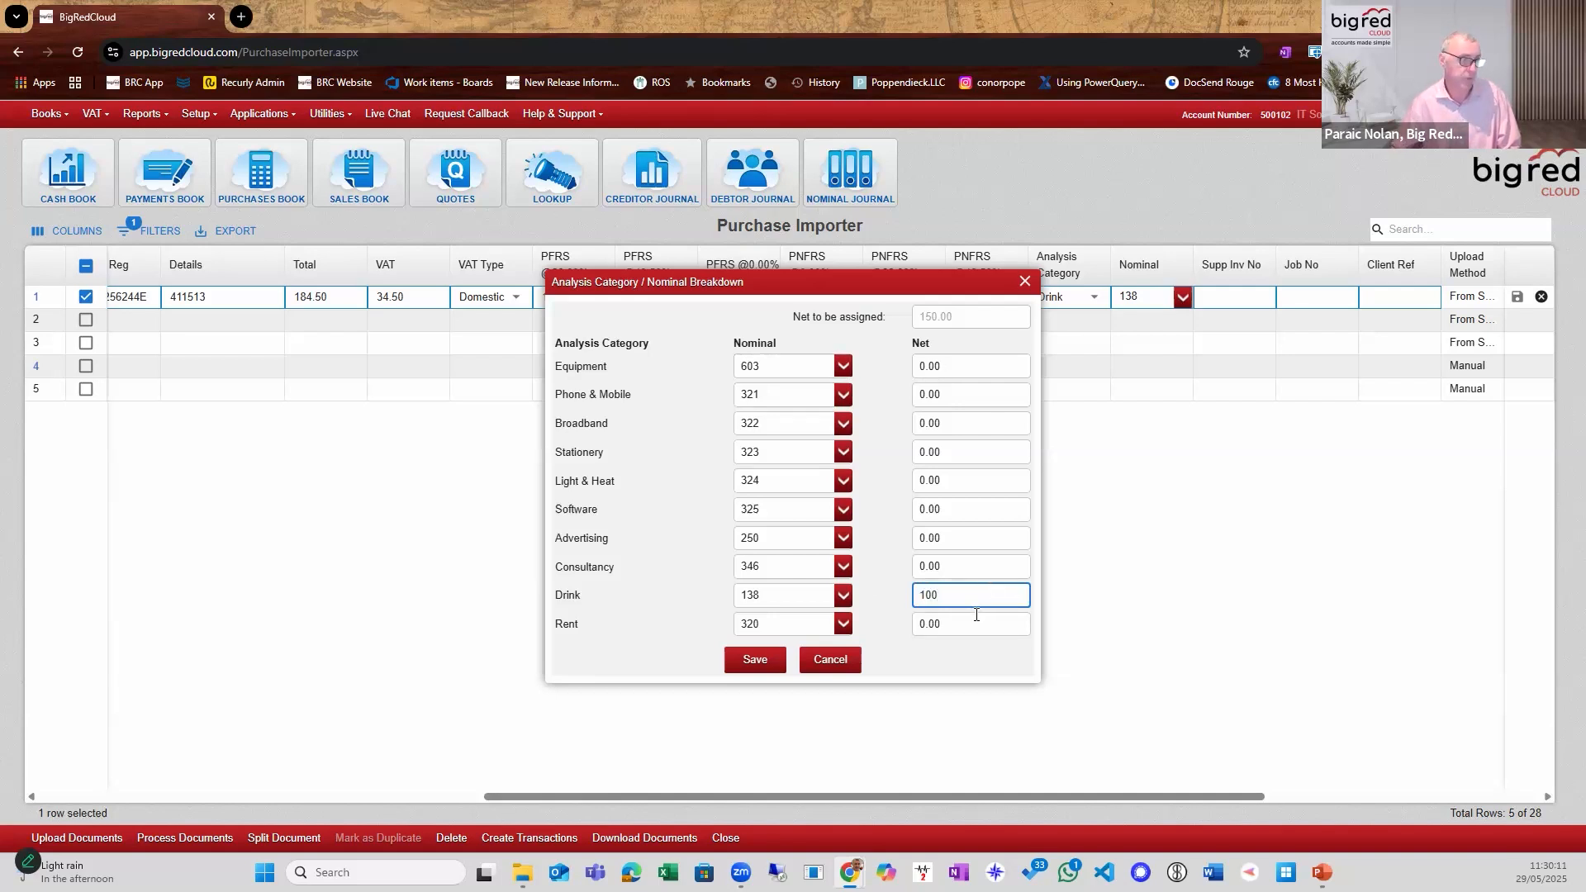
pyautogui.click(950, 368)
pyautogui.write('50.00')
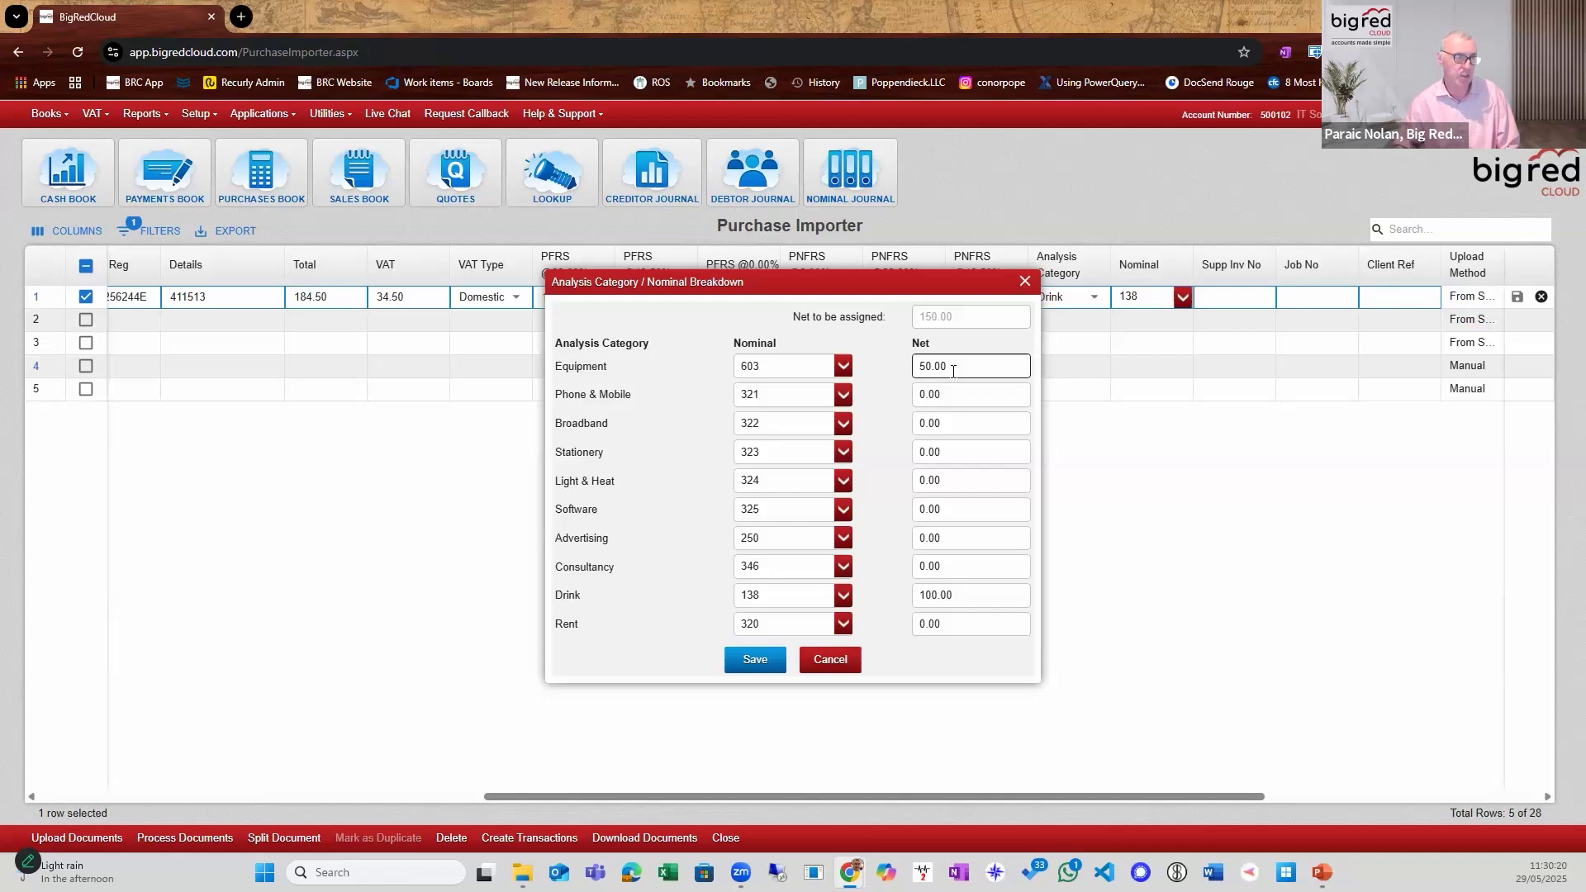
pyautogui.click(953, 371)
pyautogui.press('BackSpace')
pyautogui.press('Tab')
pyautogui.click(952, 369)
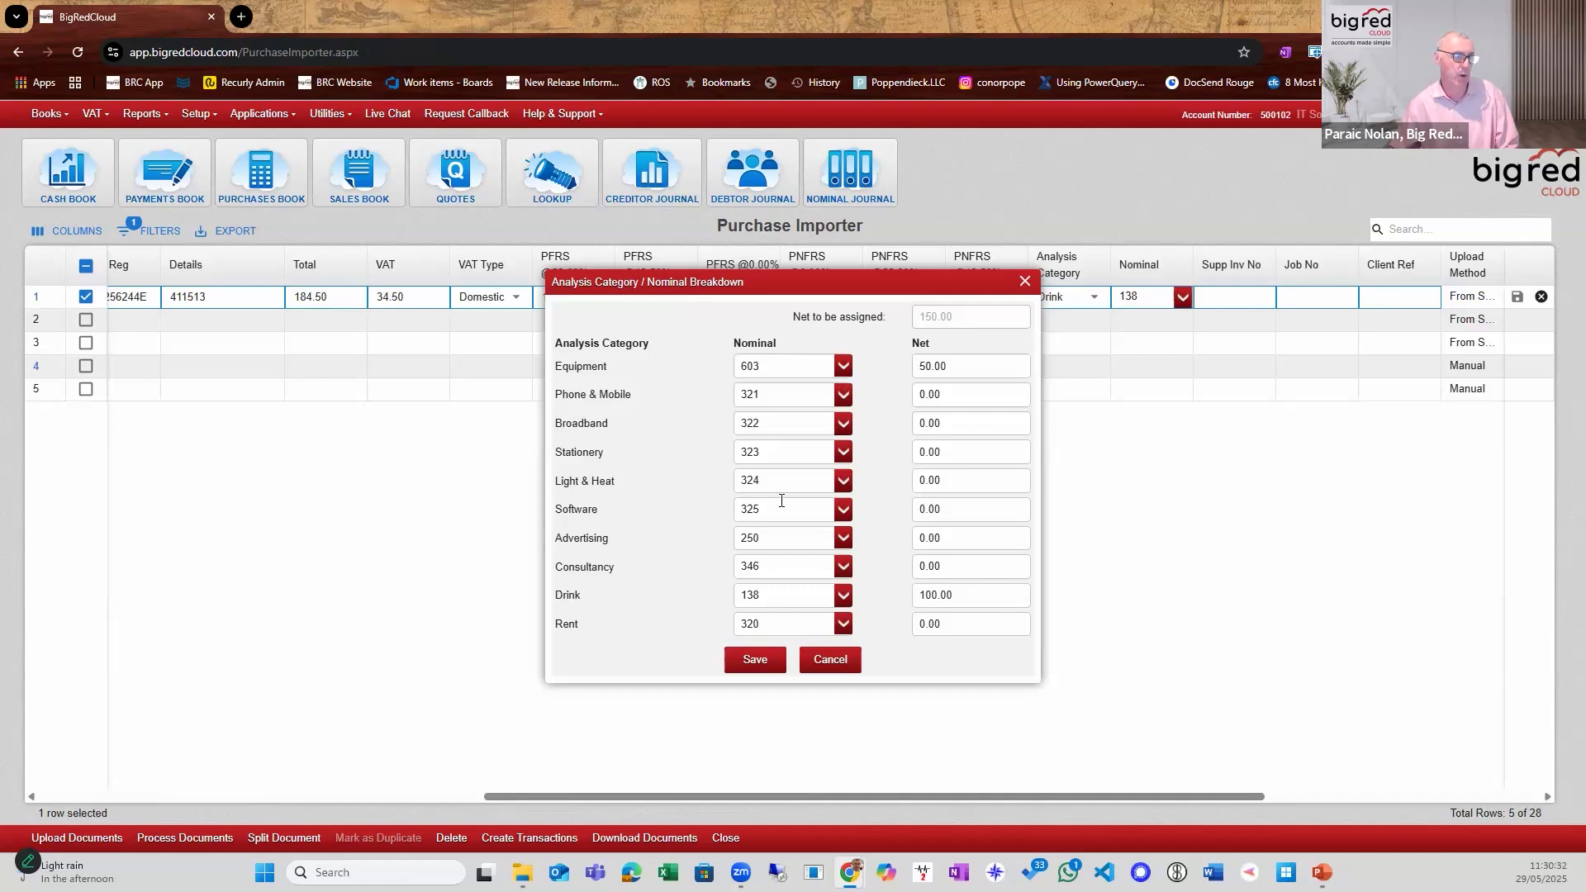
pyautogui.click(769, 665)
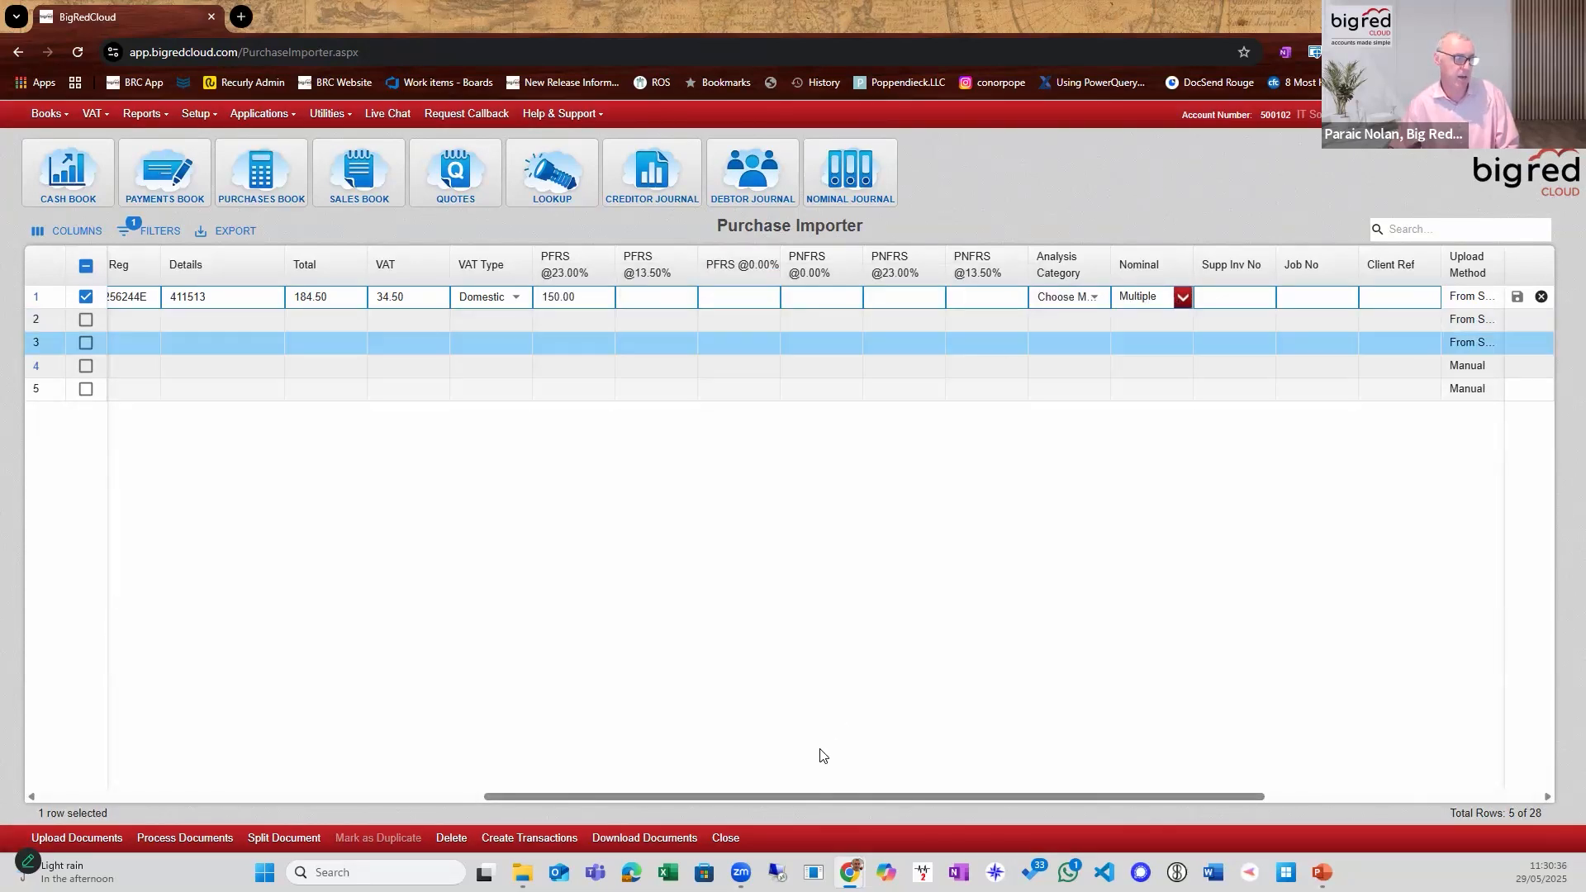
pyautogui.moveTo(796, 795); pyautogui.dragTo(294, 751)
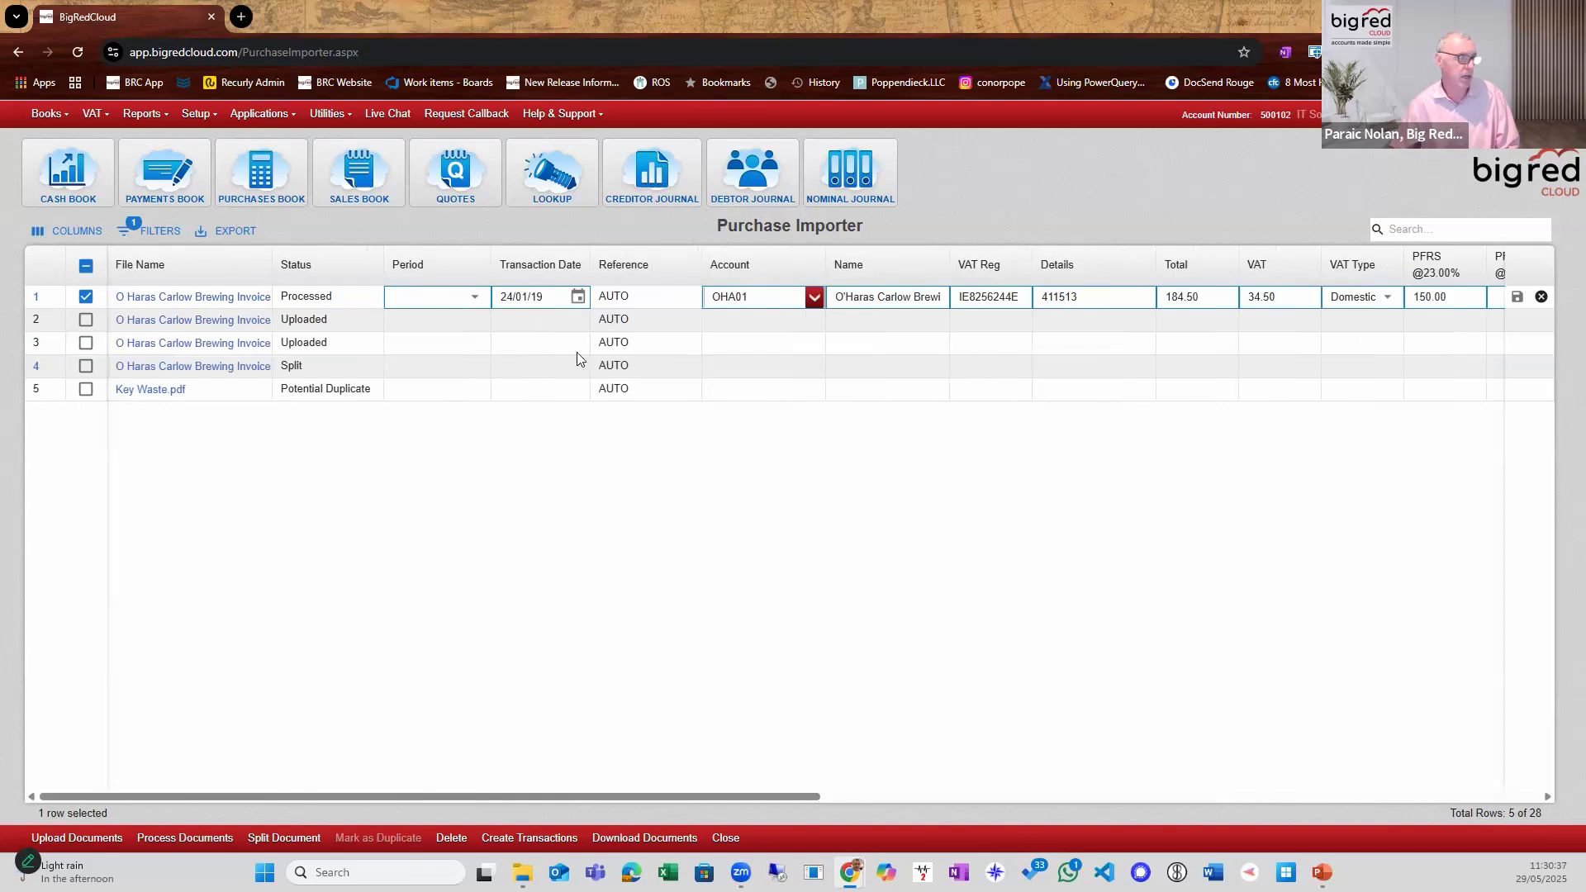
pyautogui.click(573, 380)
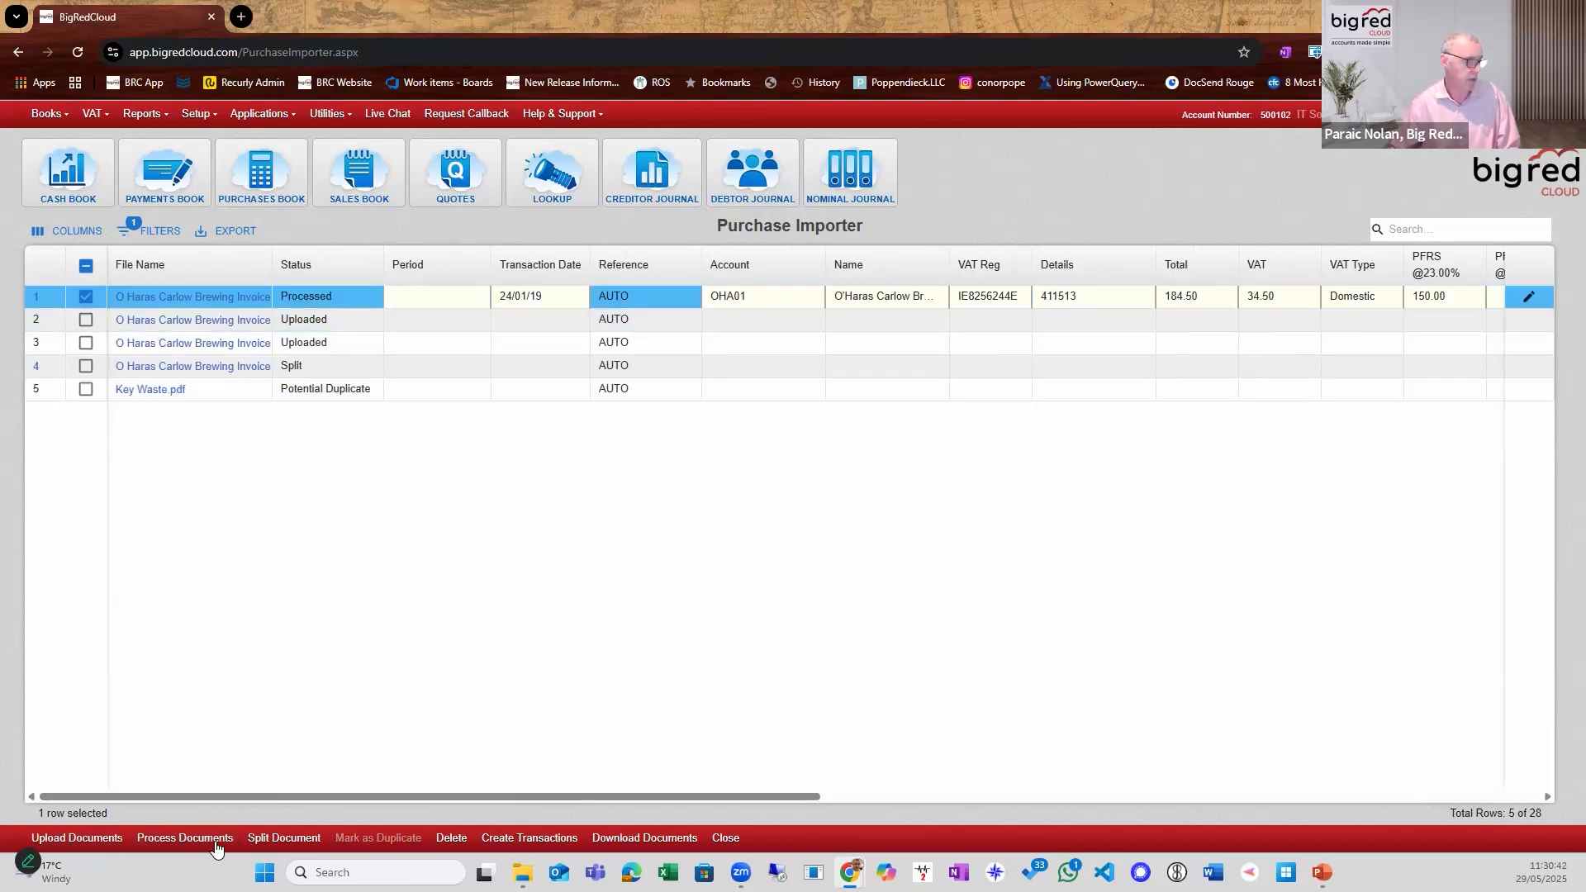
# Try creating the invoice's transaction without a period, and again with the period set to January 2020.
pyautogui.click(504, 838)
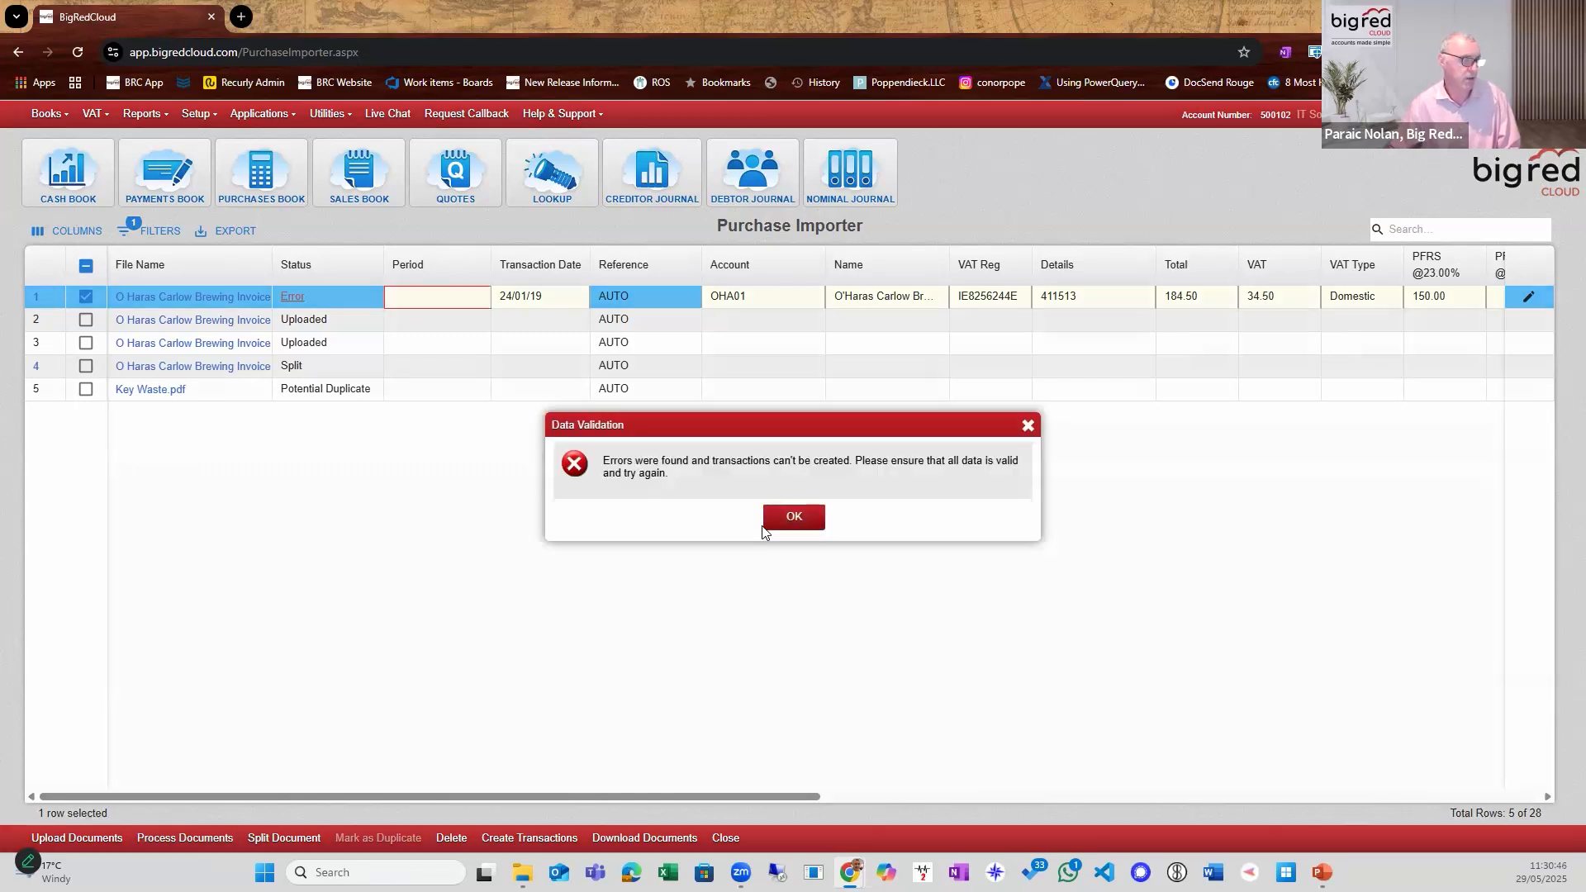
pyautogui.click(782, 524)
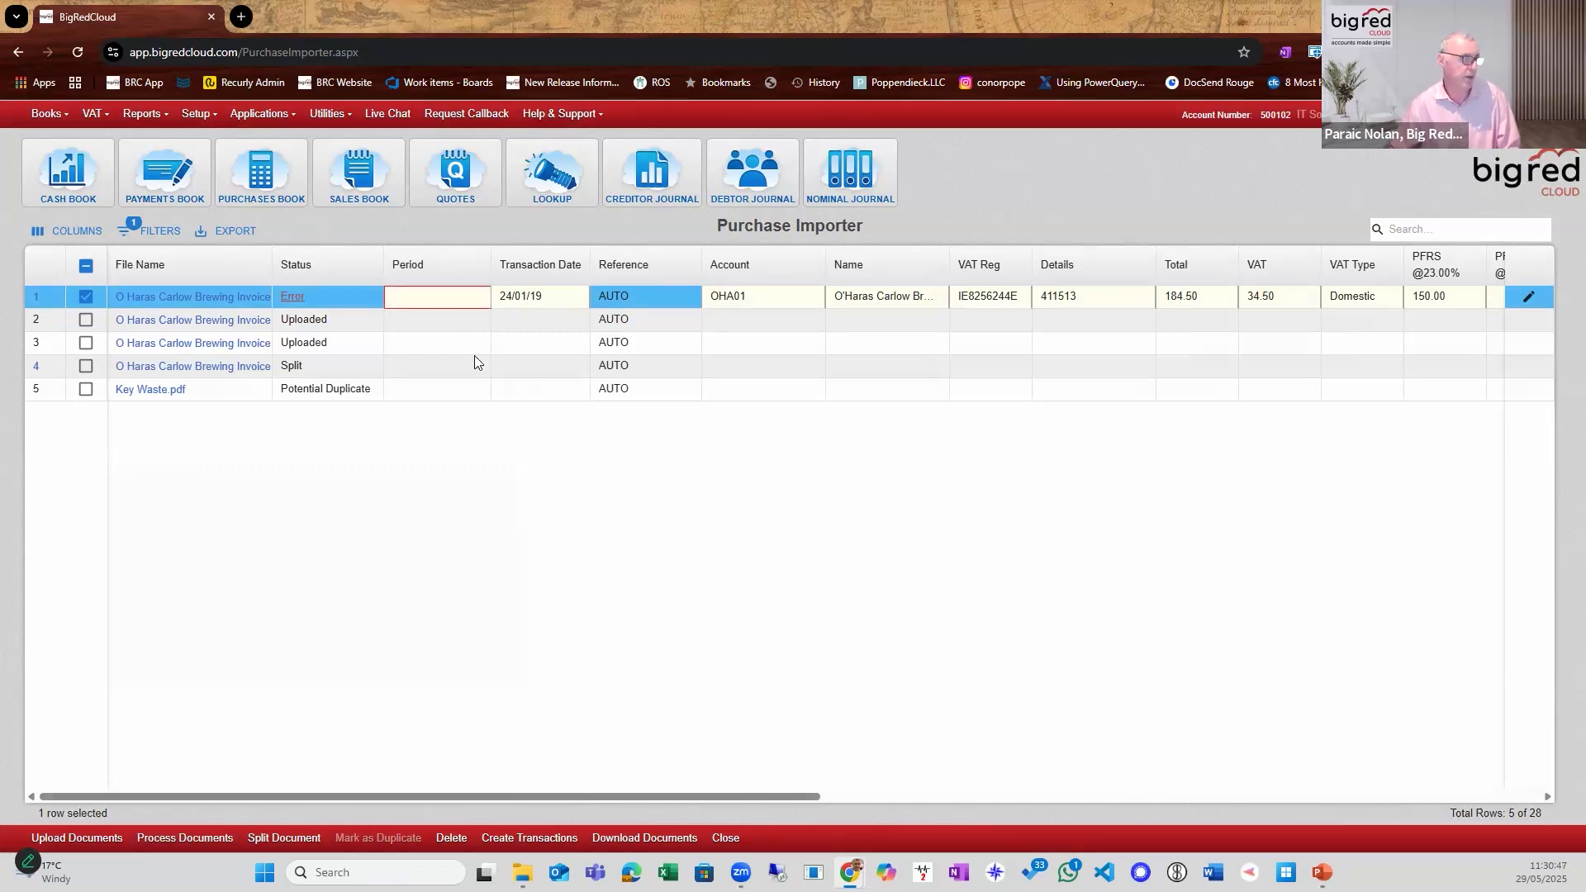
pyautogui.click(467, 304)
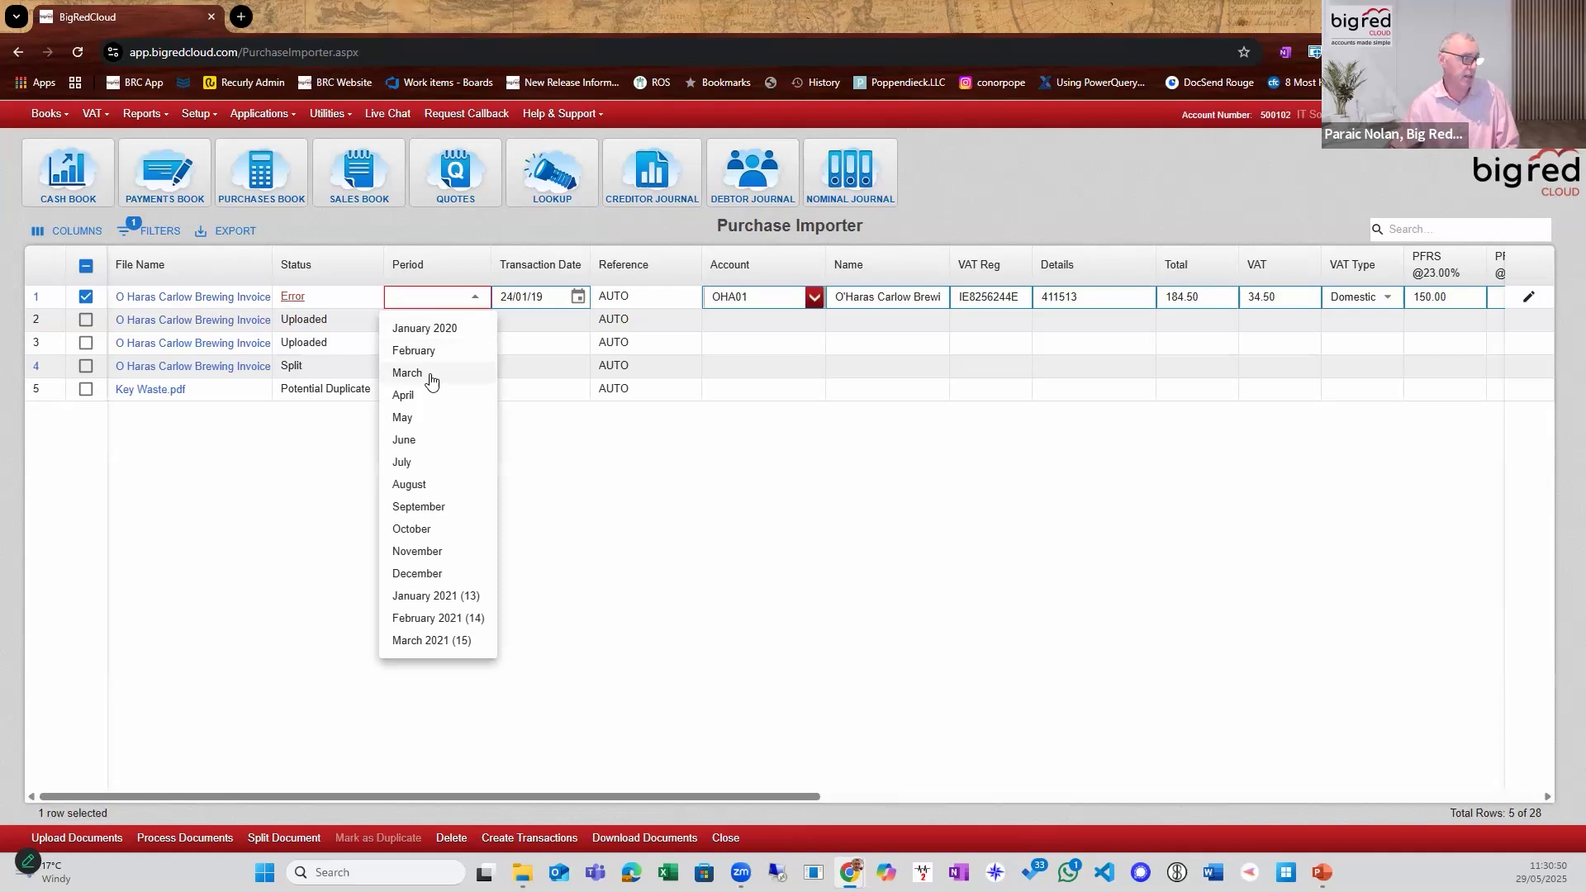
pyautogui.click(423, 331)
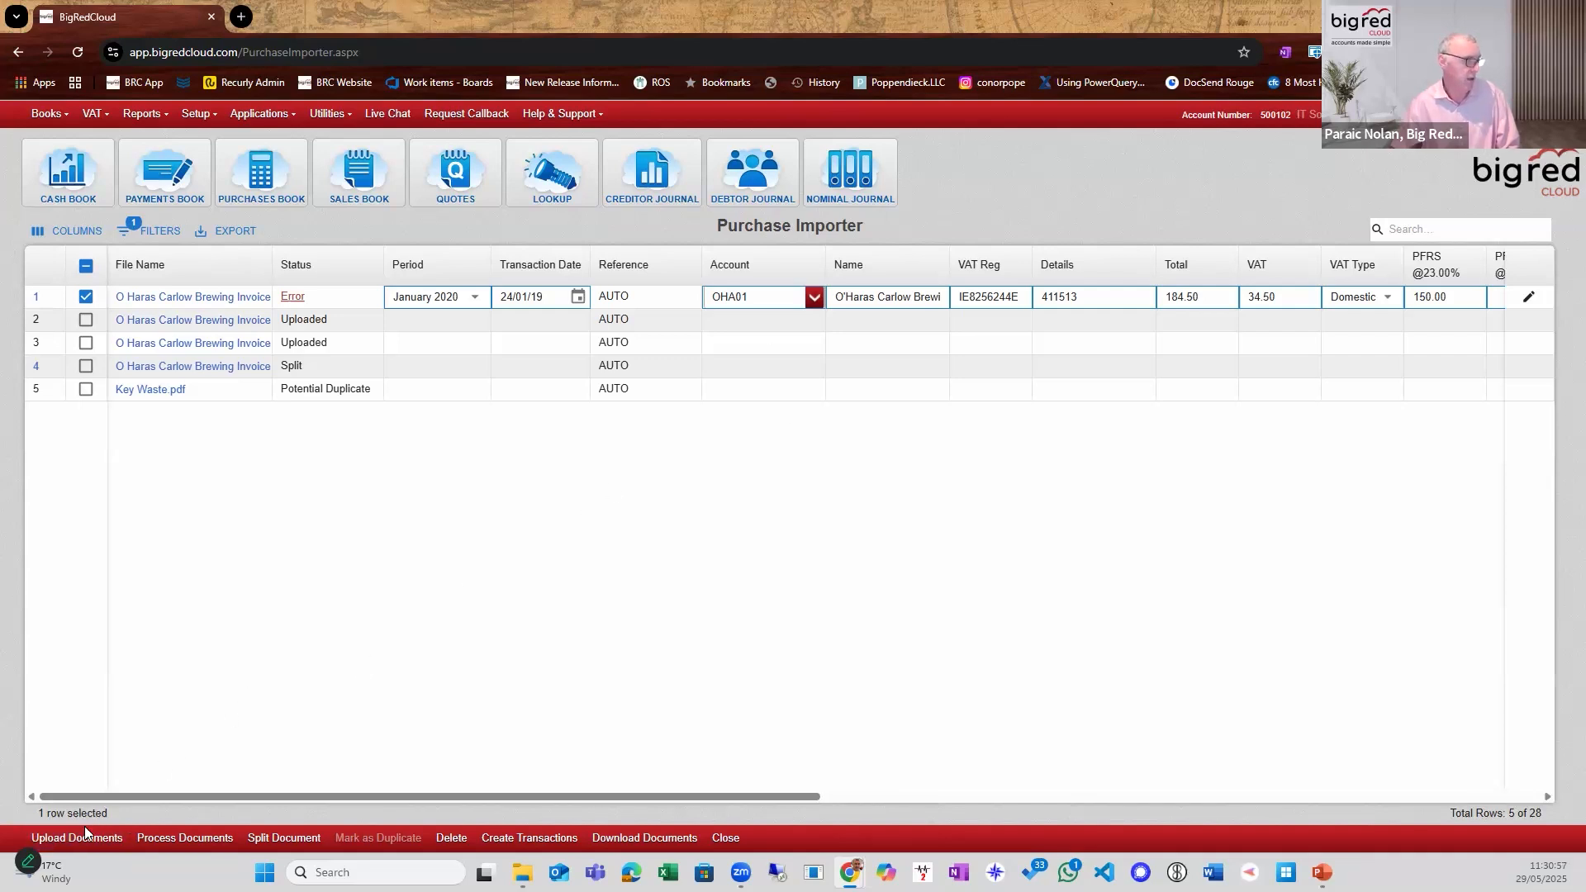
pyautogui.click(483, 837)
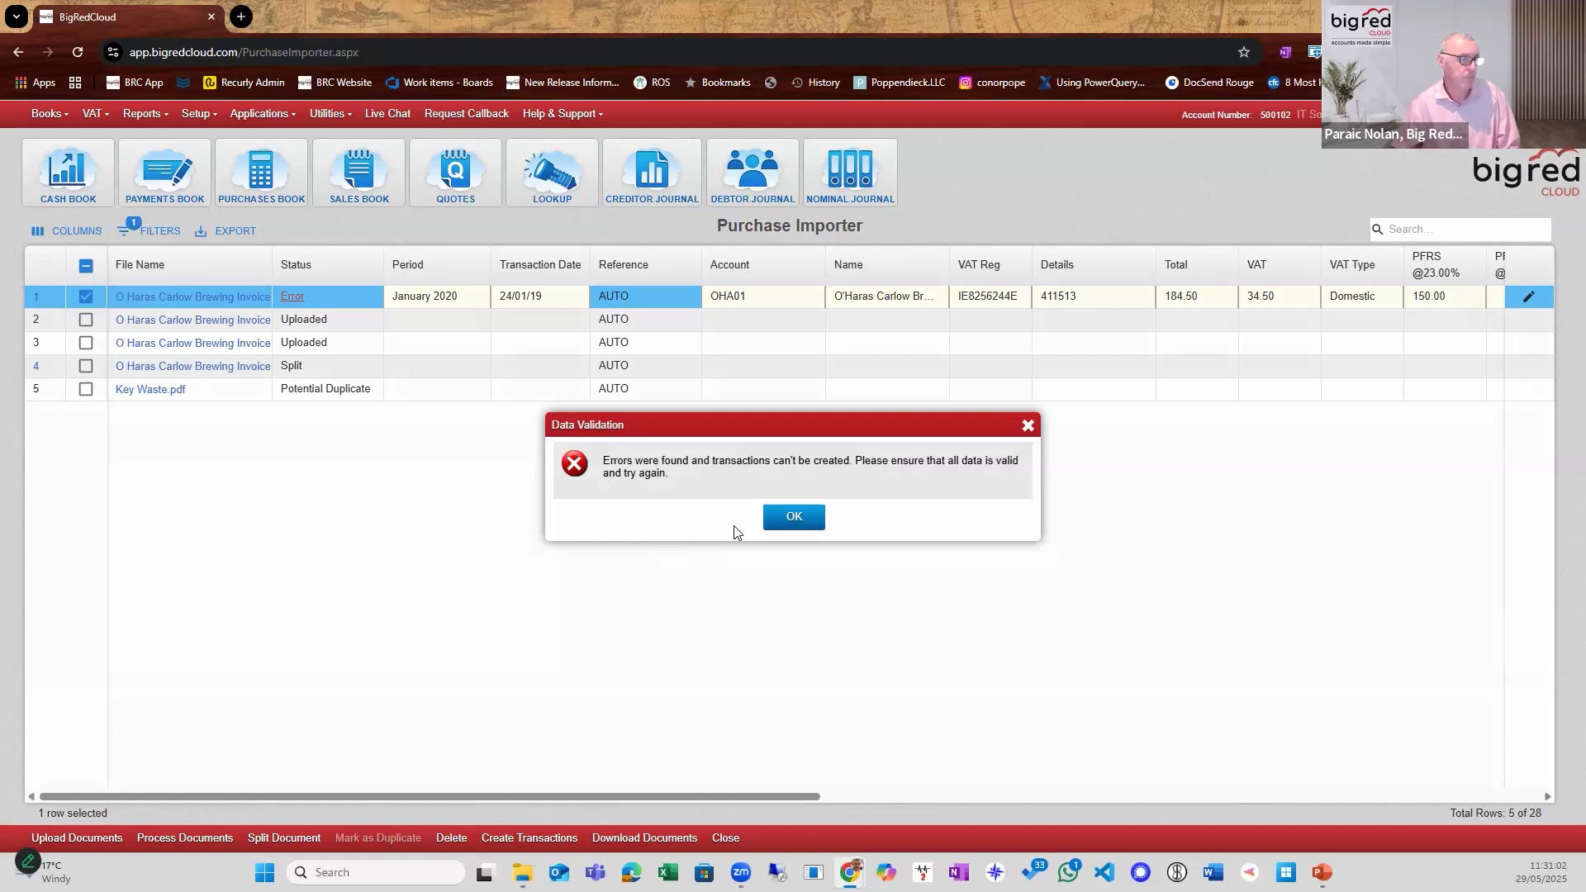
pyautogui.click(791, 517)
# Set the O Haras Carlow Brewing invoice's period to February and create its purchase entry.
pyautogui.moveTo(298, 300)
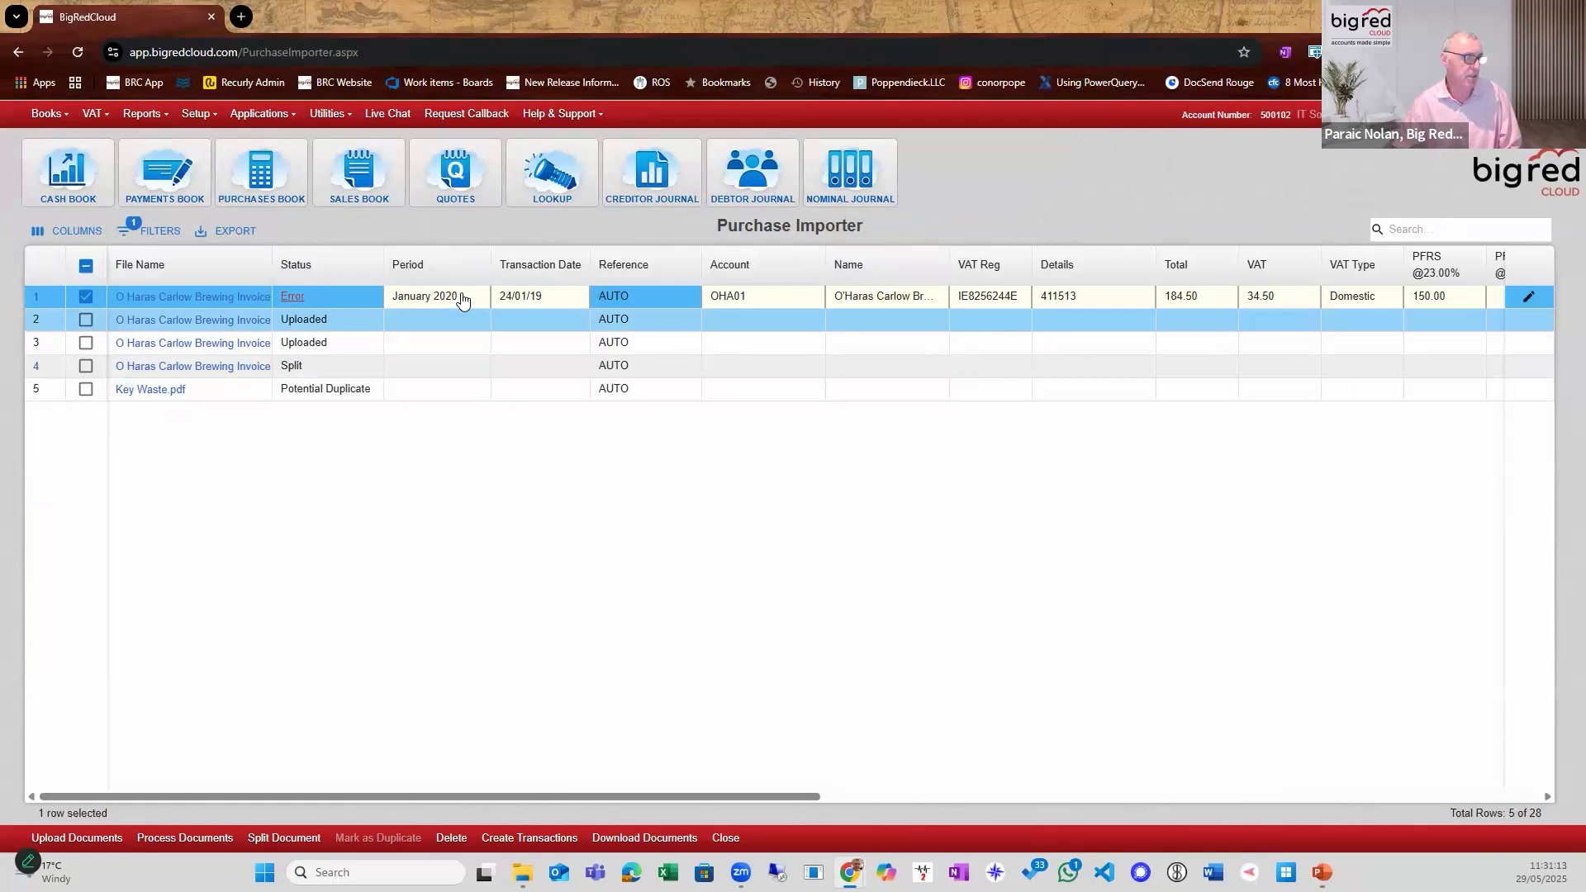
pyautogui.doubleClick(660, 308)
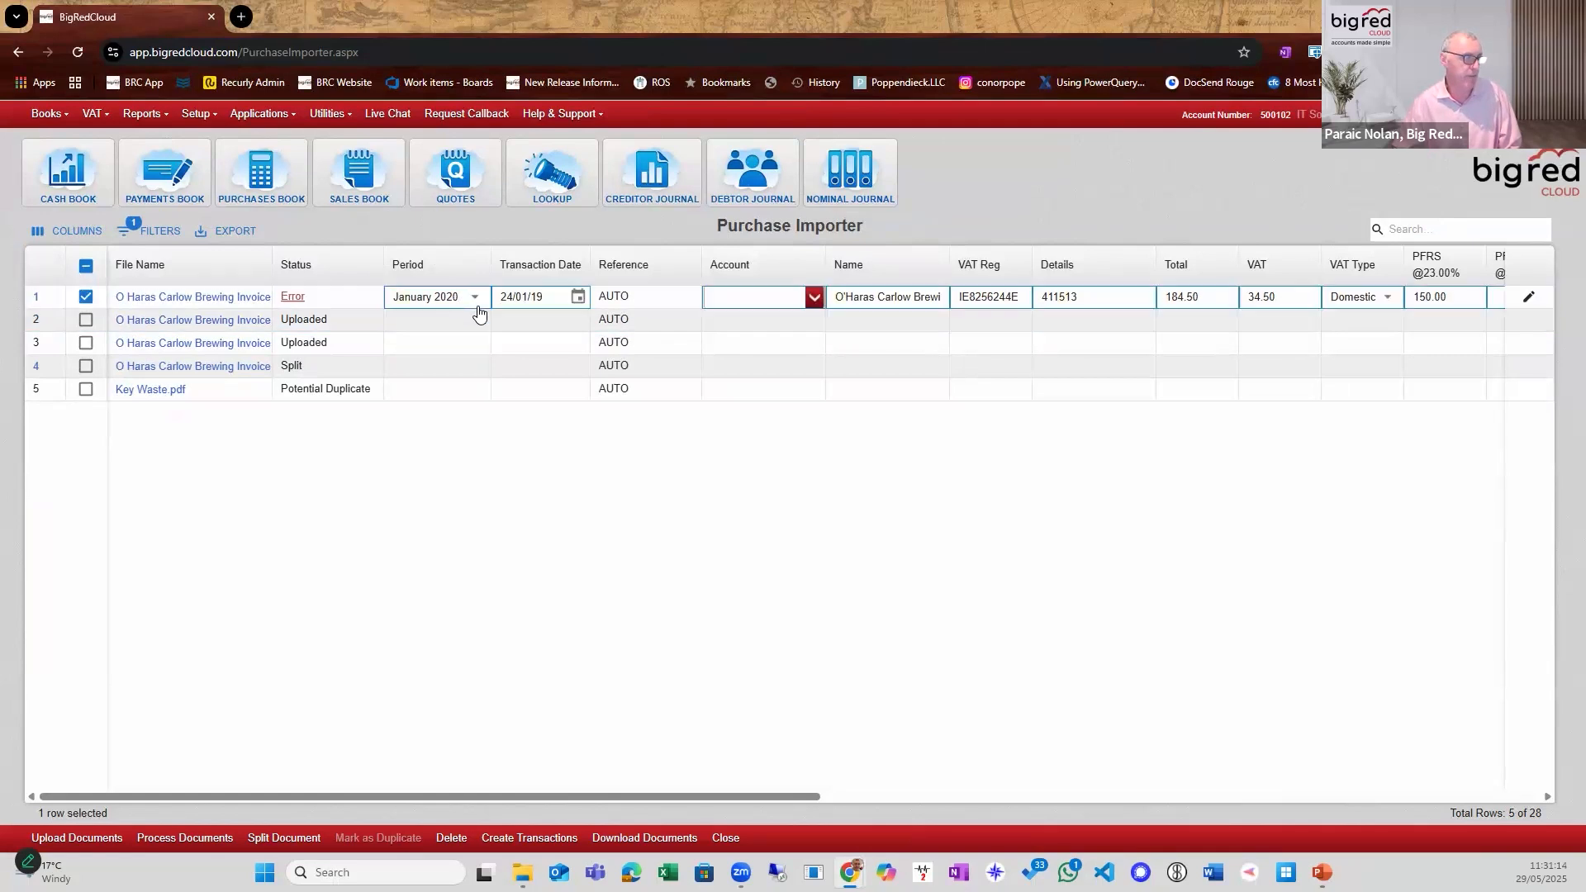
pyautogui.click(477, 307)
pyautogui.click(430, 351)
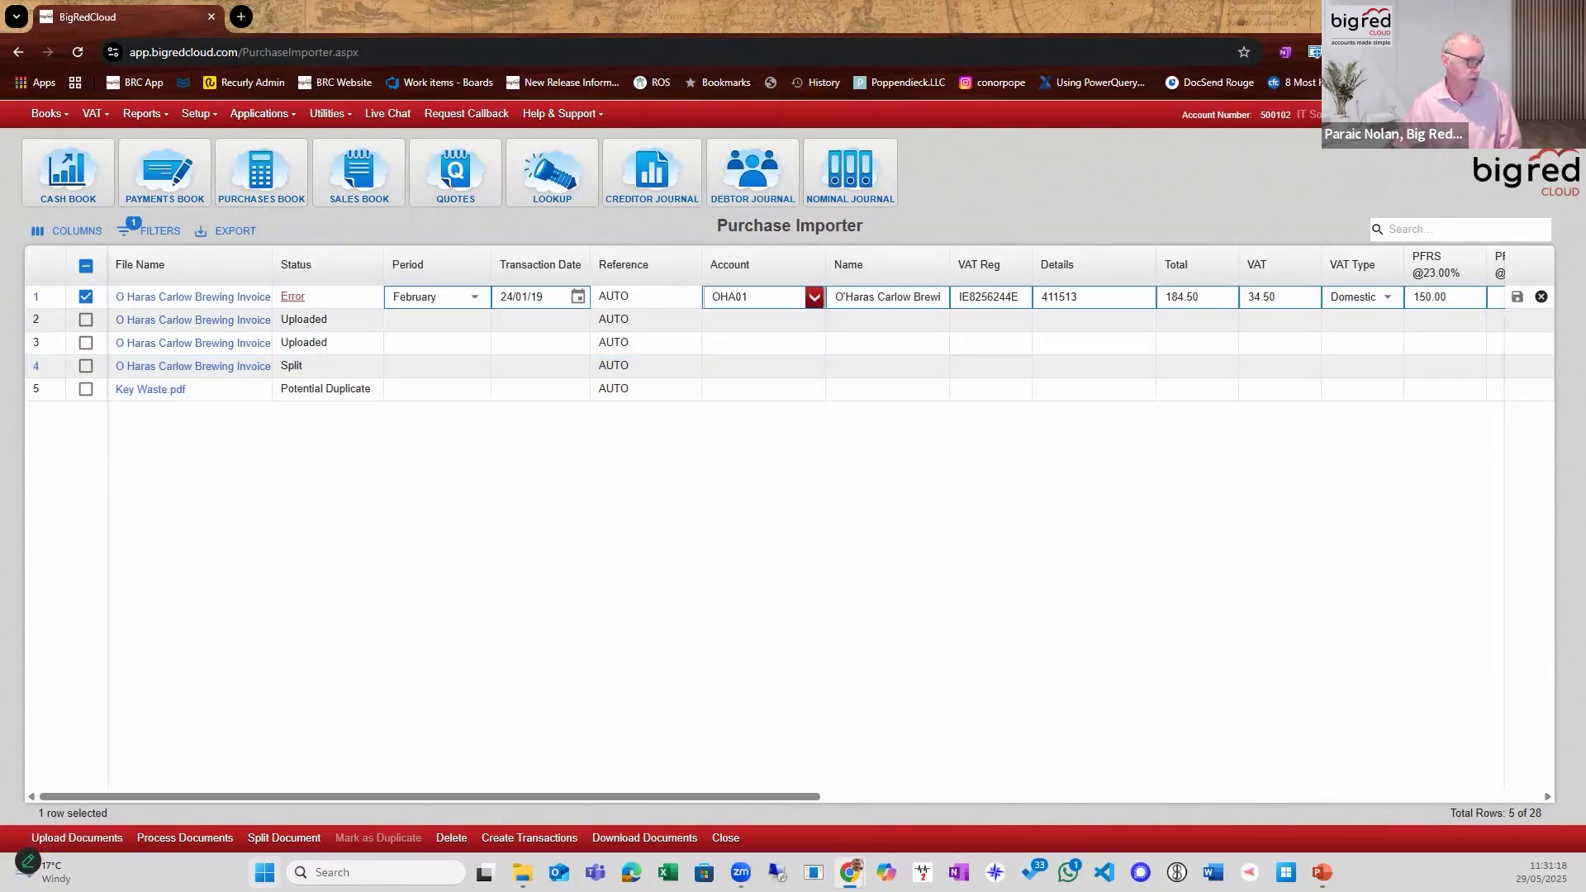
pyautogui.click(530, 838)
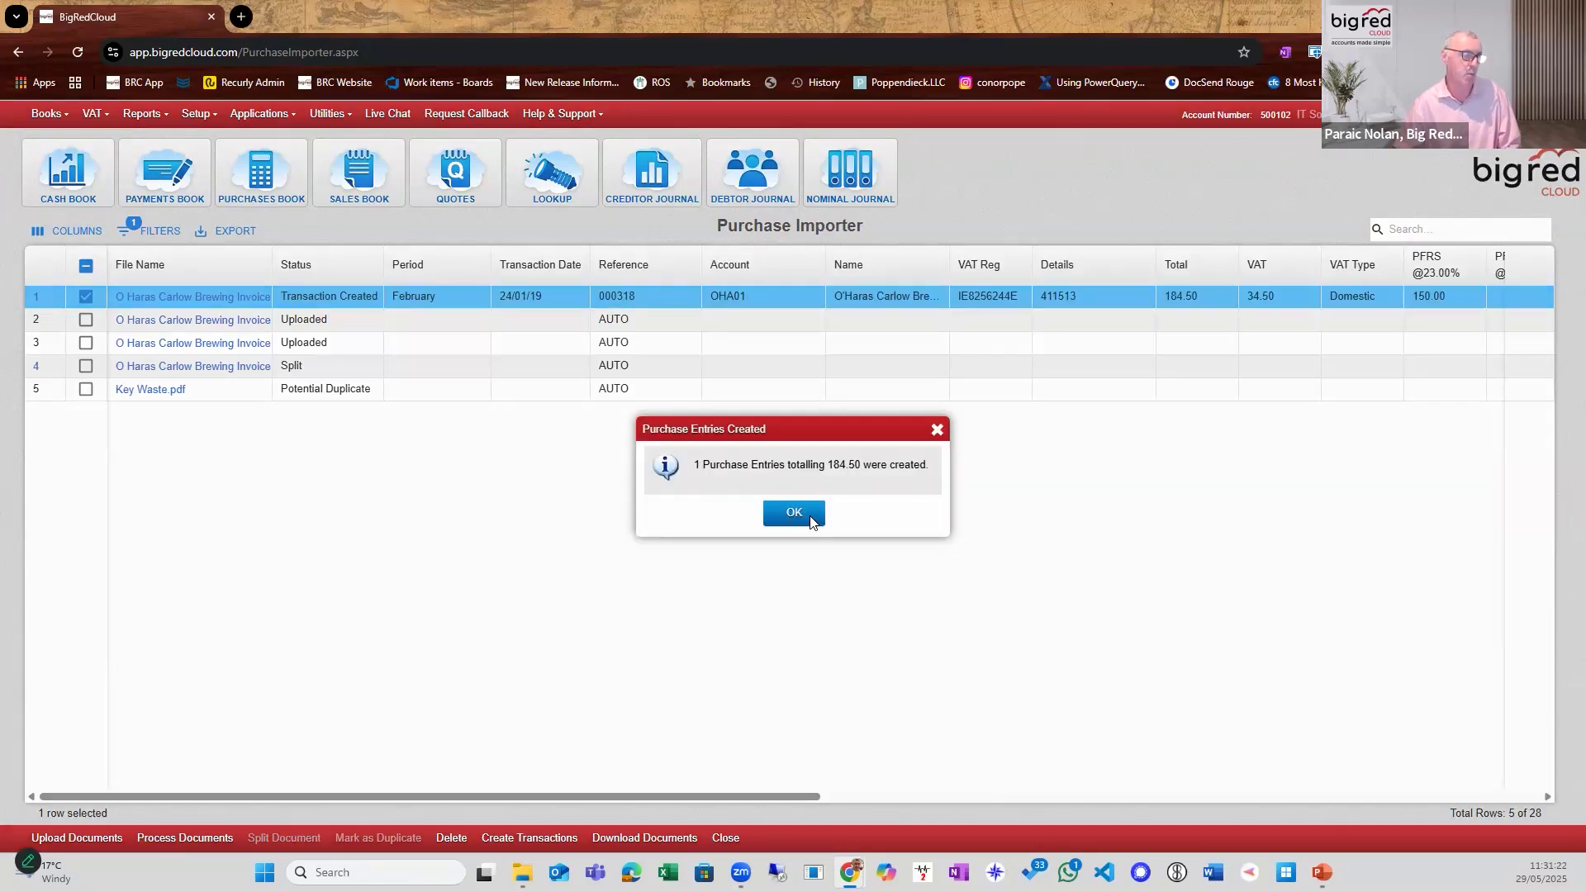
pyautogui.click(794, 513)
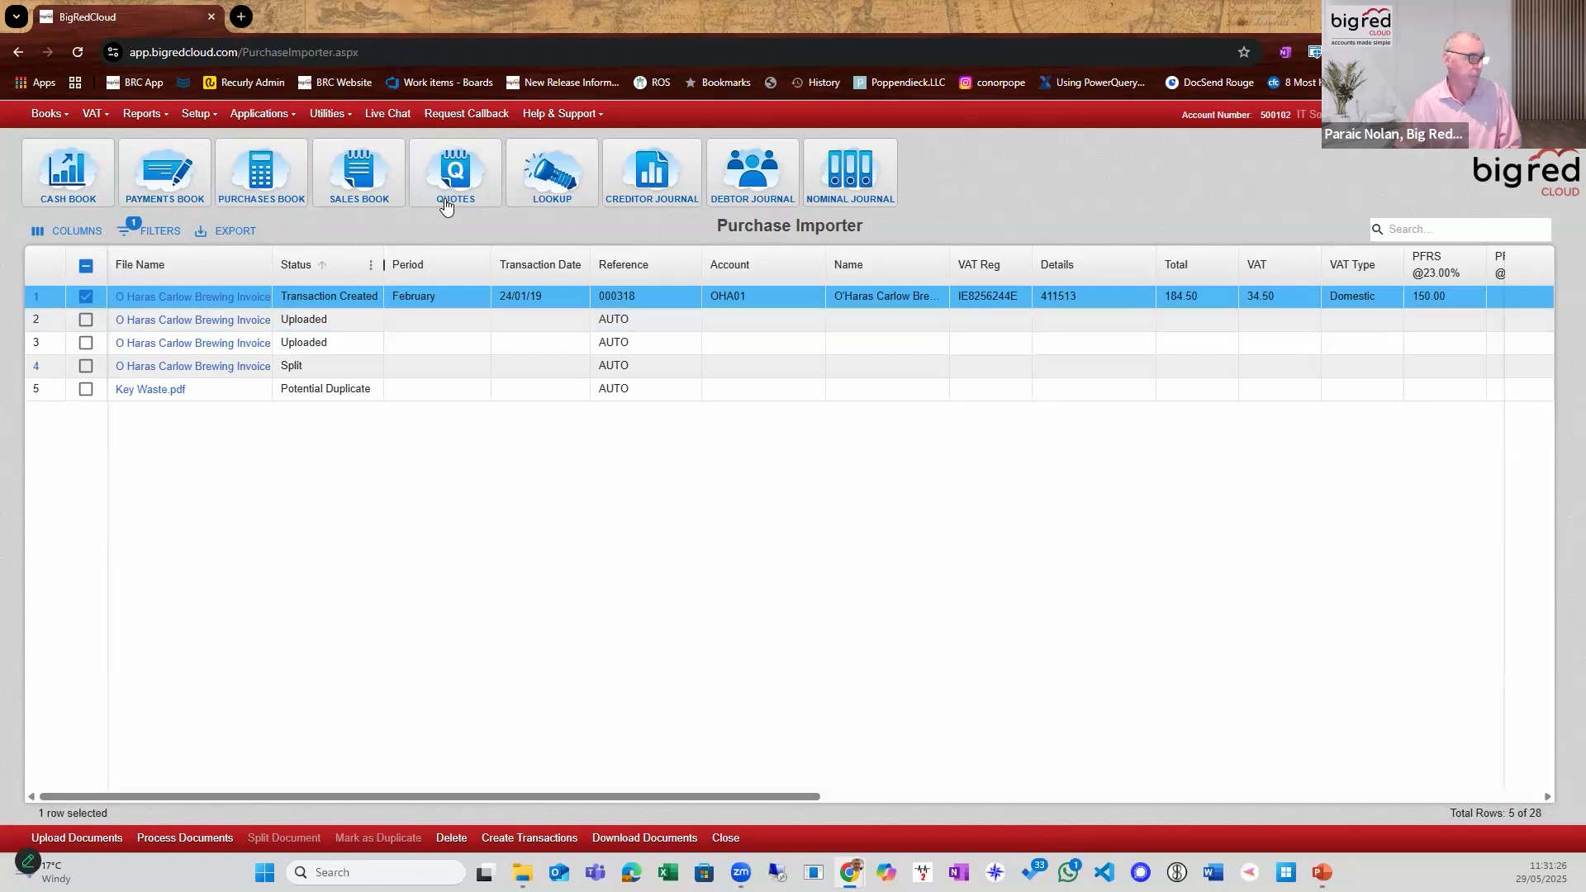
# Search the supplier lookup for "hara" and open the ledger of O'Haras Carlow Brewing Company.
pyautogui.click(550, 195)
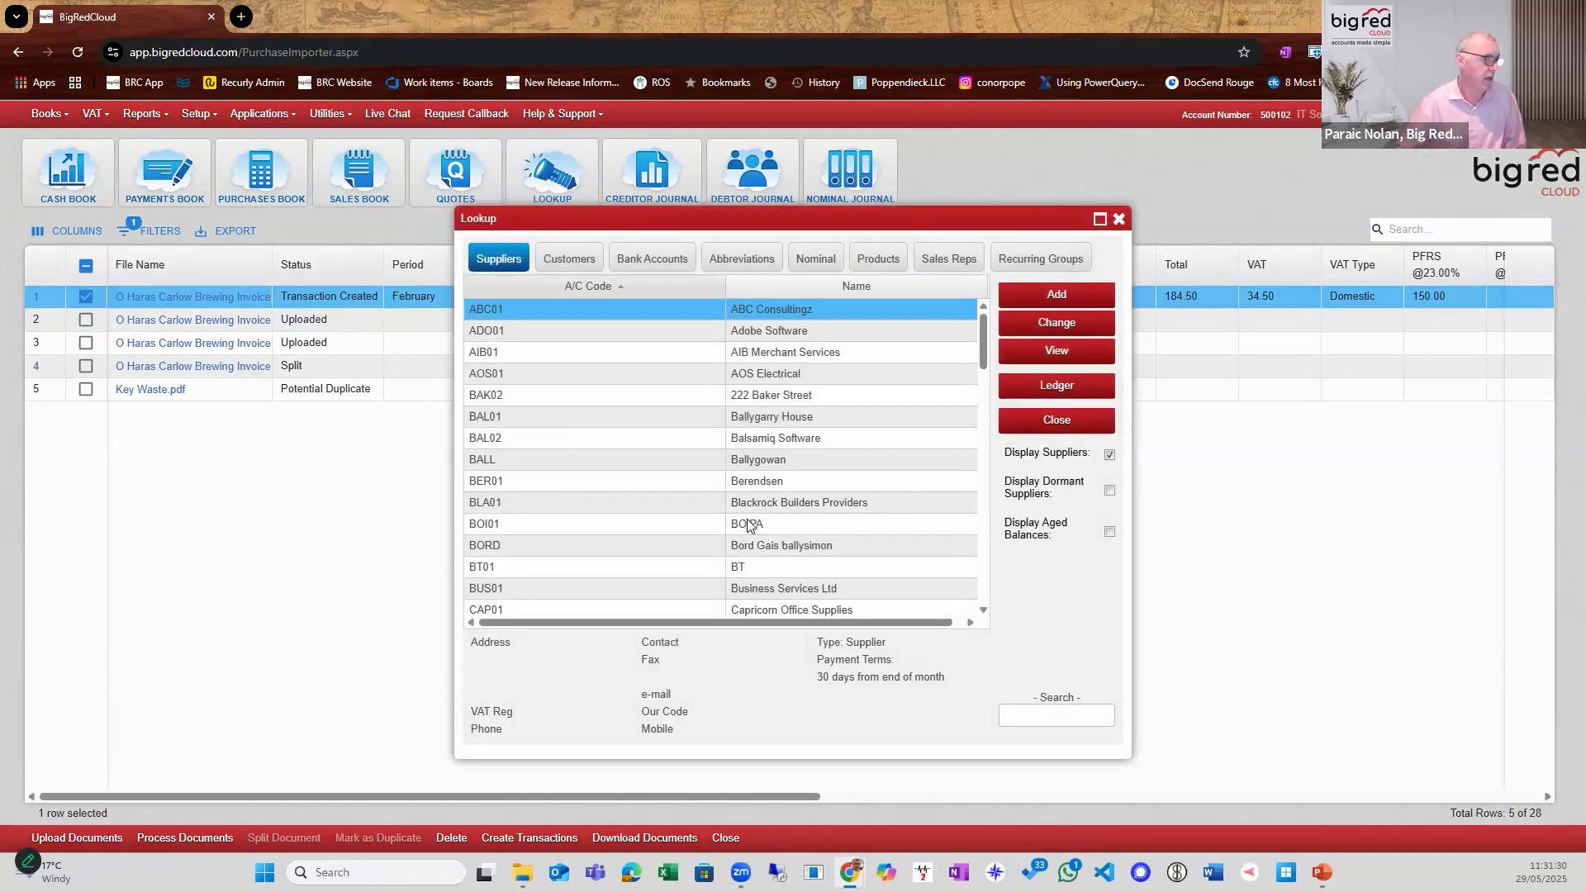
pyautogui.click(1035, 716)
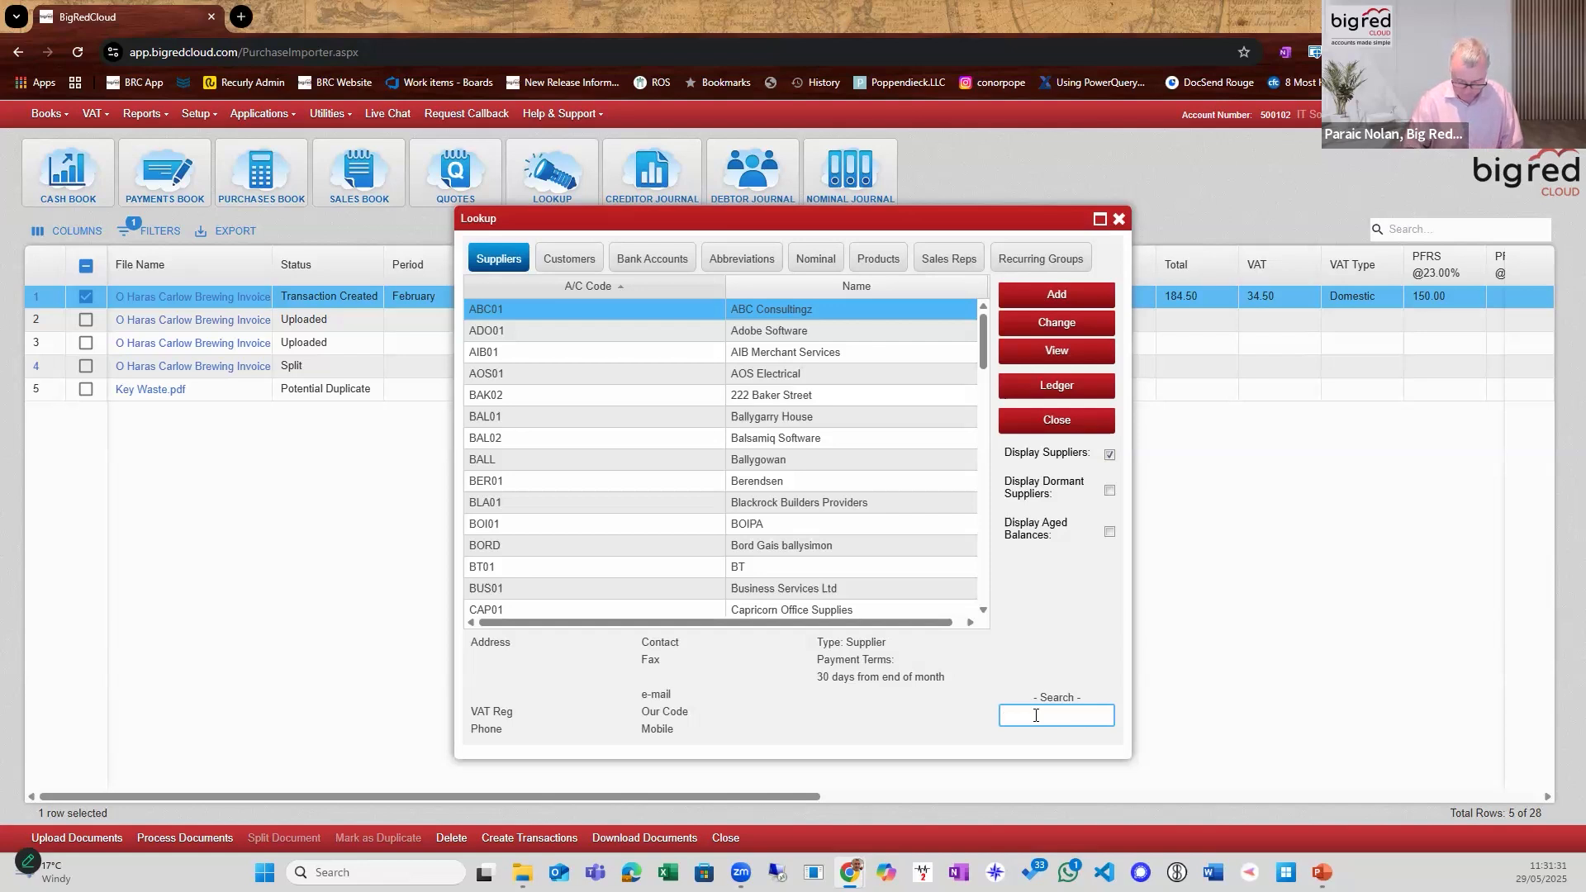
pyautogui.write('hara')
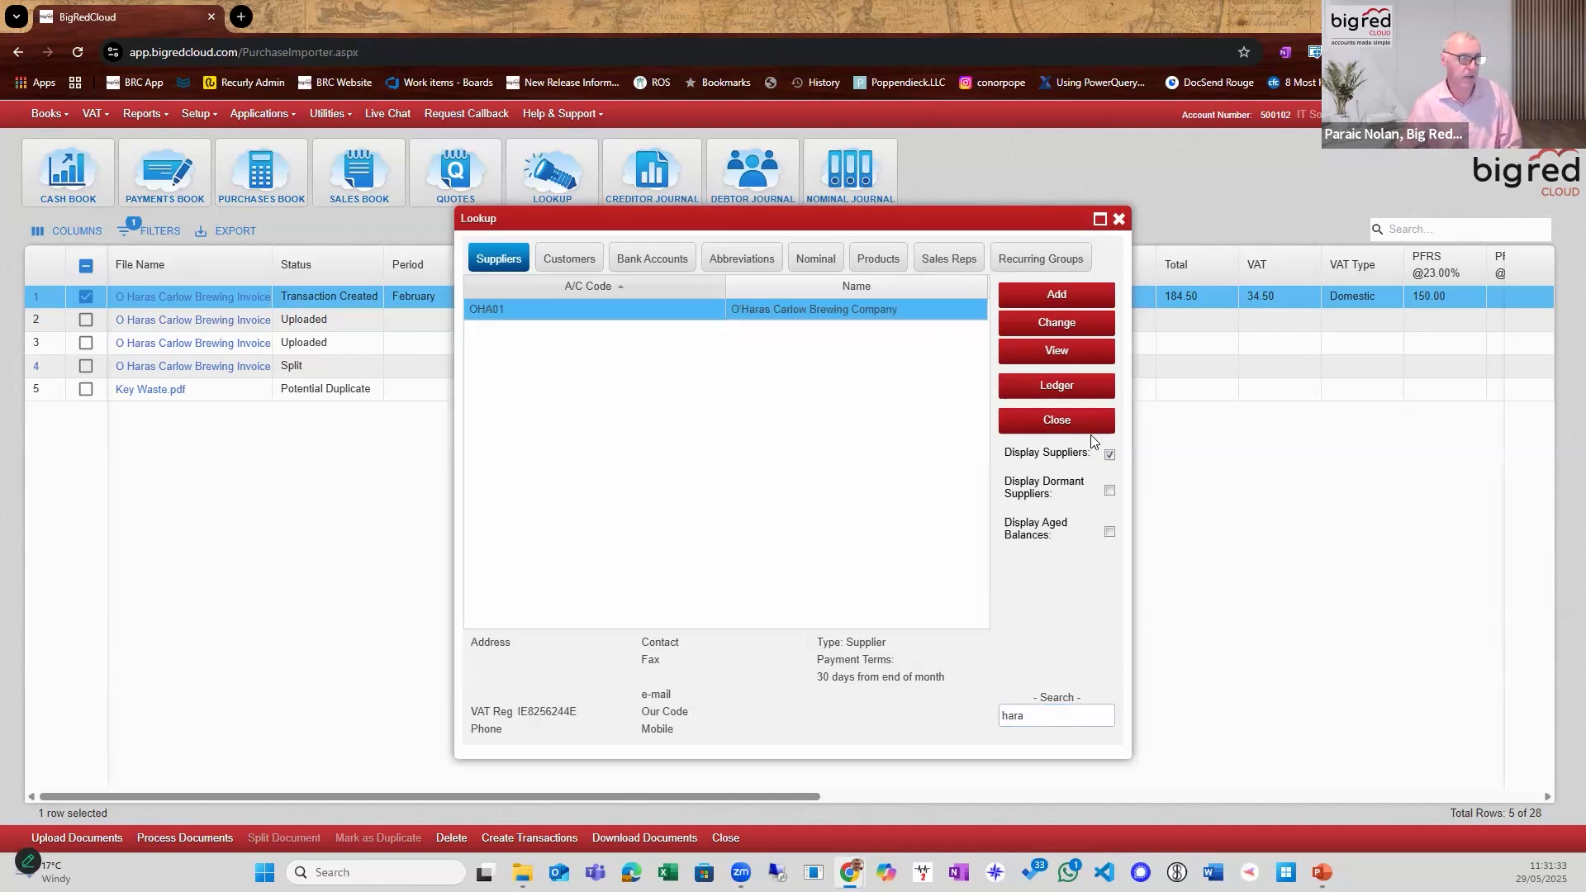
pyautogui.click(1057, 392)
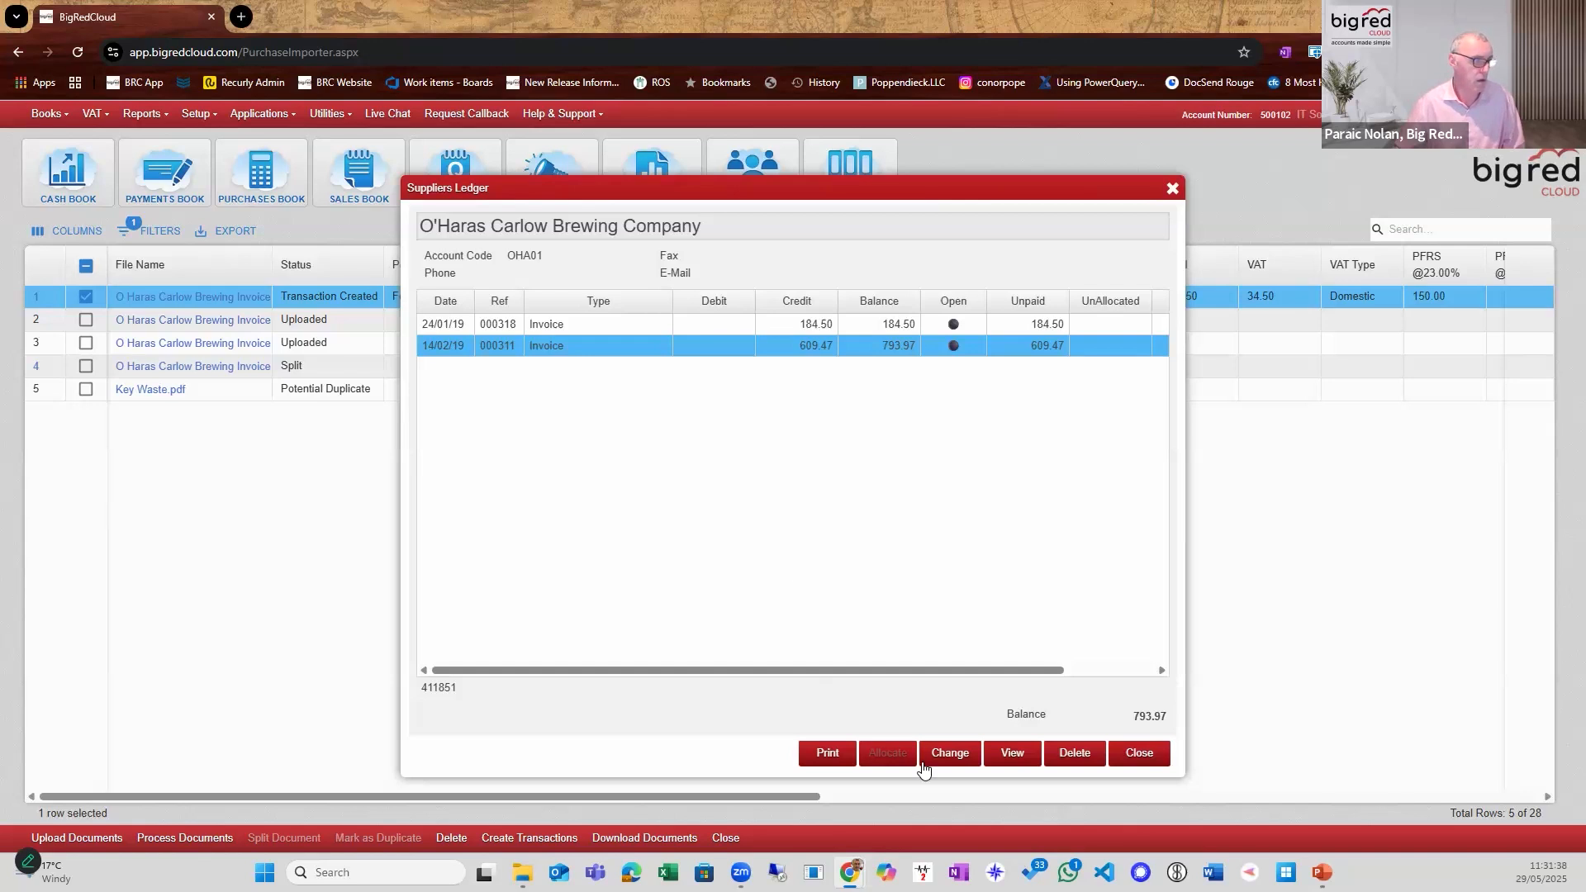
# View the purchase entry dated 24/01/19 in the supplier ledger, then close the entry, ledger and lookup.
pyautogui.click(798, 327)
pyautogui.click(1013, 752)
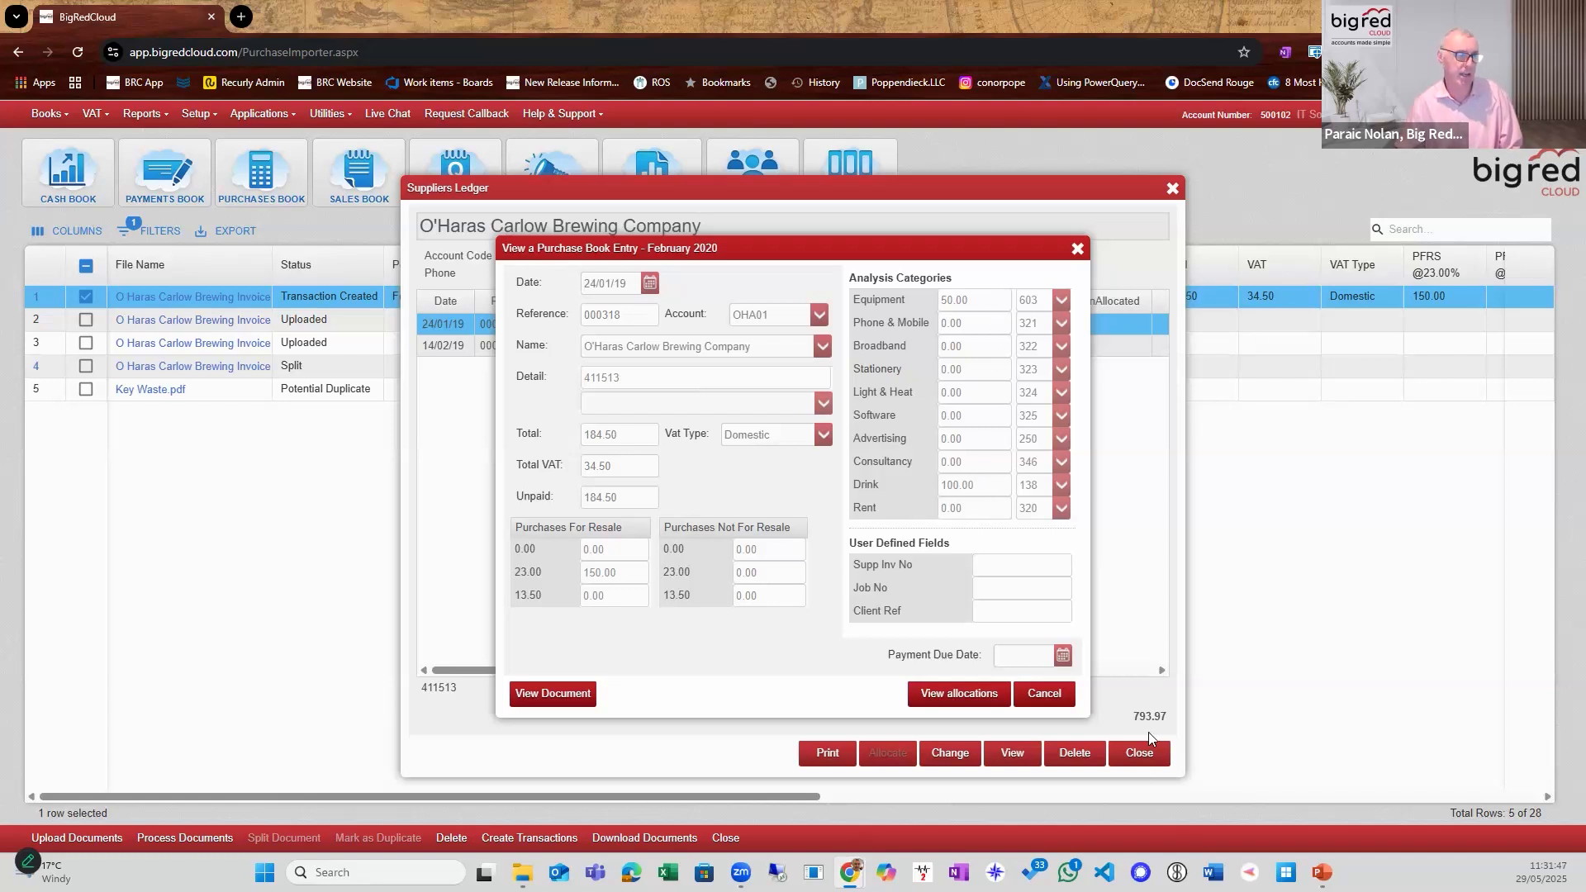
pyautogui.press('Escape')
pyautogui.click(1135, 759)
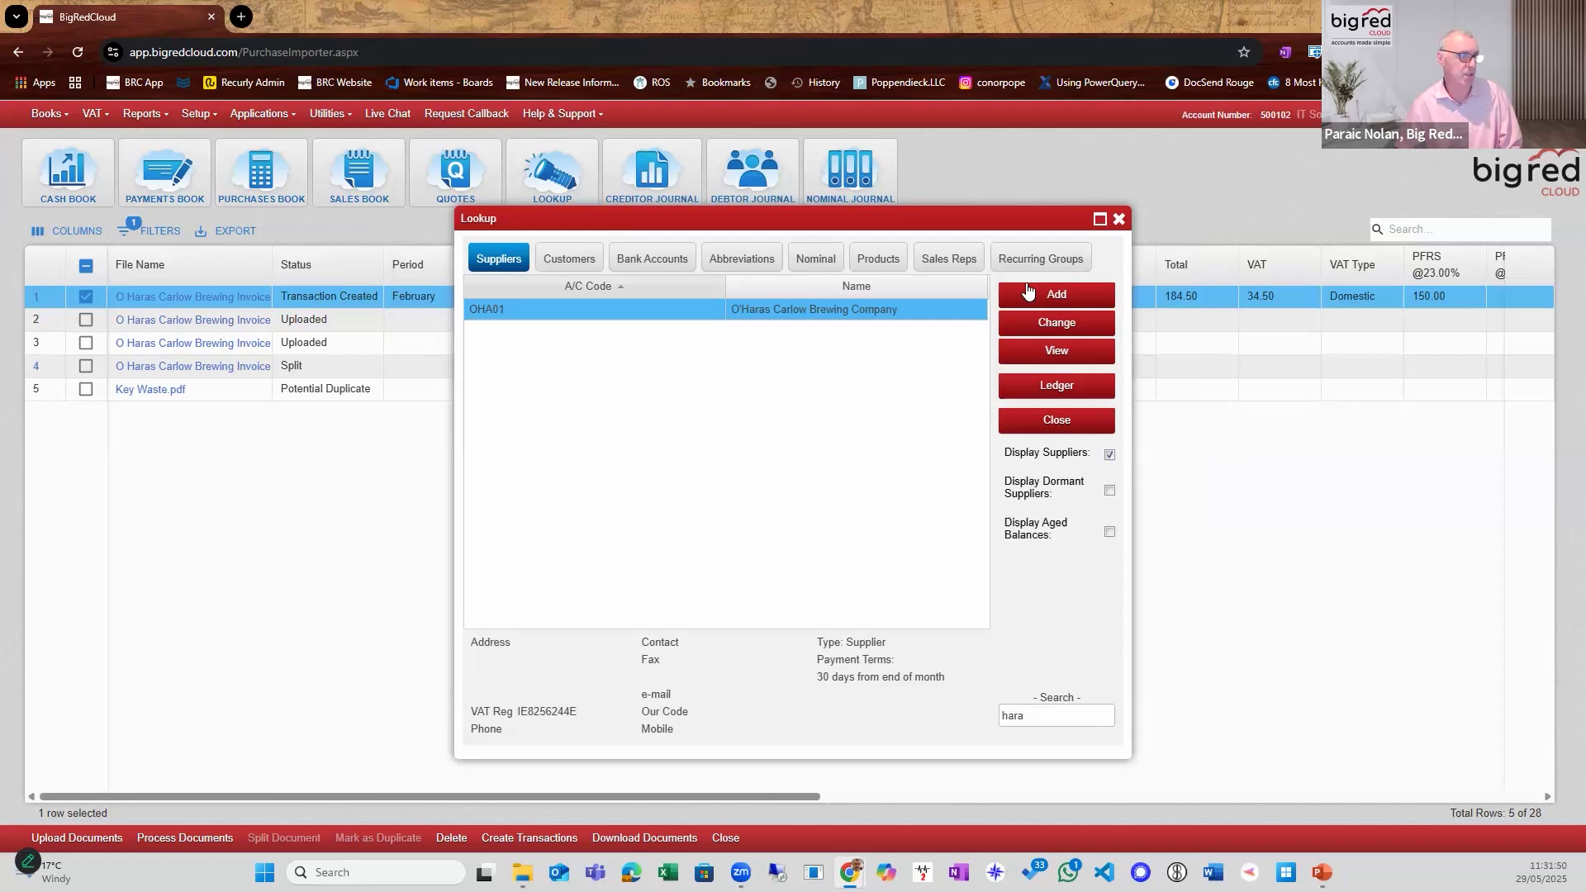
pyautogui.click(1118, 218)
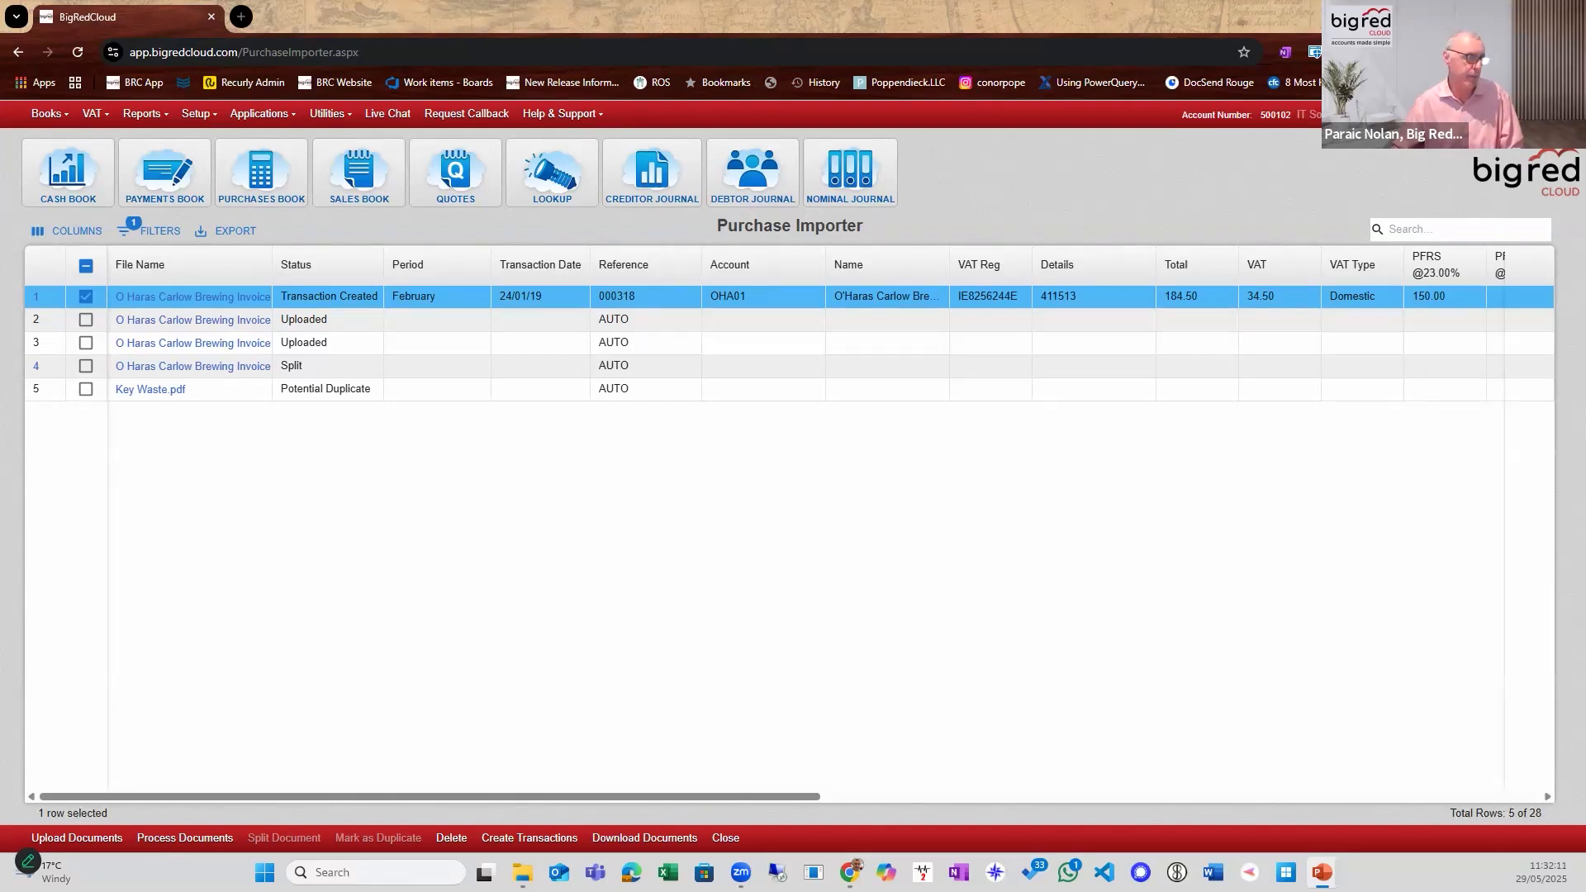
# Switch to PowerPoint and resume the slideshow at the Big Red Training slide.
pyautogui.hotkey('shift', 'F5')
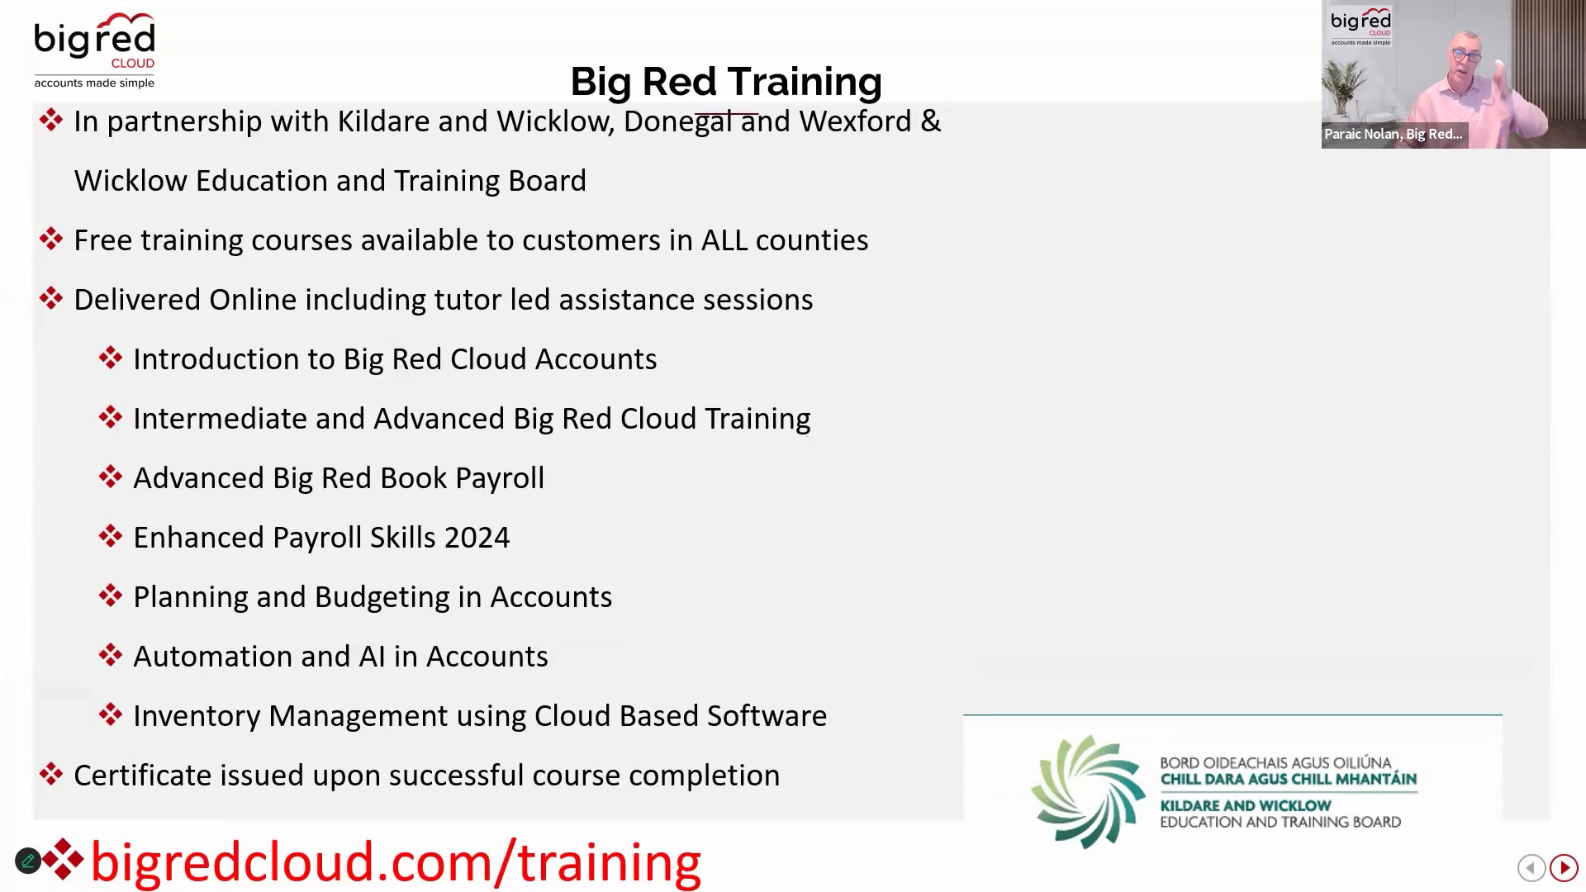